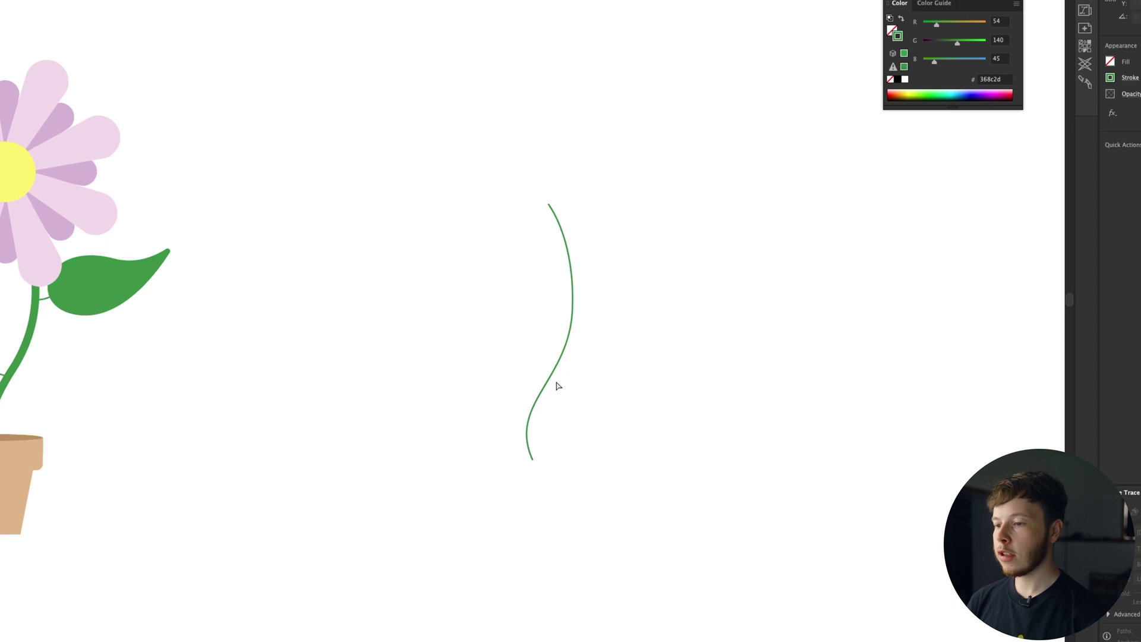
Select the curved green stem and set its stroke weight to 5 pt
click(572, 308)
click(572, 308)
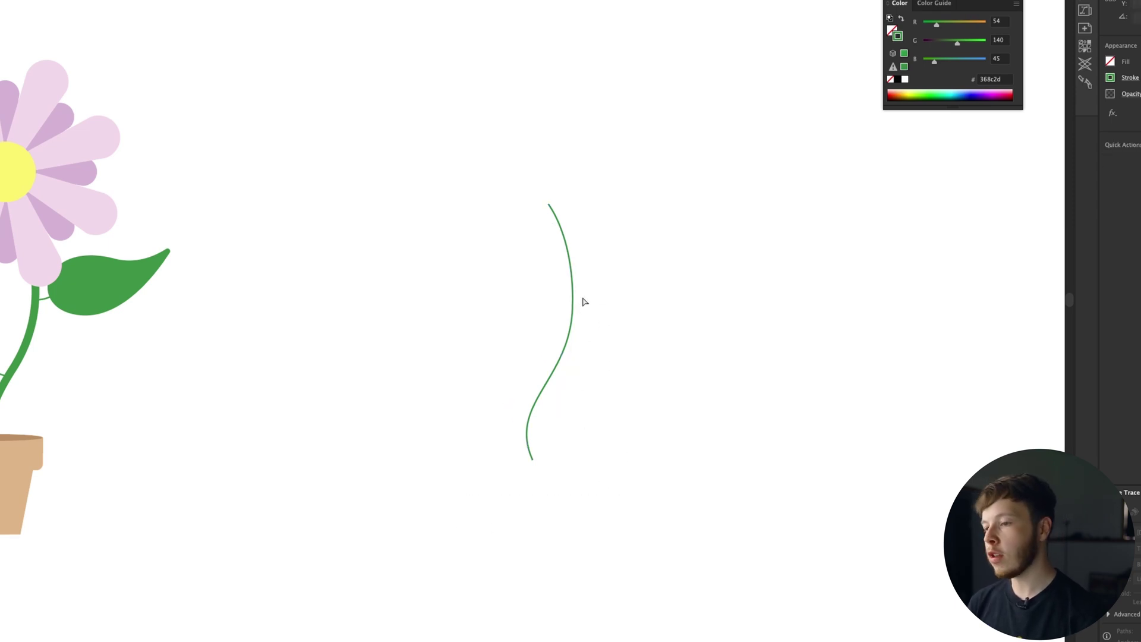
click(581, 245)
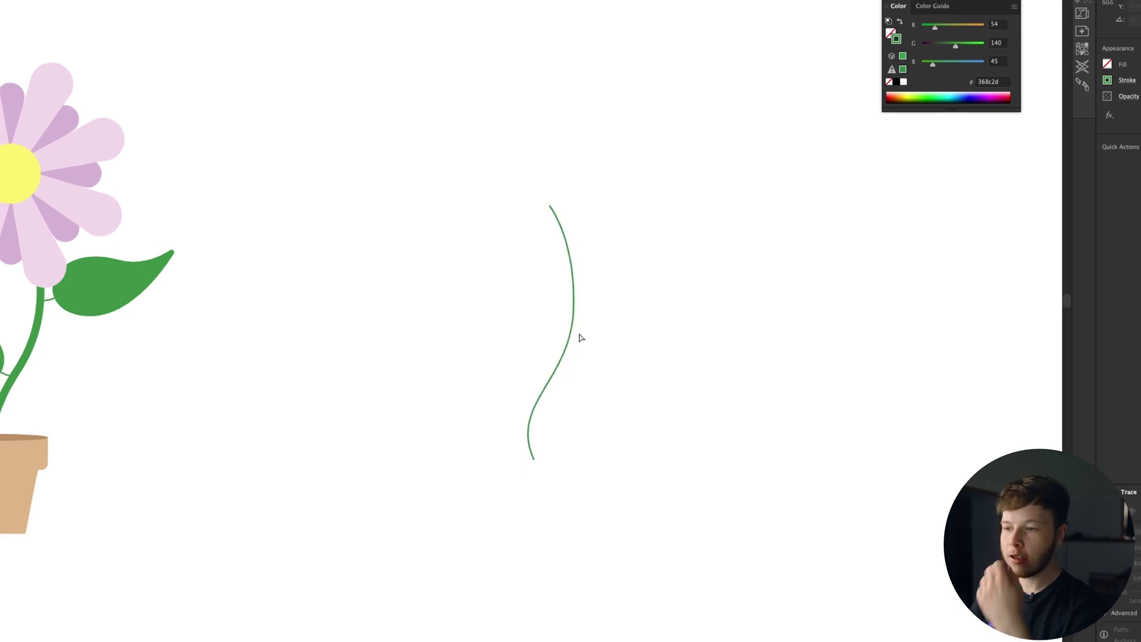
click(573, 309)
click(1079, 148)
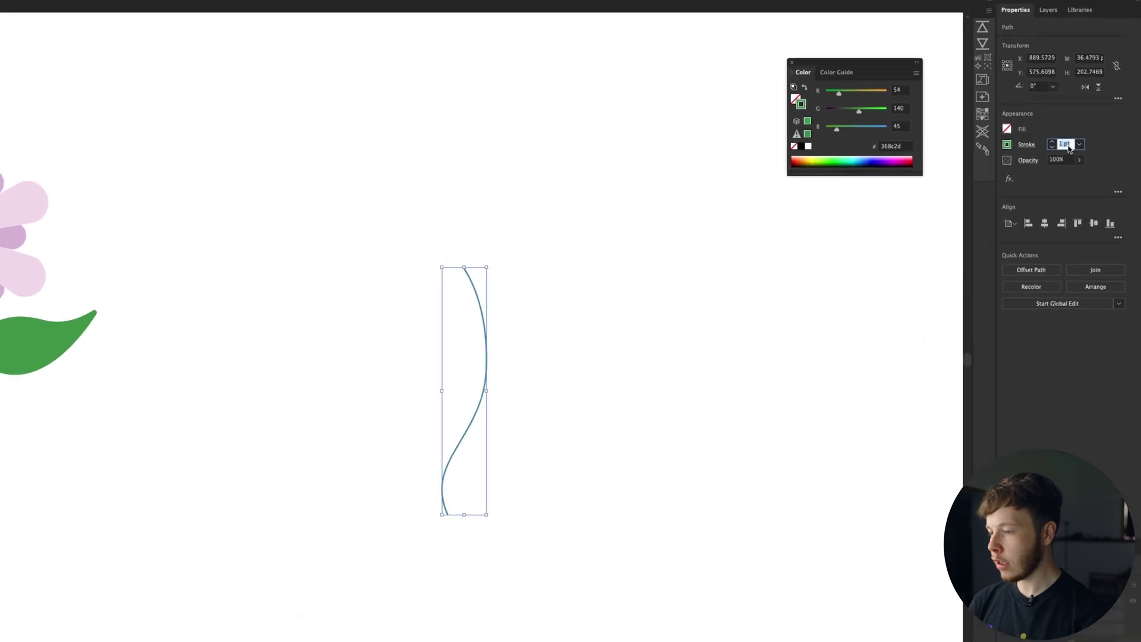
text(5)
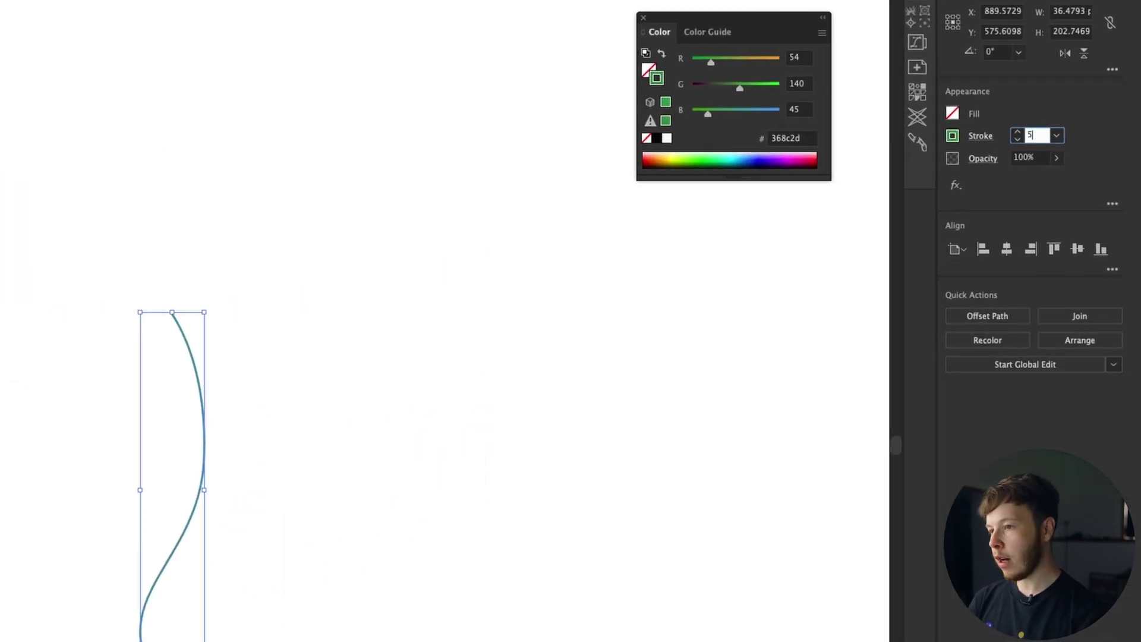
key(Return)
click(526, 444)
drag(515, 445, 505, 444)
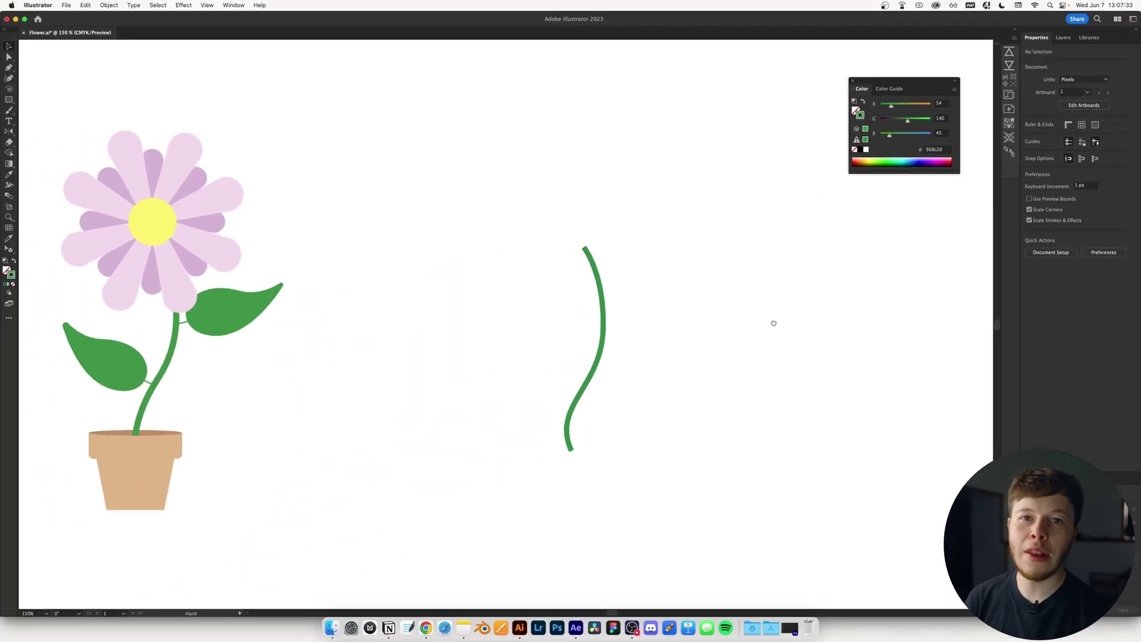
drag(774, 323, 768, 330)
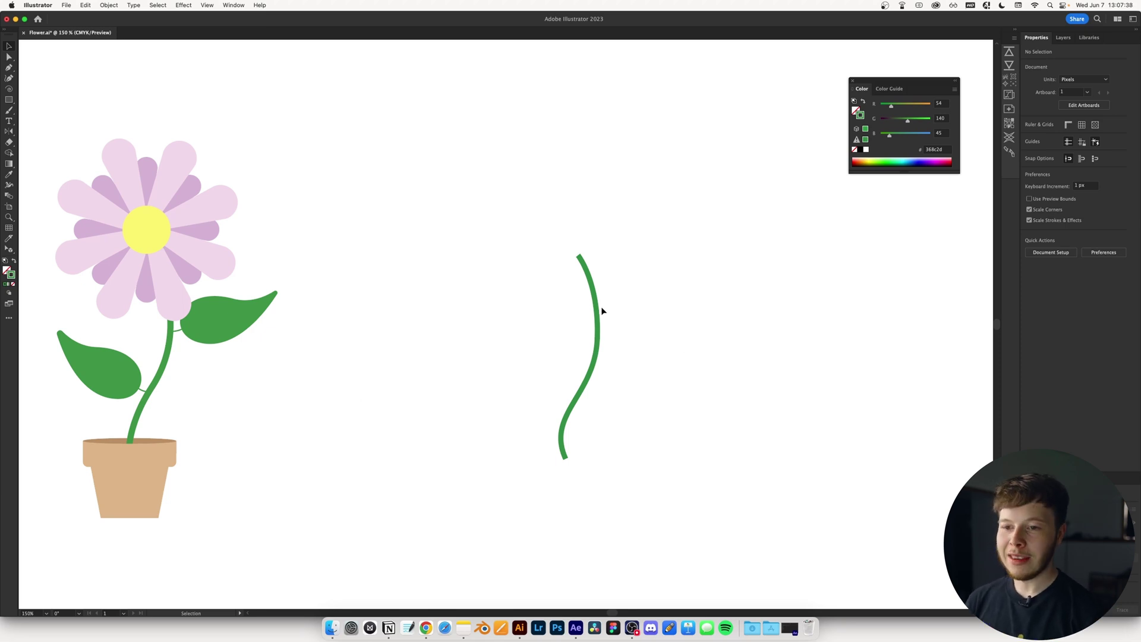
Draw a closed teardrop leaf with the Pen tool, then swap to a solid green fill with no stroke
key(p)
mouse_move(744, 280)
mouse_down()
mouse_move(714, 272)
mouse_move(729, 263)
mouse_up()
click(635, 291)
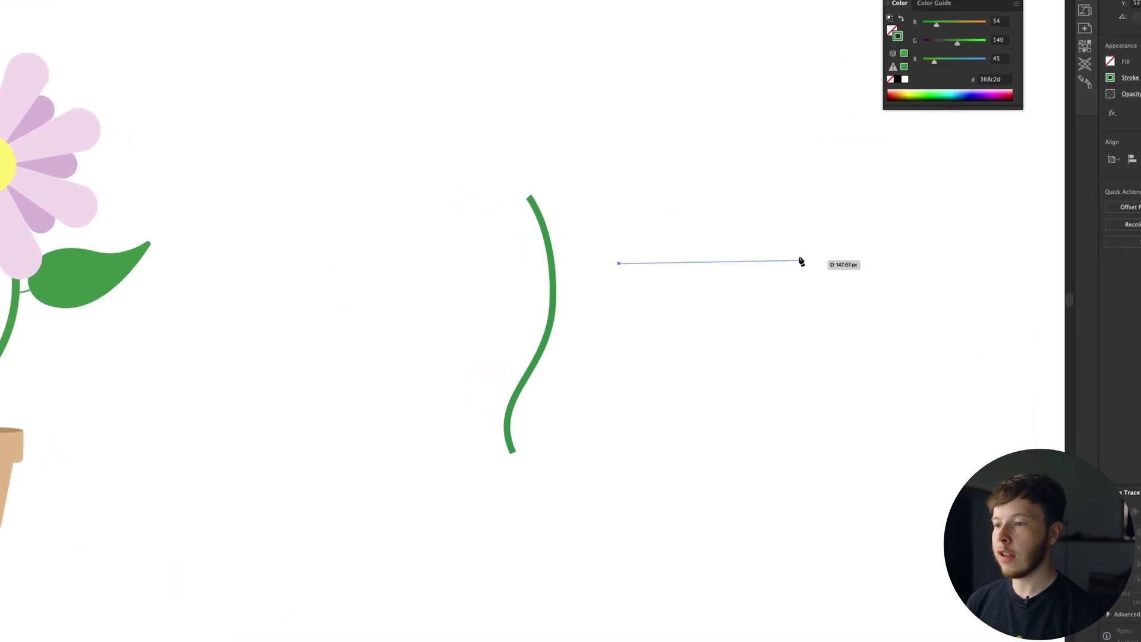
mouse_move(754, 256)
mouse_down()
mouse_move(828, 303)
mouse_move(876, 310)
mouse_up()
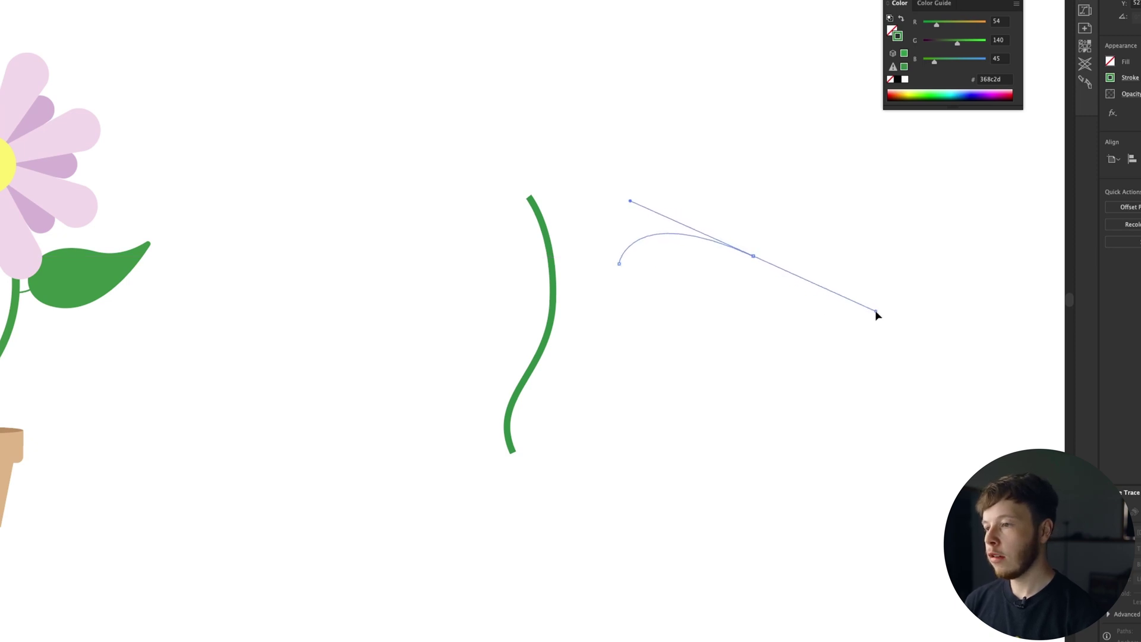
drag(689, 275, 680, 296)
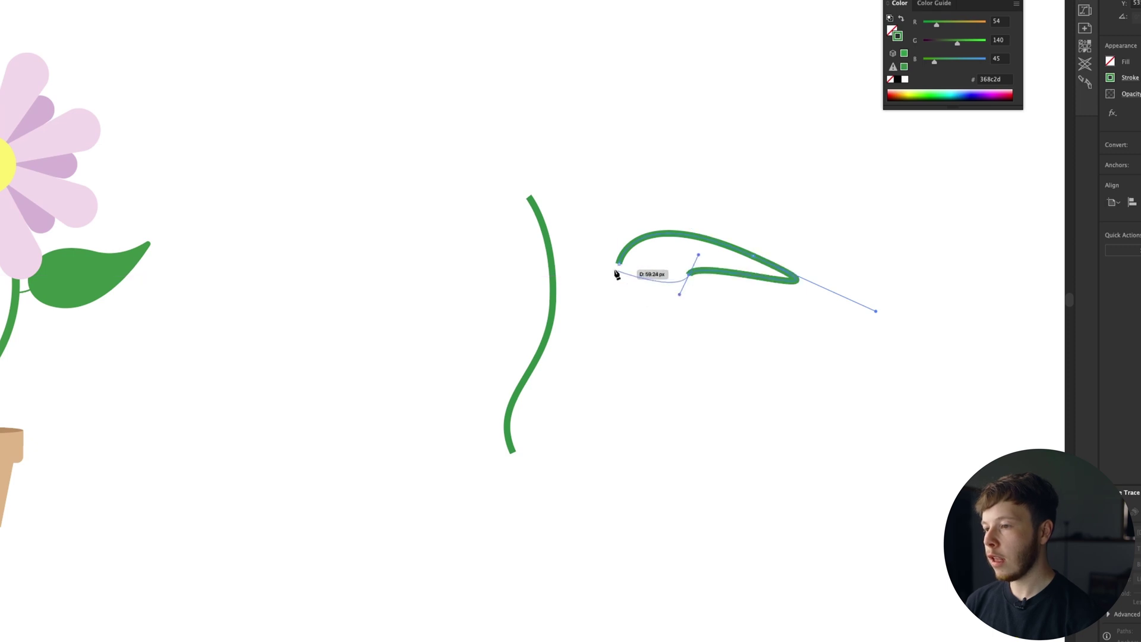
drag(618, 262, 620, 218)
drag(755, 261, 798, 280)
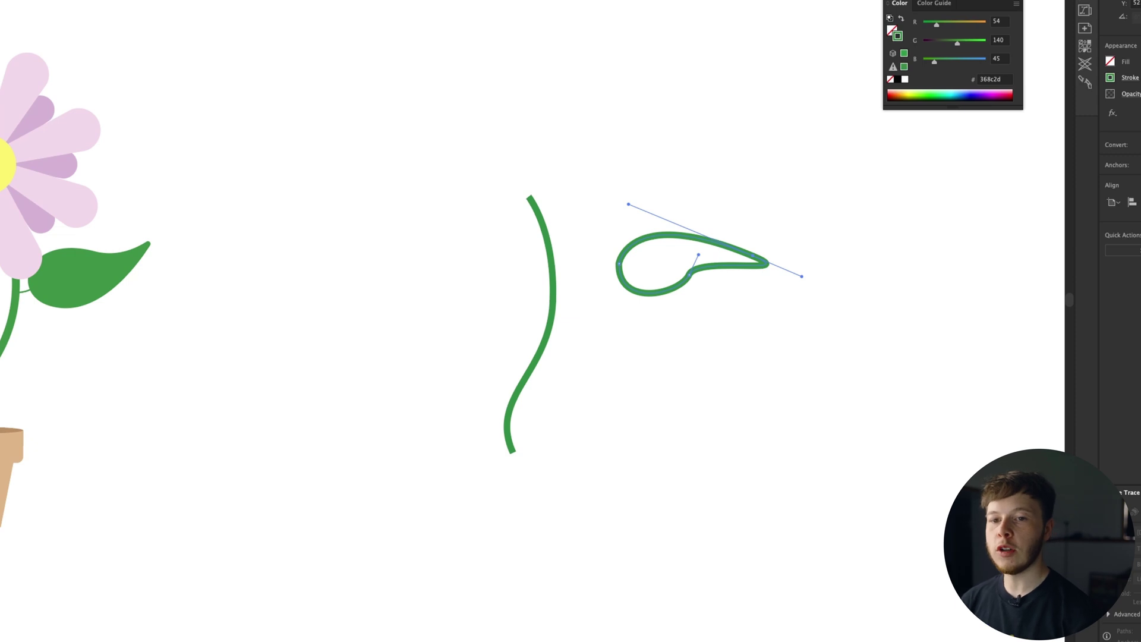
key(shift+x)
scroll(760, 275, up, 2)
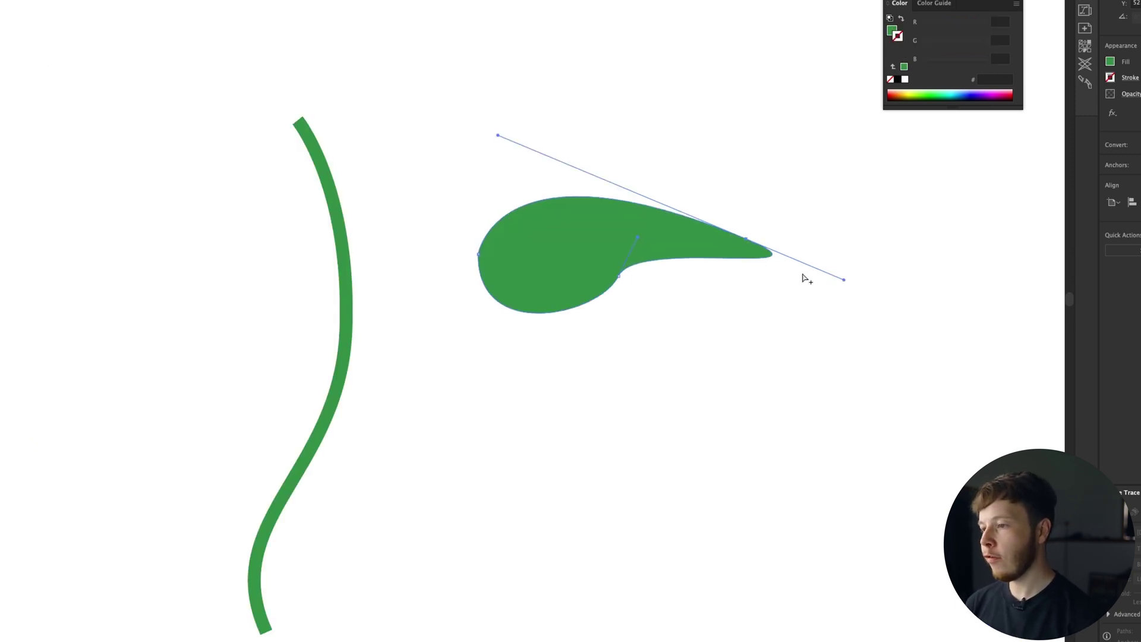
Drag the leaf's anchors and handles to sharpen its tip and round out its underside
drag(845, 280, 767, 251)
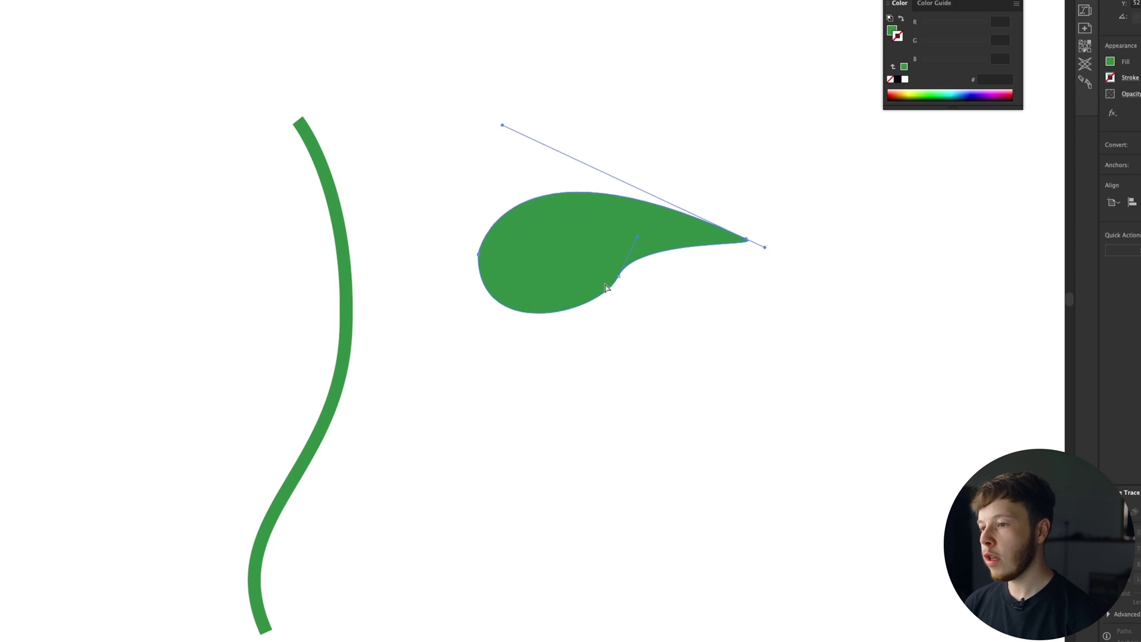
drag(619, 276, 630, 289)
drag(649, 249, 660, 240)
drag(605, 325, 592, 347)
drag(454, 229, 565, 272)
click(746, 393)
Nudge the leaf's lower-right anchor upward and reshape its lower edge
scroll(706, 357, down, 1)
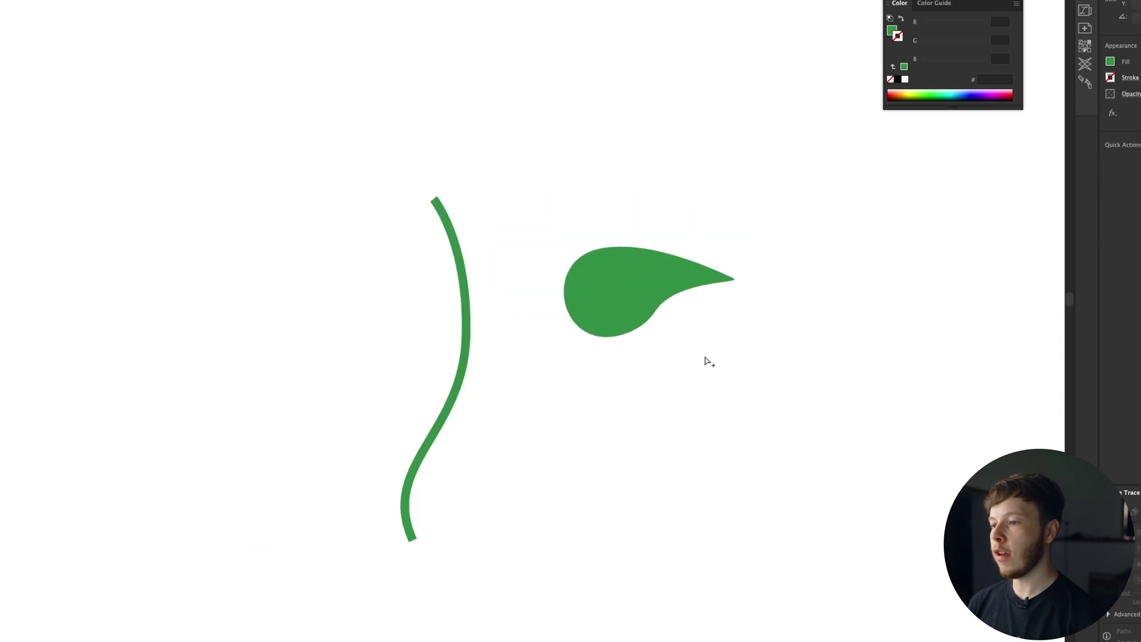
scroll(743, 366, down, 3)
scroll(538, 333, up, 5)
click(548, 320)
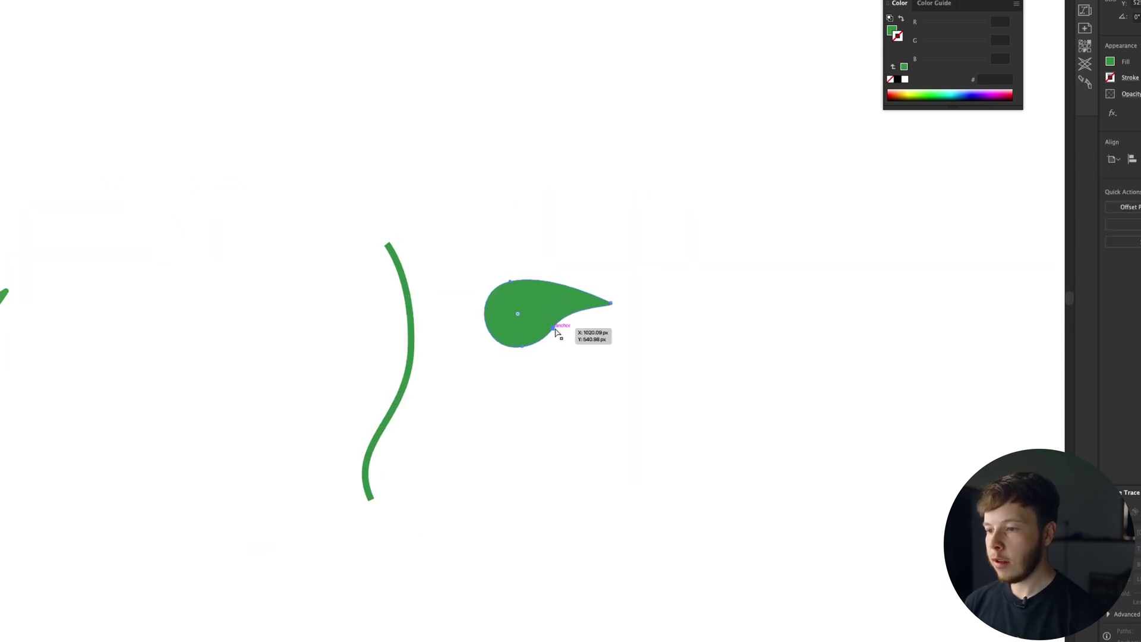
click(553, 328)
scroll(548, 341, up, 4)
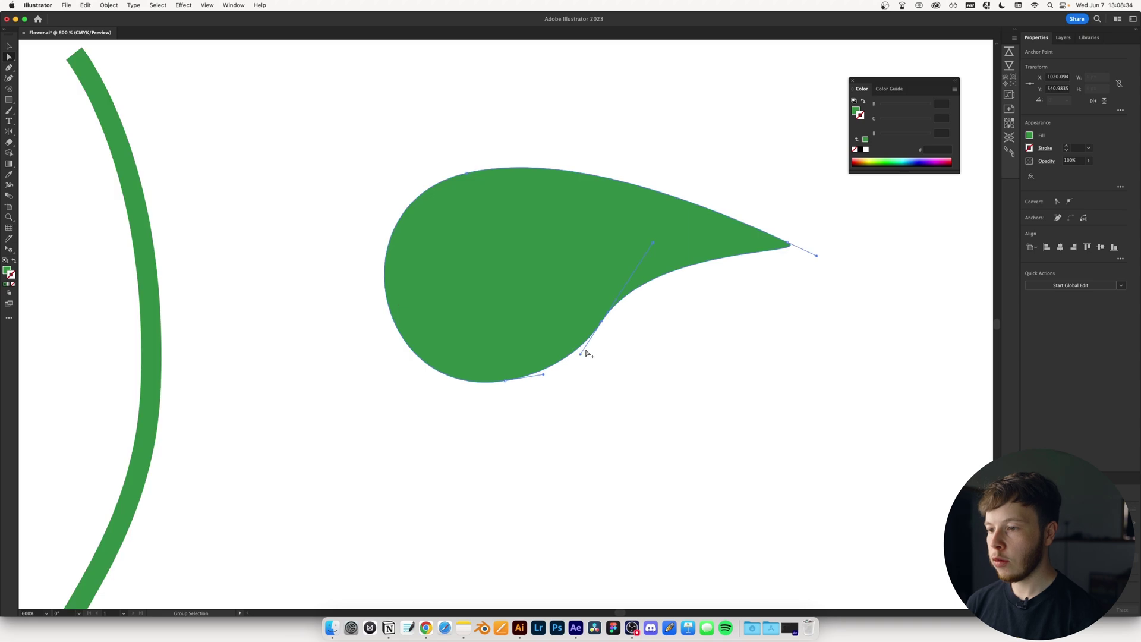
drag(602, 321, 605, 314)
click(645, 336)
drag(762, 318, 724, 322)
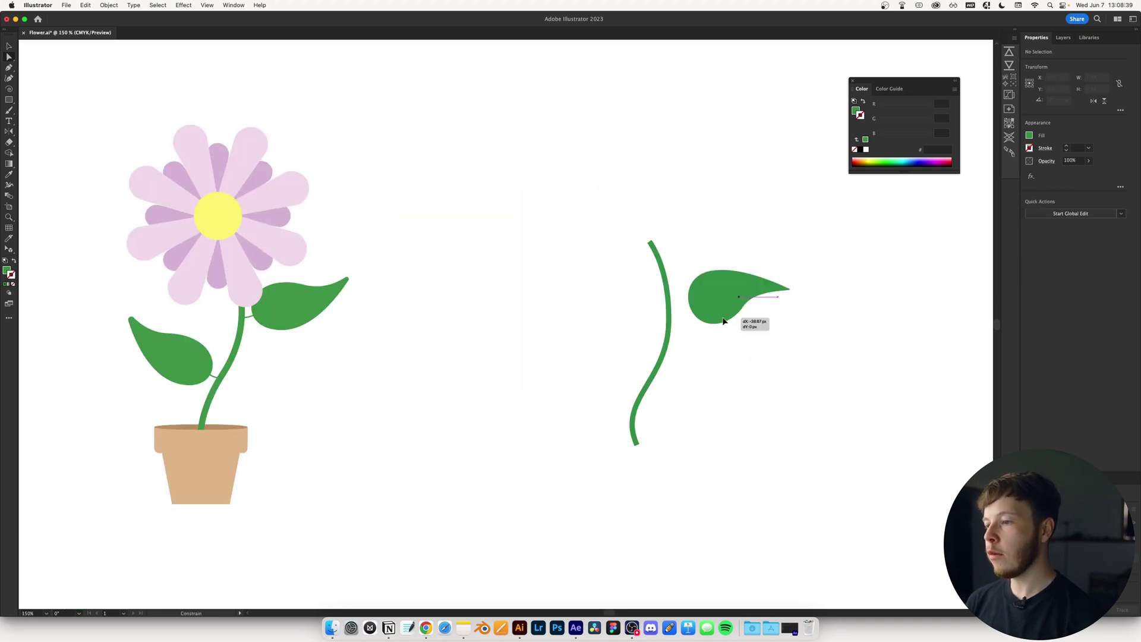
Scale the whole leaf down proportionally to about 75 × 40 px
key(v)
click(789, 291)
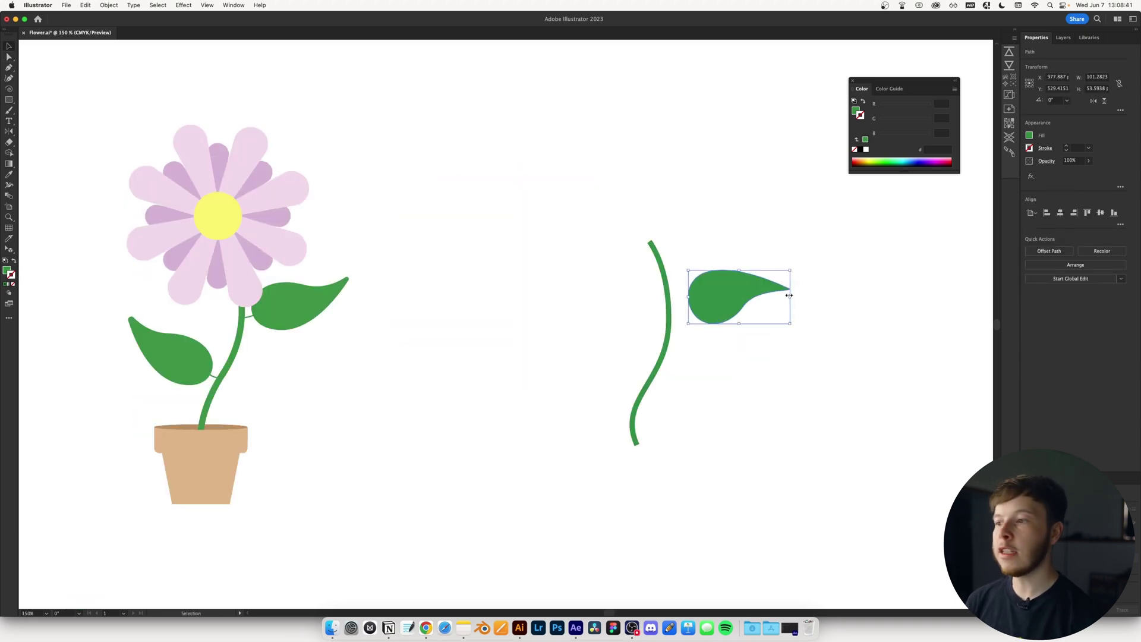
mouse_move(789, 296)
mouse_down()
mouse_move(731, 296)
mouse_move(772, 296)
mouse_up()
Reflect the leaf top to bottom and angle it against the stem's right side
click(110, 5)
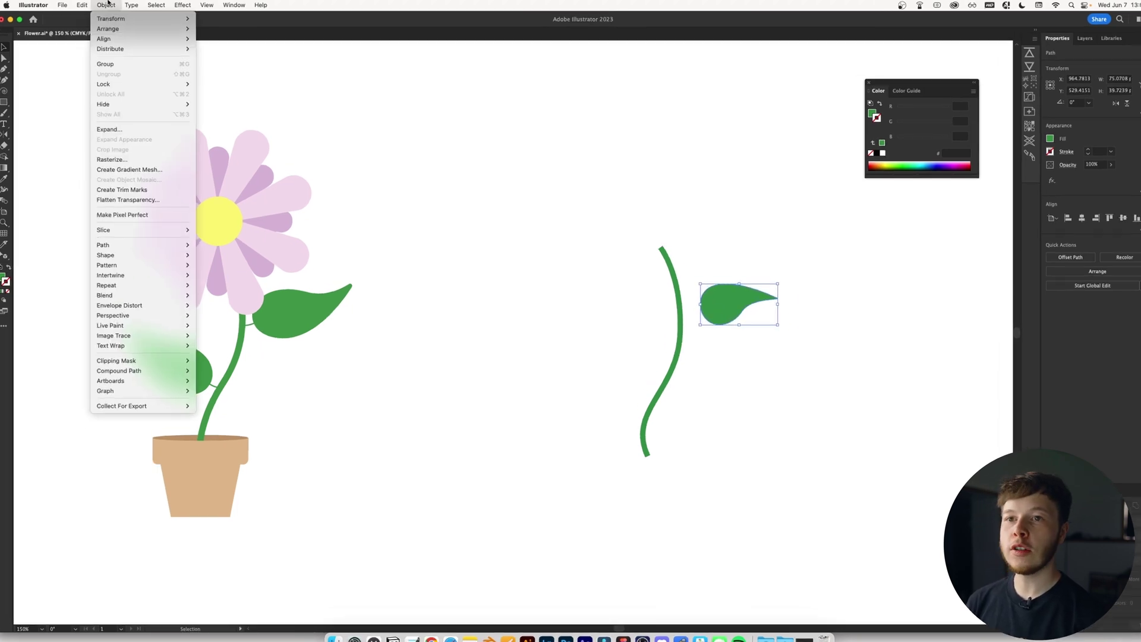
mouse_move(137, 19)
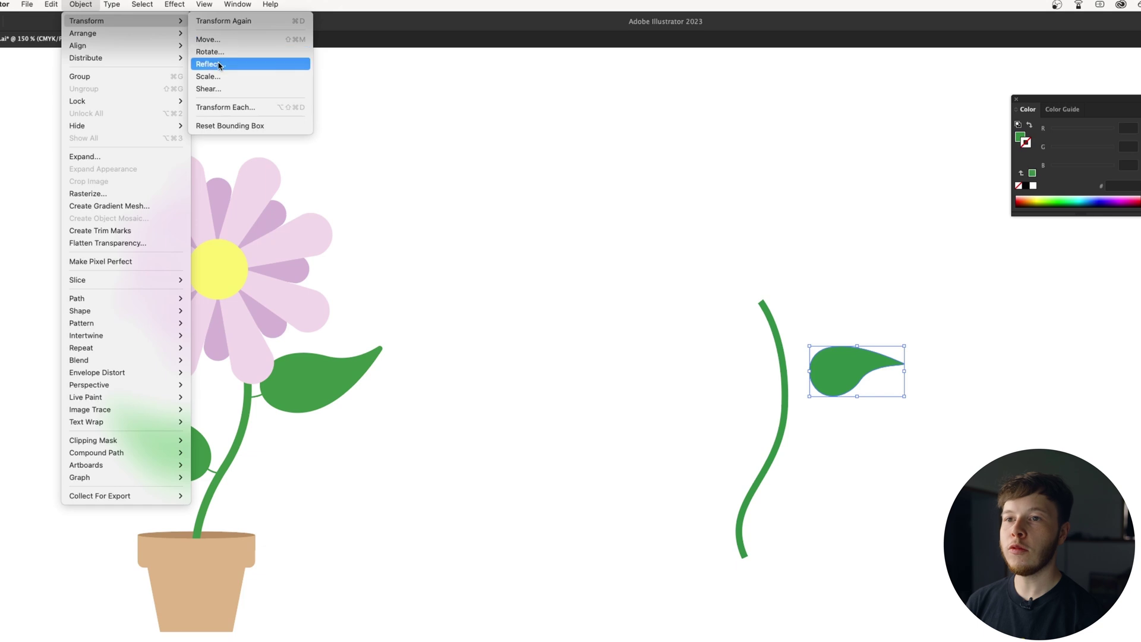
click(219, 66)
click(587, 339)
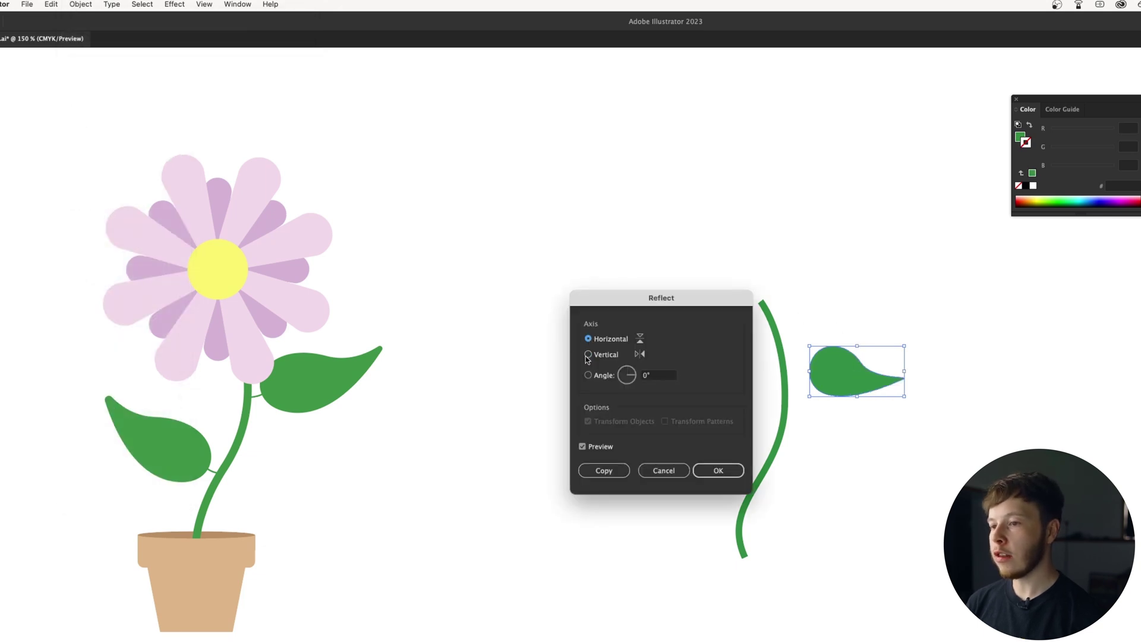
click(588, 354)
click(588, 339)
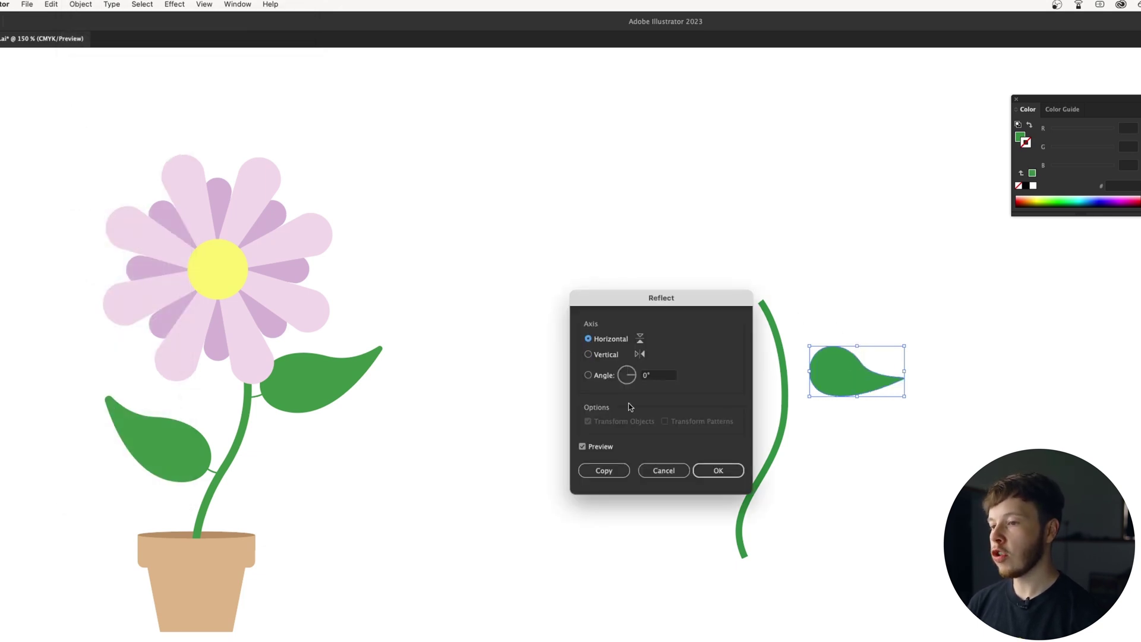
click(700, 472)
drag(908, 397, 718, 427)
Reflect the leaf copy Vertical and position it angled downward on the stem's left side
click(83, 4)
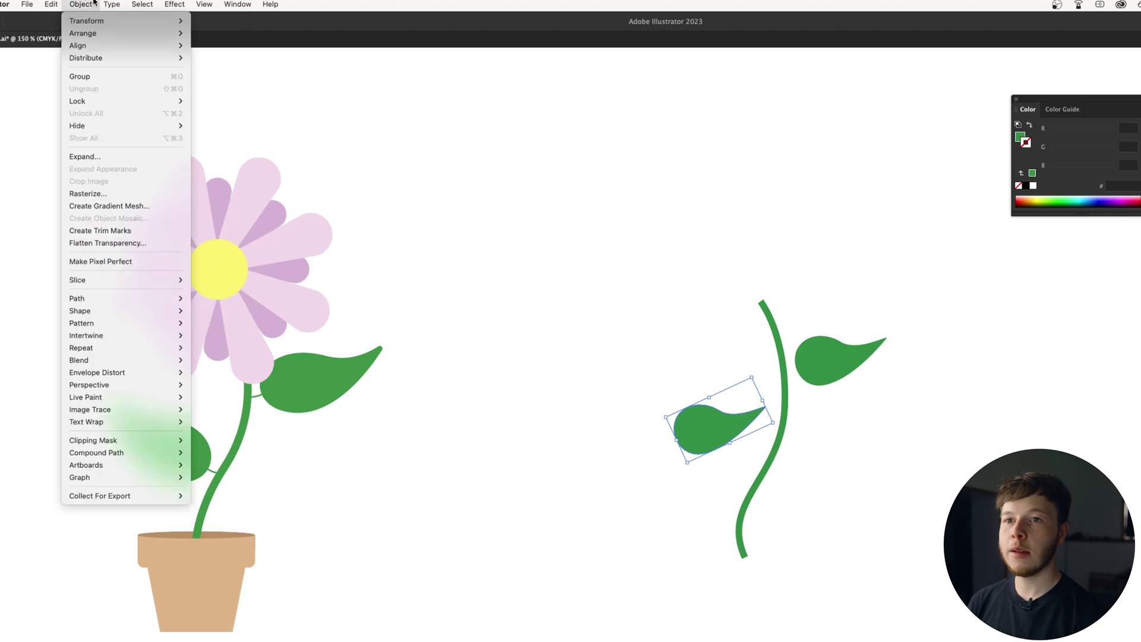
mouse_move(119, 21)
click(226, 65)
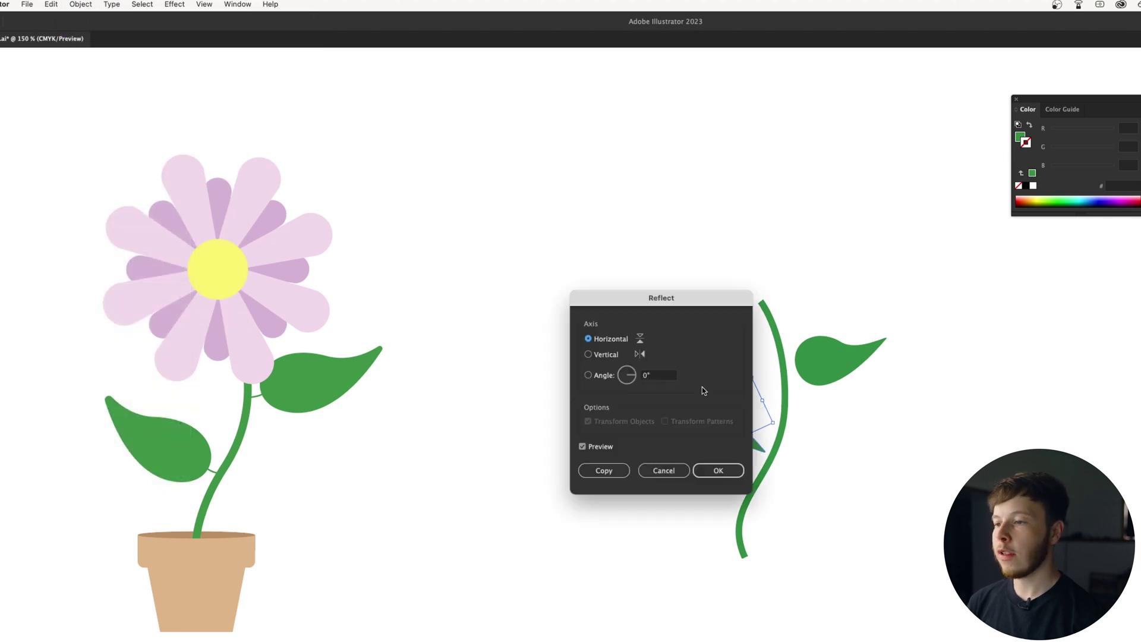
drag(634, 297, 429, 269)
click(392, 328)
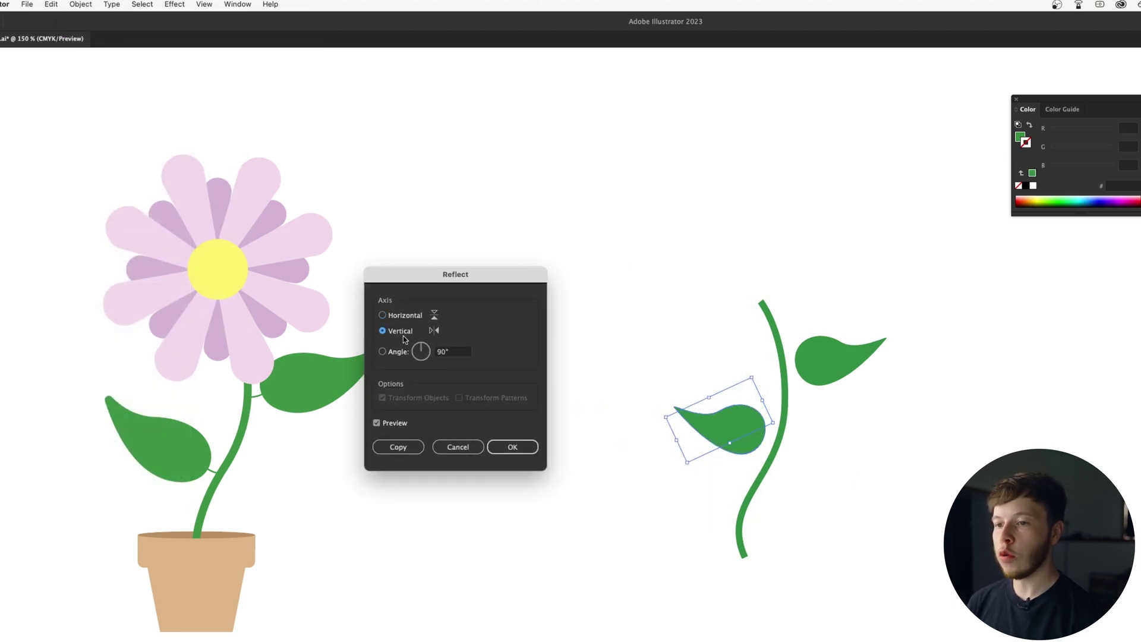
click(513, 442)
drag(685, 371, 687, 365)
drag(740, 445, 740, 457)
drag(820, 367, 819, 388)
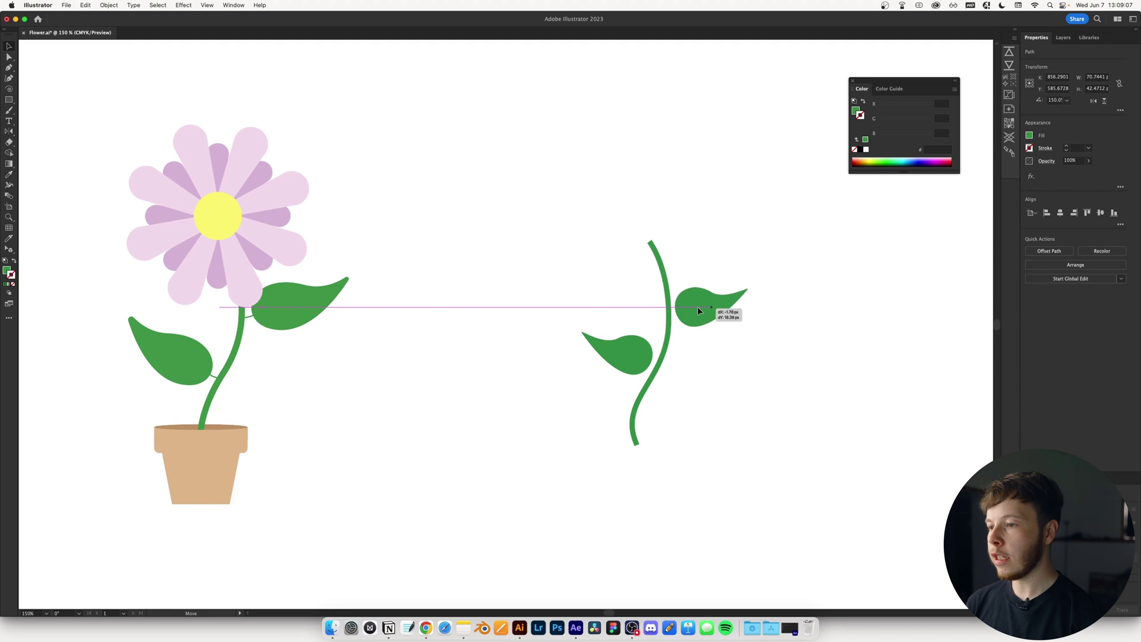
drag(697, 307, 634, 370)
click(715, 381)
scroll(694, 350, up, 3)
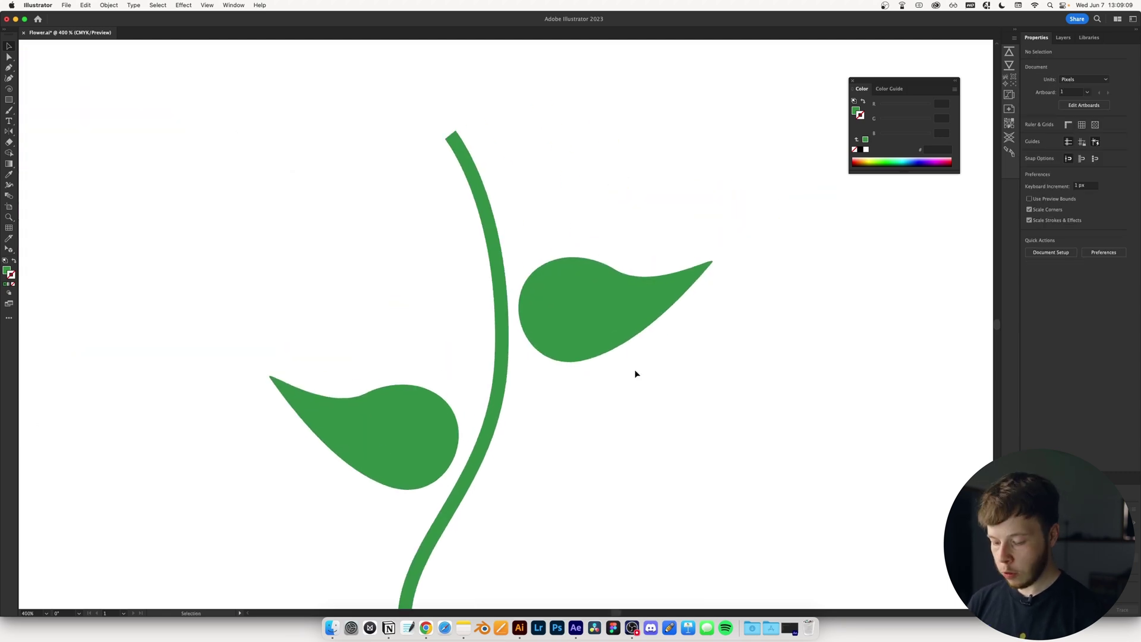
Draw a short curved green stalk from the stem into the right leaf with a 2 pt stroke
key(p)
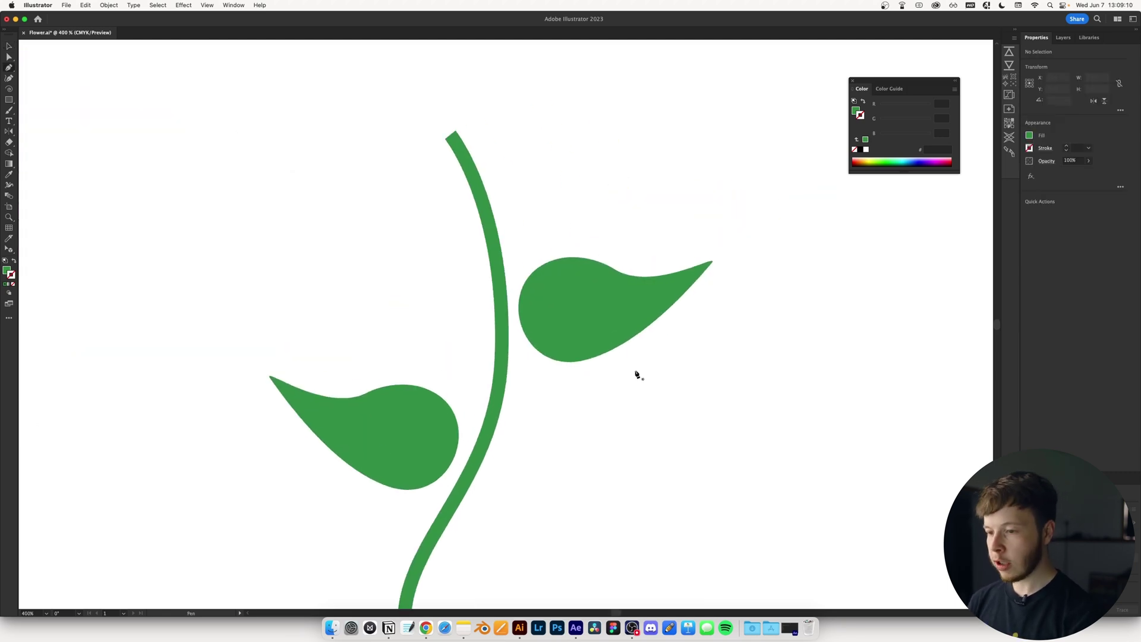
click(14, 262)
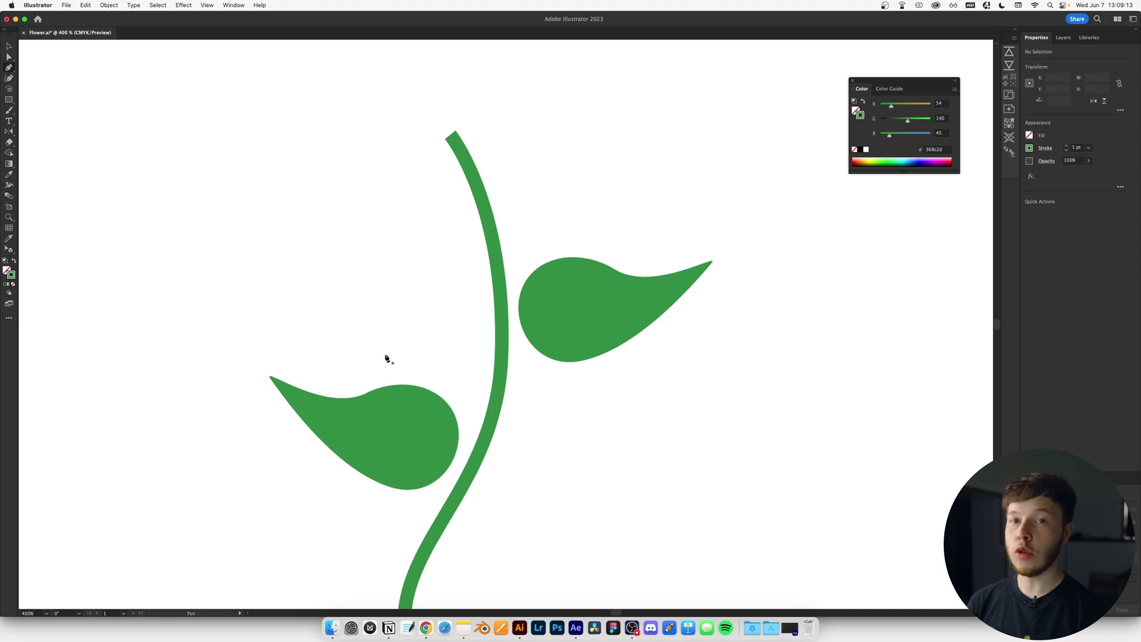
click(503, 324)
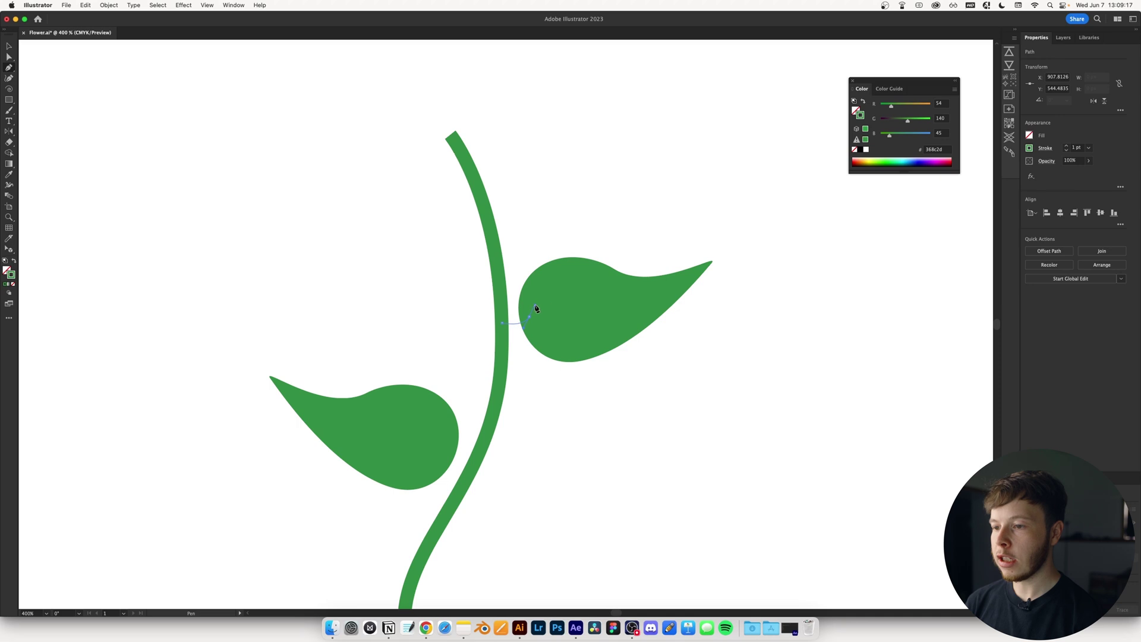
drag(529, 317, 535, 305)
key(a)
click(516, 324)
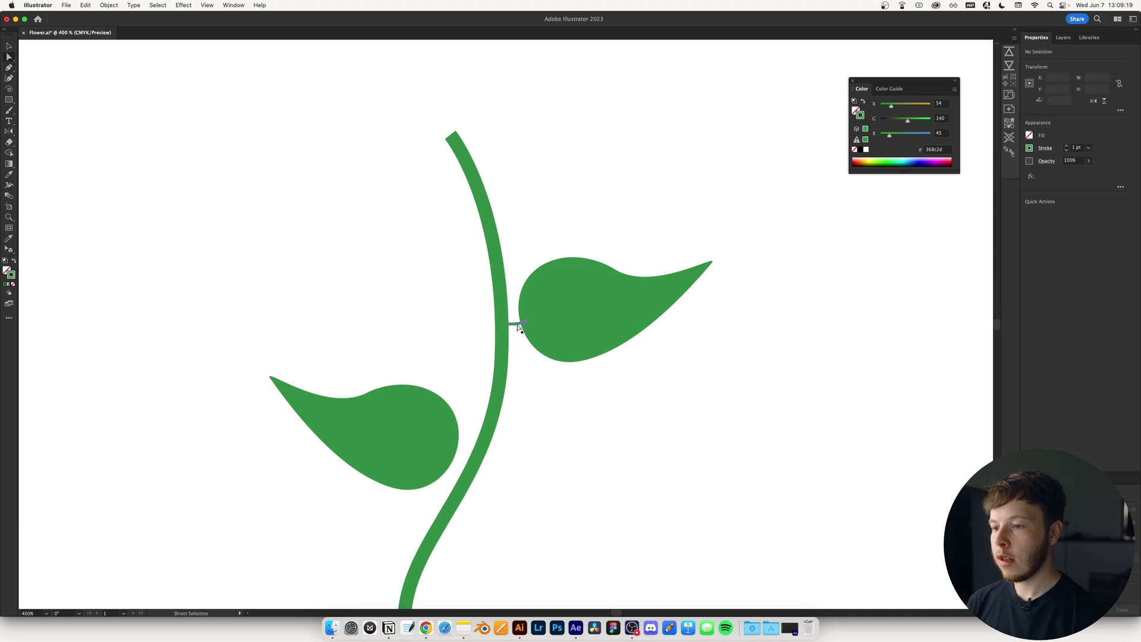
click(1078, 149)
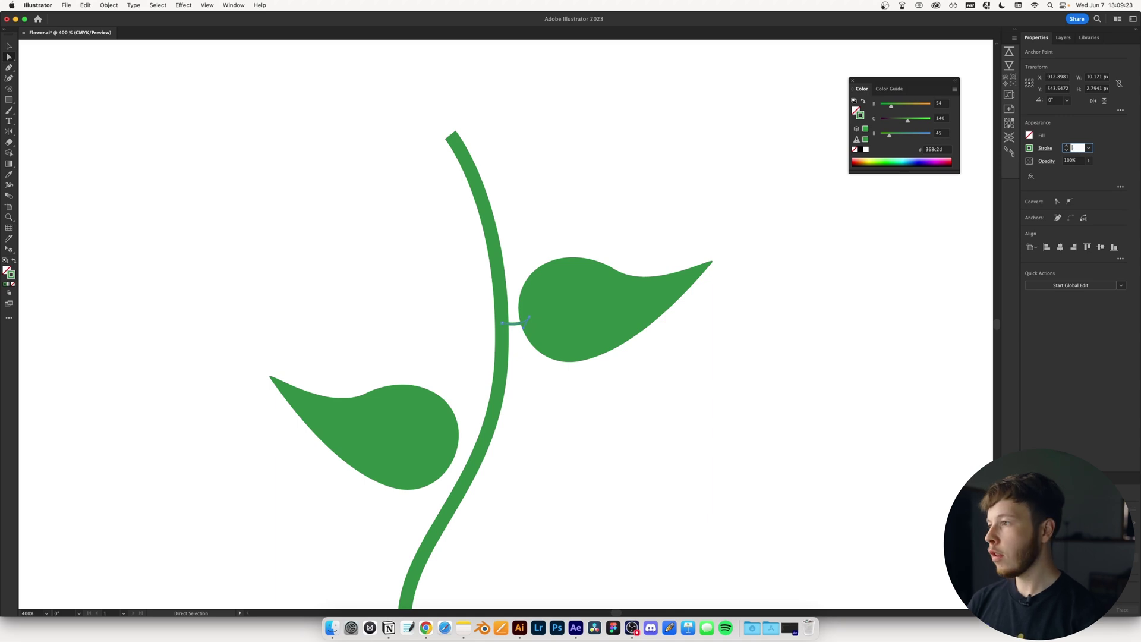
key(Return)
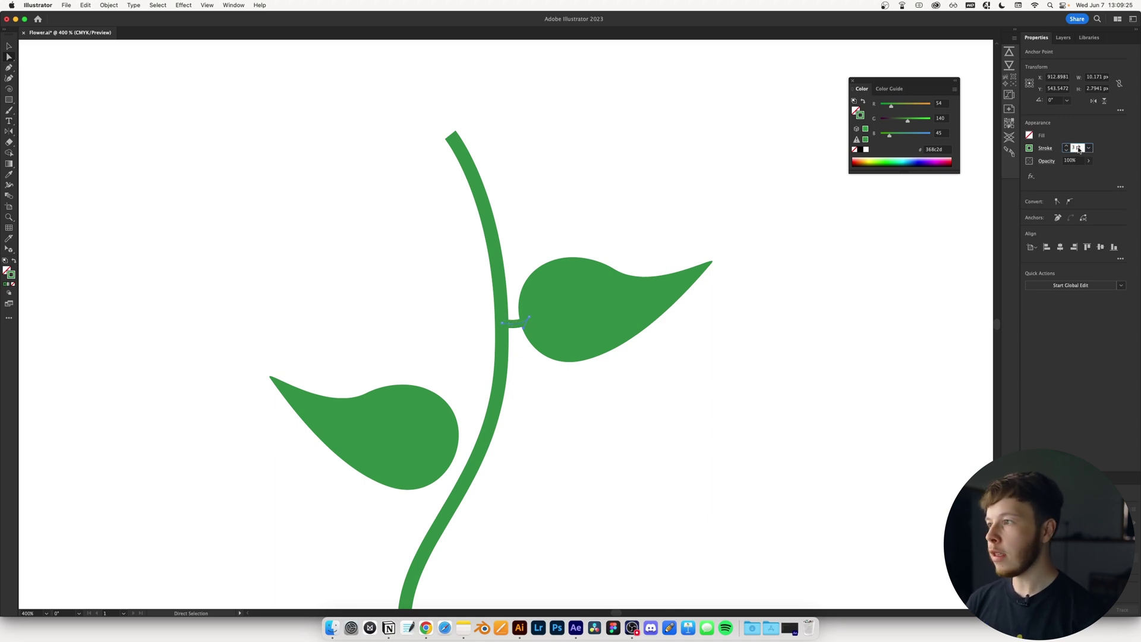
text(2)
click(706, 476)
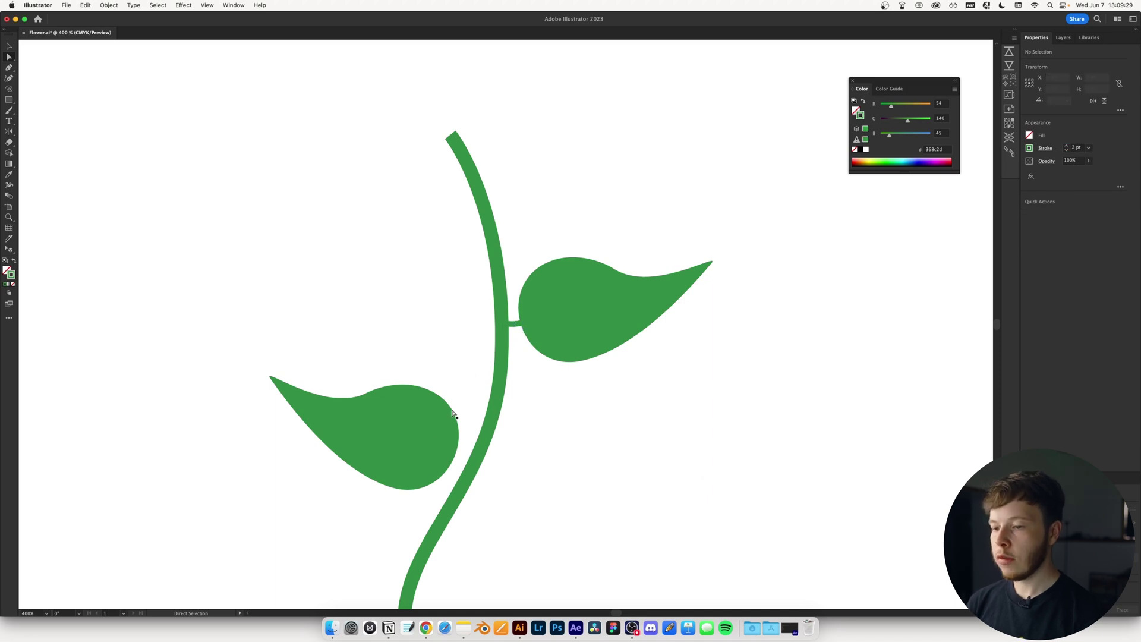
Draw a second short curved stalk from the stem into the left leaf
key(p)
click(475, 463)
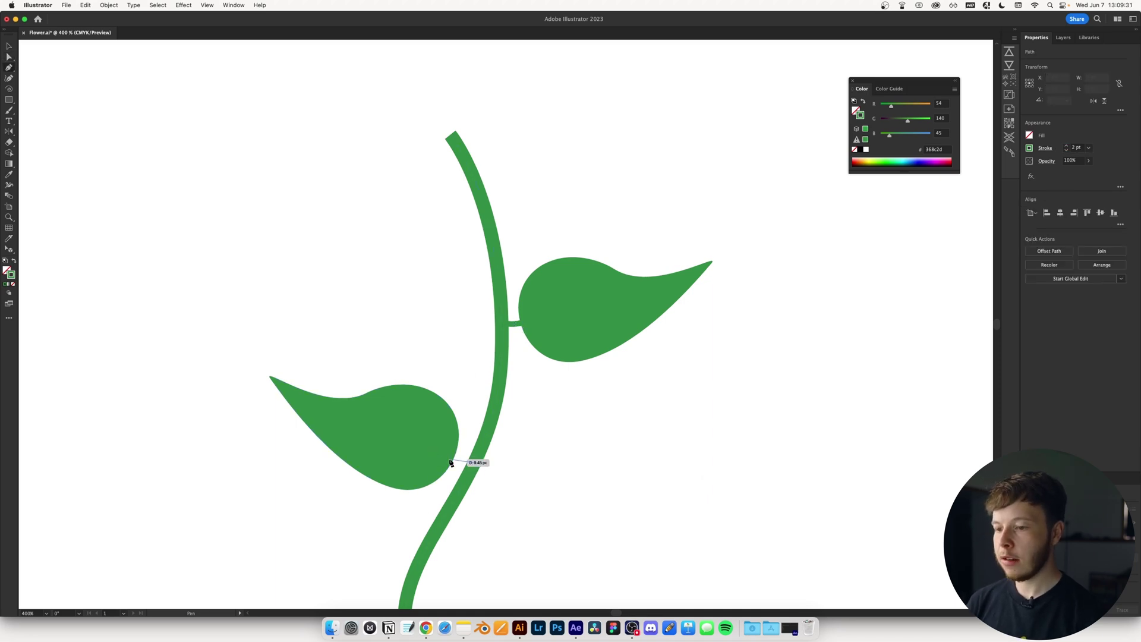
drag(440, 441, 438, 441)
key(a)
click(574, 463)
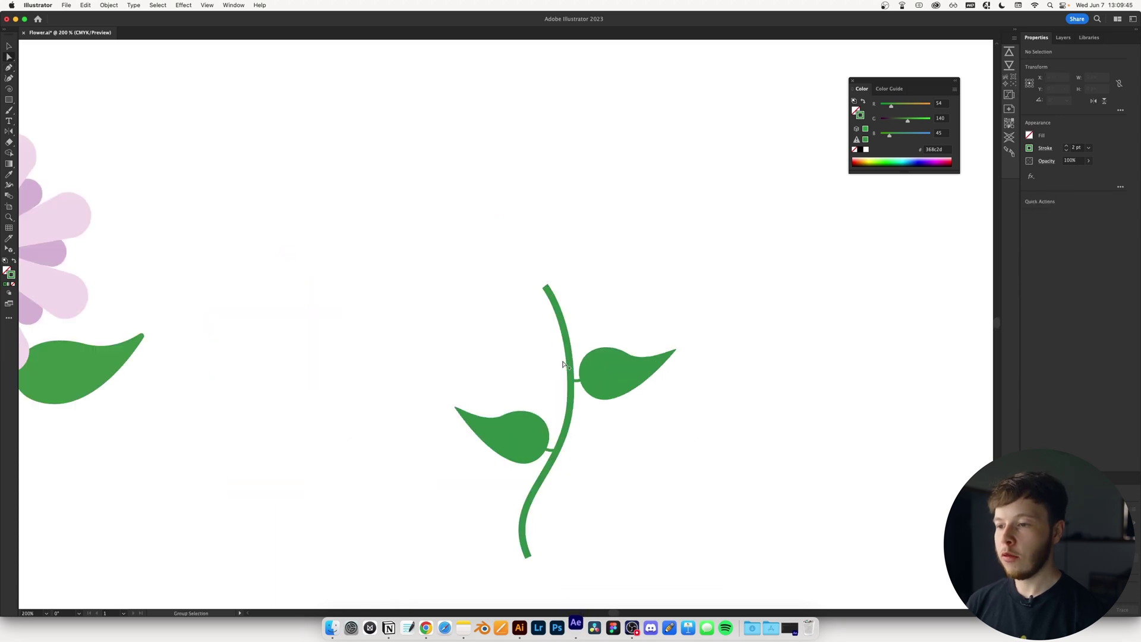
Draw a small circle above the new stem with the Ellipse tool
drag(468, 347, 558, 358)
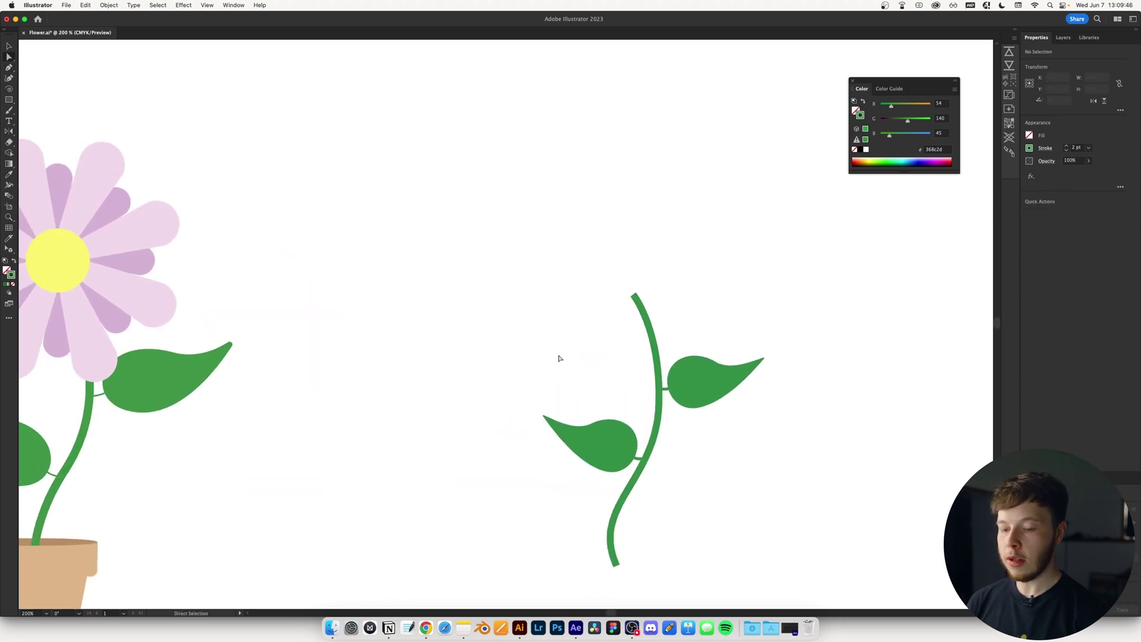
key(l)
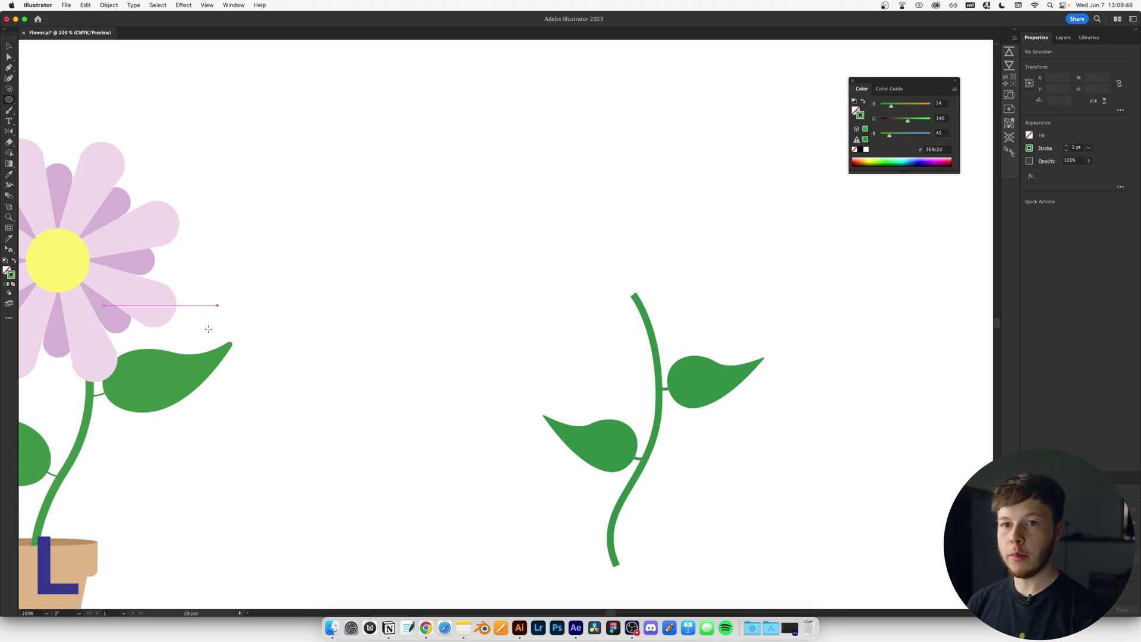
mouse_move(638, 209)
mouse_down()
mouse_move(677, 262)
mouse_move(629, 225)
mouse_move(650, 242)
mouse_move(639, 233)
mouse_move(637, 264)
mouse_up()
key(v)
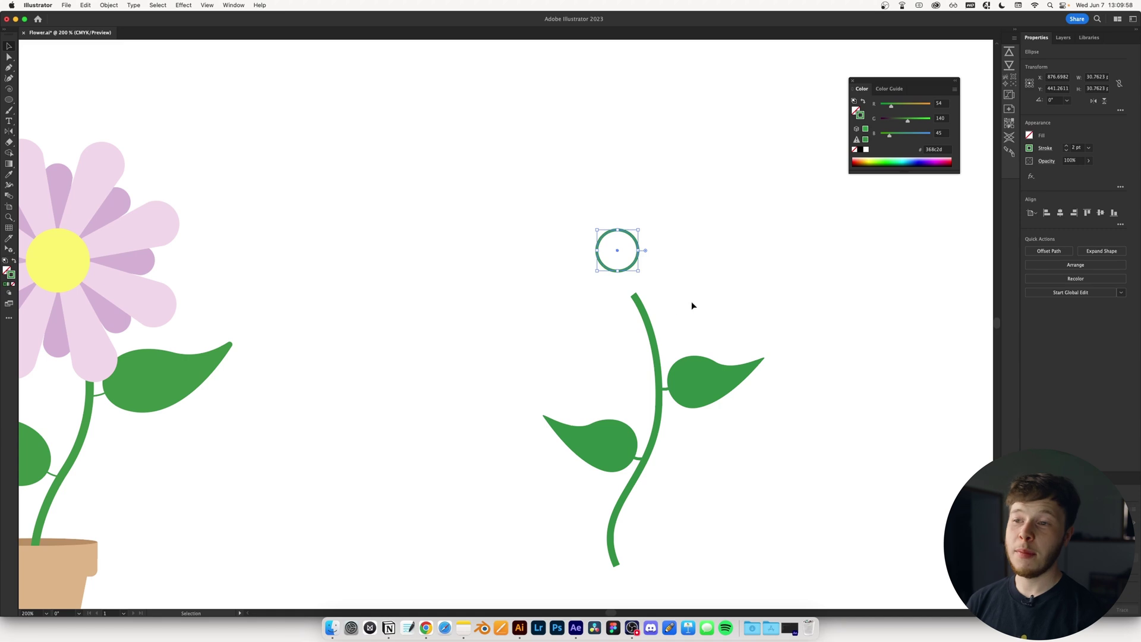
Fill the circle pale yellow #fffb6e with no outline and move it up above the stem
click(14, 265)
double_click(856, 110)
drag(810, 443, 804, 450)
mouse_move(749, 402)
mouse_down()
mouse_move(726, 365)
mouse_move(736, 349)
mouse_up()
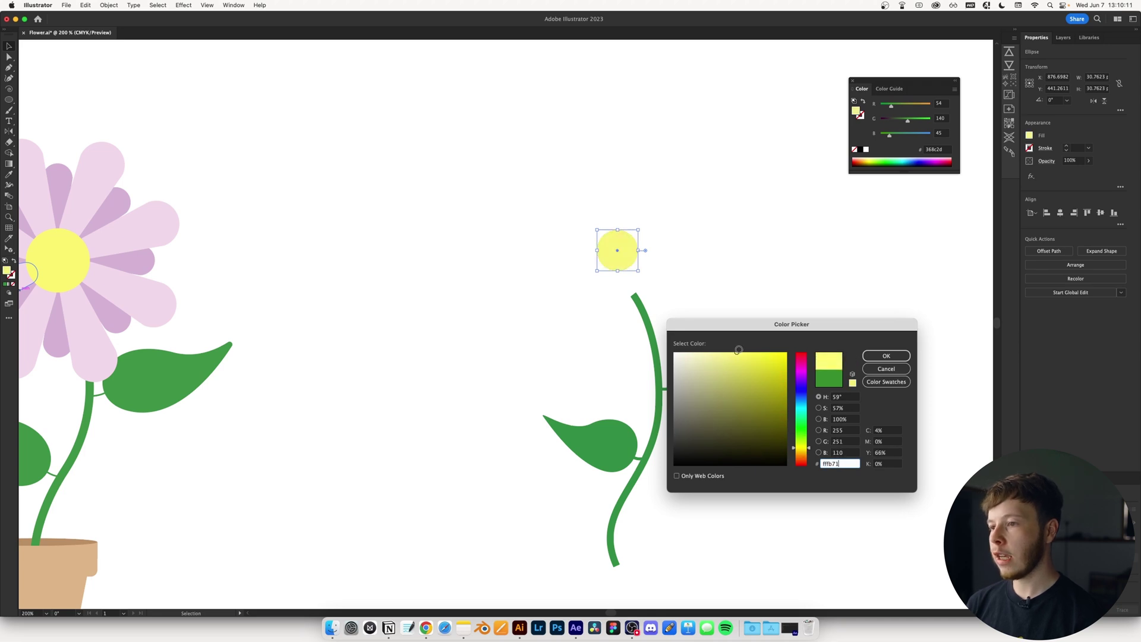
text(fffb6e)
click(886, 356)
drag(617, 250, 602, 193)
click(673, 217)
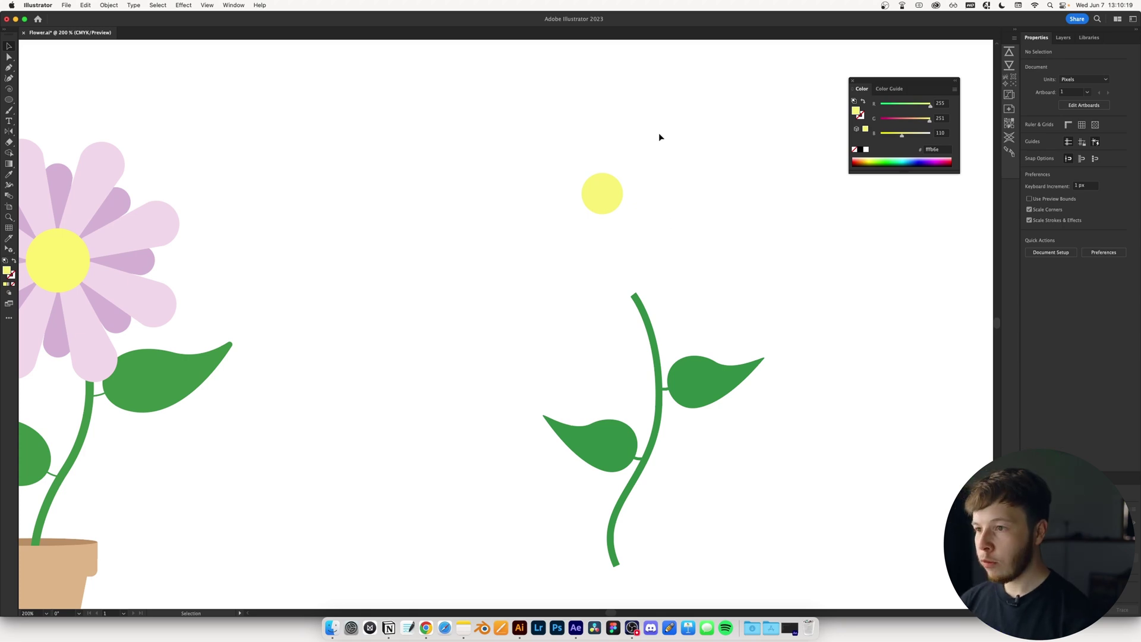
Draw a tall rectangle, about 23 px wide, centred on top of the yellow circle
key(u)
key(m)
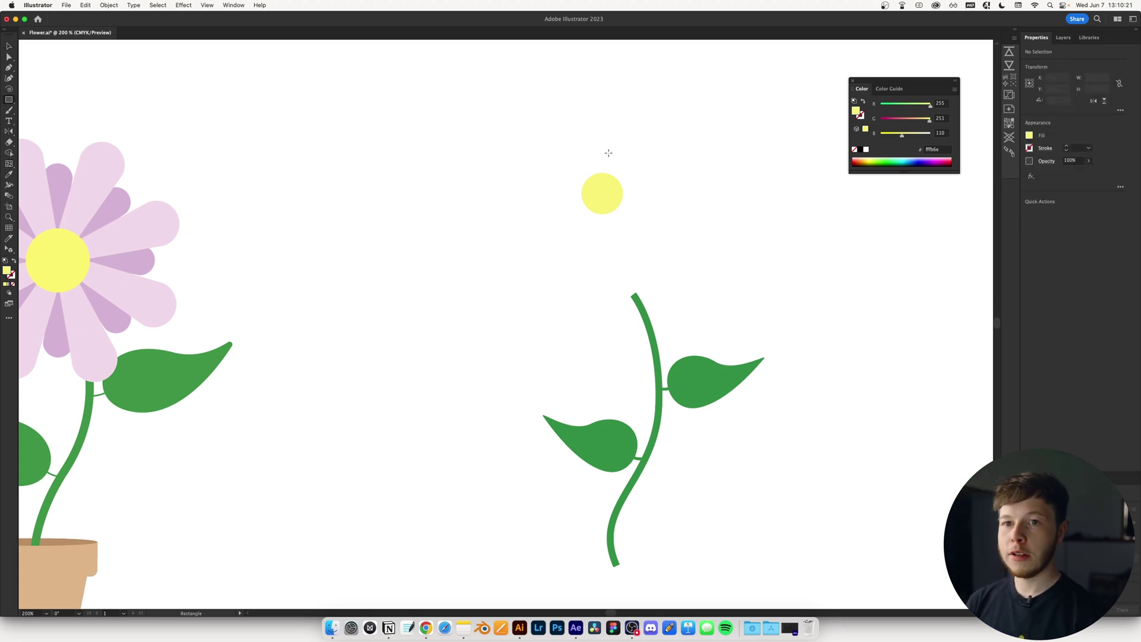
scroll(607, 152, up, 1)
drag(655, 126, 563, 248)
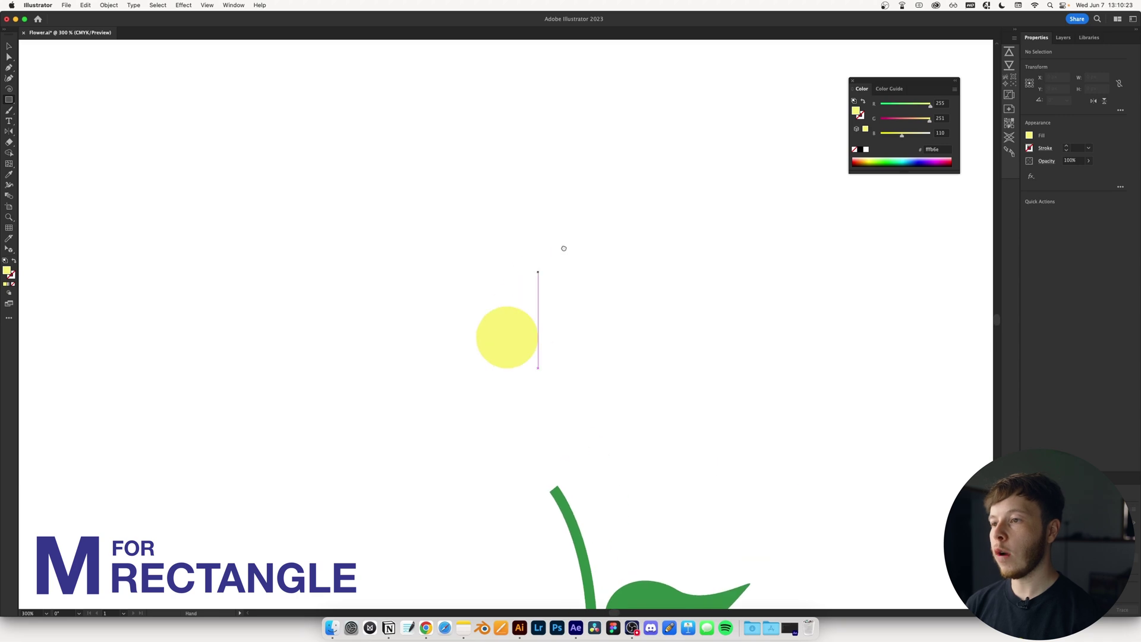
drag(494, 189, 528, 307)
key(v)
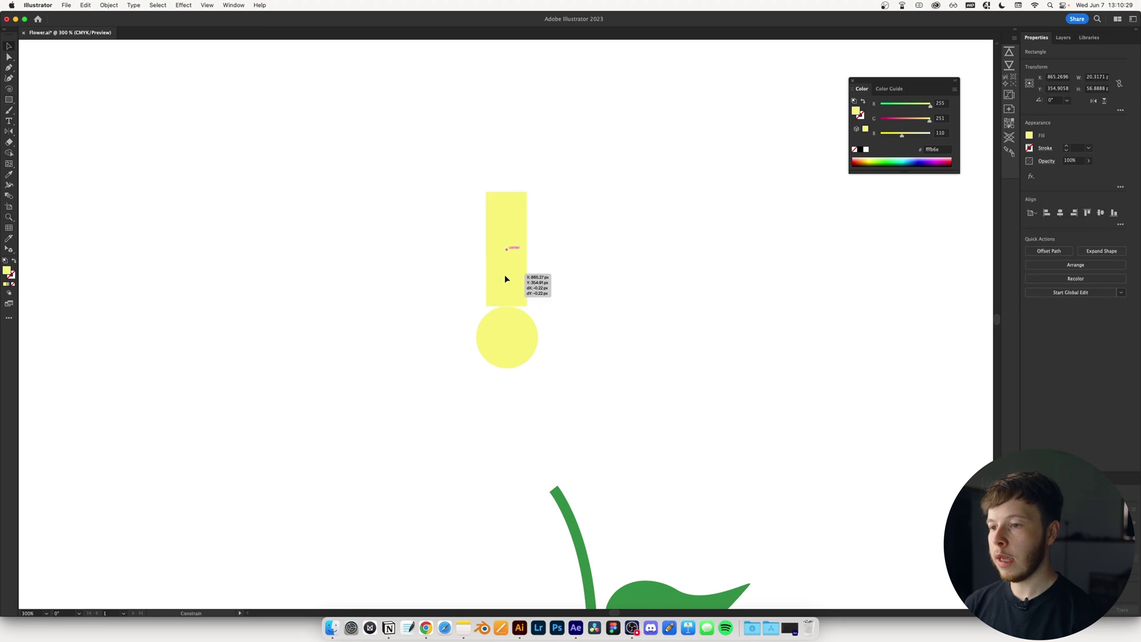
Direct-select the rectangle's bottom-left anchor point
drag(620, 390, 439, 185)
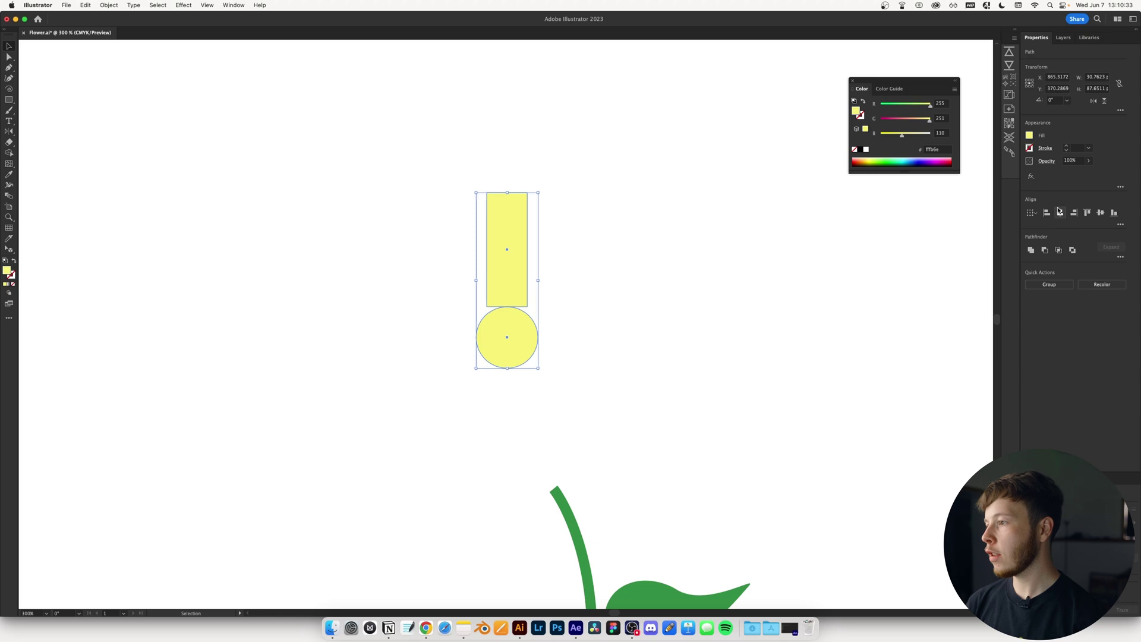
click(647, 252)
scroll(517, 256, up, 2)
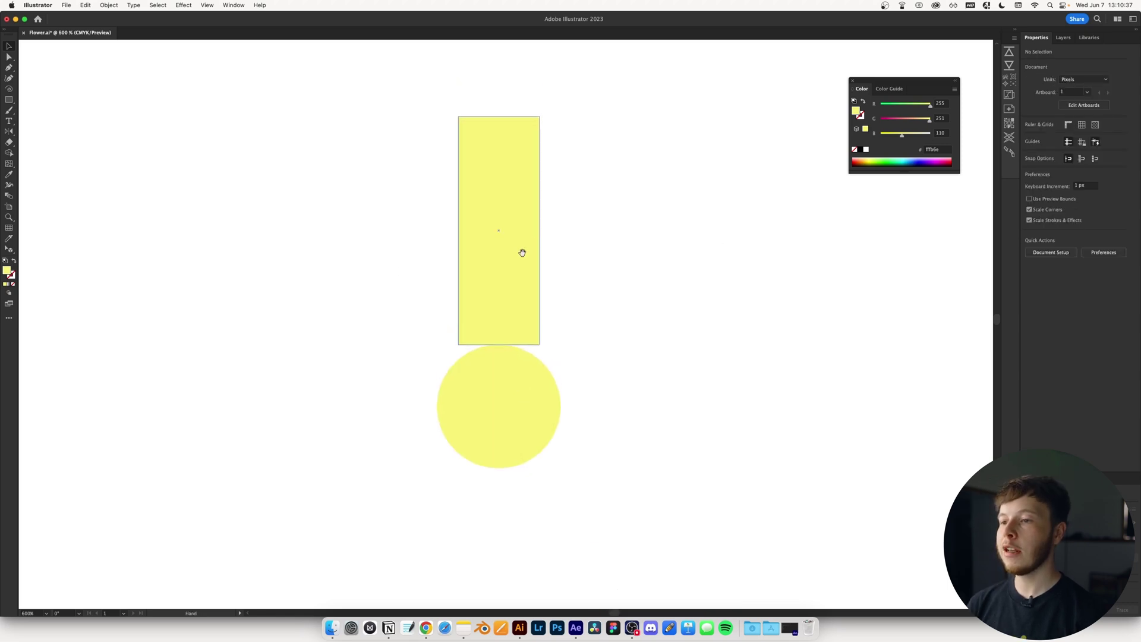
key(a)
drag(439, 338, 469, 353)
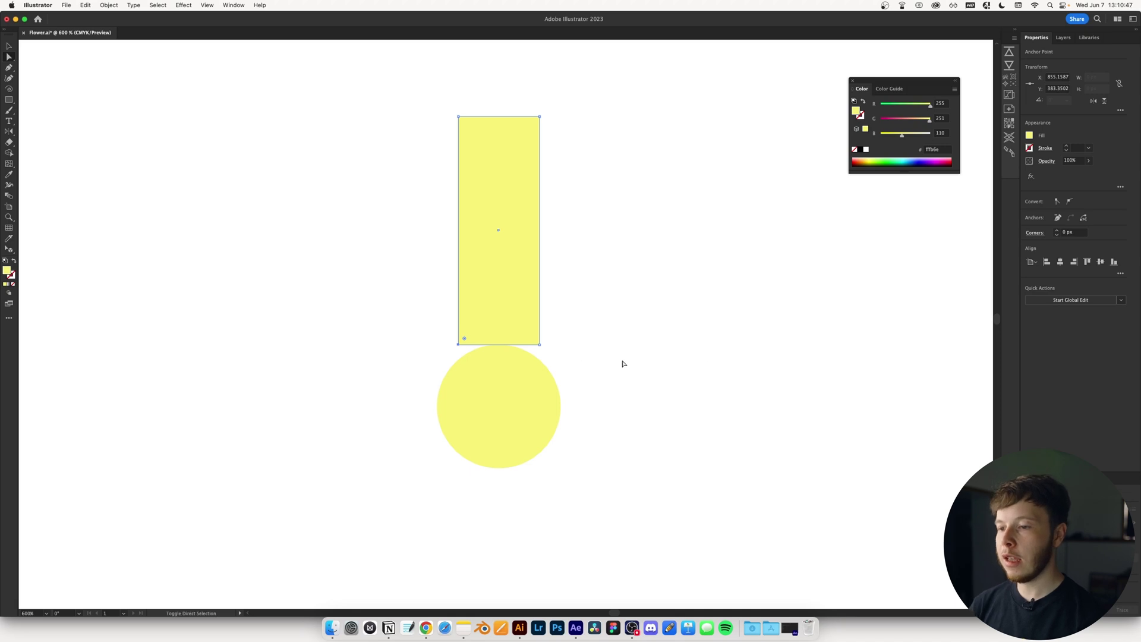
Nudge the rectangle's bottom-left and bottom-right anchors inward to narrow its base
key(shift+Right)
key(super+z)
key(shift+Right)
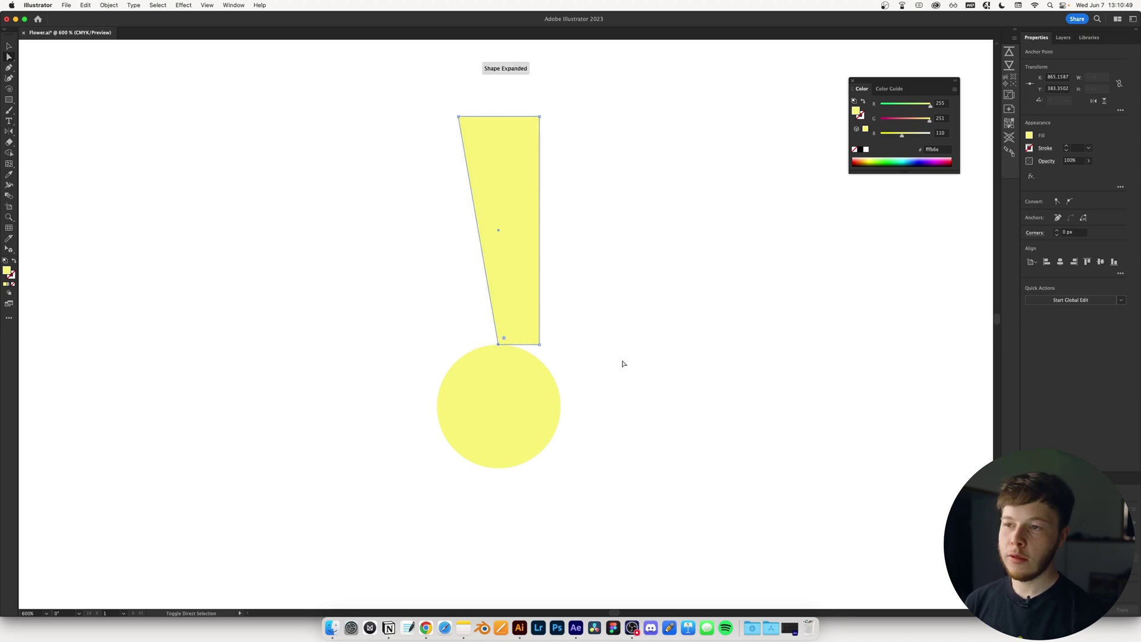
key(shift+Left)
key(Right)
key(Right)
key(Right)
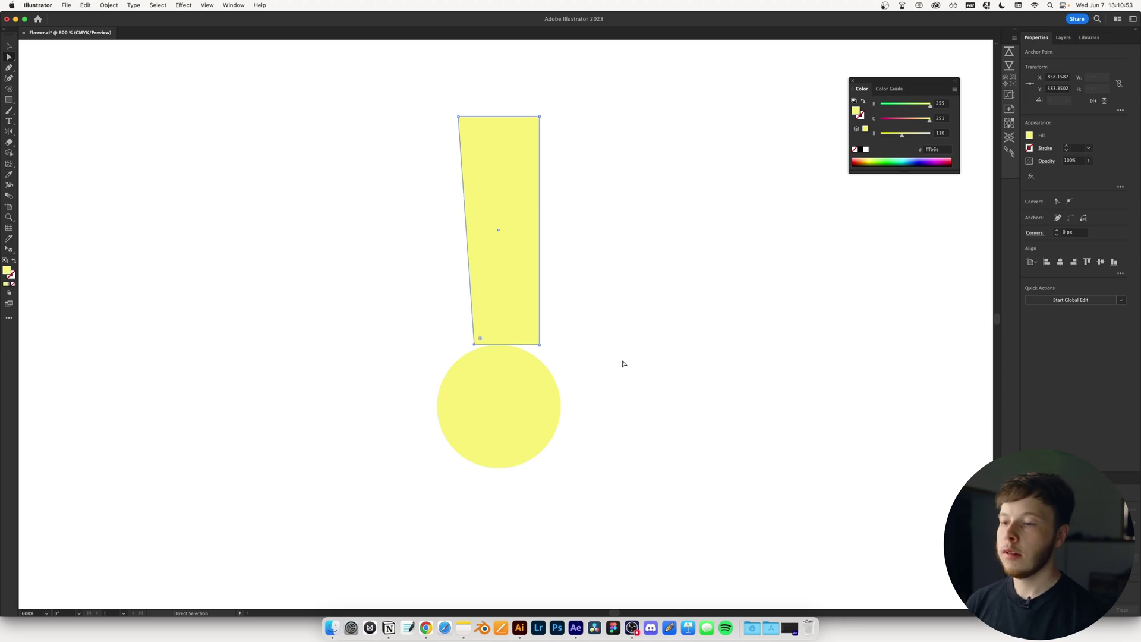
click(529, 358)
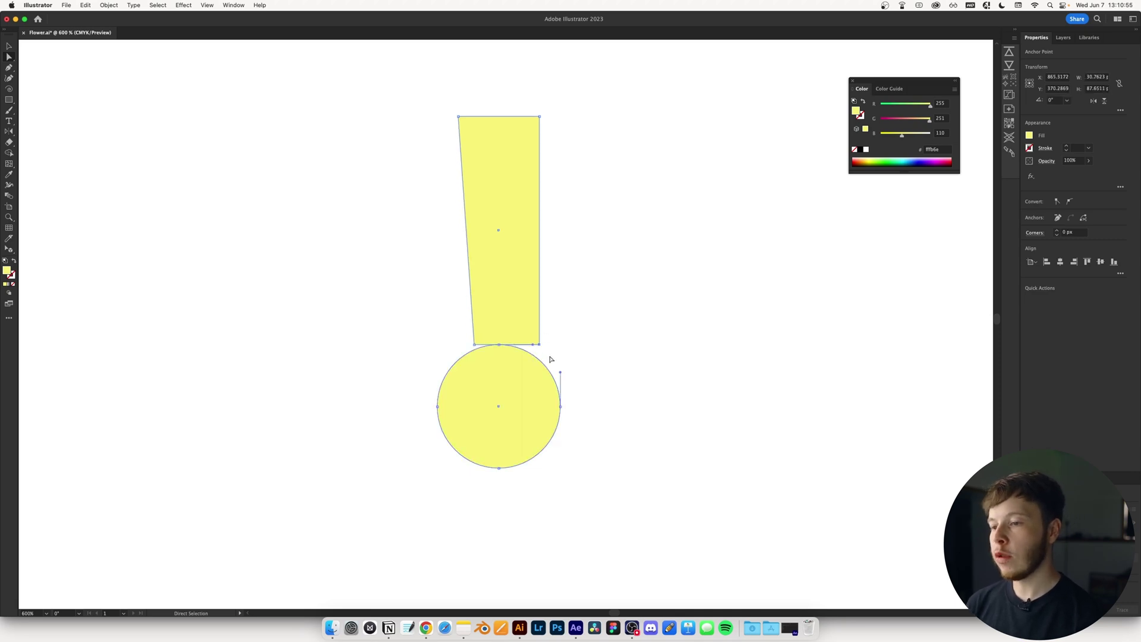
drag(573, 316, 535, 342)
key(Left)
key(Left)
key(Left)
key(Left)
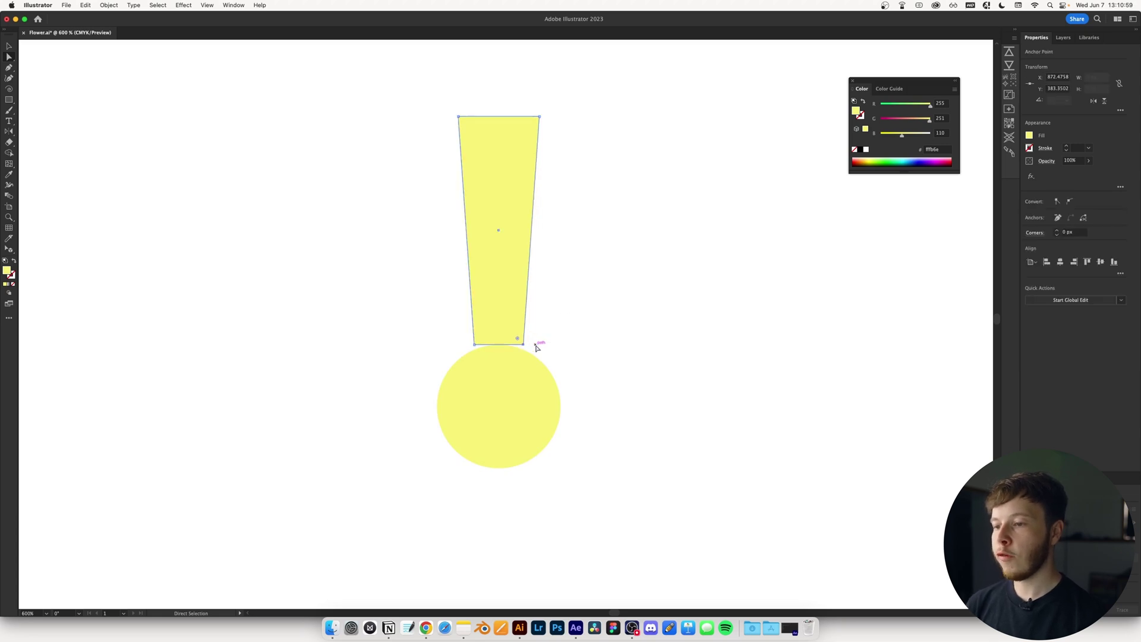
Push both top anchors outward and round the top corners with the live-corner widget
drag(575, 90, 535, 132)
key(shift+Right)
drag(506, 84, 415, 127)
key(shift+Left)
drag(376, 91, 624, 122)
drag(424, 122, 518, 212)
click(647, 212)
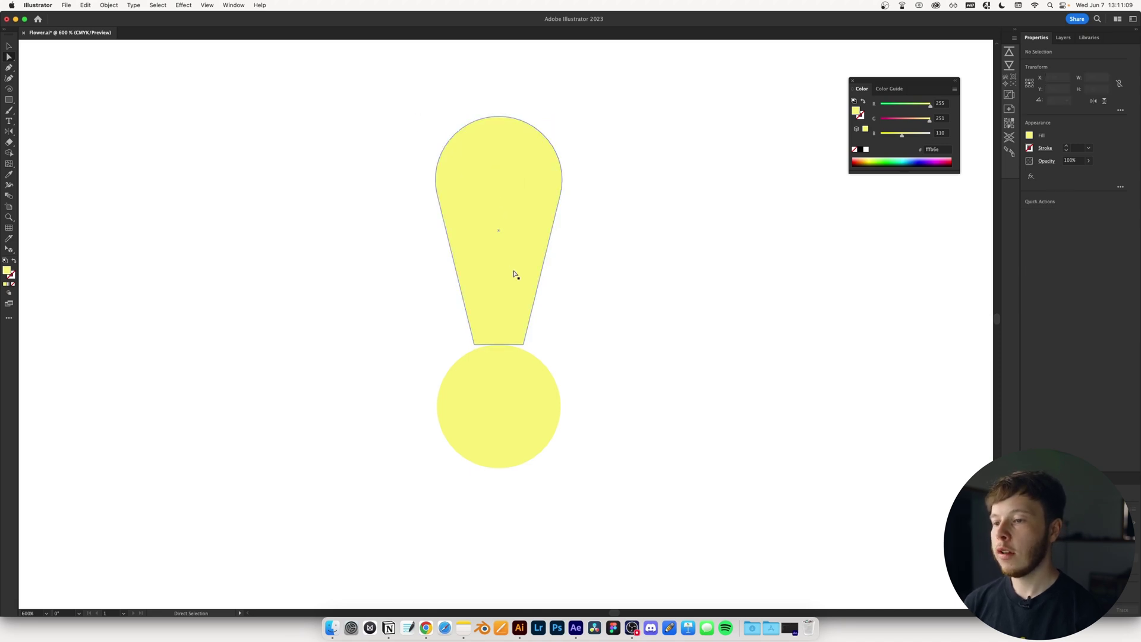
Move the finished petal shape down slightly onto the circle
key(v)
drag(504, 191, 505, 199)
drag(641, 494, 484, 315)
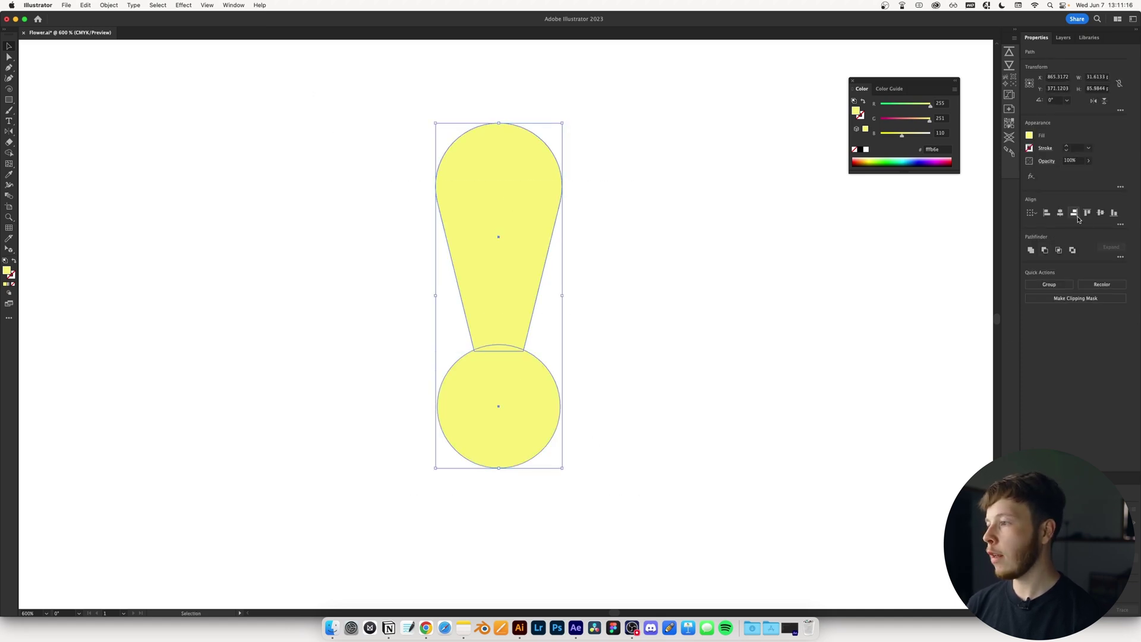
click(574, 354)
Change the petal's fill to light pink #fedeff in the Color Picker
scroll(601, 390, down, 1)
click(534, 276)
double_click(7, 272)
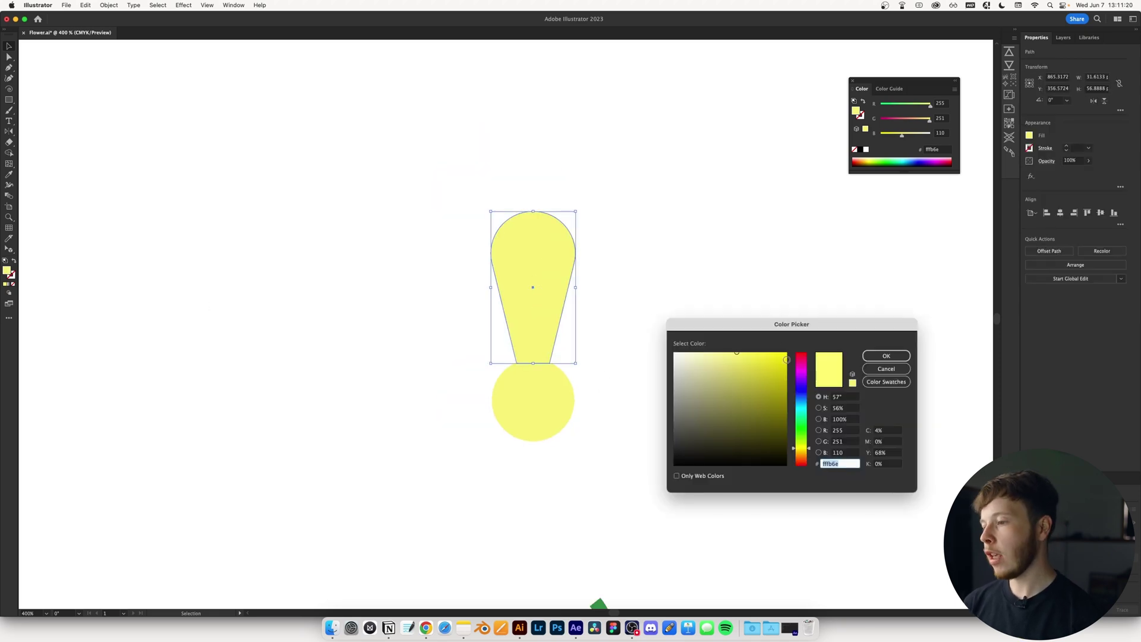
drag(800, 417, 803, 410)
drag(807, 379, 808, 373)
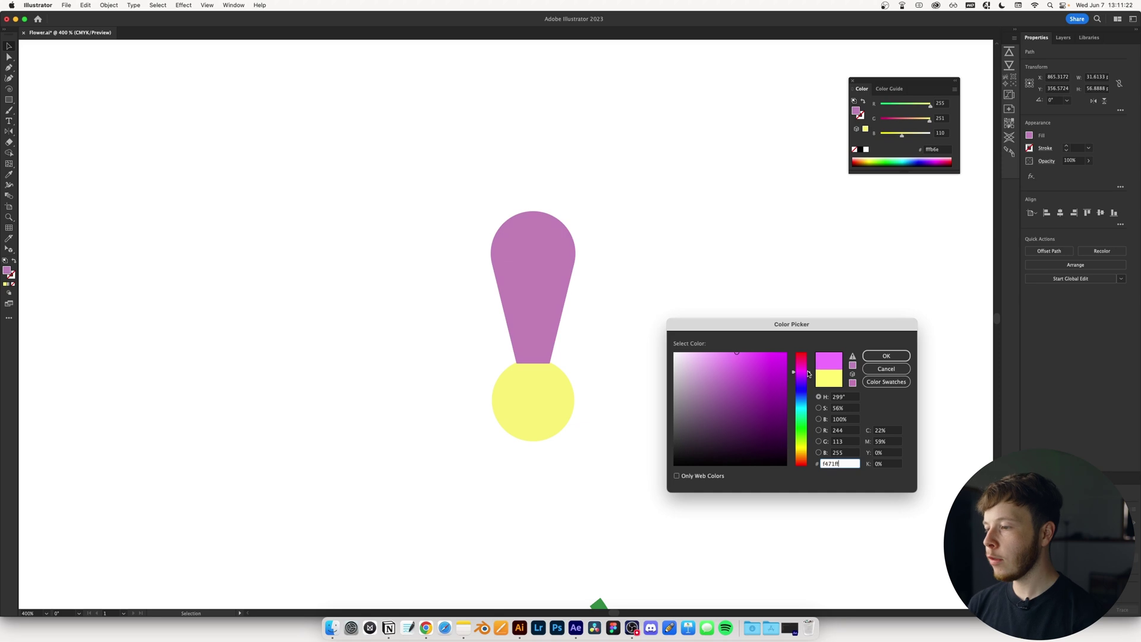
mouse_move(740, 364)
mouse_down()
mouse_move(677, 344)
mouse_move(692, 338)
mouse_up()
click(885, 356)
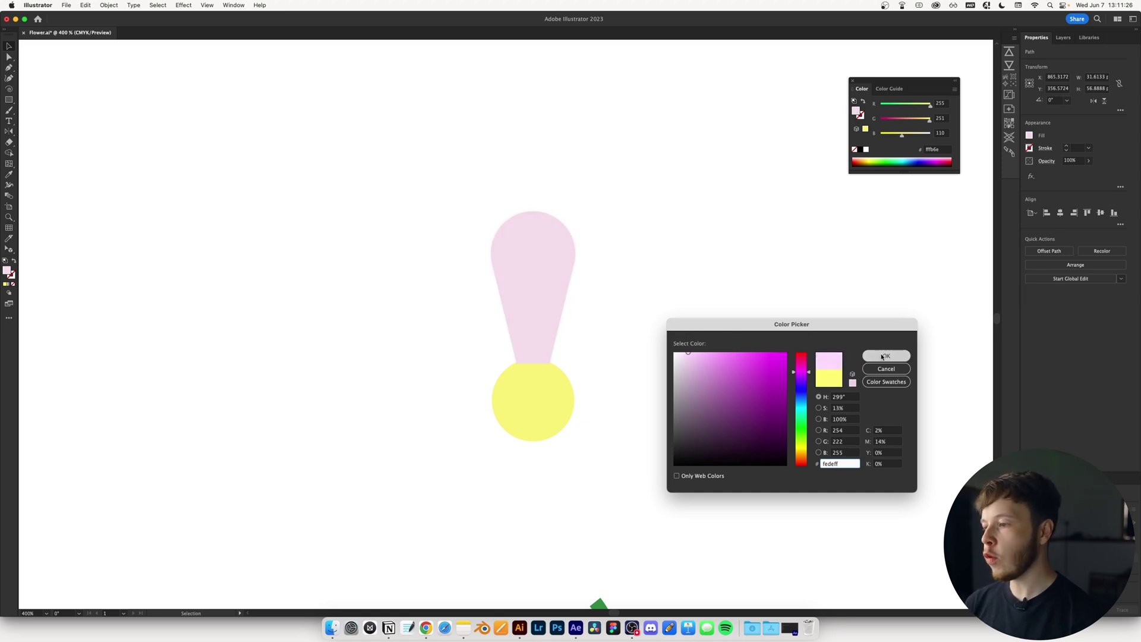
click(654, 365)
scroll(537, 369, down, 1)
drag(705, 373, 678, 333)
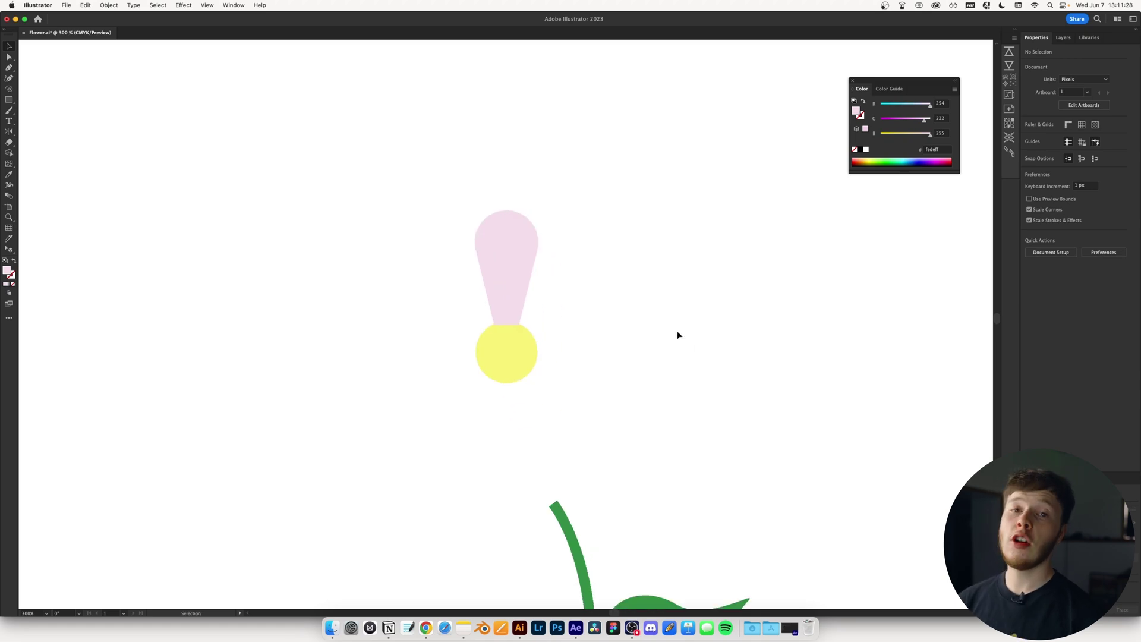
Apply Object > Repeat > Radial to the pink petal, creating eight petals around the centre
scroll(476, 363, down, 1)
drag(406, 387, 655, 313)
scroll(714, 250, right, 5)
scroll(713, 250, up, 2)
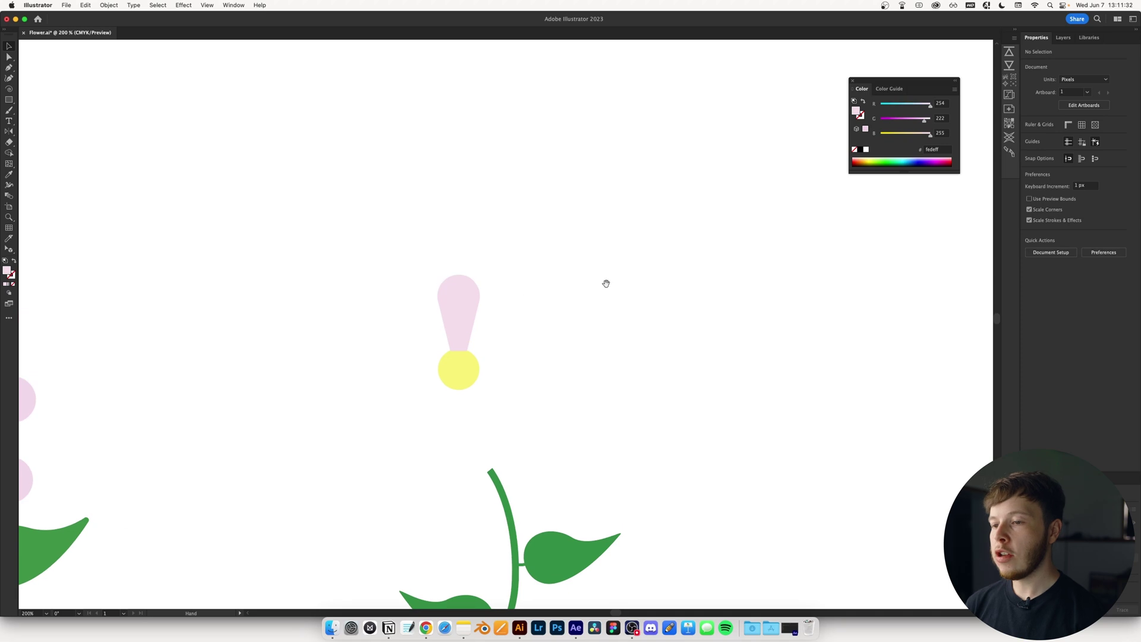
click(473, 312)
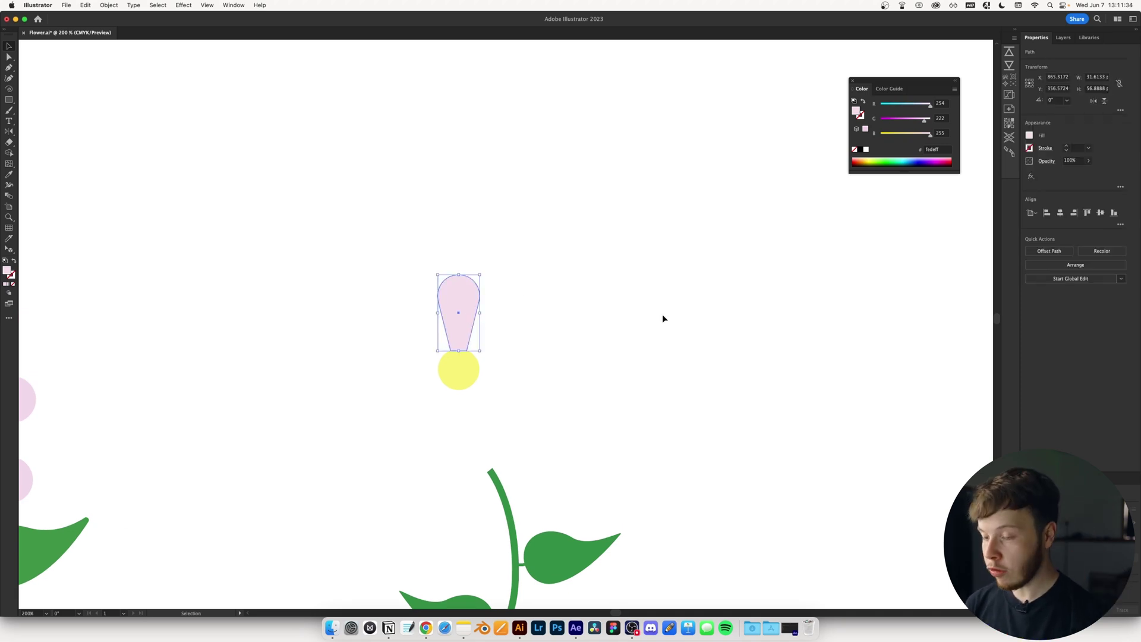
click(132, 5)
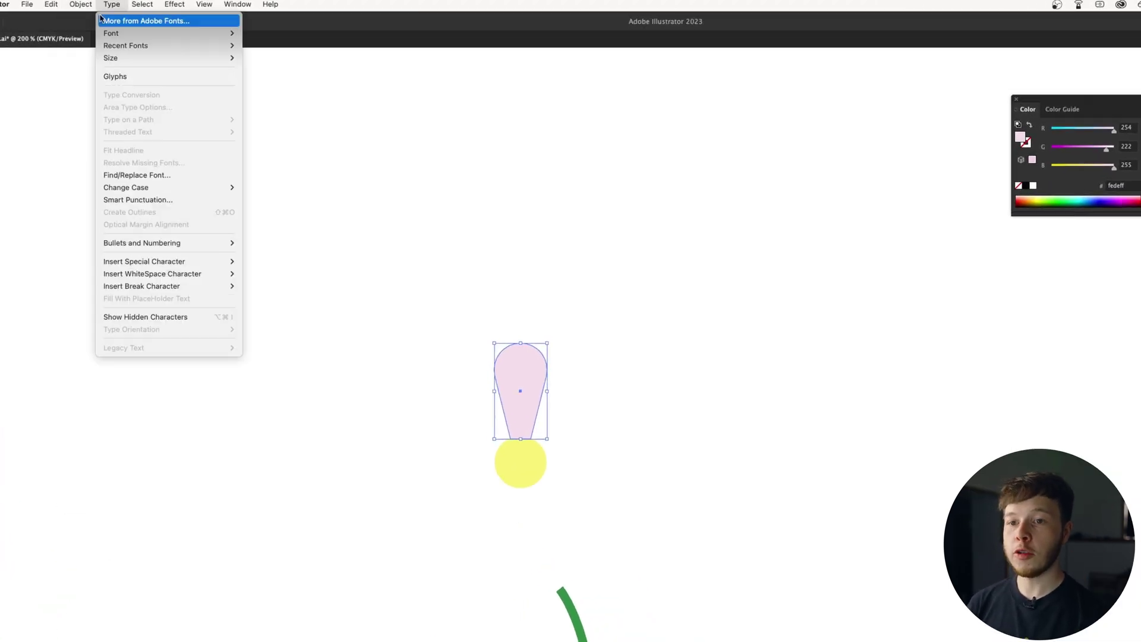
mouse_move(158, 347)
click(202, 348)
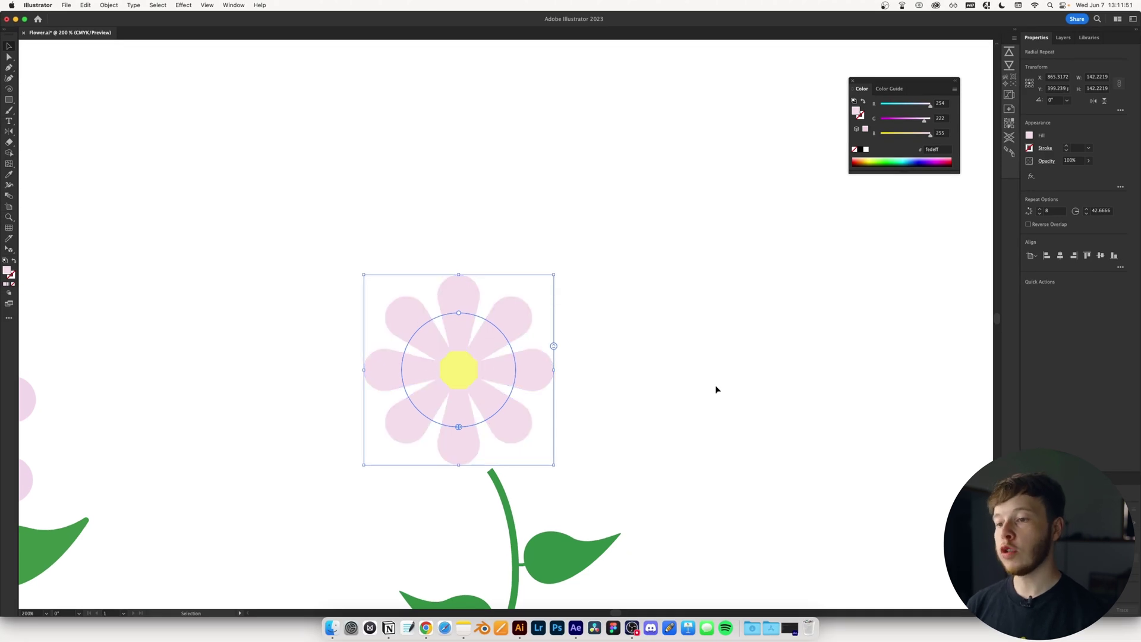
Send the radial petal ring behind the flower's yellow centre
key(a)
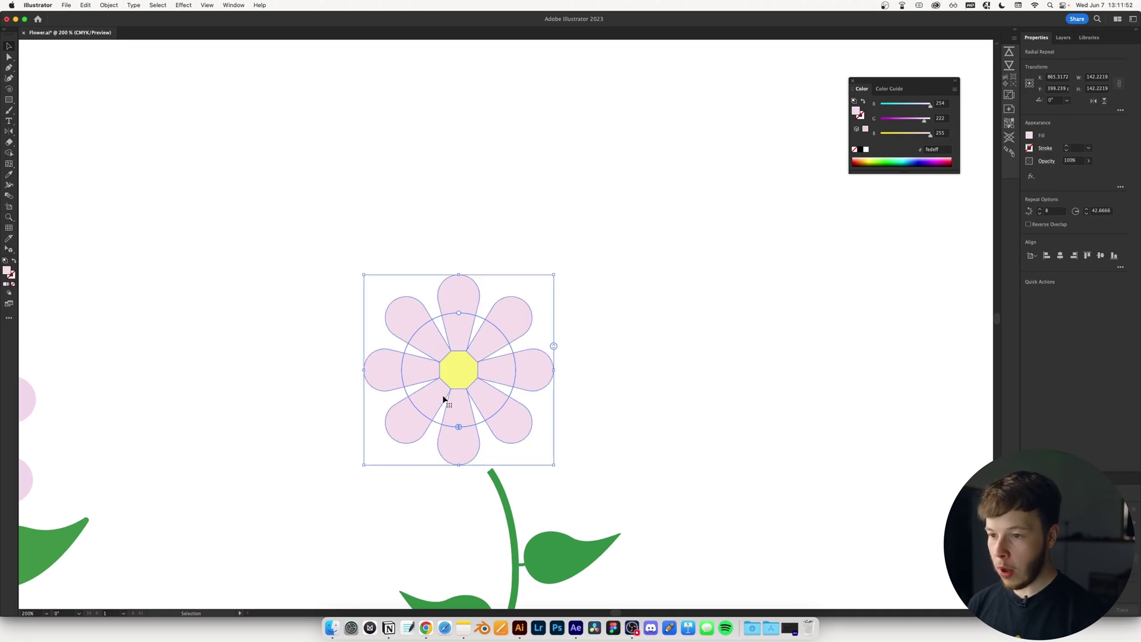
click(591, 454)
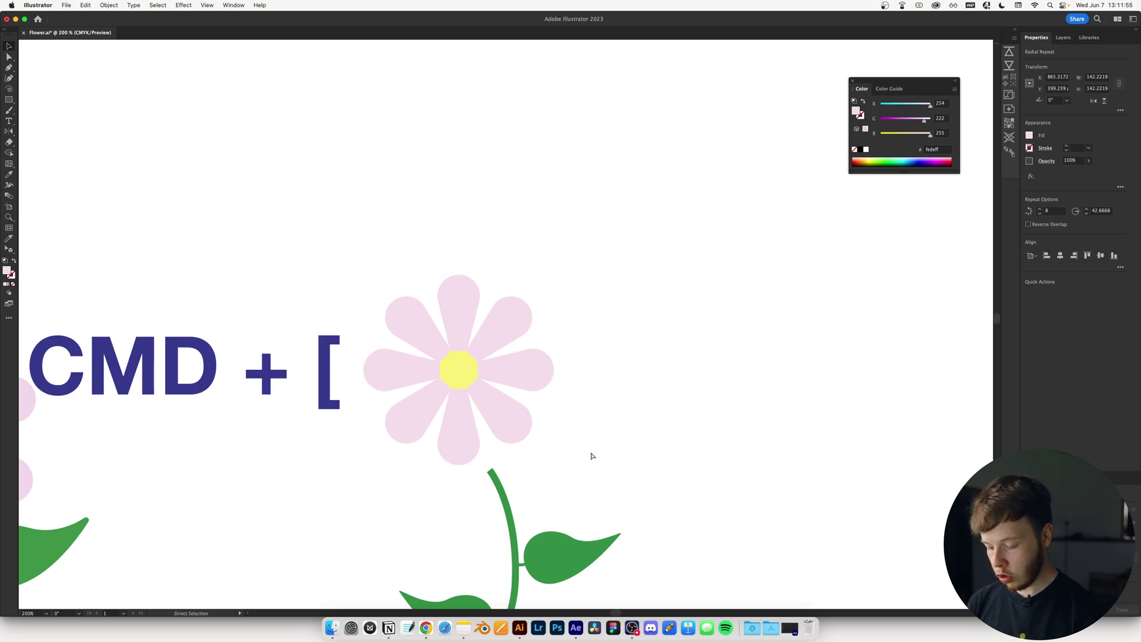
key(super+bracketleft)
key(a)
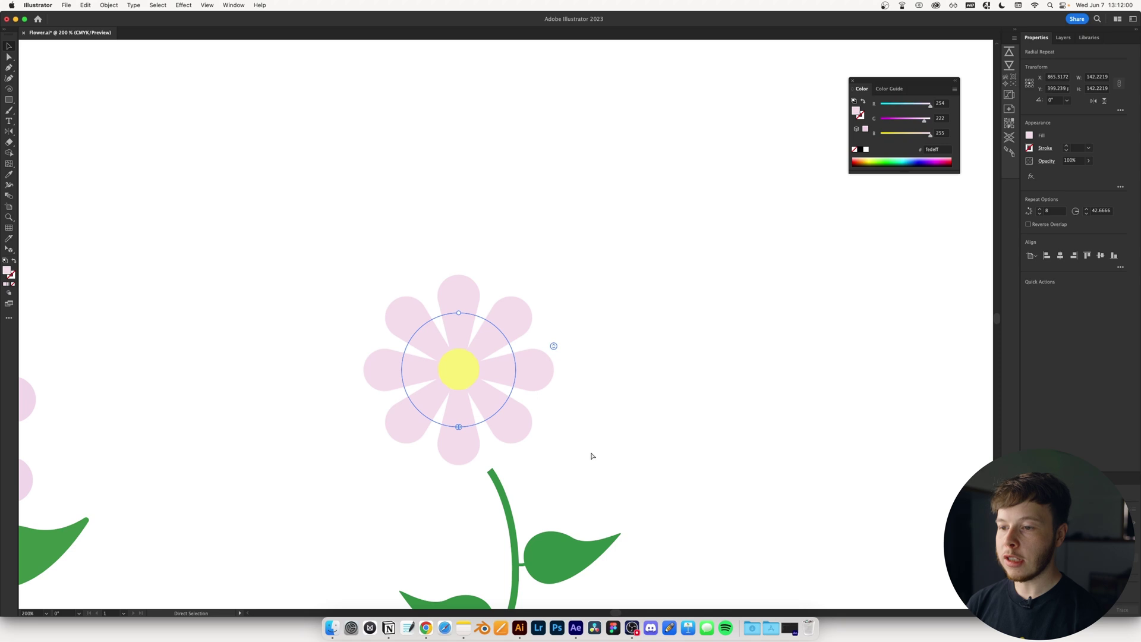
Alt-drag a duplicate of the eight-petal ring to the right of the flower
key(v)
click(598, 390)
key(super+equal)
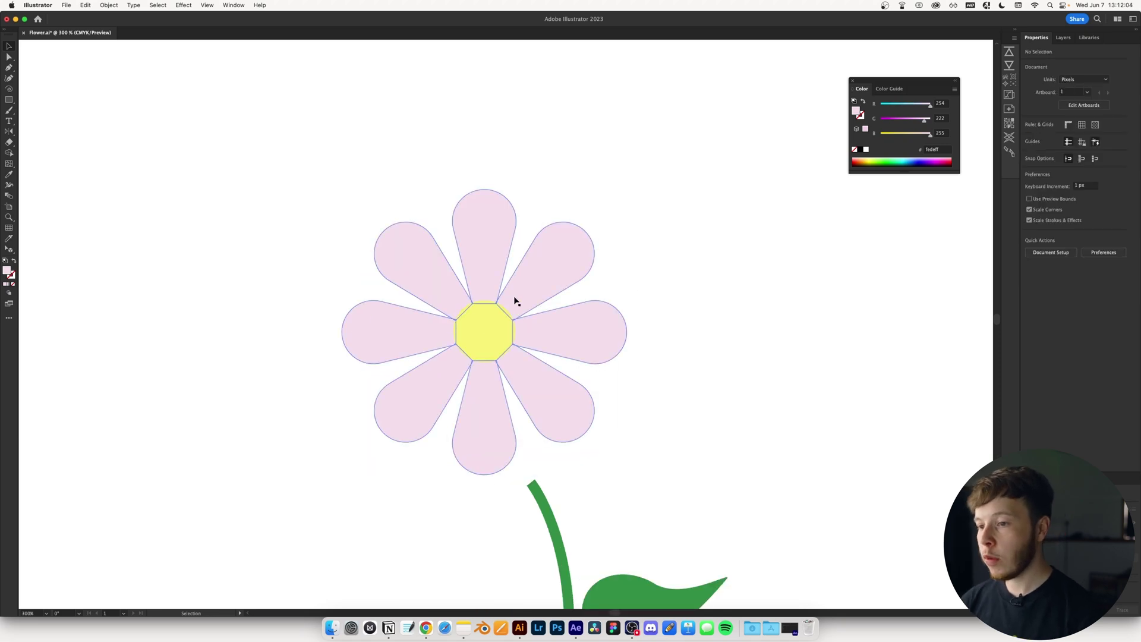
drag(687, 428, 496, 330)
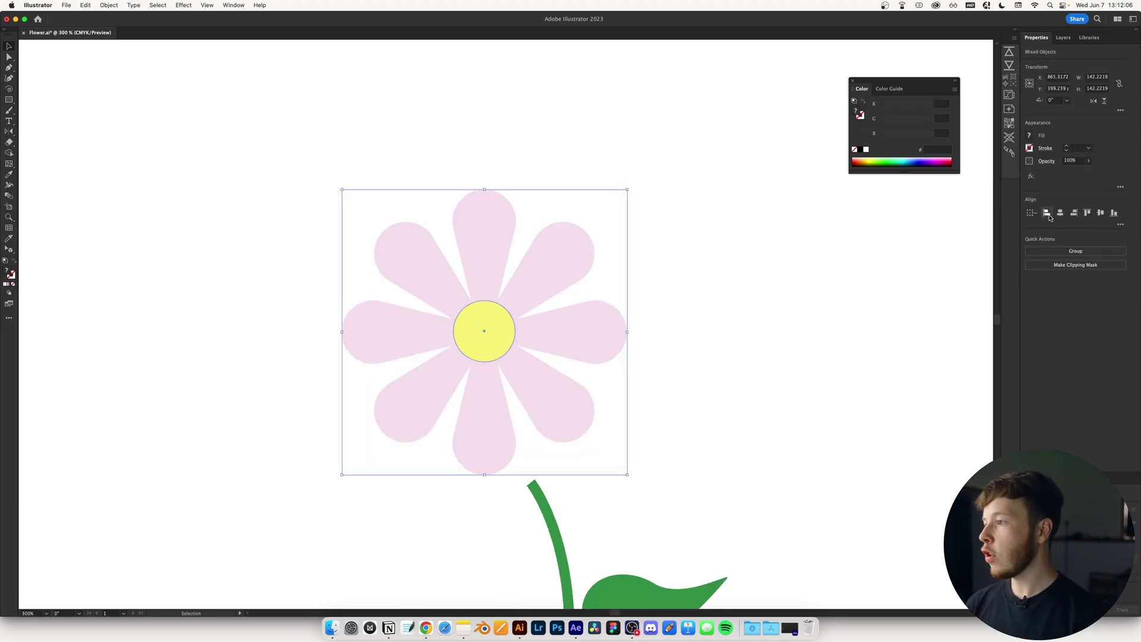
click(864, 316)
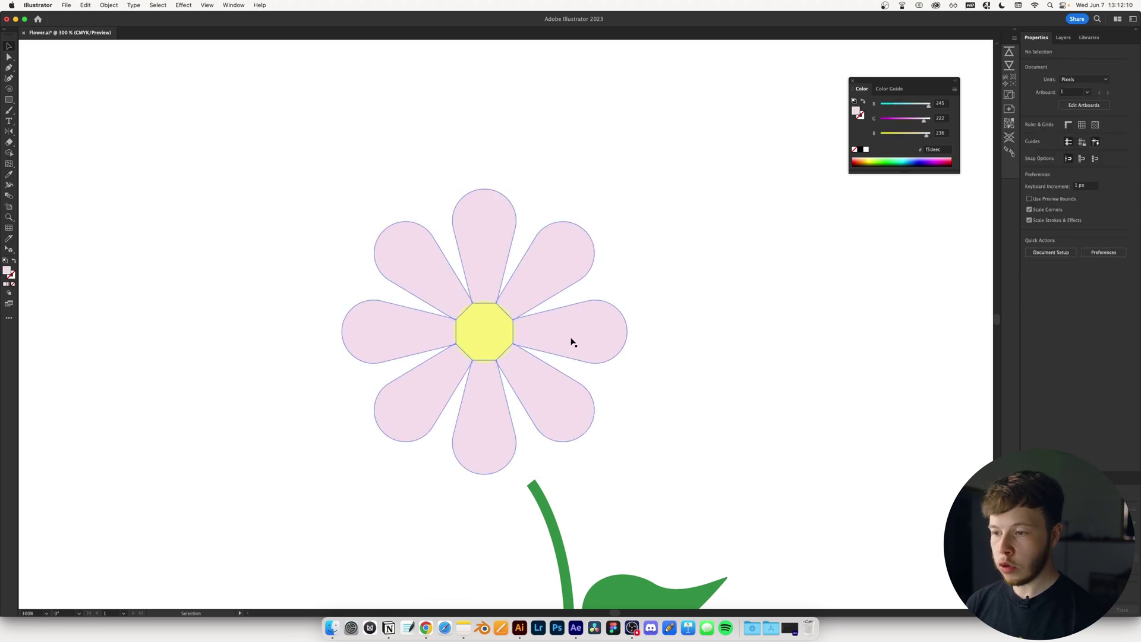
alt+drag(568, 340, 885, 340)
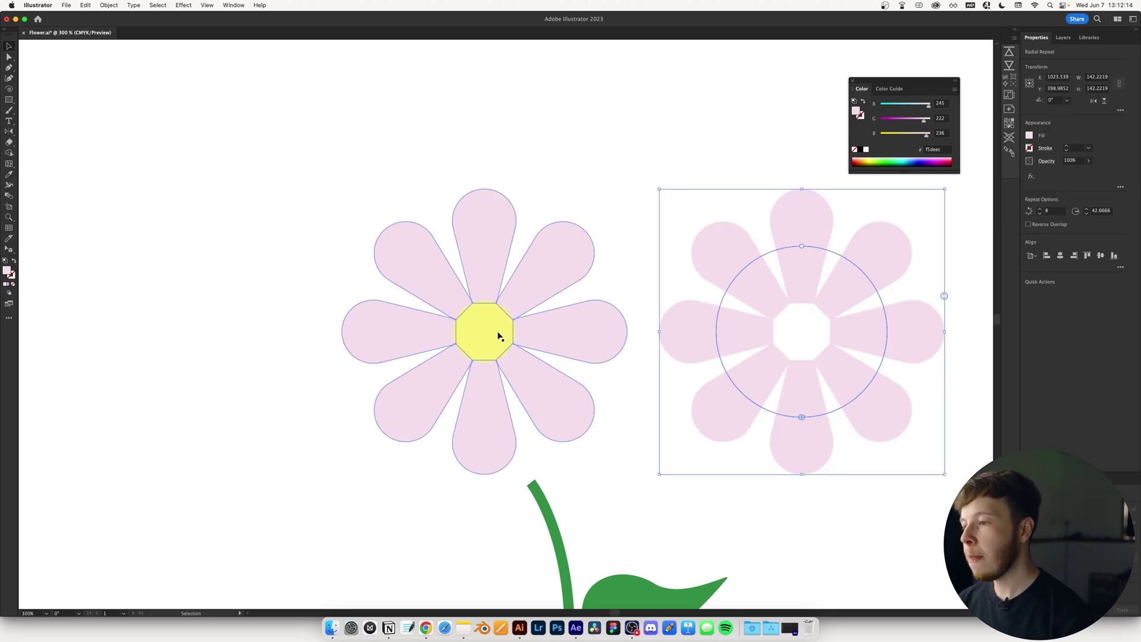
Recolour the copied petal ring a darker mauve pink (#dbbdd1)
double_click(8, 271)
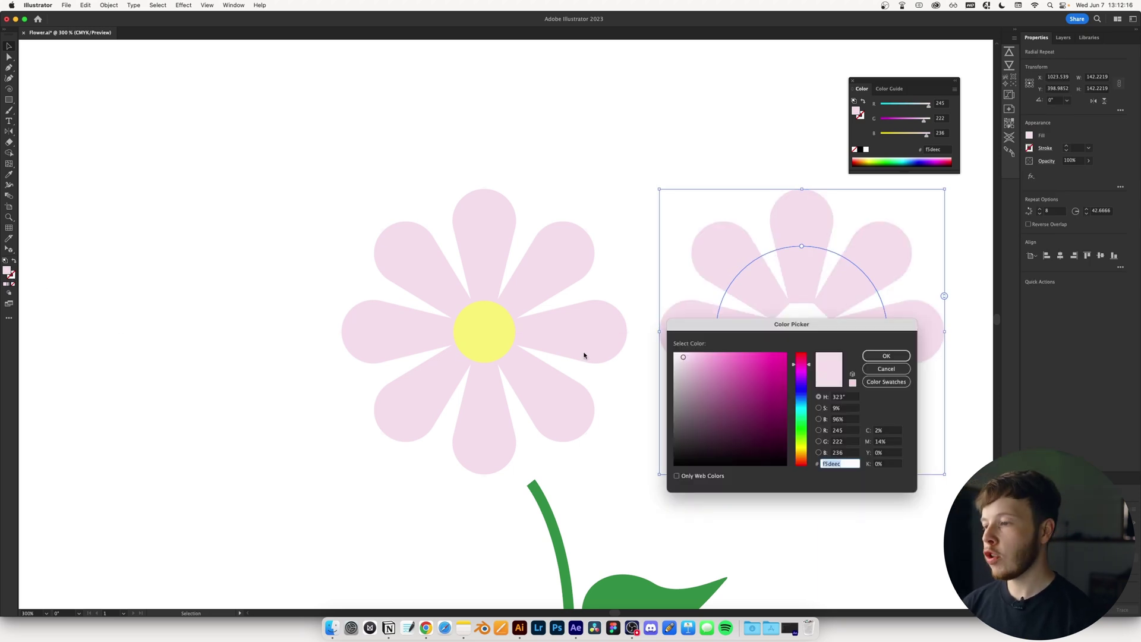
click(691, 361)
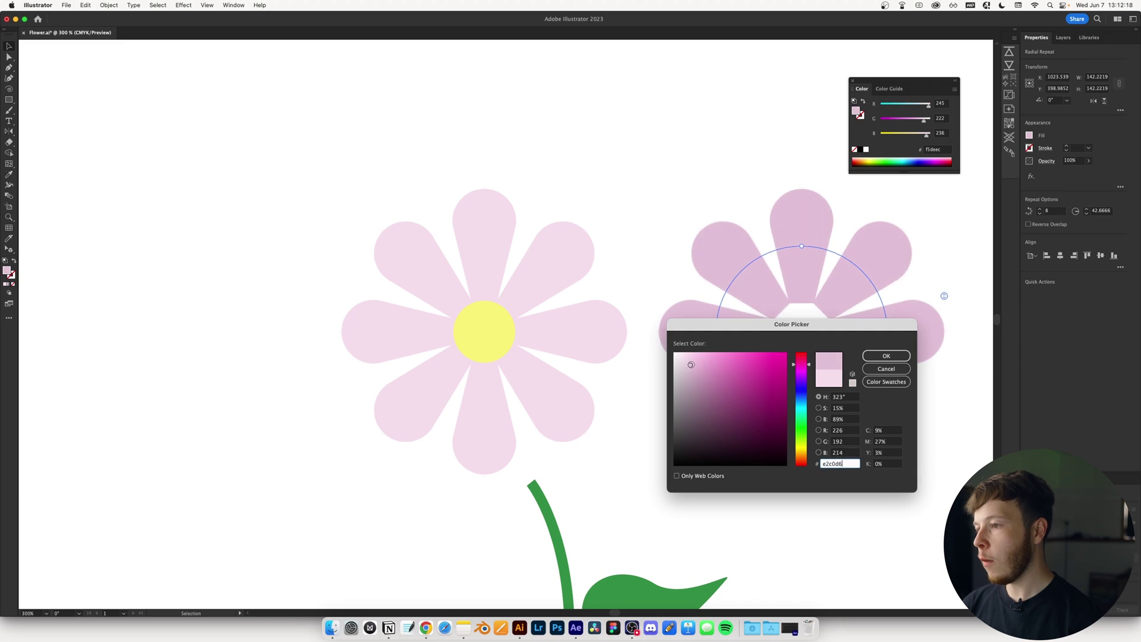
key(Return)
Shrink the mauve ring's petal and centre the ring vertically on the big flower
double_click(809, 273)
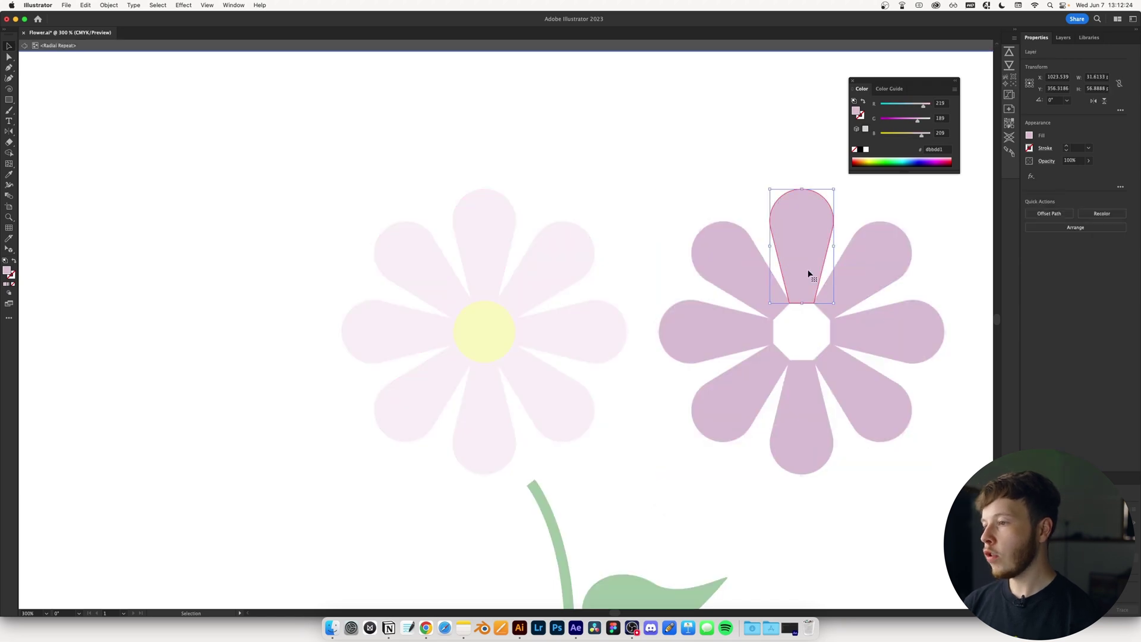
drag(802, 189, 492, 275)
double_click(797, 191)
drag(746, 398, 312, 218)
click(1101, 213)
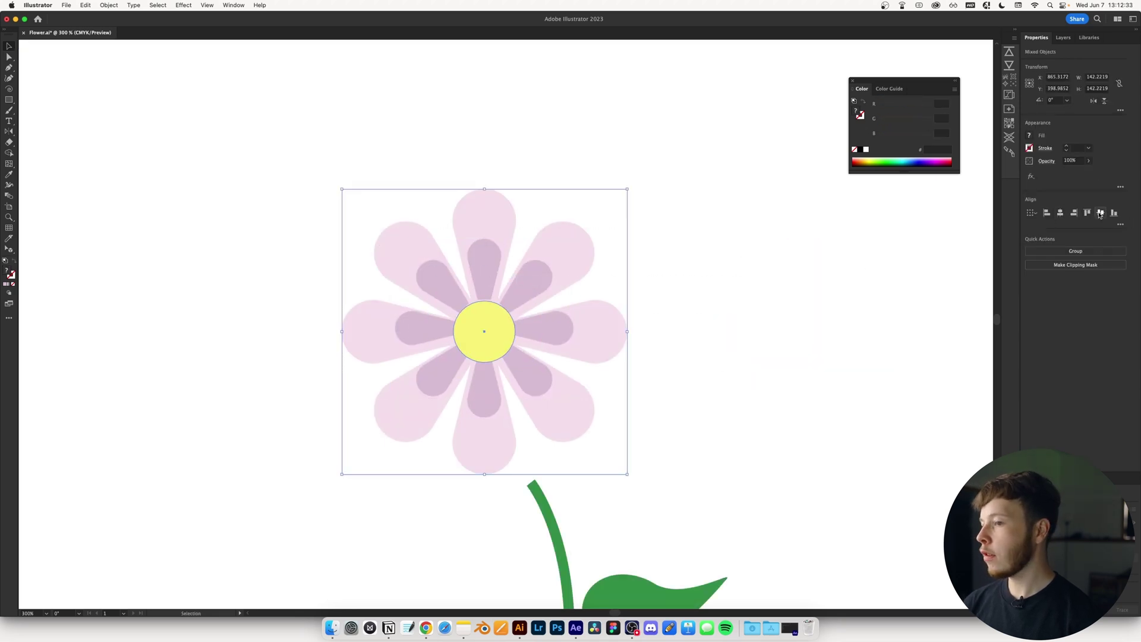
click(813, 312)
Try sending the inner petal ring behind the big flower, then undo it
click(488, 284)
key(a)
key(super+[)
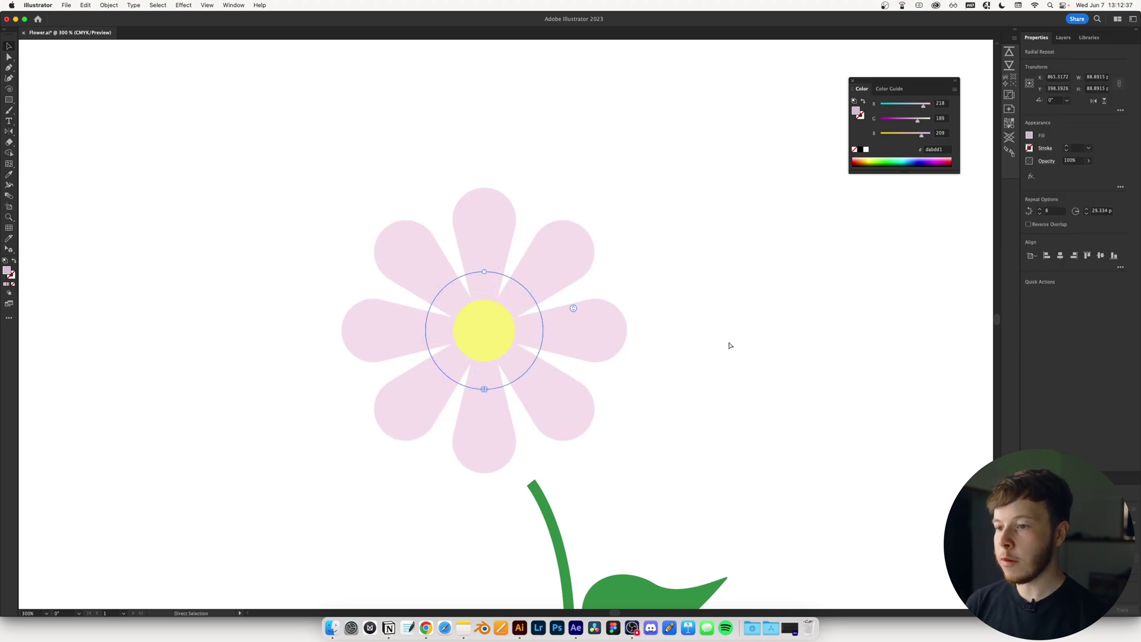
key(super+z)
key(v)
Adjust the inner ring's radius and rotation, keeping it at 8 petals after trying 17
drag(483, 270, 461, 386)
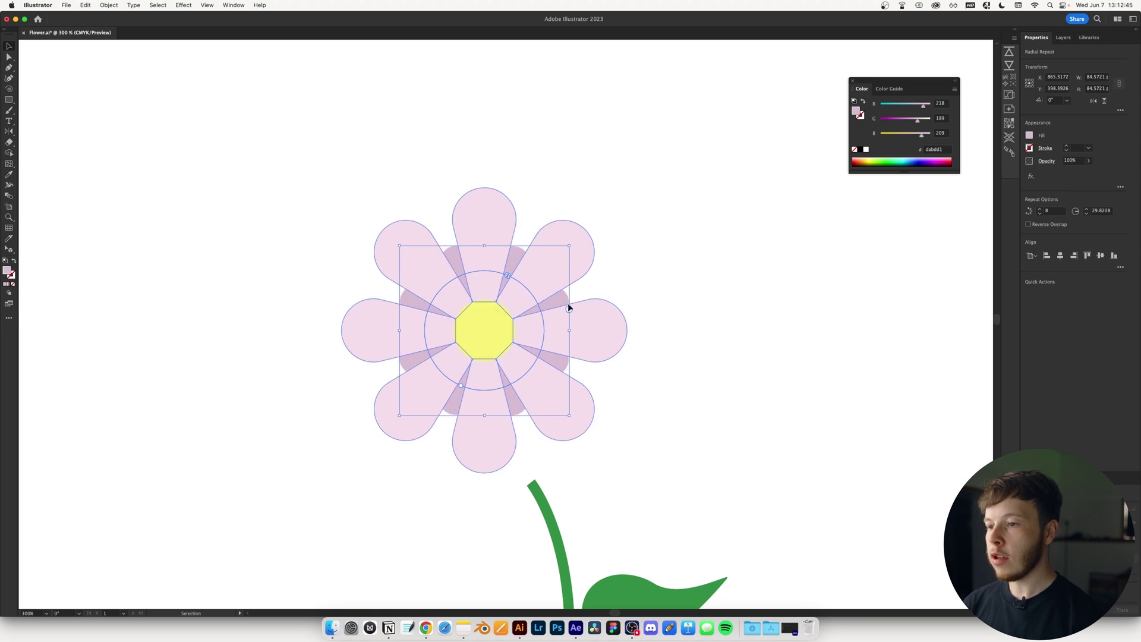
drag(566, 309, 561, 279)
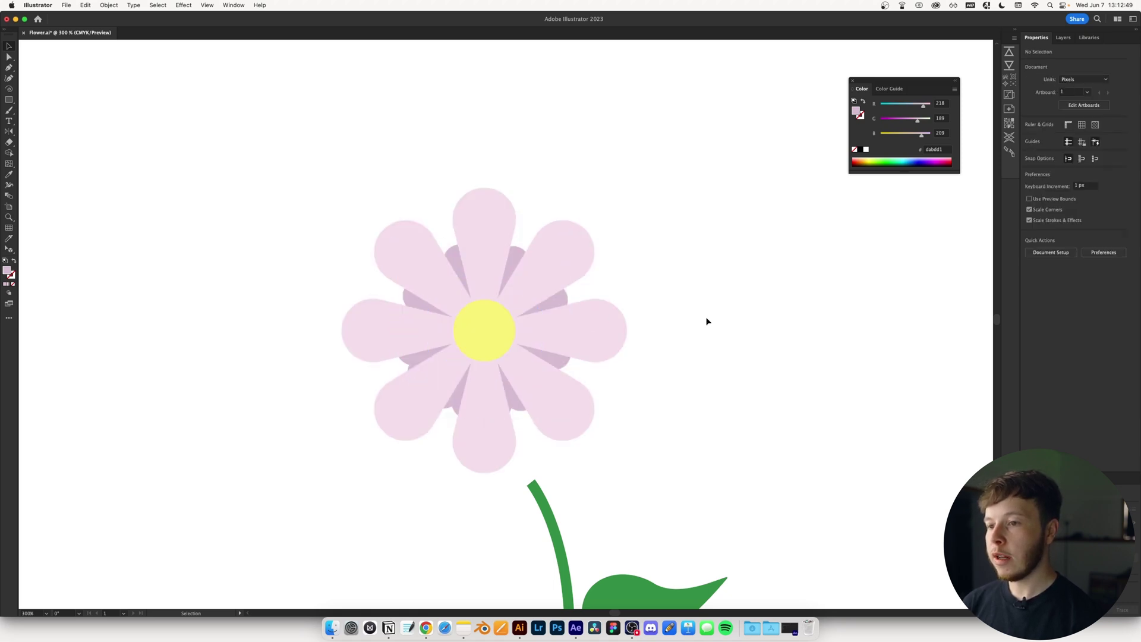
key(ctrl+z)
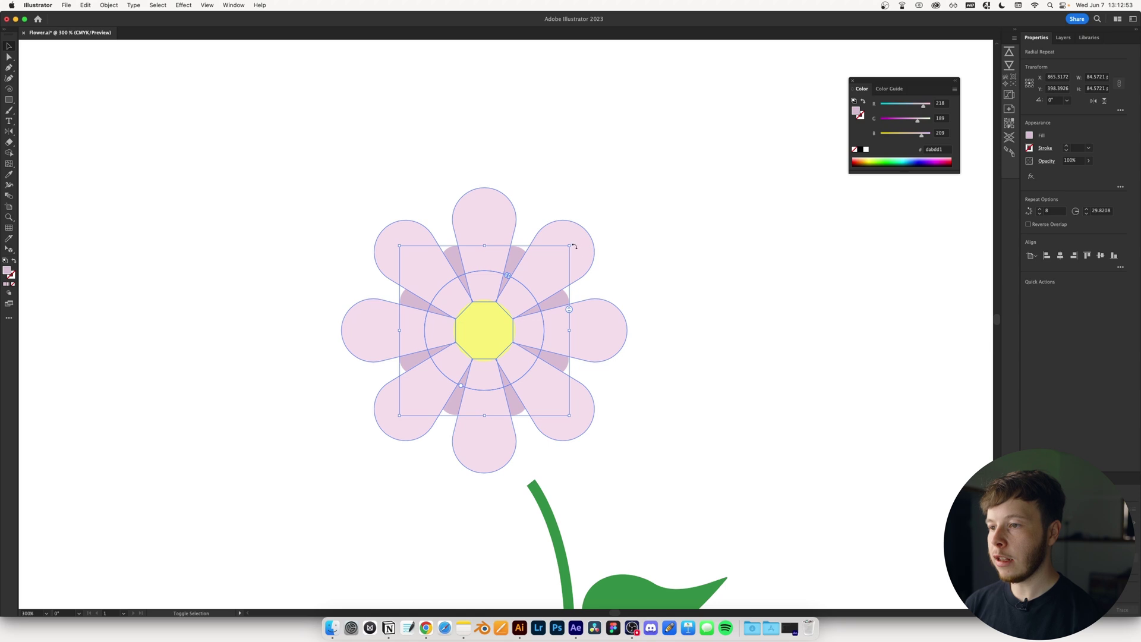
mouse_move(569, 247)
mouse_down()
mouse_move(606, 222)
mouse_move(584, 231)
mouse_up()
drag(511, 267, 458, 390)
Scale up a single inner petal so the mauve petals grow longer
click(687, 339)
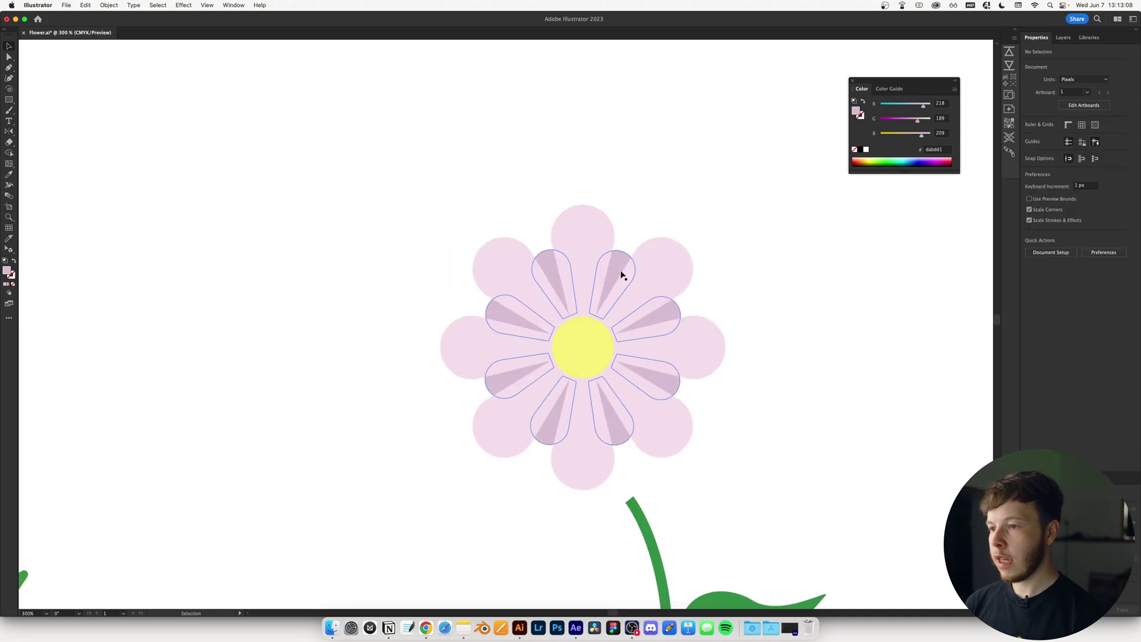
double_click(620, 273)
drag(641, 260, 647, 224)
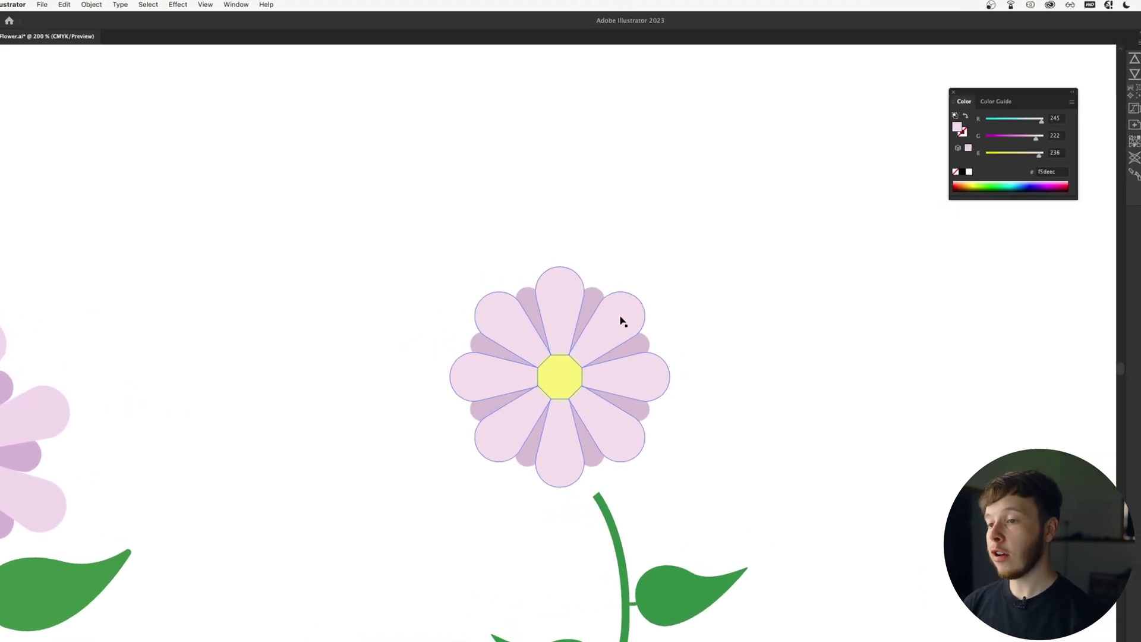
click(622, 320)
click(95, 4)
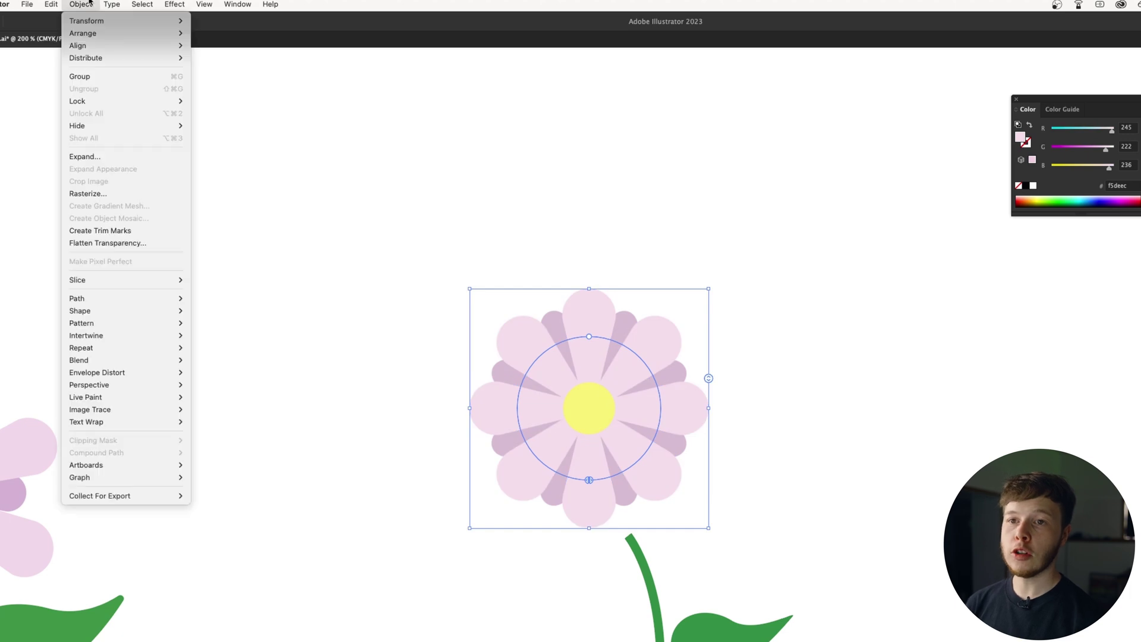
click(107, 157)
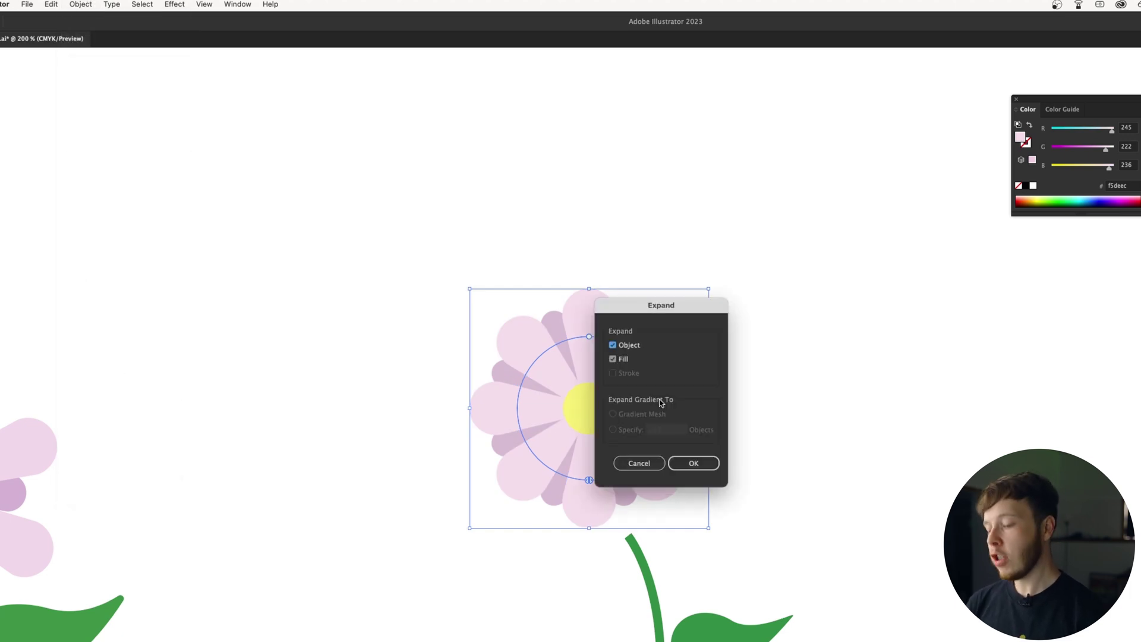
key(Return)
click(767, 385)
click(588, 334)
right_click(651, 362)
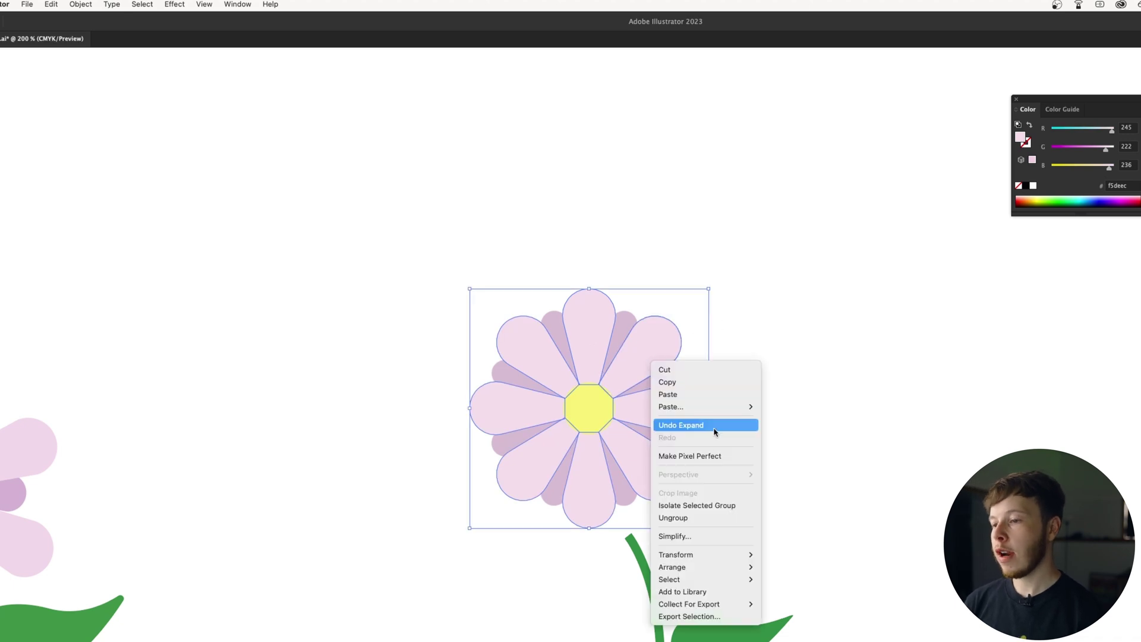
click(669, 517)
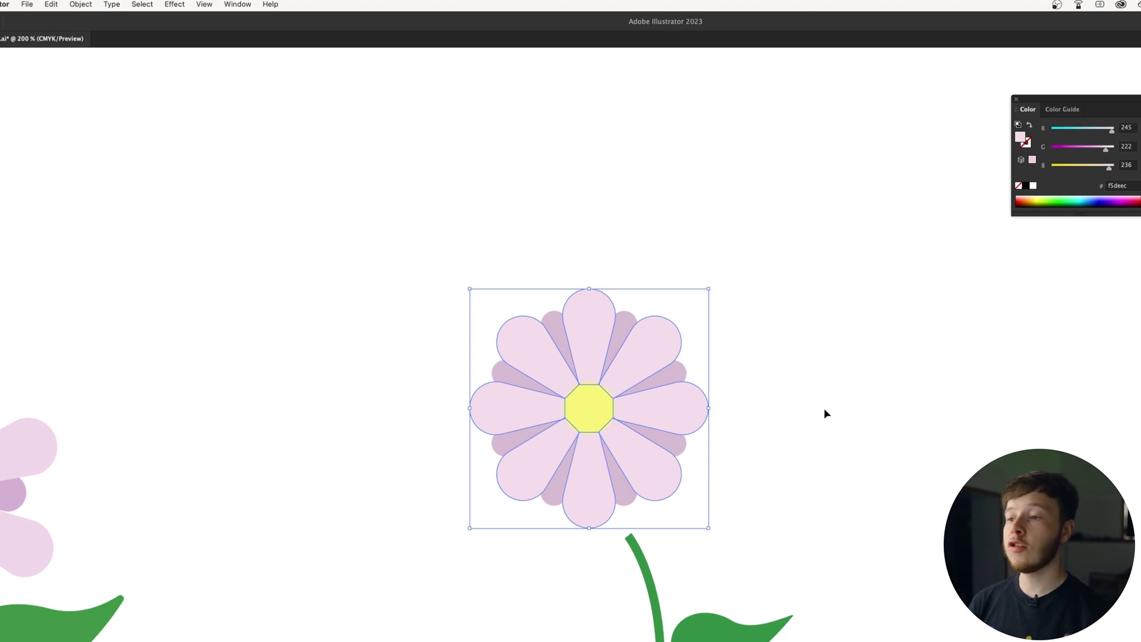
click(824, 407)
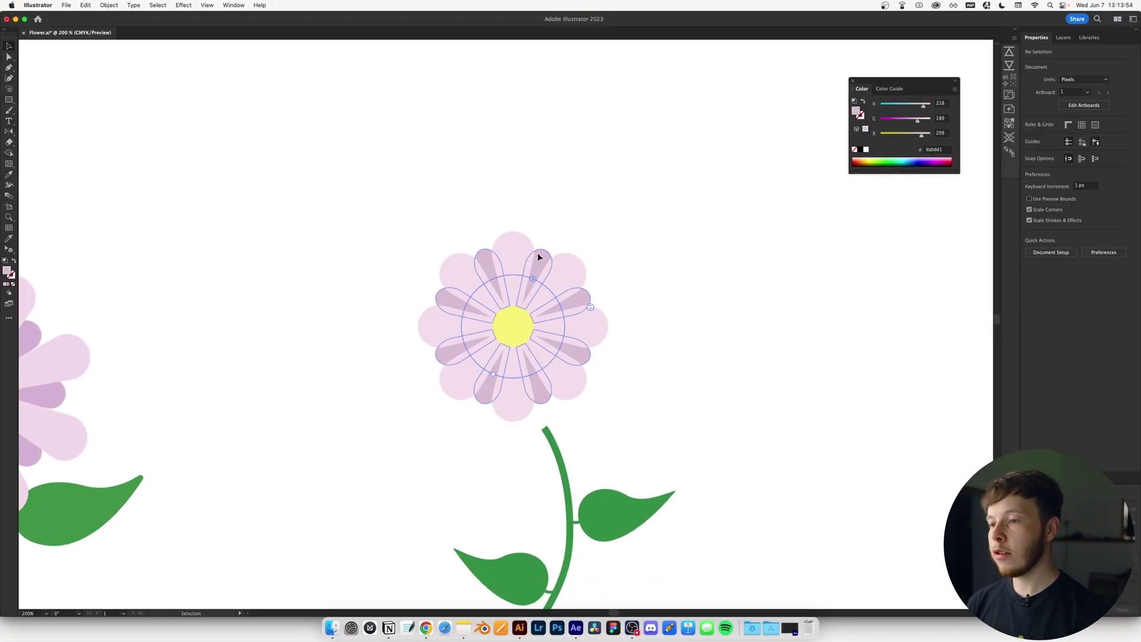
Expand the second flower's radial repeat into plain shapes and ungroup them
click(539, 255)
click(109, 5)
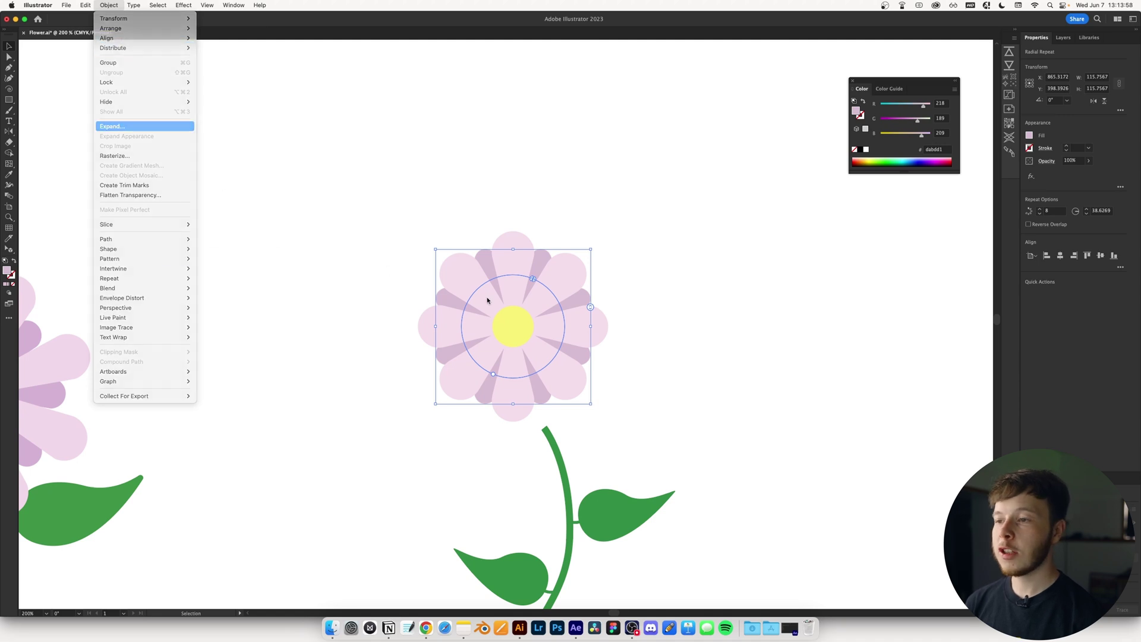
click(112, 126)
click(594, 370)
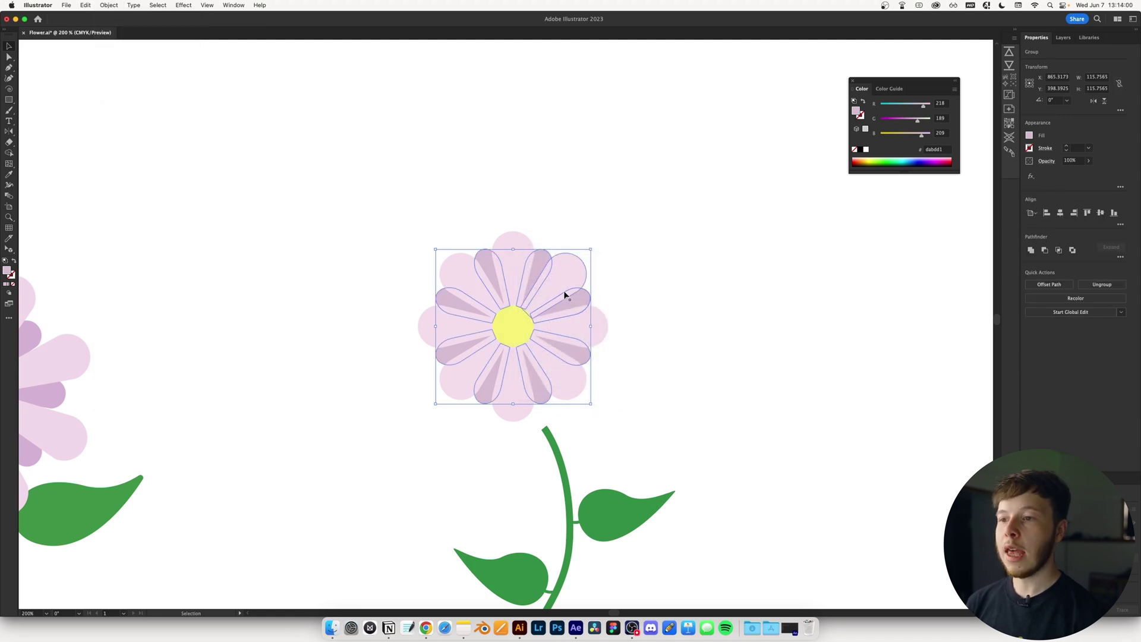
right_click(484, 263)
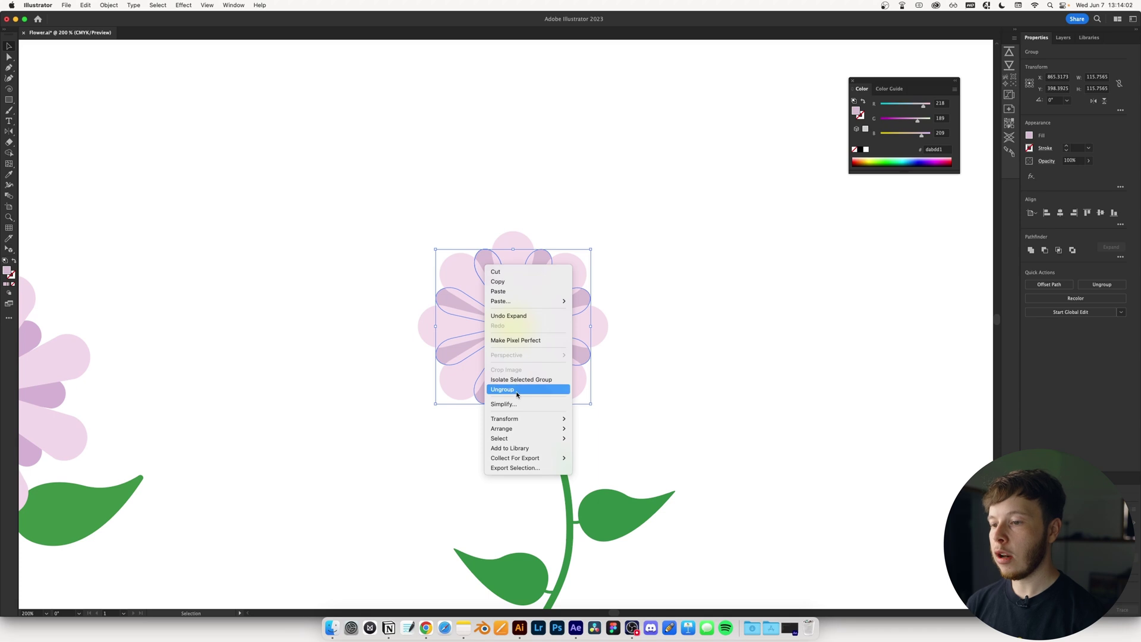
click(502, 389)
Move the whole flower head down onto the top of the leafy stem
drag(687, 141, 478, 279)
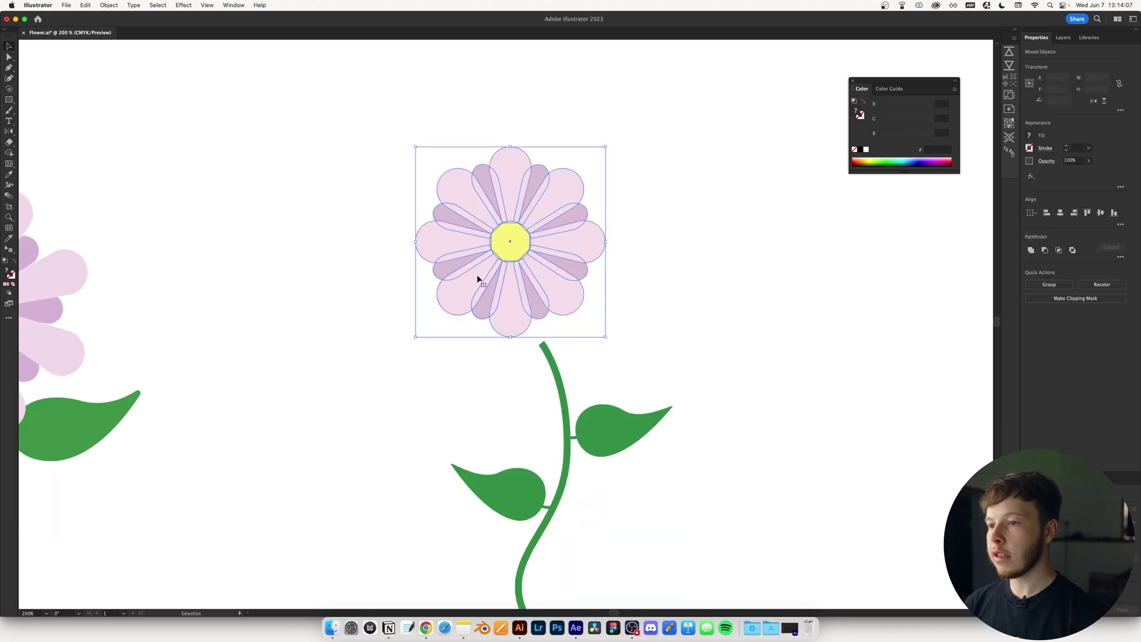
drag(511, 244, 548, 353)
click(705, 418)
Draw a tan (#dbb77d) rim rectangle beneath the new flower's stem
scroll(690, 422, down, 2)
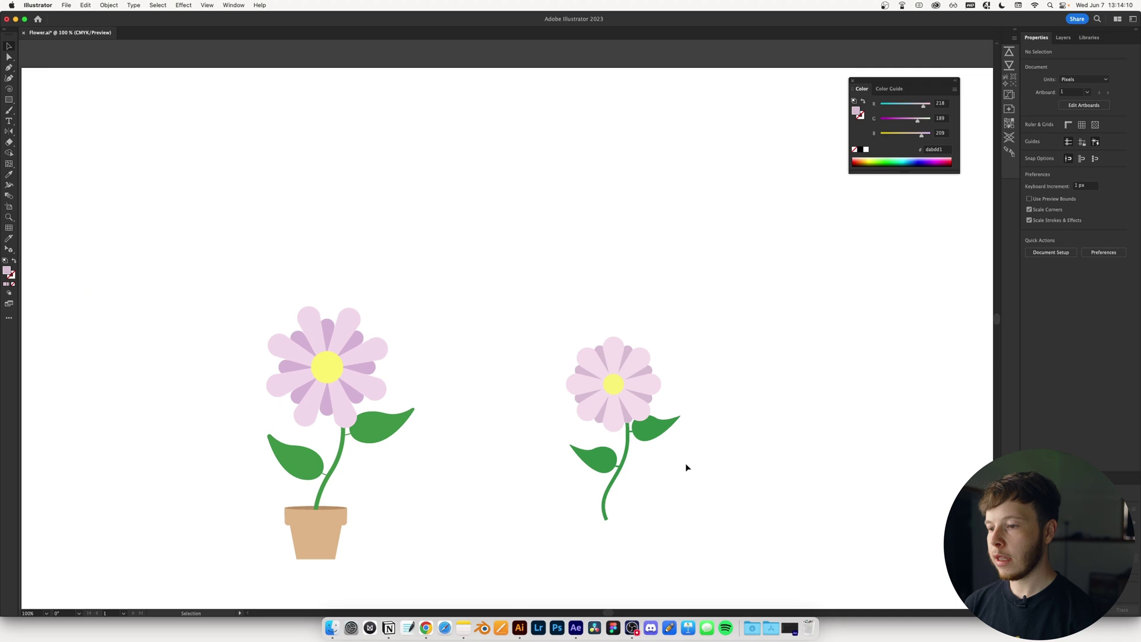
scroll(352, 548, up, 2)
drag(352, 549, 175, 401)
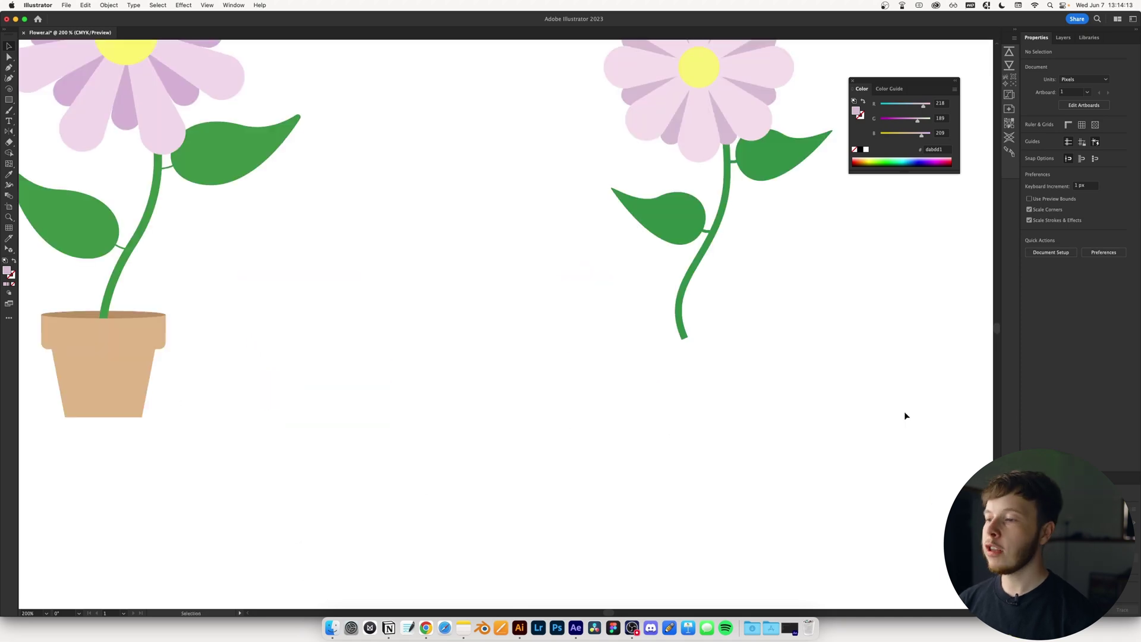
scroll(747, 446, right, 3)
scroll(747, 445, up, 2)
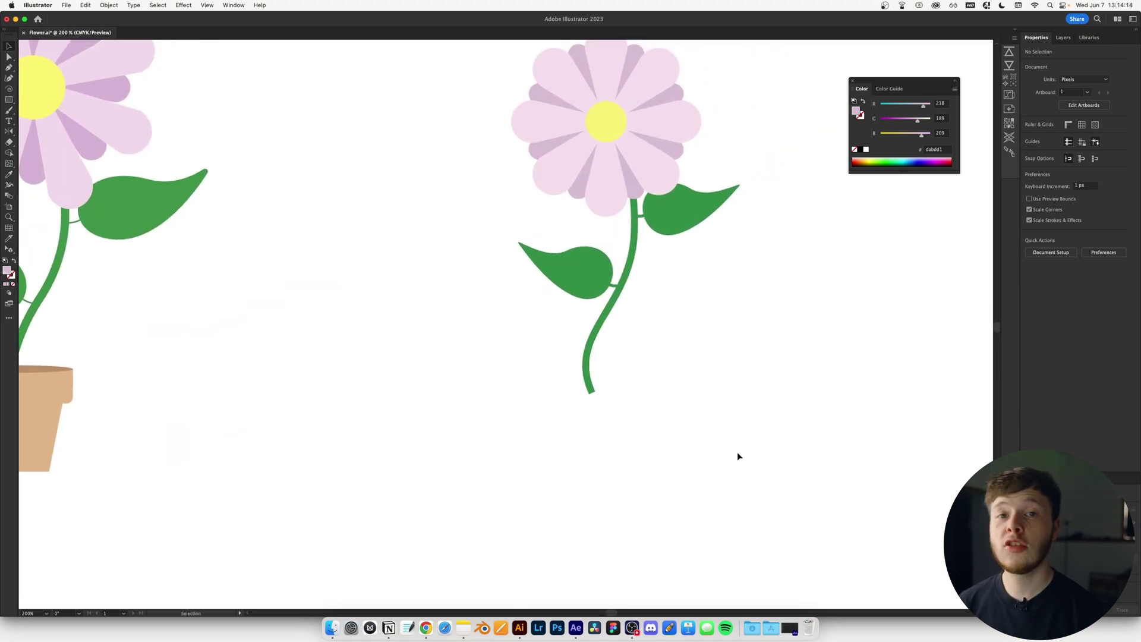
key(m)
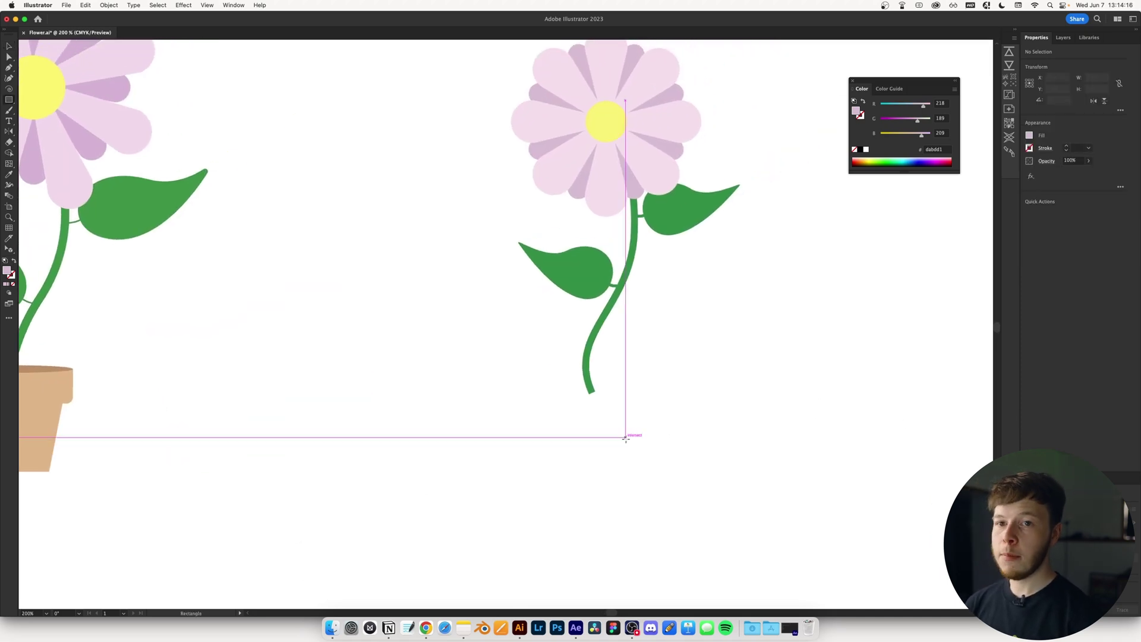
double_click(7, 271)
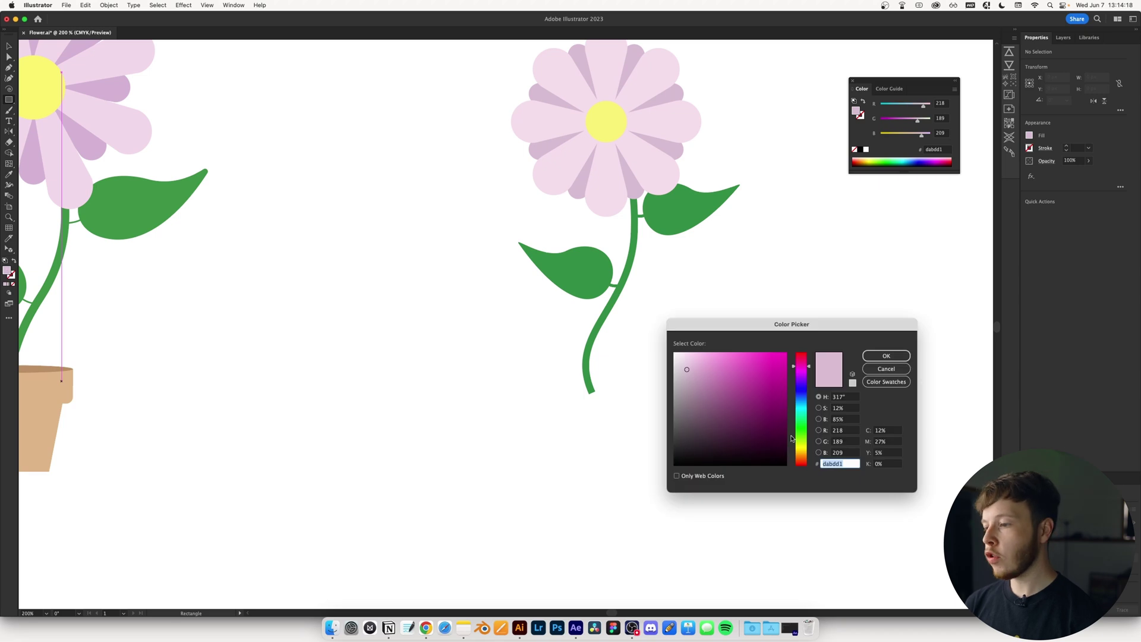
drag(802, 441, 800, 454)
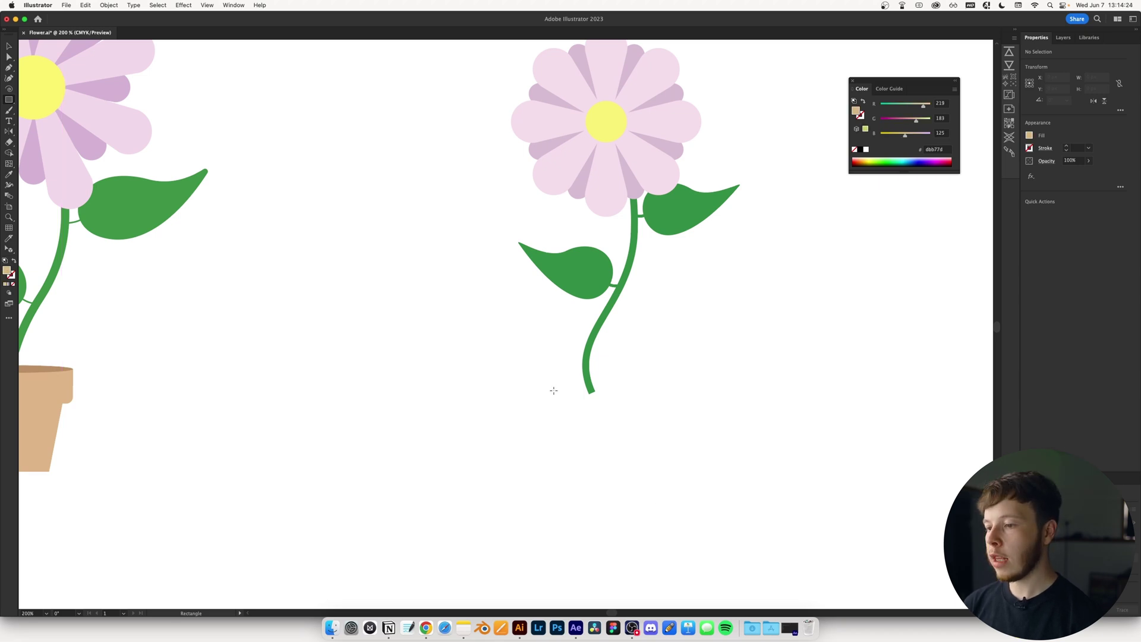
mouse_move(553, 391)
mouse_down()
mouse_move(598, 424)
mouse_move(621, 467)
mouse_move(648, 465)
mouse_move(640, 416)
mouse_up()
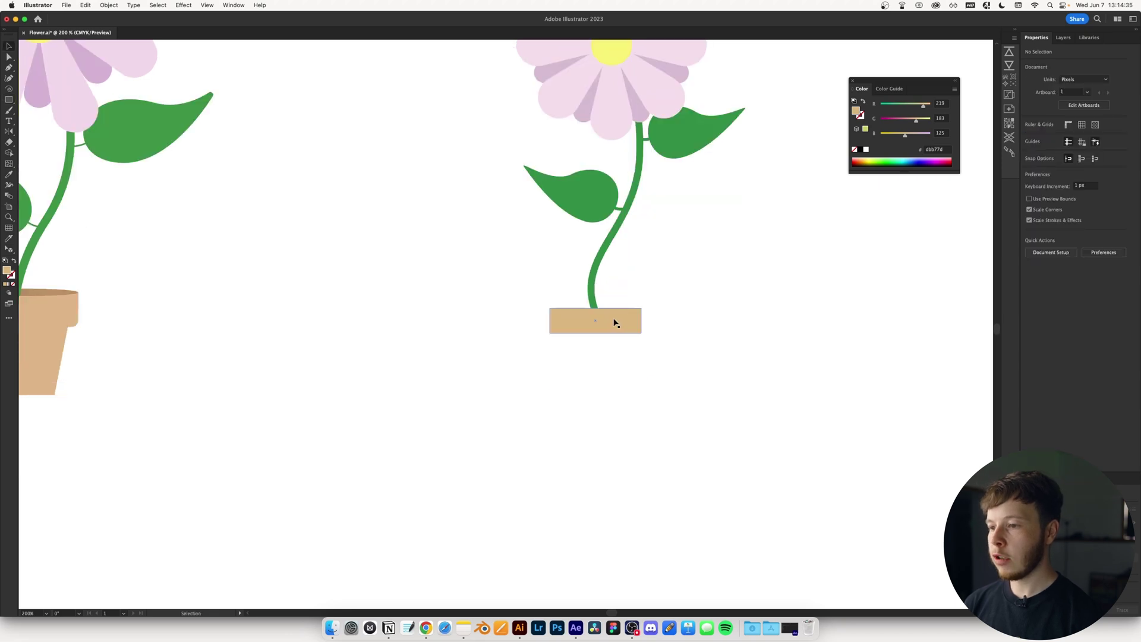
Copy the rim below as the pot body, making it taller and narrower
drag(616, 324, 593, 411)
drag(636, 380, 636, 370)
drag(552, 368, 560, 368)
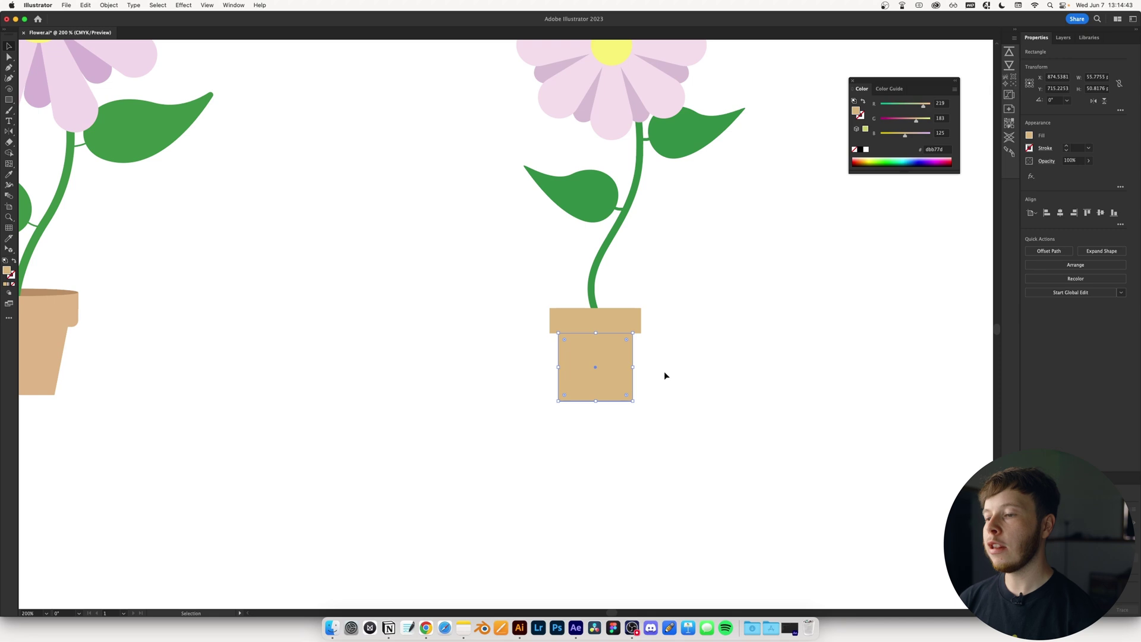
click(665, 376)
Taper the pot body by shifting both bottom corner points inward
key(super+equal)
key(a)
drag(673, 411, 627, 450)
key(shift+Left)
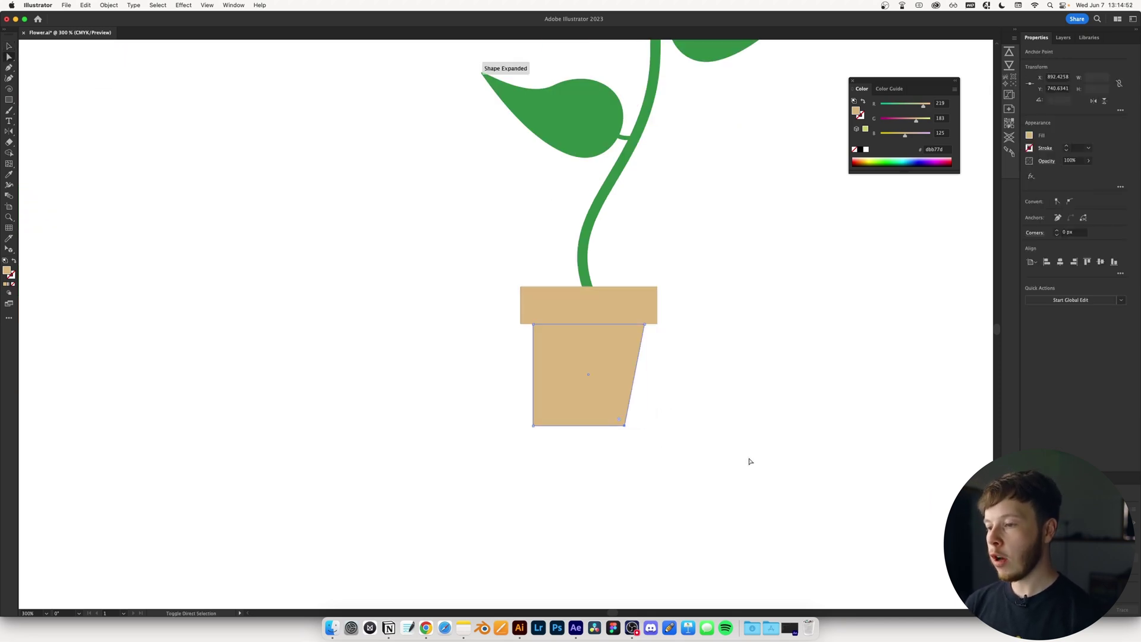
drag(512, 422, 564, 450)
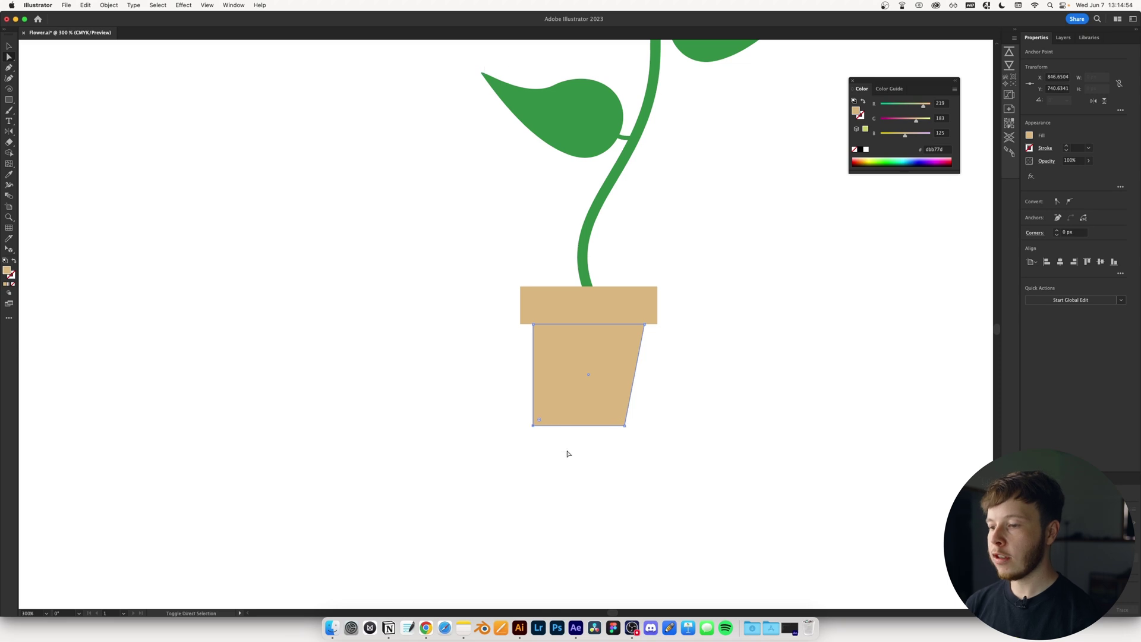
key(shift+Right)
click(723, 327)
scroll(722, 327, down, 1)
Duplicate the pot rim and colour the copy dark brown (#877150)
scroll(722, 328, up, 2)
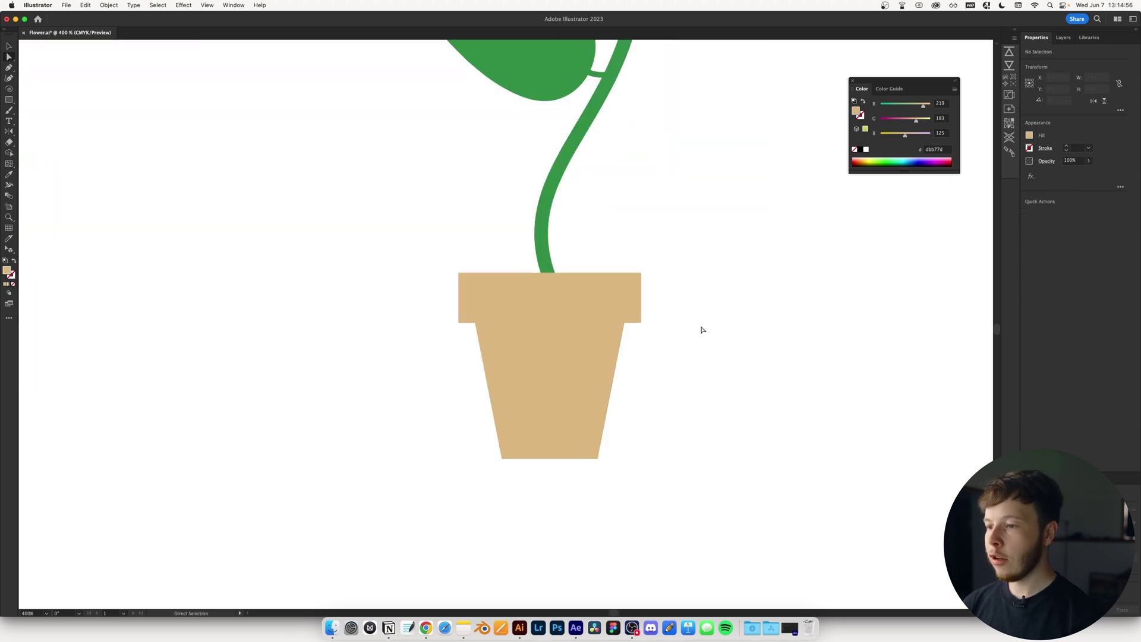
drag(540, 298, 535, 329)
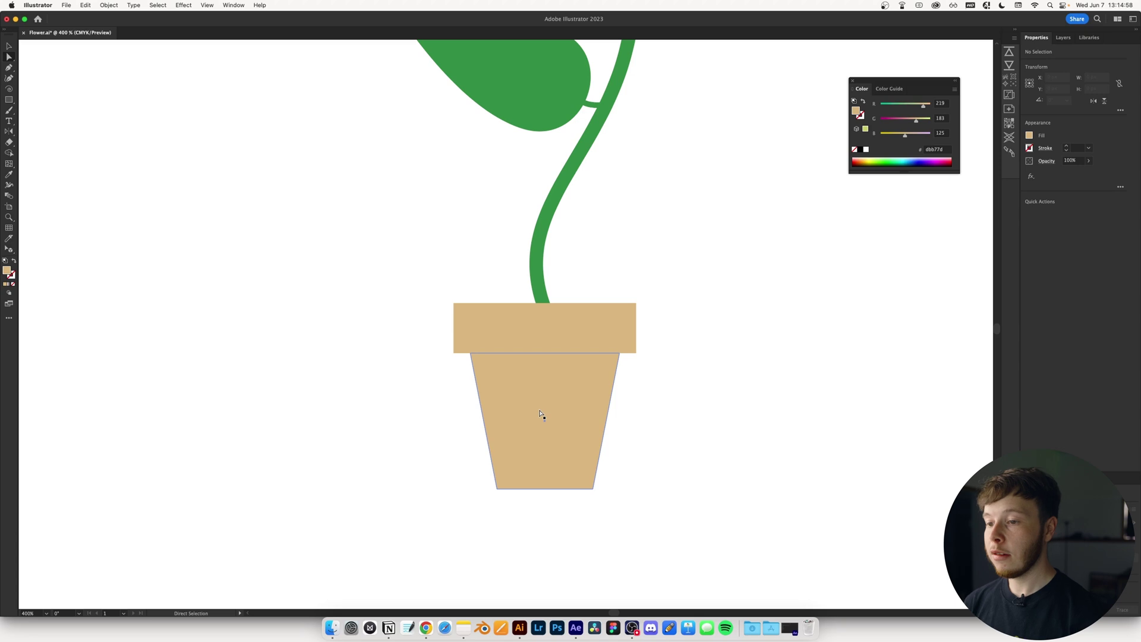
key(v)
drag(569, 336, 710, 268)
scroll(576, 315, up, 2)
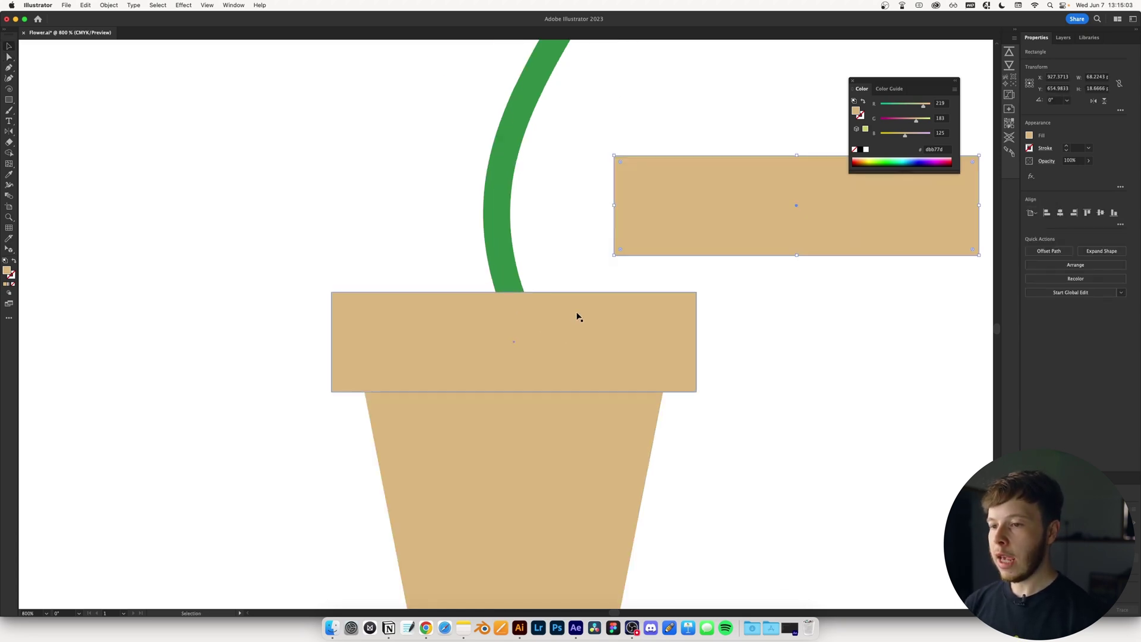
double_click(7, 272)
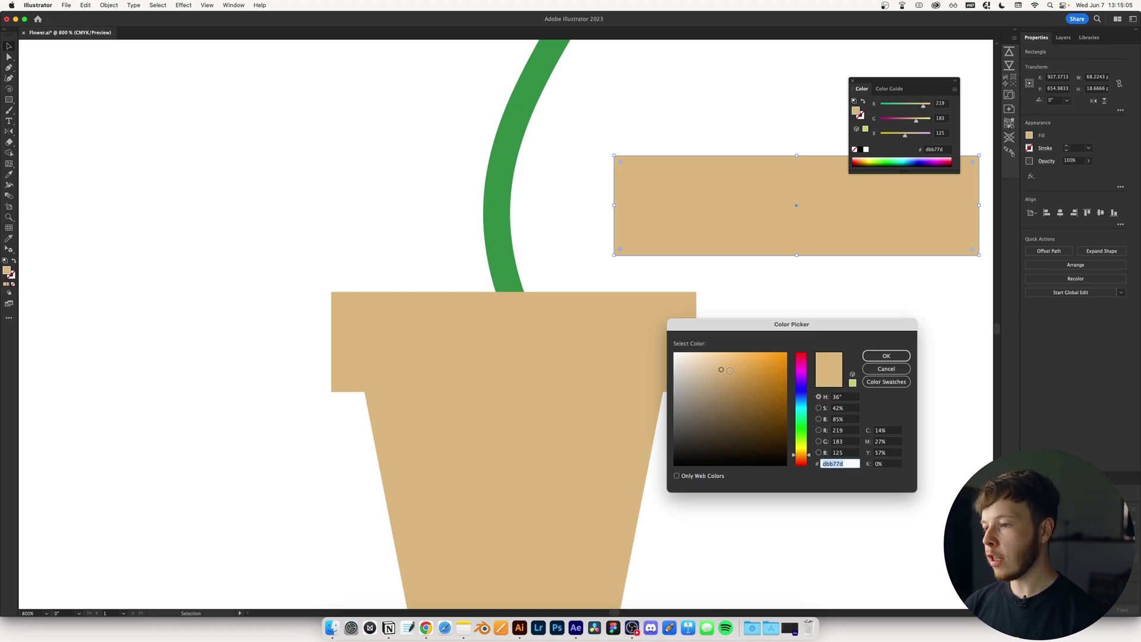
drag(731, 370, 720, 402)
click(886, 356)
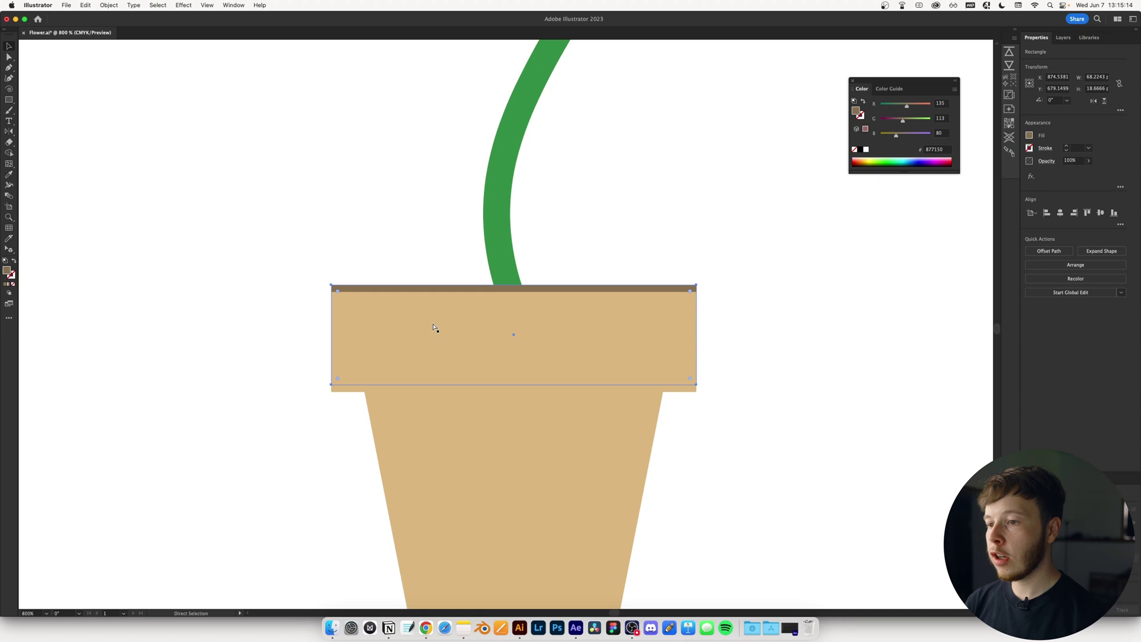
Nudge the dark brown rim copy down so it sits just behind the tan rim
key(v)
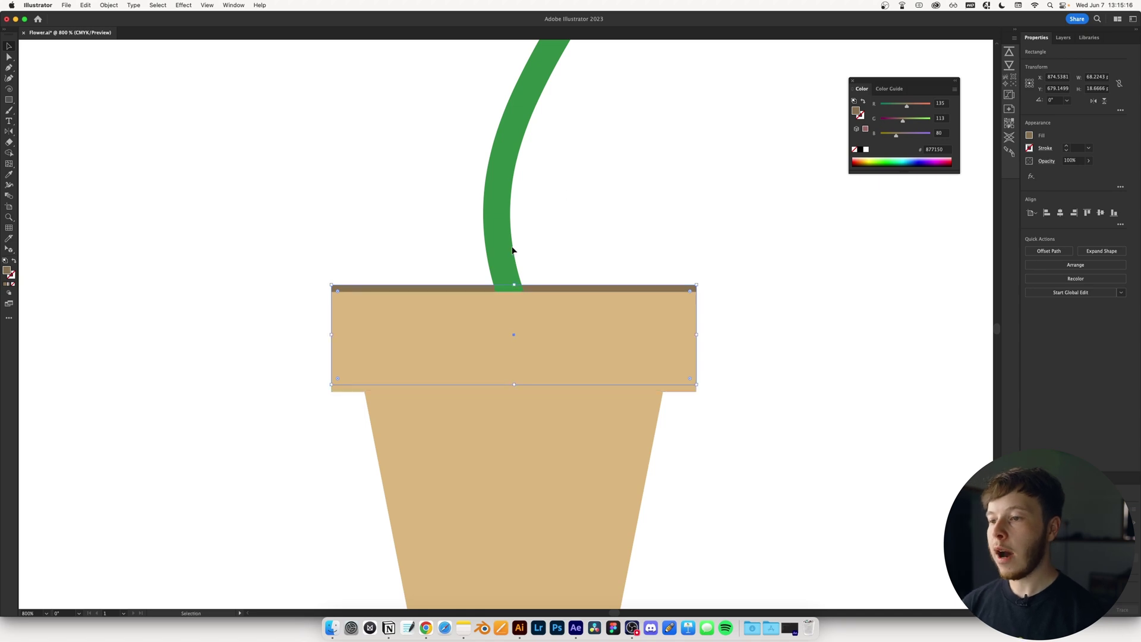
click(539, 254)
drag(469, 291, 469, 296)
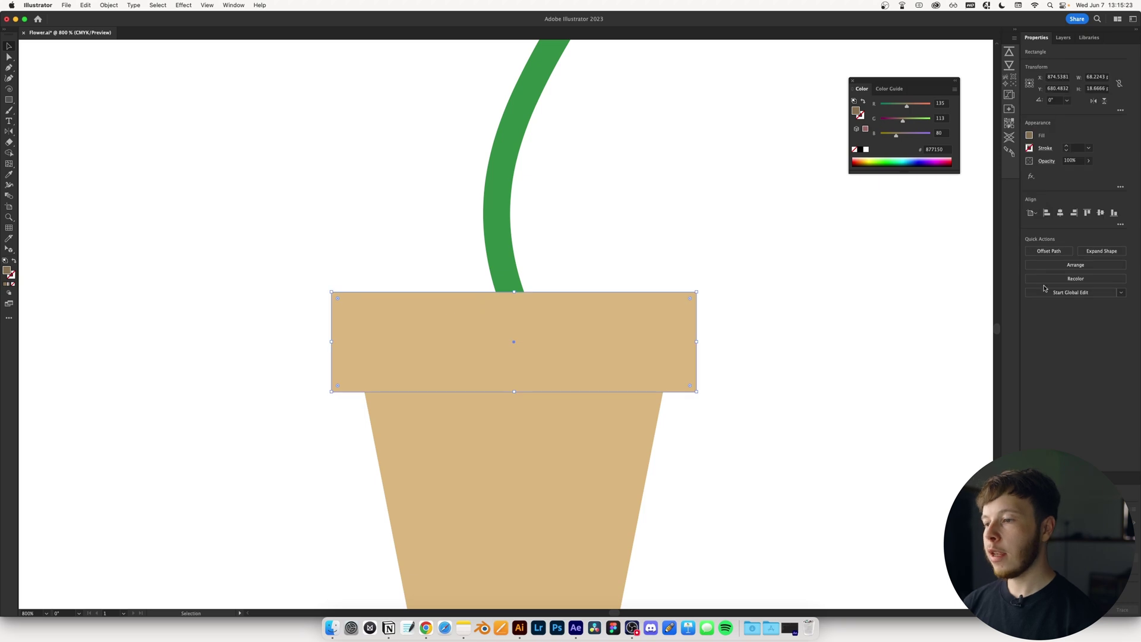
click(870, 349)
click(582, 362)
key(p)
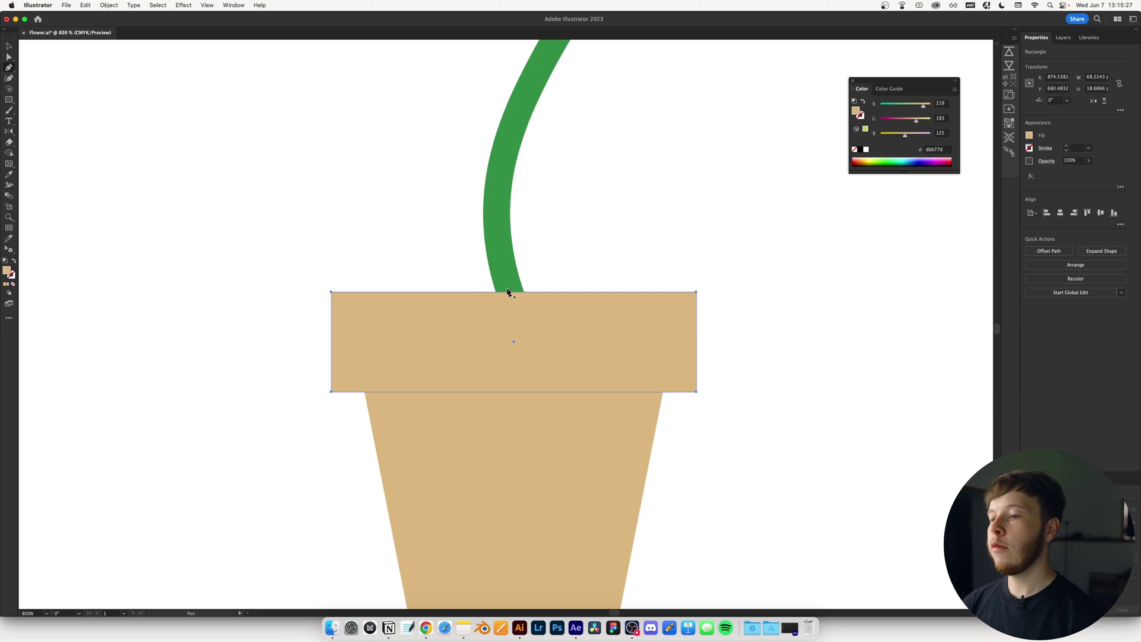
Curve the dark brown rim's top edge upward with the Anchor Point tool to reveal the opening
drag(473, 292, 501, 309)
key(a)
click(477, 300)
key(shift+c)
drag(480, 300, 492, 278)
key(a)
click(813, 332)
scroll(724, 373, down, 2)
drag(645, 385, 605, 380)
scroll(680, 356, down, 4)
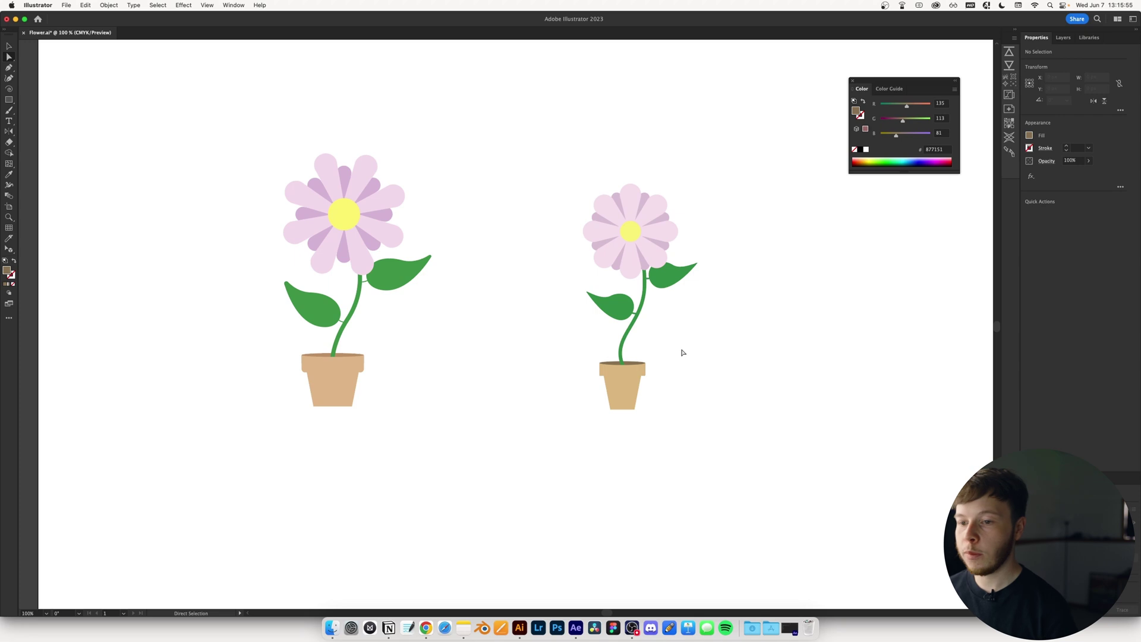
Marquee-select every path of the right-hand potted flower and push it to After Effects via Overlord
drag(417, 327, 435, 355)
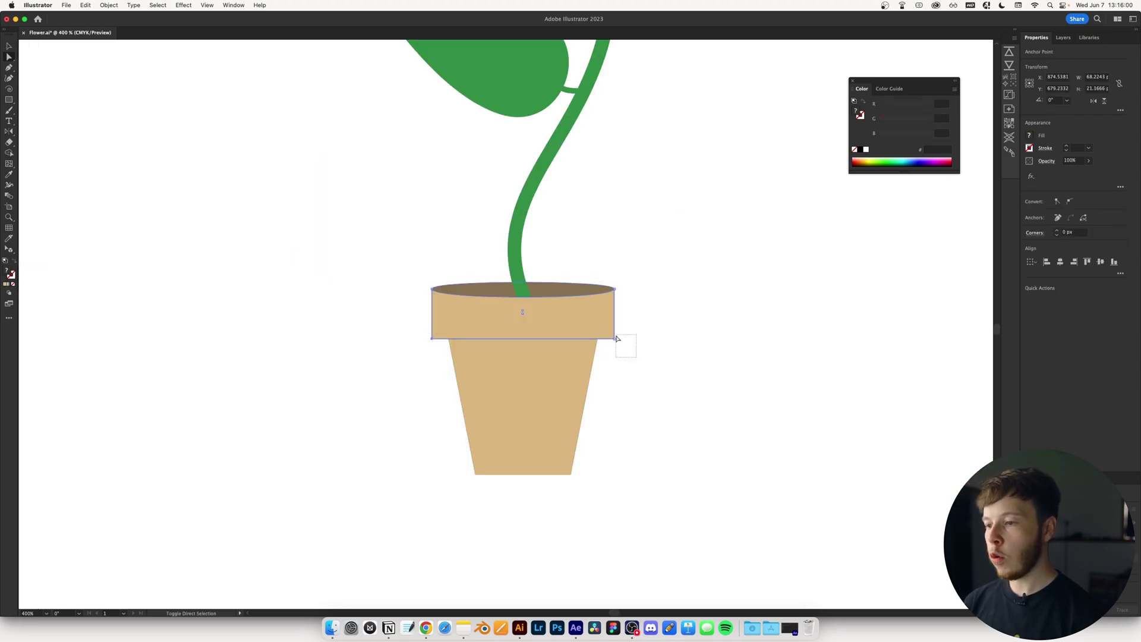
mouse_move(616, 338)
mouse_down()
mouse_move(602, 322)
mouse_move(615, 329)
mouse_up()
click(690, 359)
scroll(615, 387, down, 10)
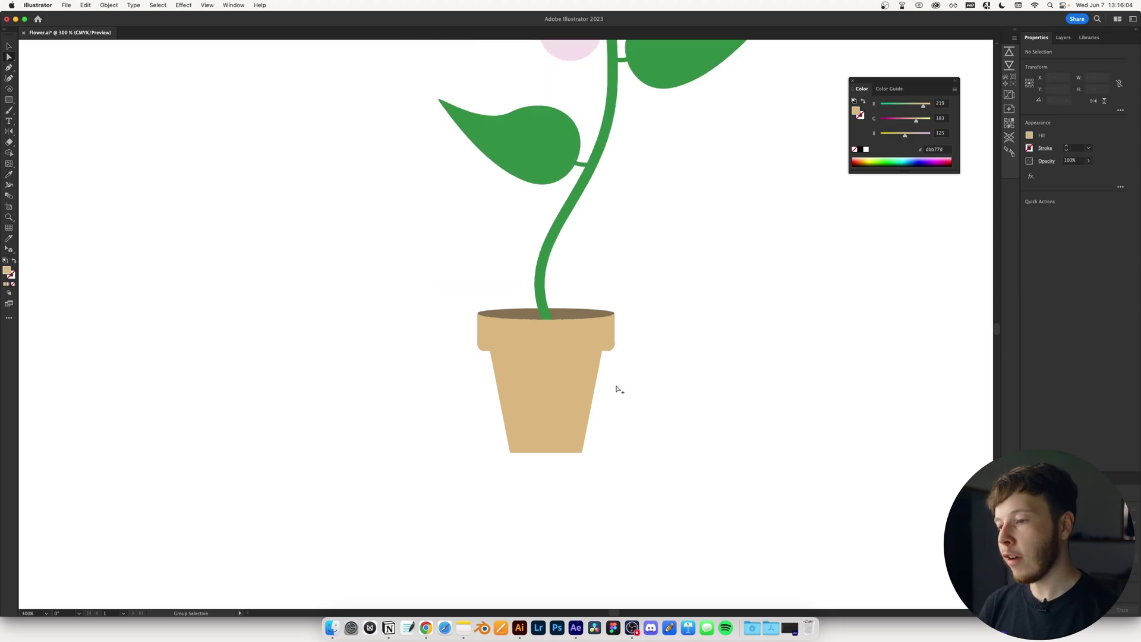
key(a)
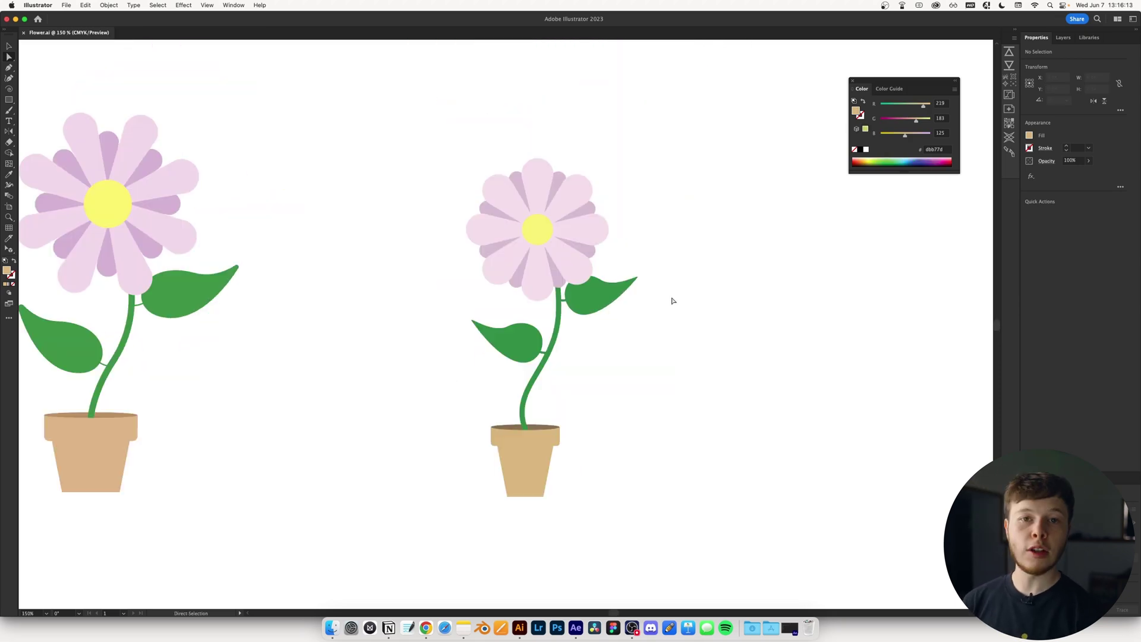
drag(775, 145, 408, 540)
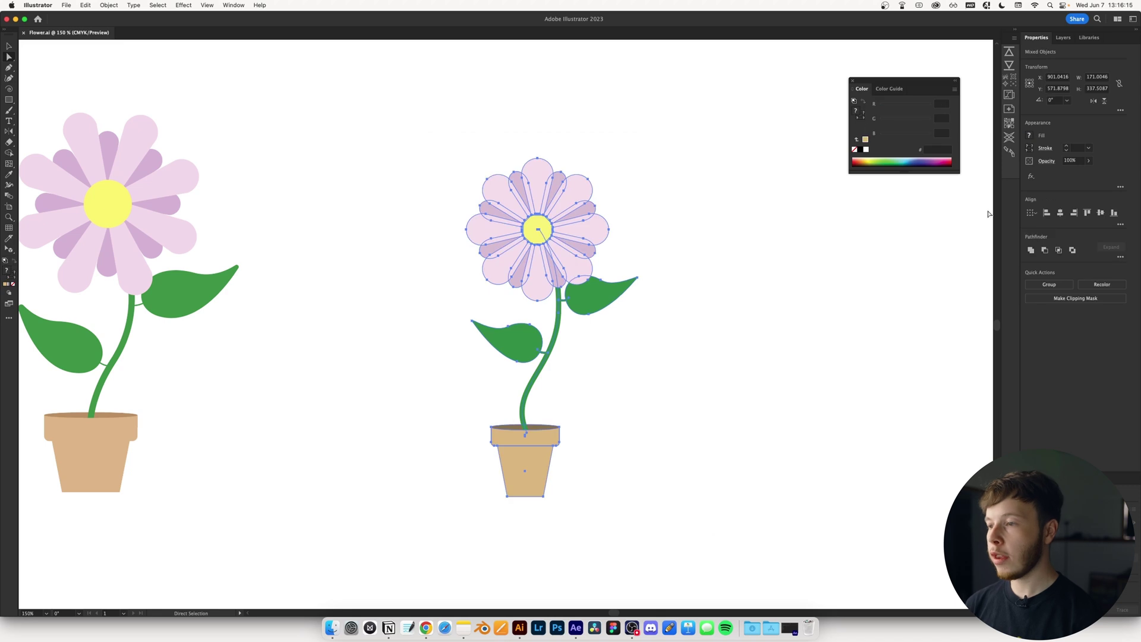
click(1006, 55)
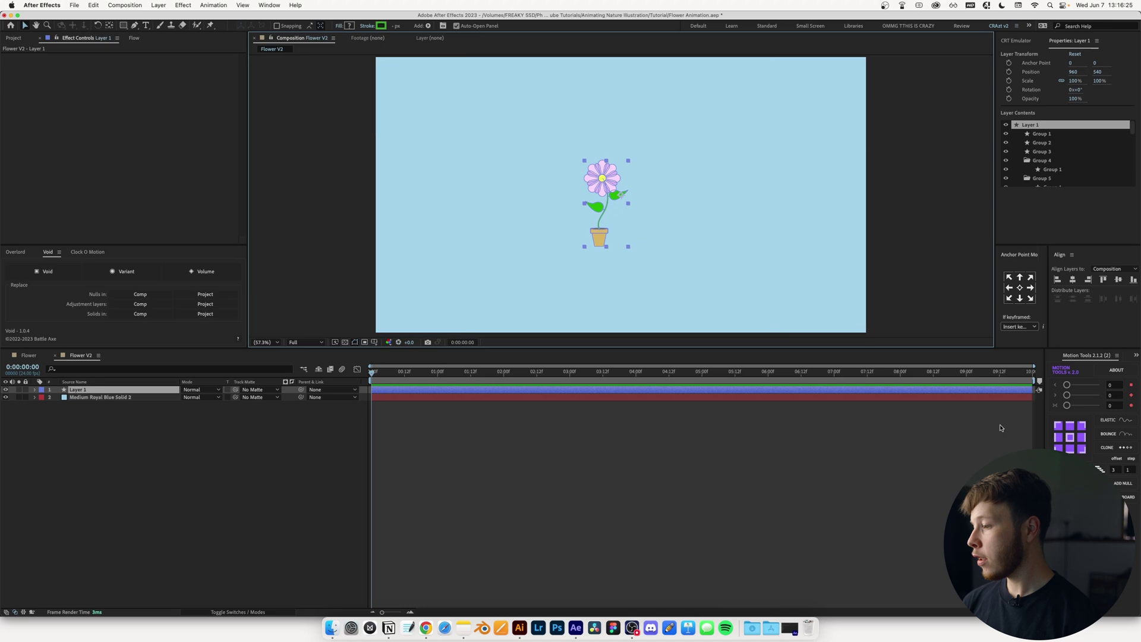
Explode the flower layer into group layers and rename Group 1 to 'Pot'
click(1073, 497)
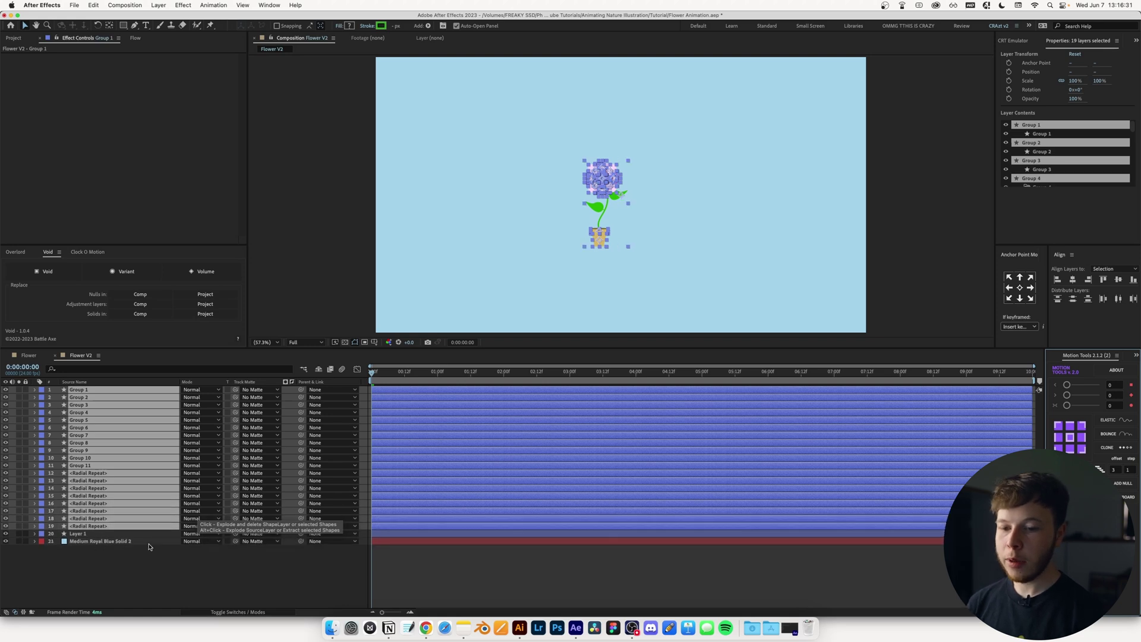
scroll(618, 189, up, 1)
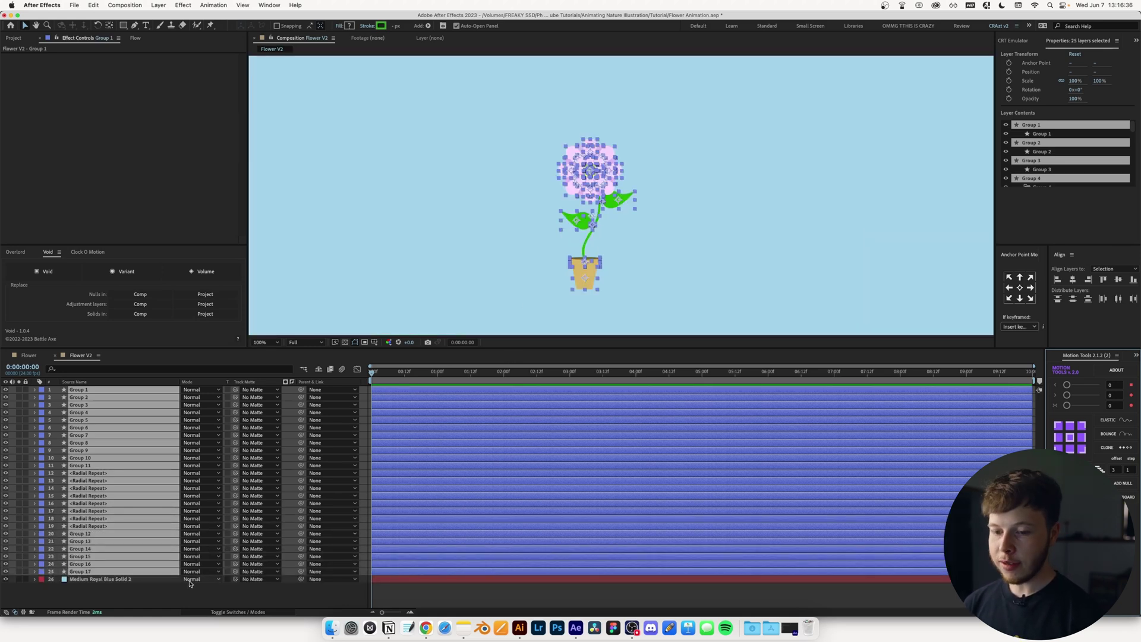
click(149, 601)
scroll(582, 152, up, 5)
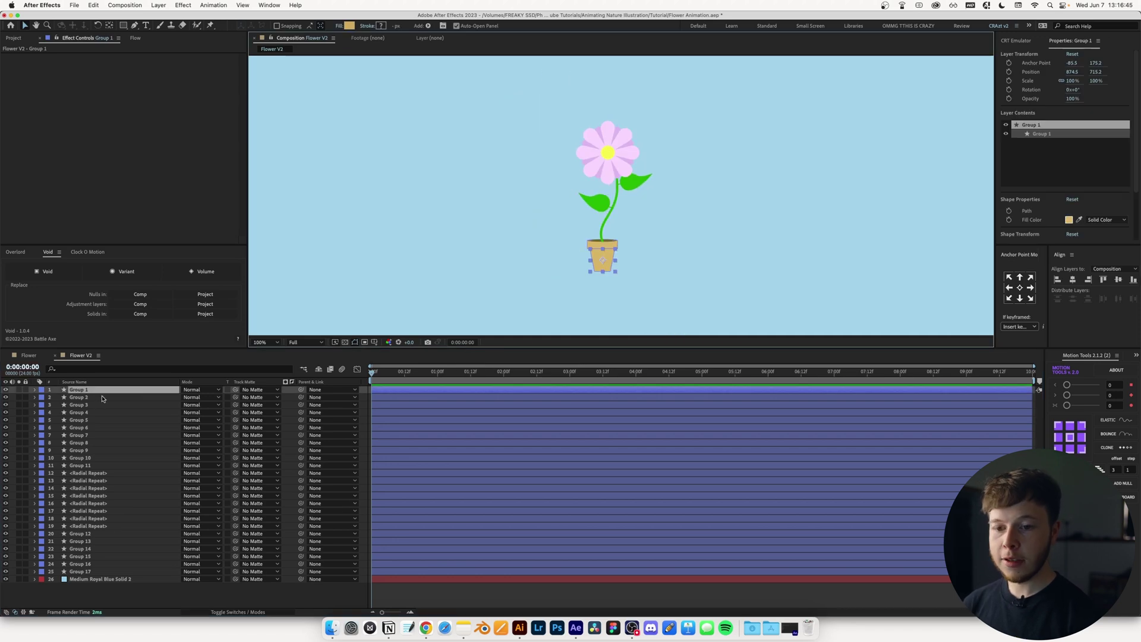
key(Return)
text(Pot)
key(Return)
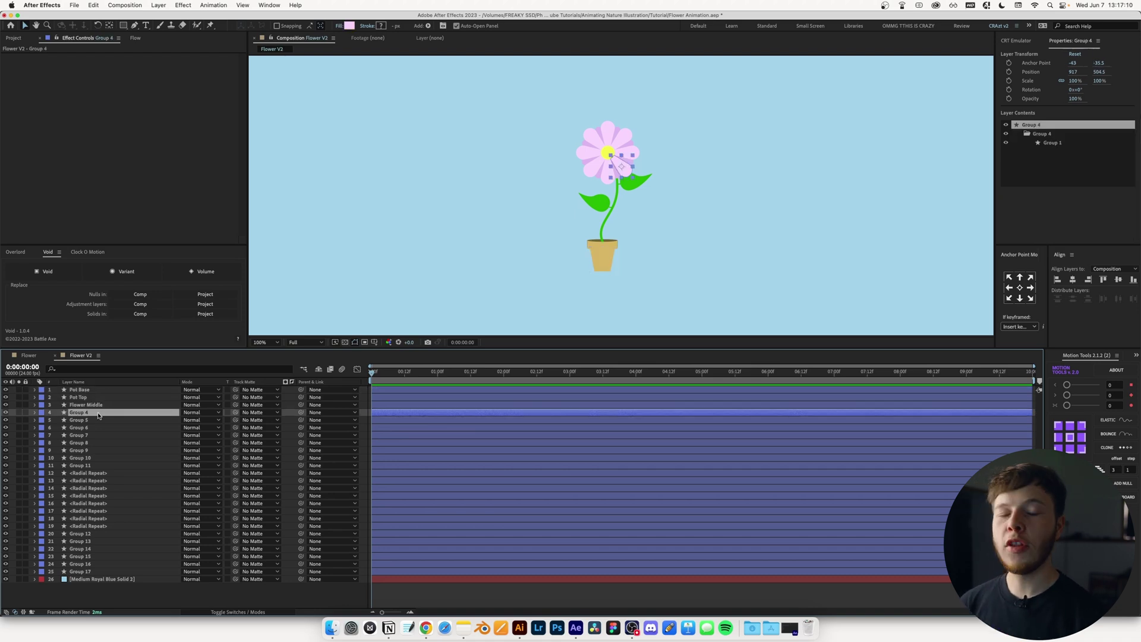
Pre-compose petal layers Group 4 through Group 11 as 'Outer Petals'
shift+click(98, 468)
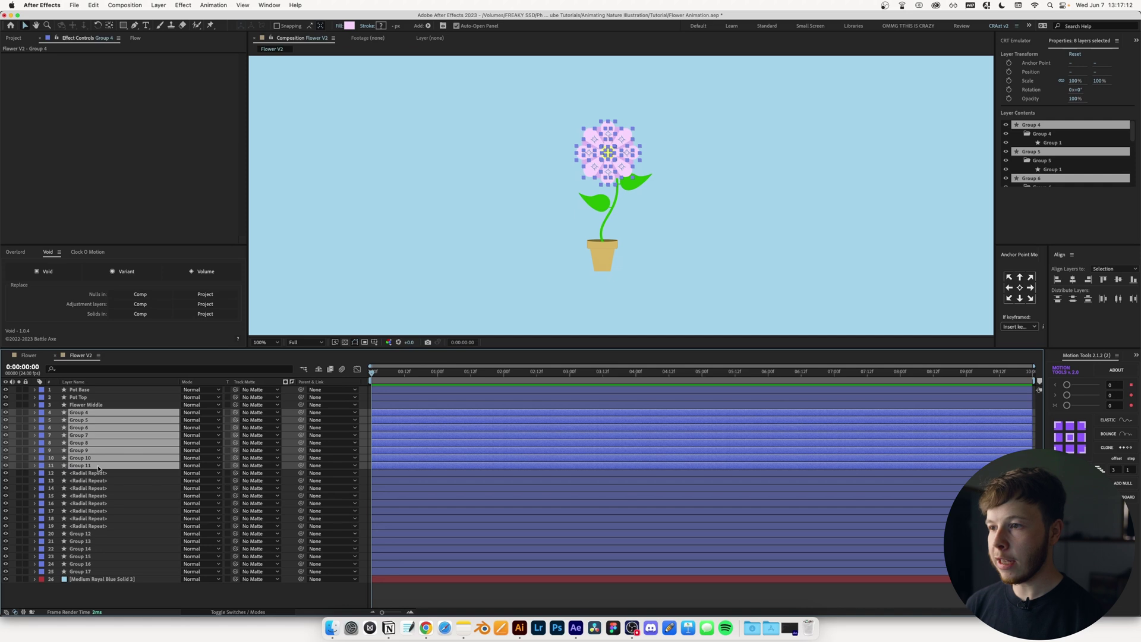
key(super+shift+c)
text(Outer Petals])
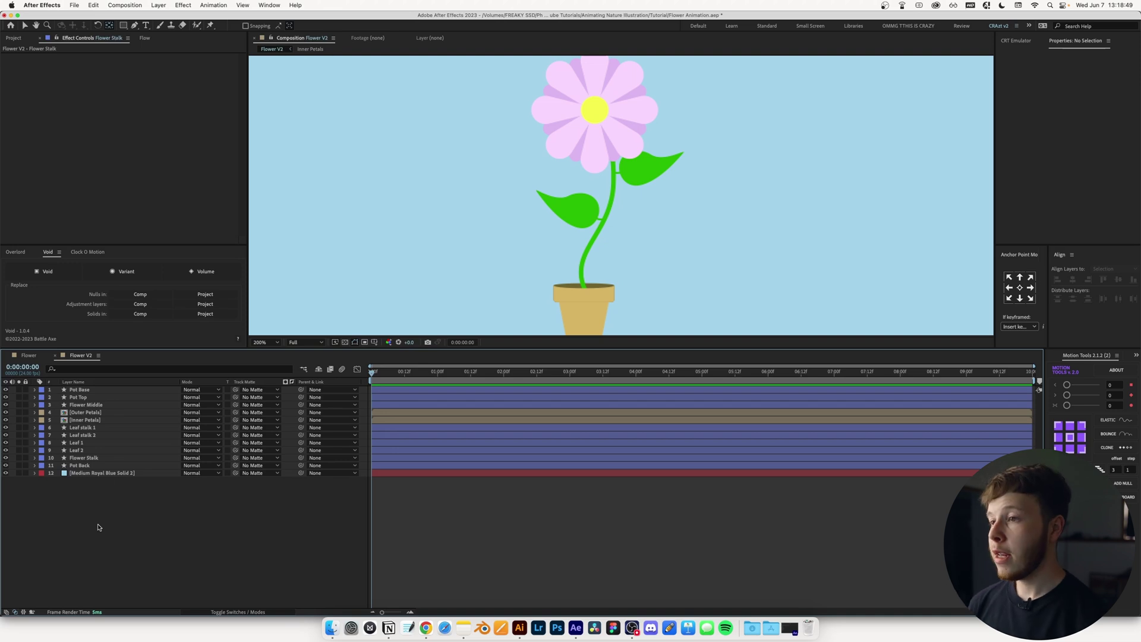
Add Trim Paths to the Flower Stalk layer and raise Start to 100%
click(80, 458)
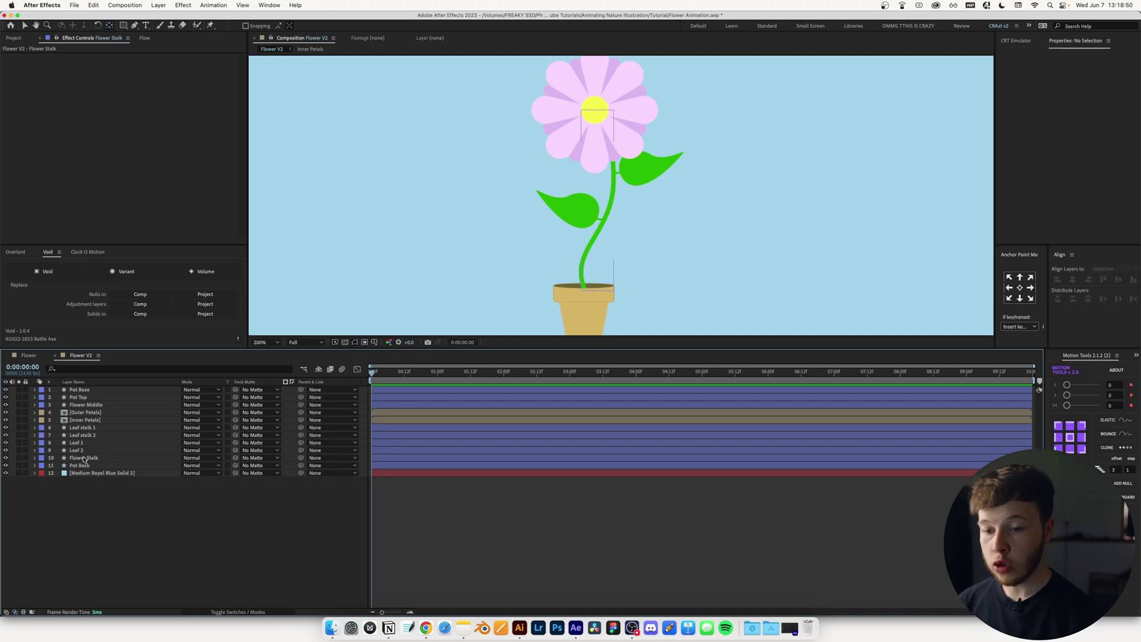
click(34, 458)
click(282, 466)
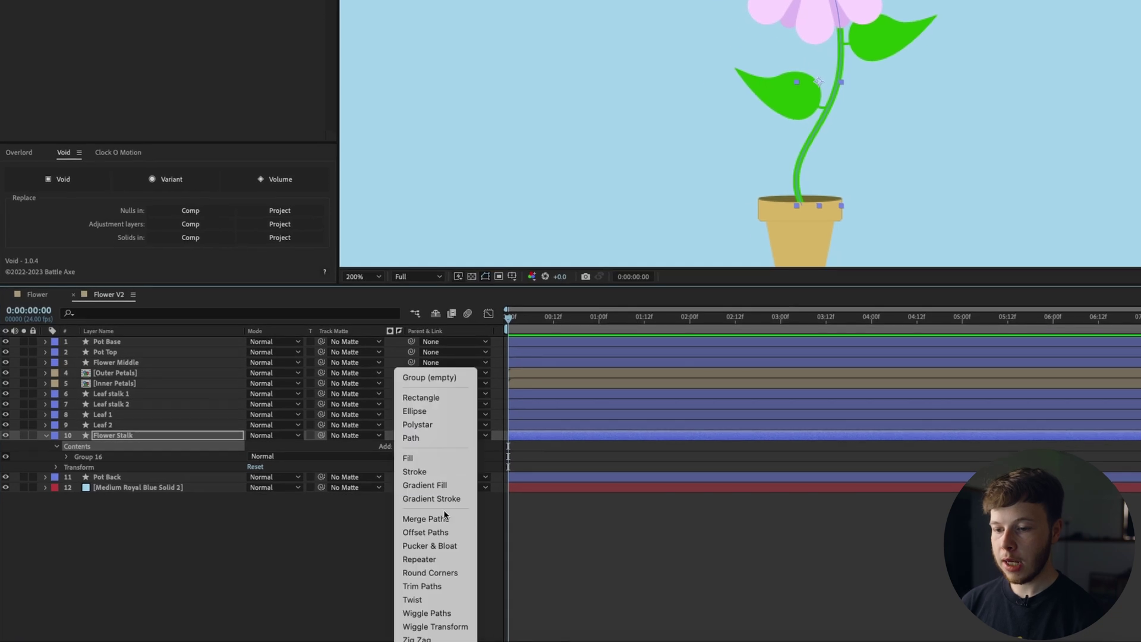
click(424, 586)
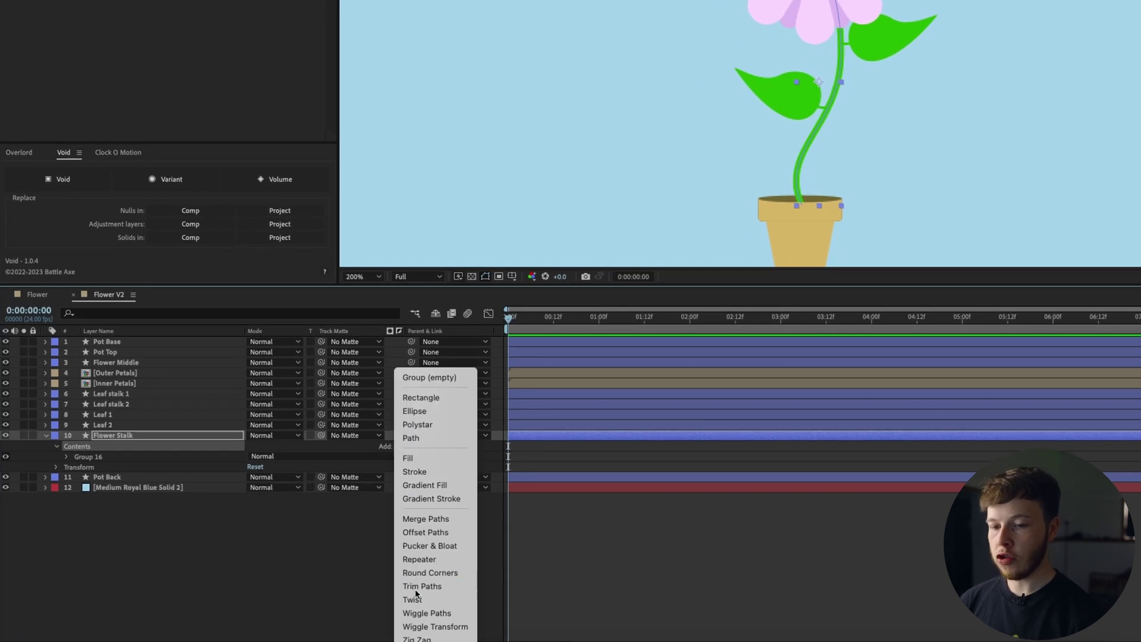
drag(255, 481, 307, 480)
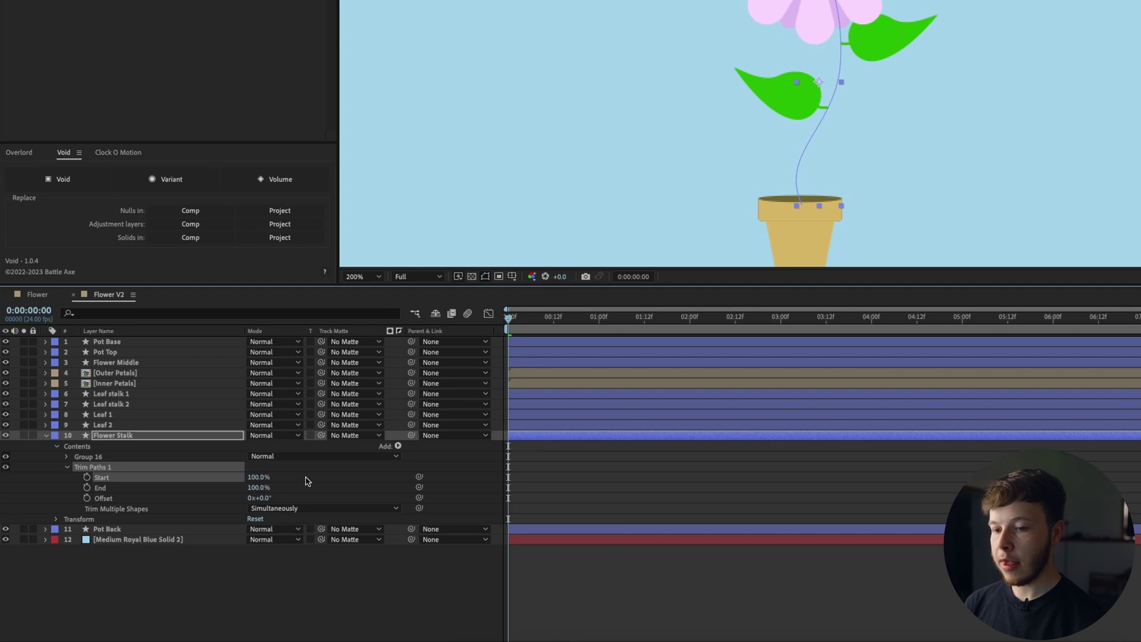
Keyframe trim Start from 100% at 0:00 to 0% at frame 19 and preview the growth
click(87, 477)
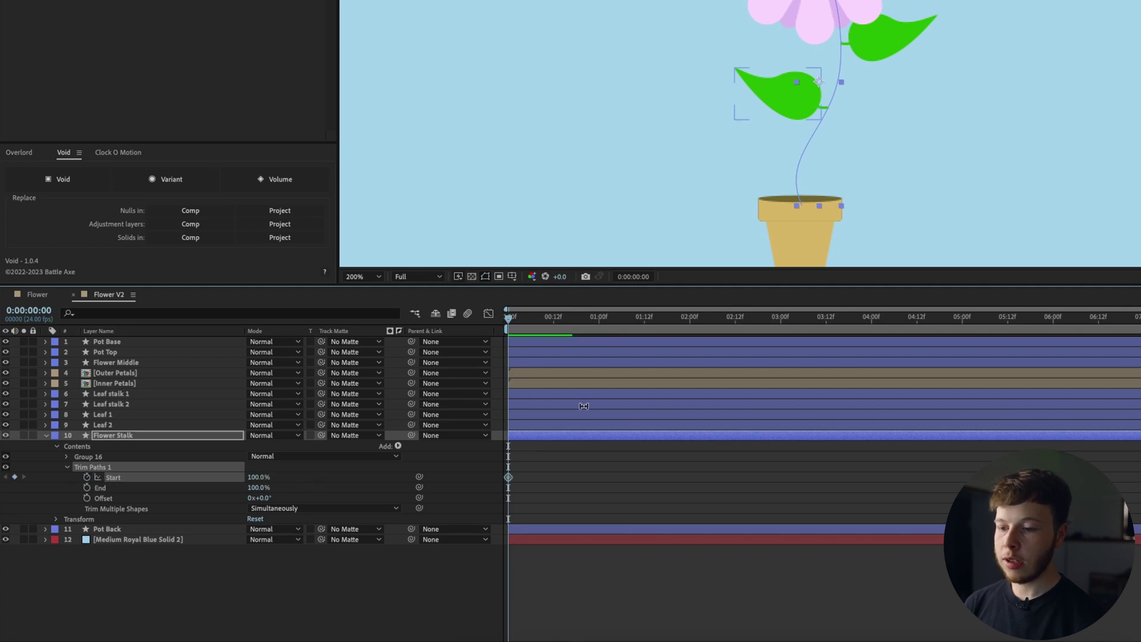
click(579, 321)
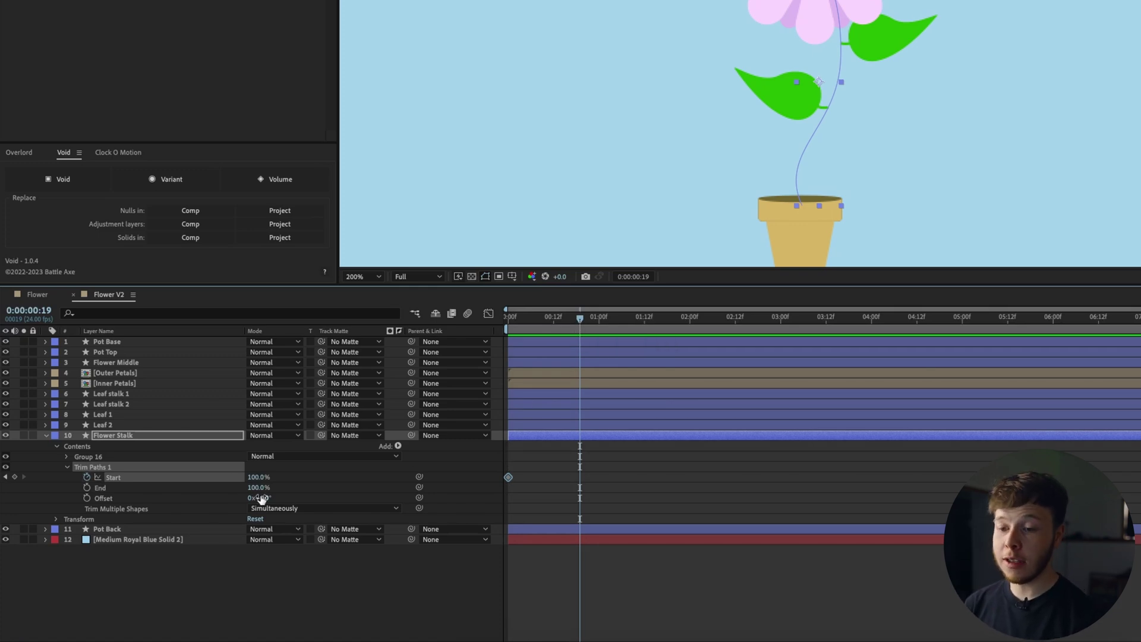
drag(257, 479, 10, 496)
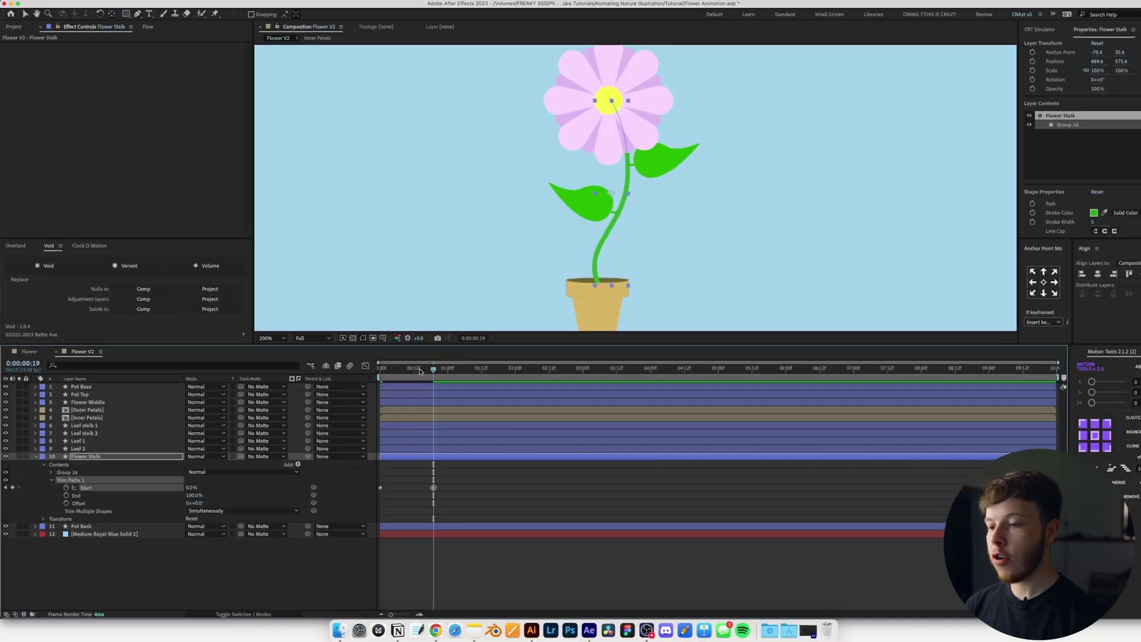
drag(580, 320, 365, 336)
key(space)
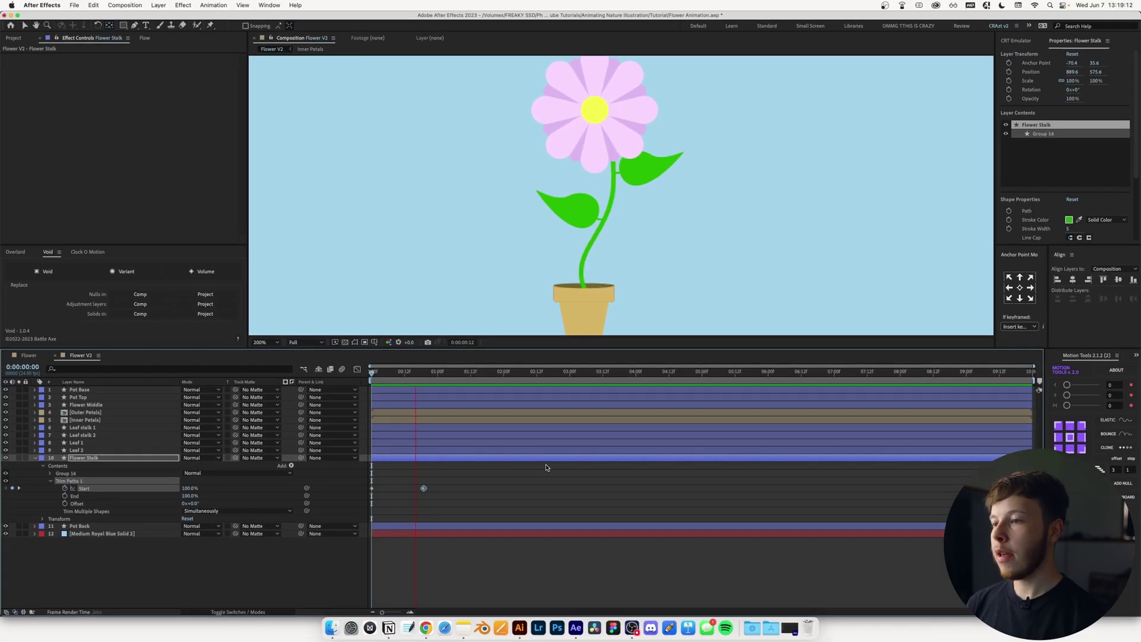
click(74, 458)
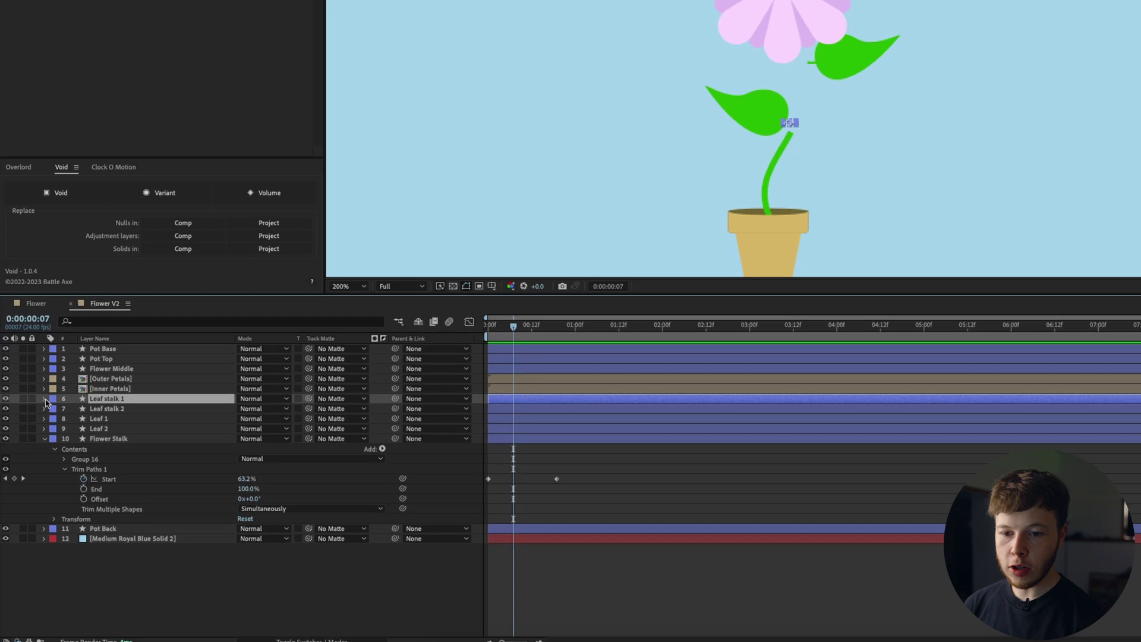
Add Trim Paths to Leaf stalk 1's contents and select its End property
click(35, 427)
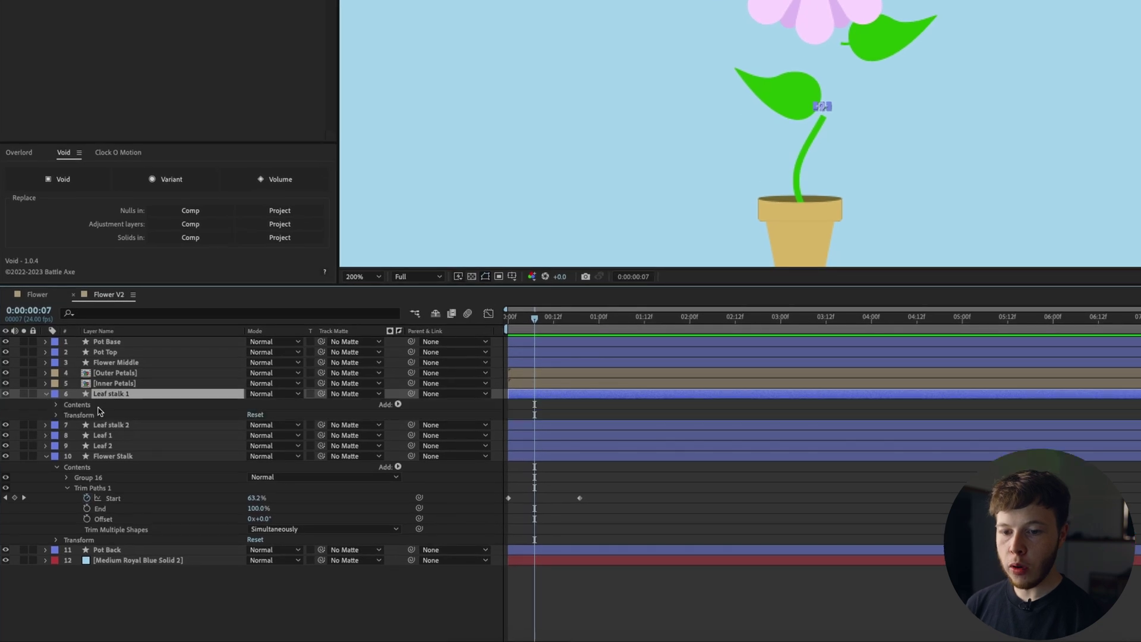
click(98, 406)
click(395, 405)
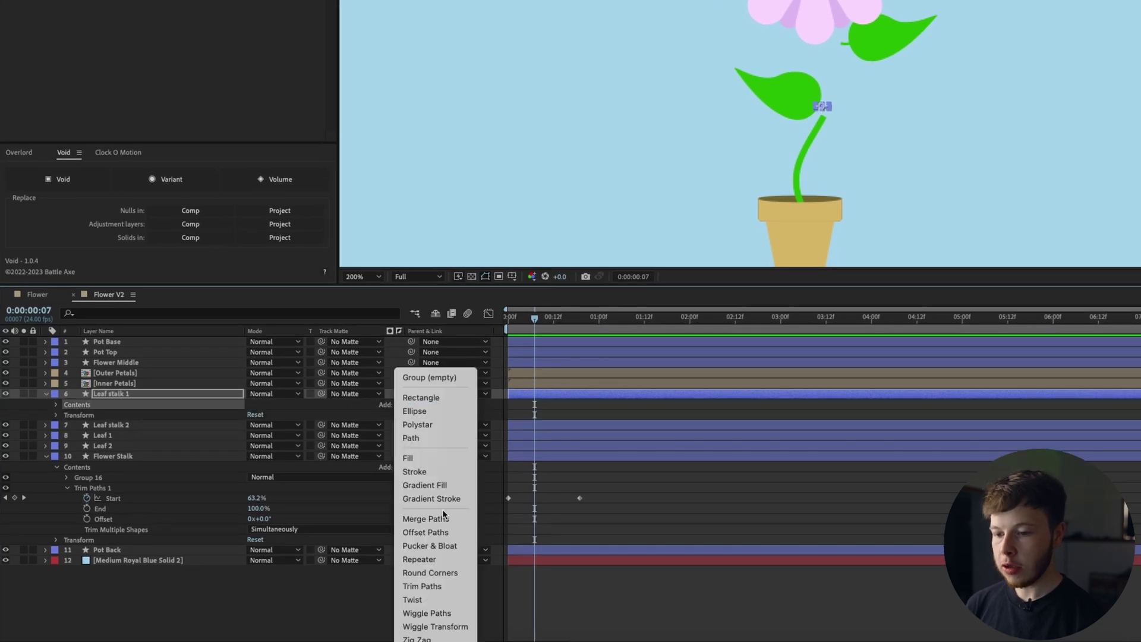
click(436, 585)
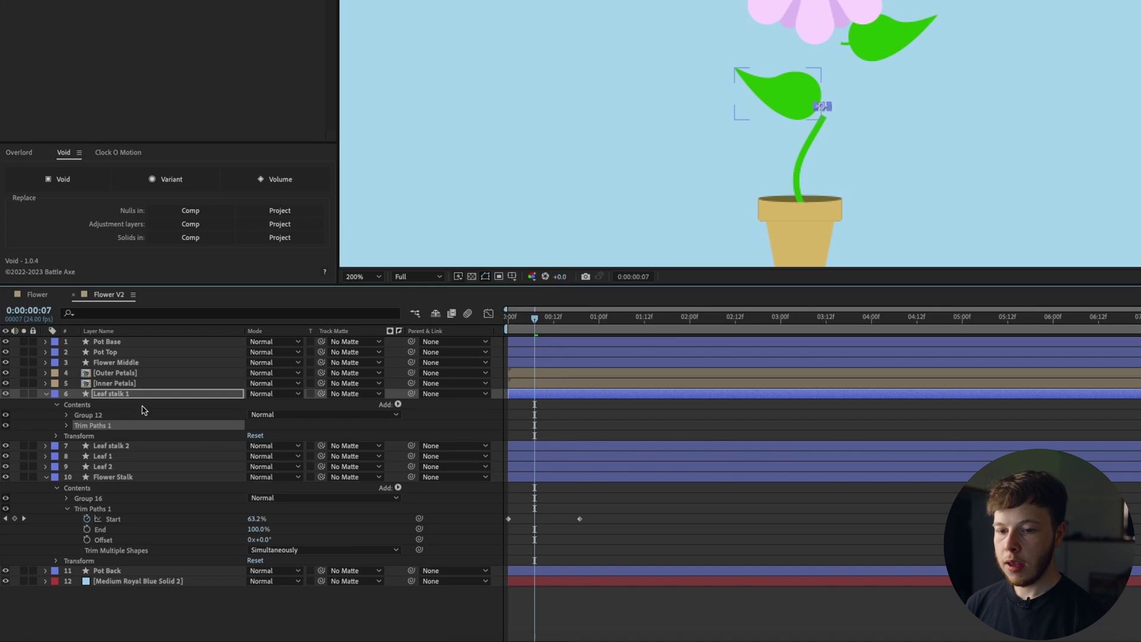
click(66, 426)
click(255, 447)
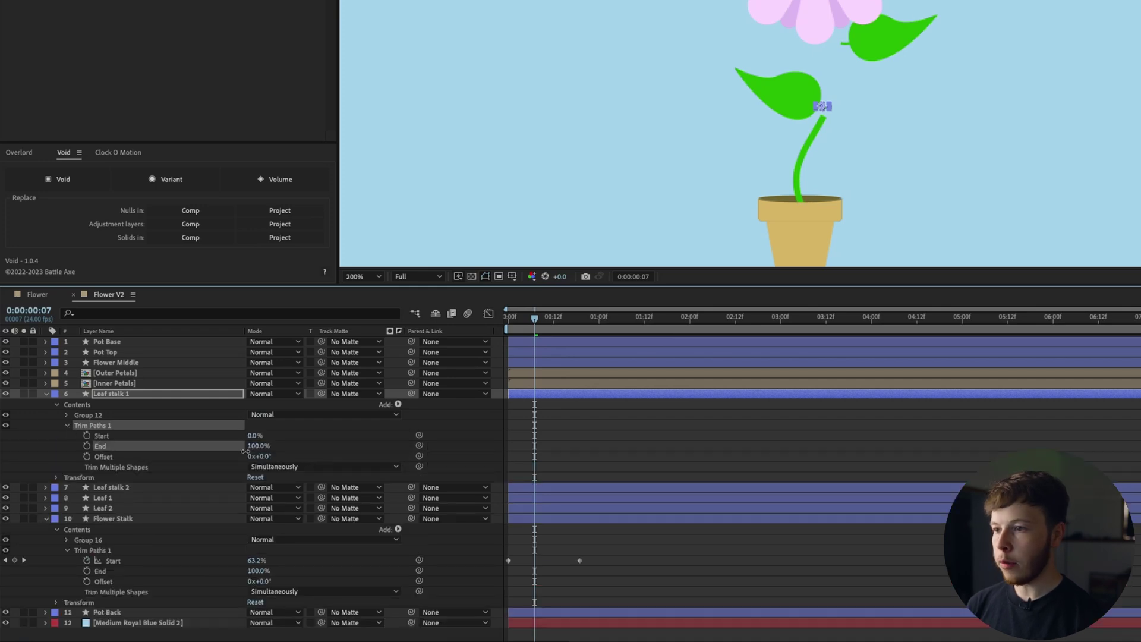
Keyframe Leaf stalk 1's trim End from 0% at frame 6 to 100% around frame 13
scroll(796, 158, up, 2)
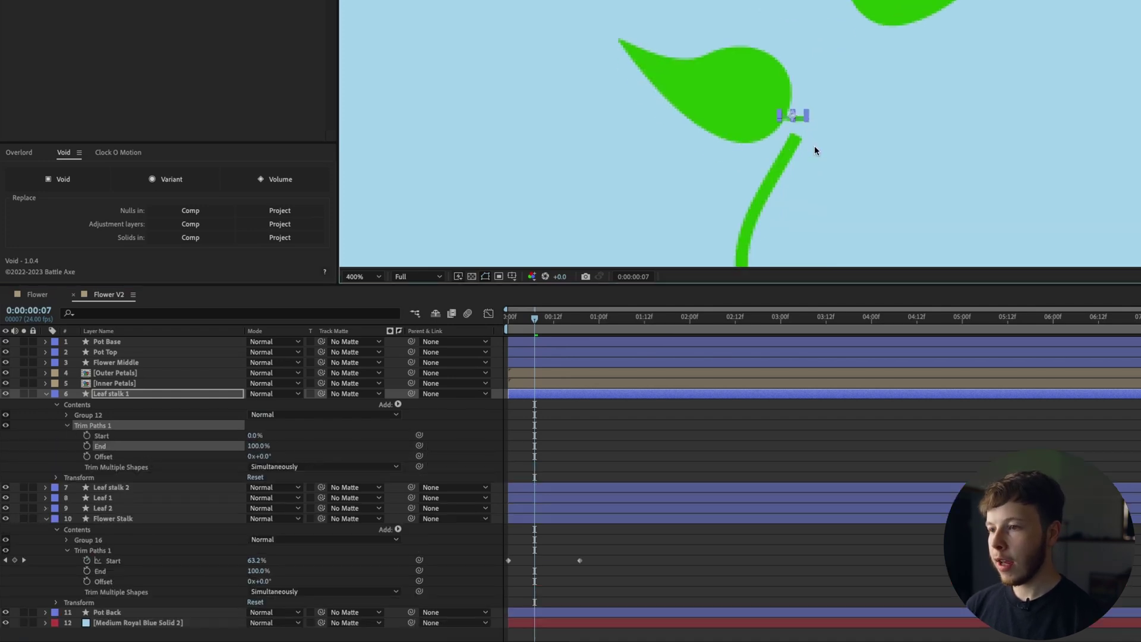
drag(553, 338, 542, 346)
click(87, 446)
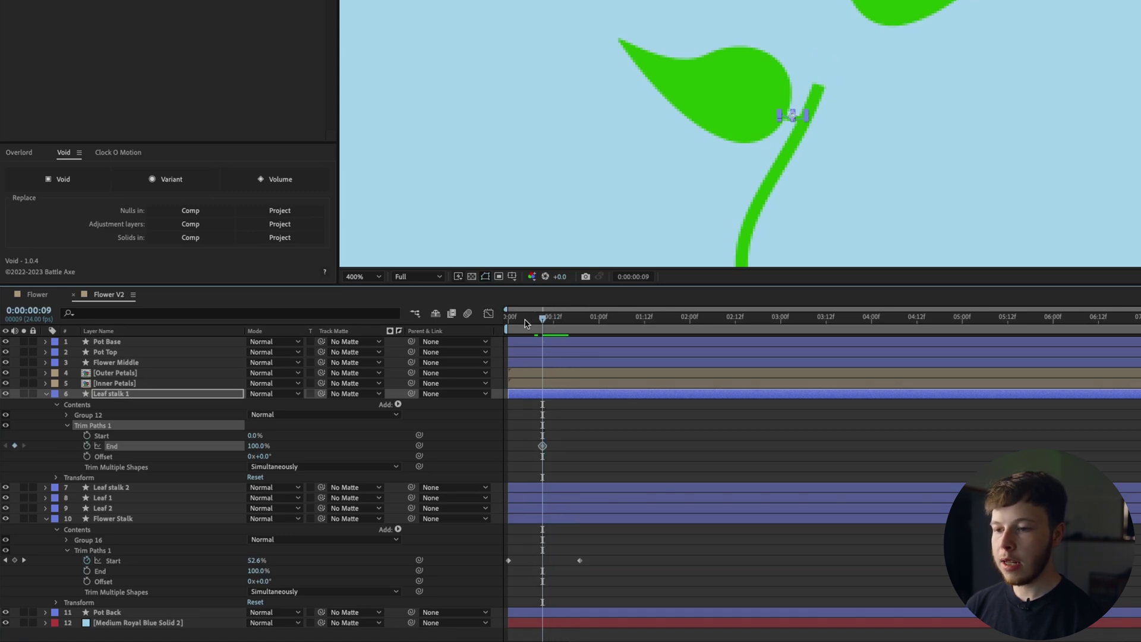
click(531, 321)
drag(259, 446, 170, 441)
key(space)
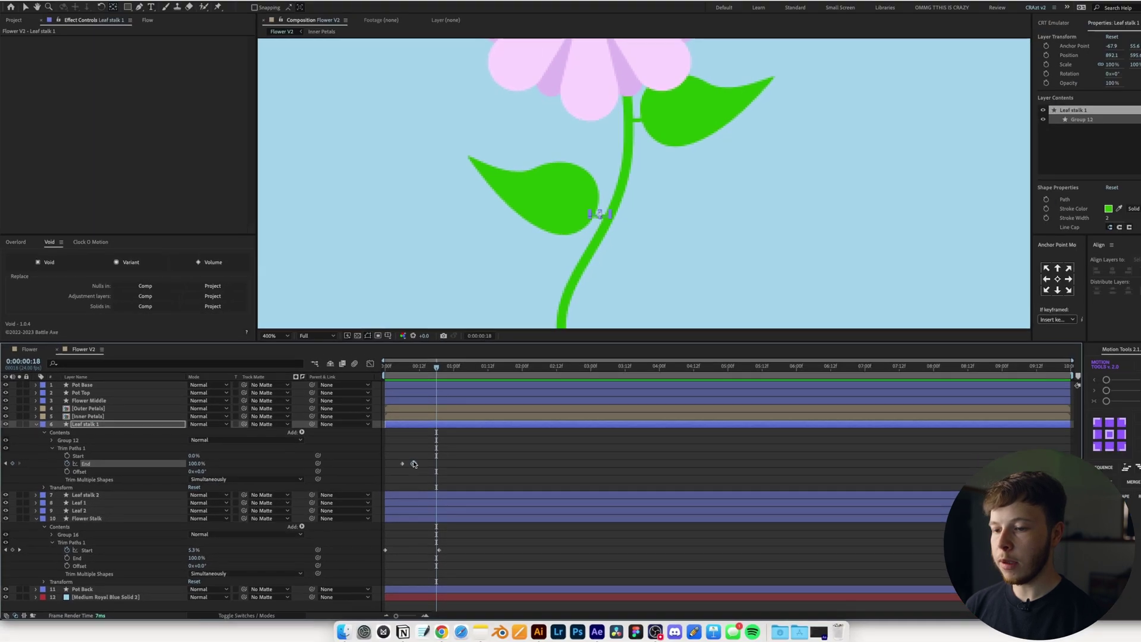
drag(414, 464, 422, 463)
drag(420, 374, 357, 397)
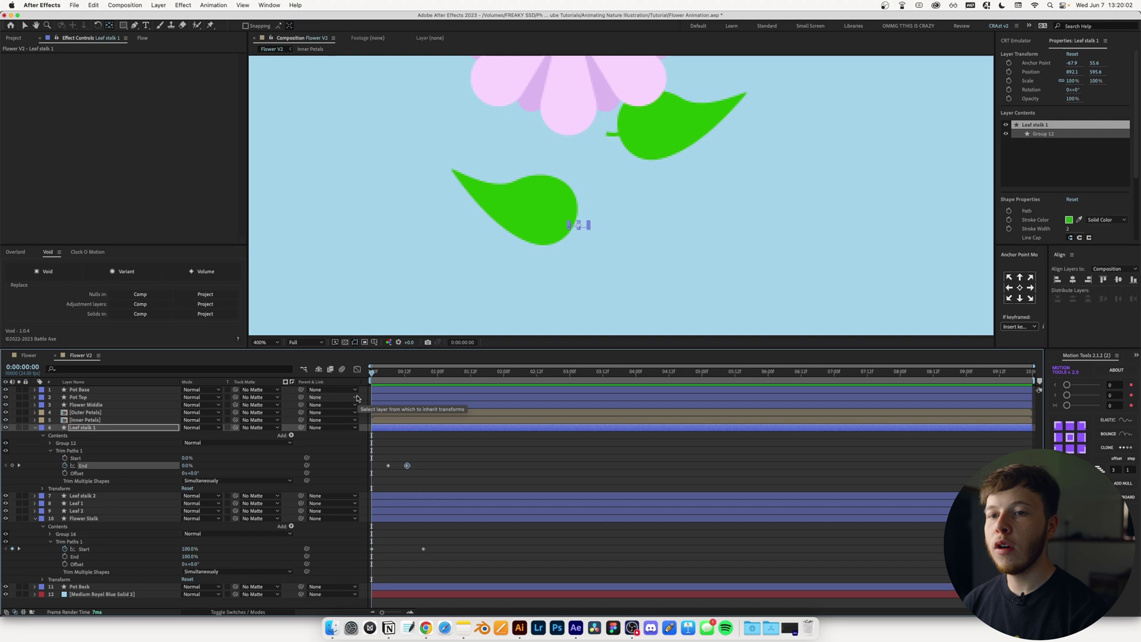
Select Leaf stalk 1's Trim Paths and then the Leaf stalk 2 layer to reuse the growth
click(408, 471)
click(69, 451)
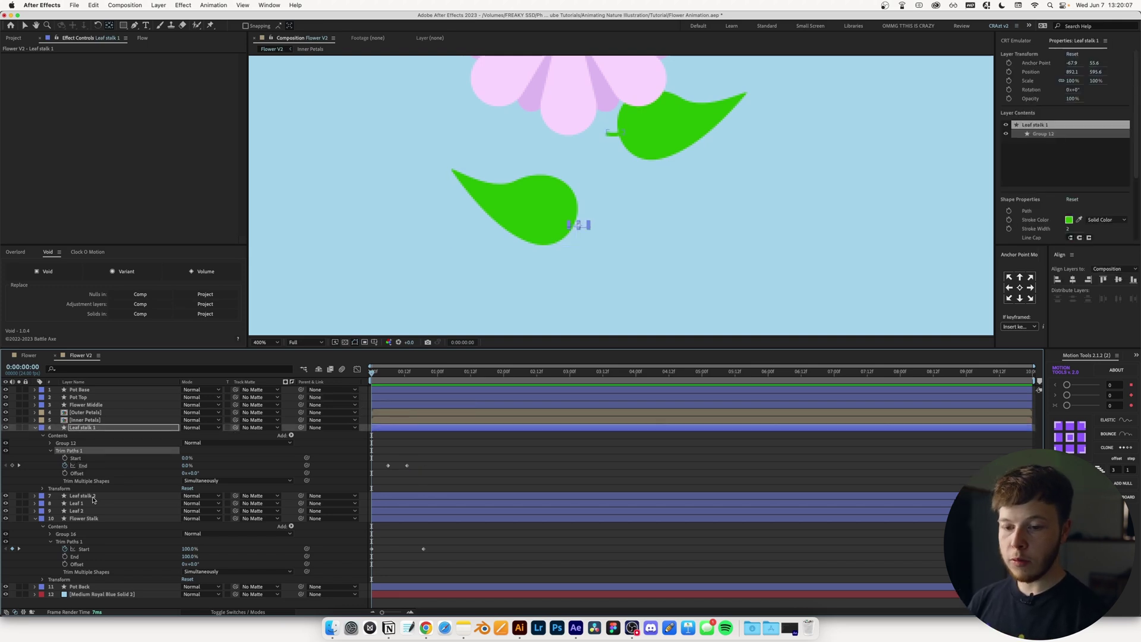
click(610, 132)
Shift Leaf stalk 2's Trim Paths End keyframes to begin at frame 12 and preview the staggered growth
click(517, 473)
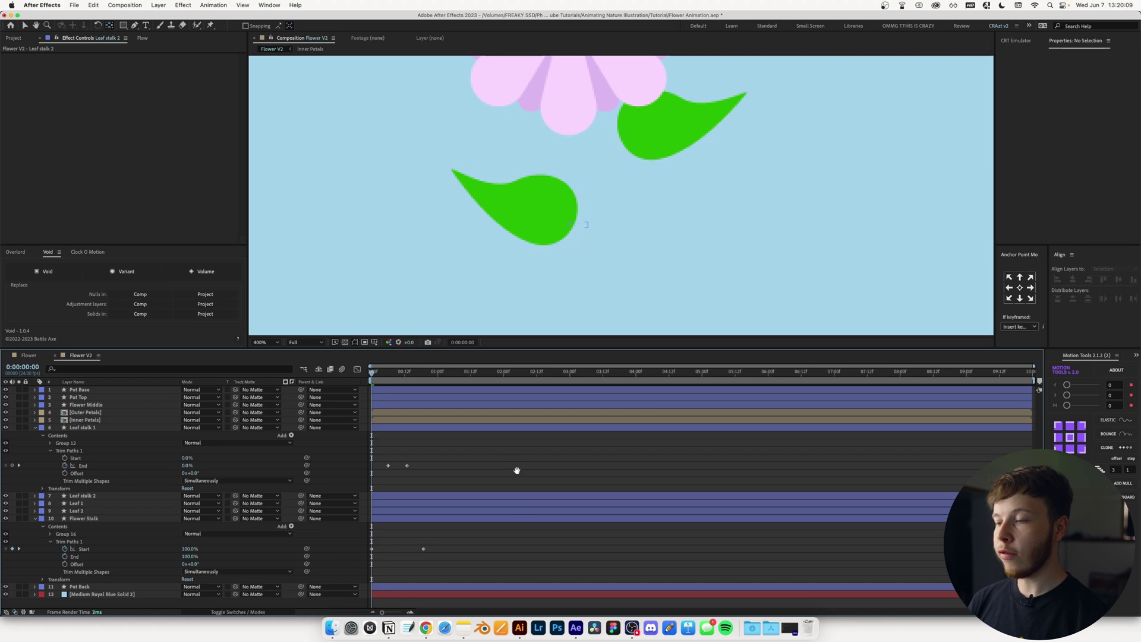
key(space)
click(409, 494)
key(u)
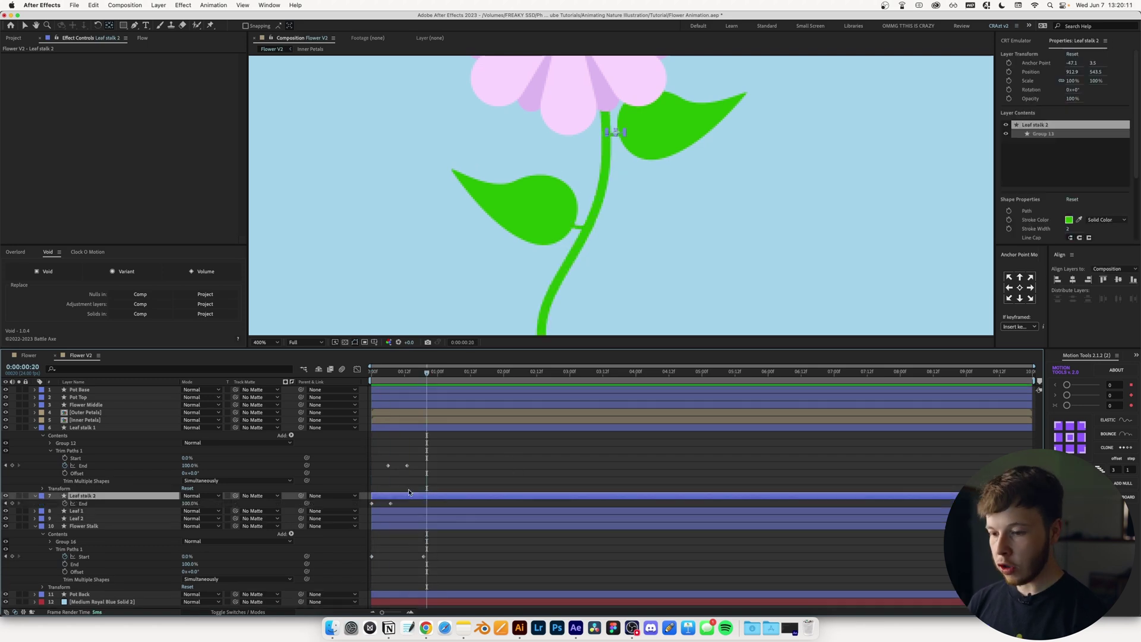
drag(407, 506, 400, 505)
mouse_move(400, 504)
mouse_down()
mouse_move(369, 504)
mouse_move(404, 504)
mouse_up()
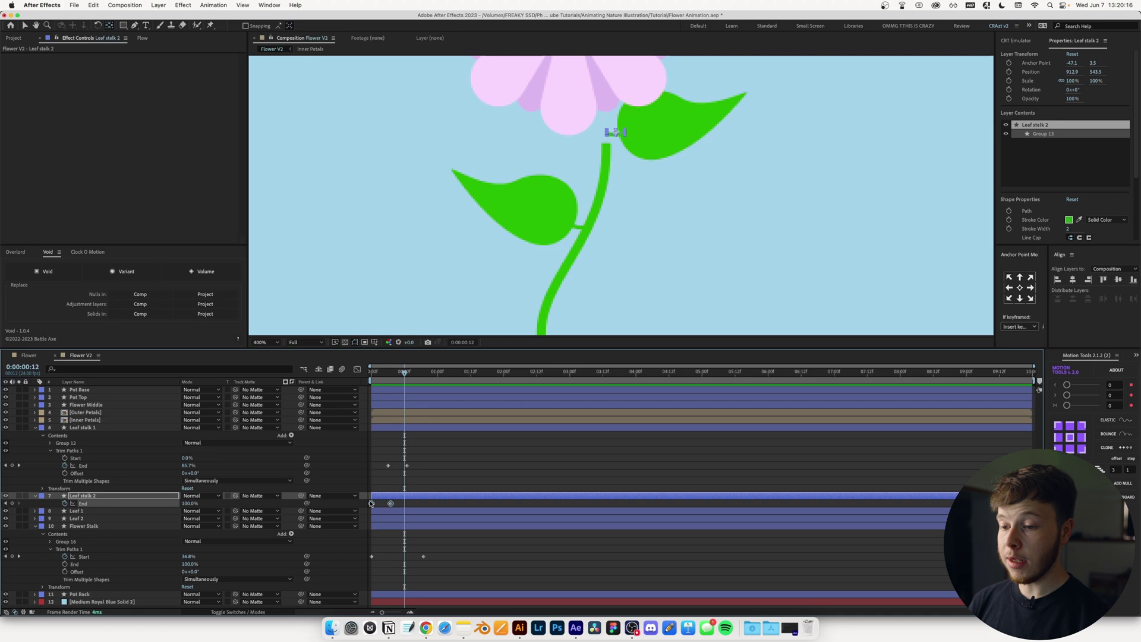
click(384, 373)
drag(379, 379, 368, 380)
key(space)
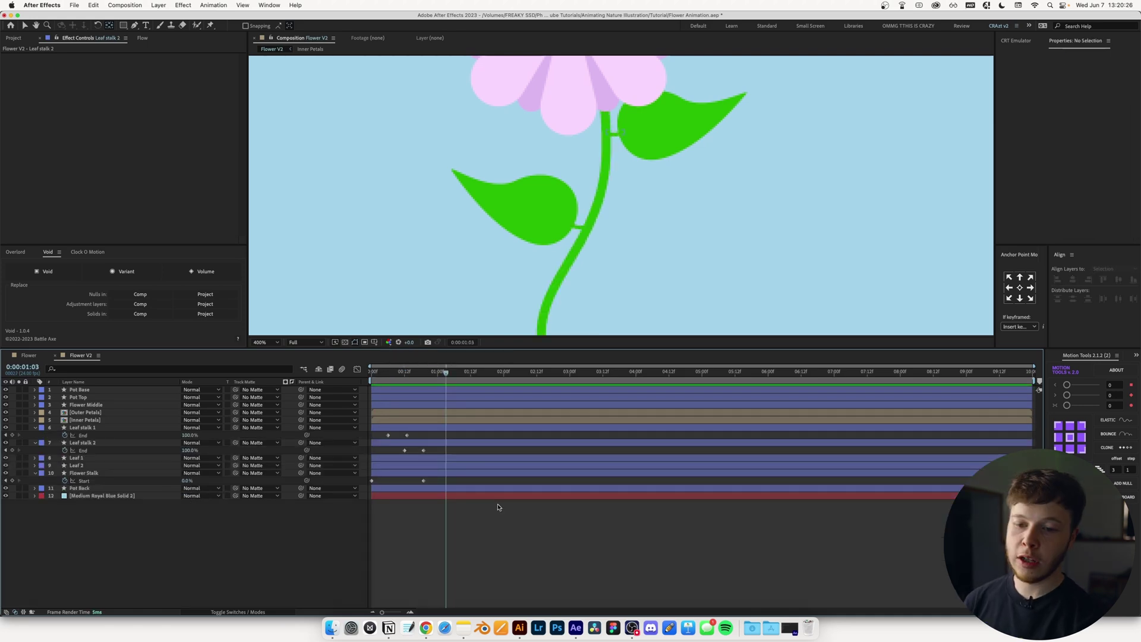
click(114, 467)
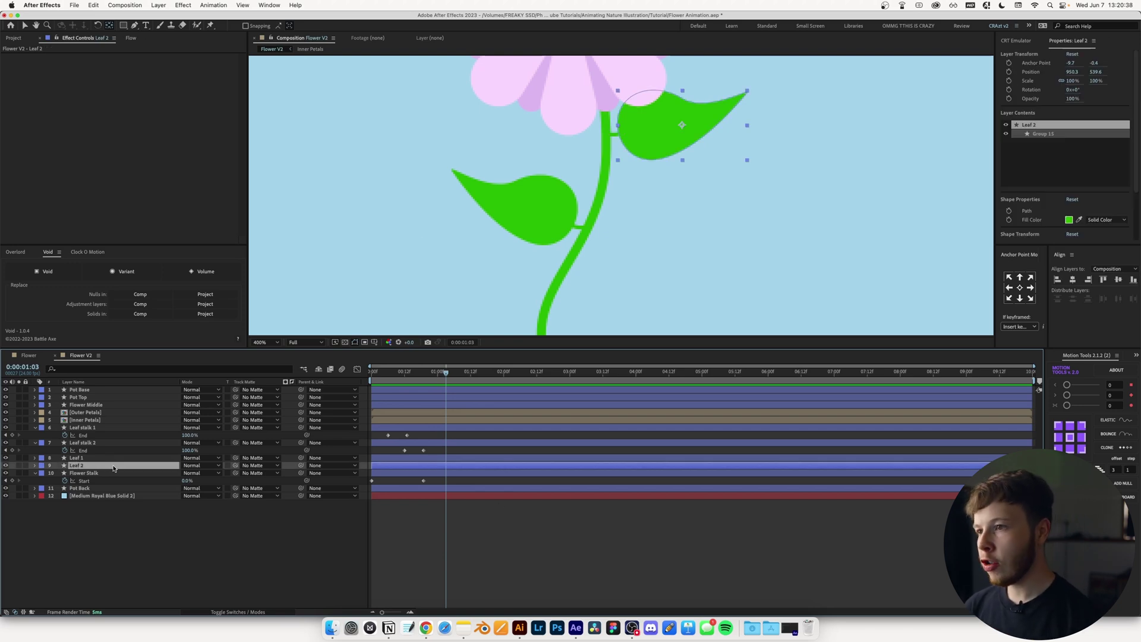
Move the anchor points of Leaf 2 and Leaf 1 to each leaf's base at the stalk
key(period)
drag(654, 84, 603, 210)
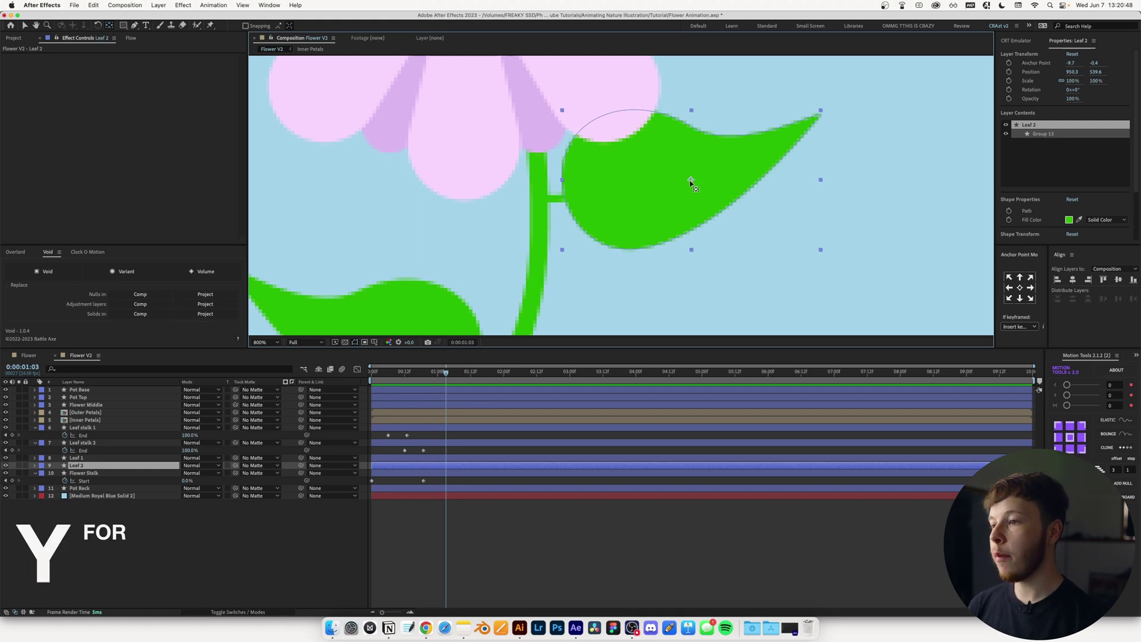
drag(690, 179, 593, 148)
click(81, 459)
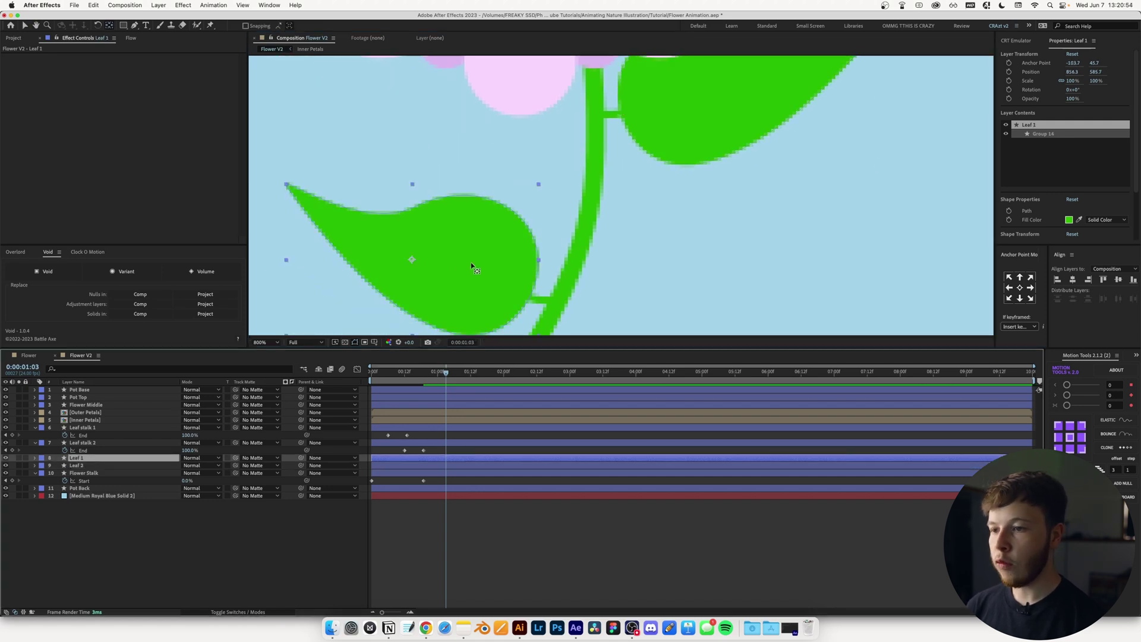
drag(411, 260, 530, 299)
Keyframe both leaves' Scale from 0% at 00:19 to 100% at 01:03
click(263, 342)
click(265, 353)
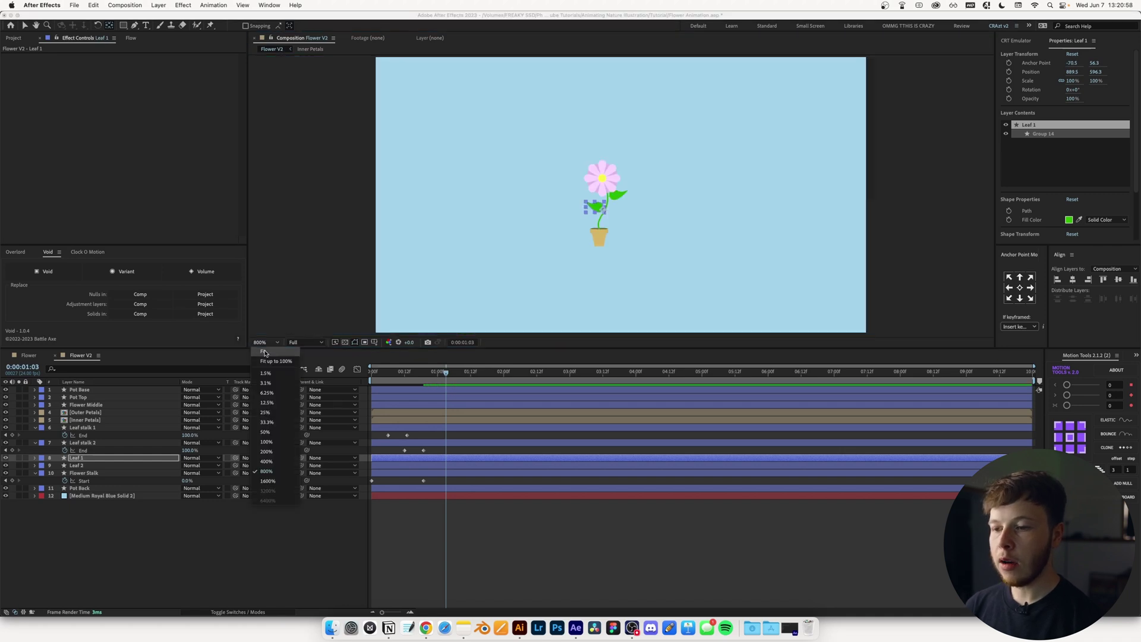
click(84, 466)
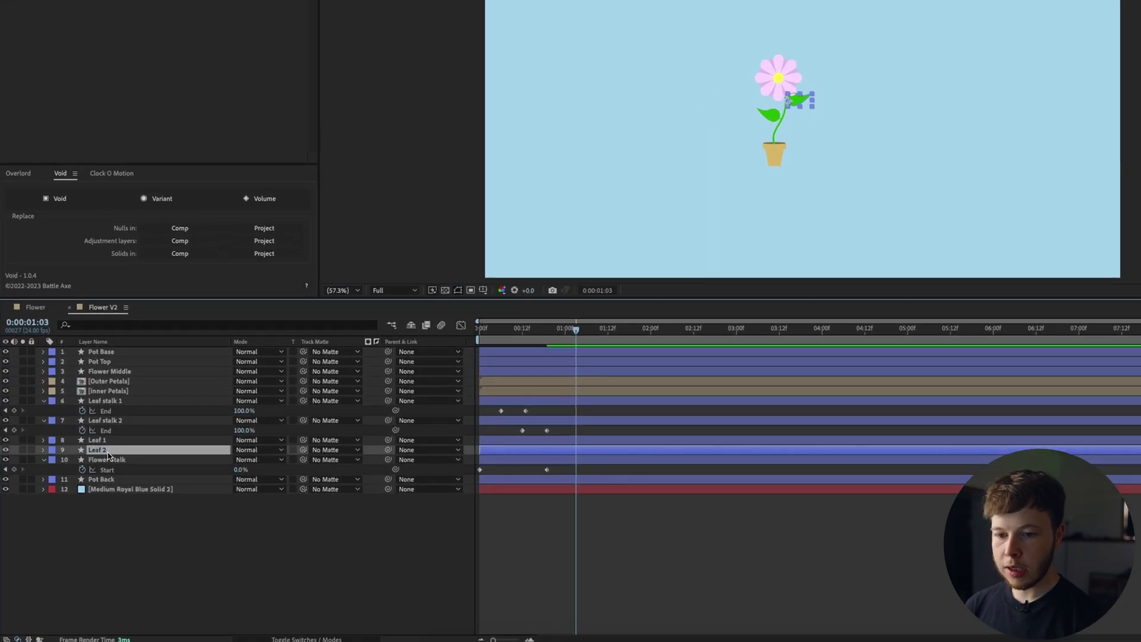
shift+click(113, 441)
key(s)
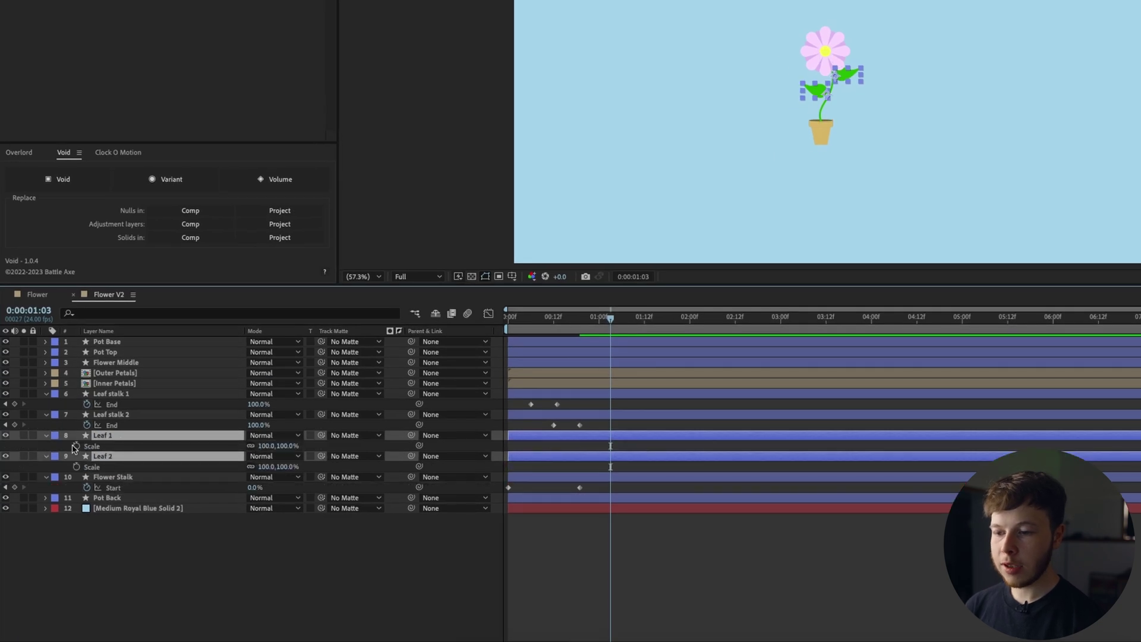
click(75, 447)
drag(610, 324, 579, 337)
click(262, 446)
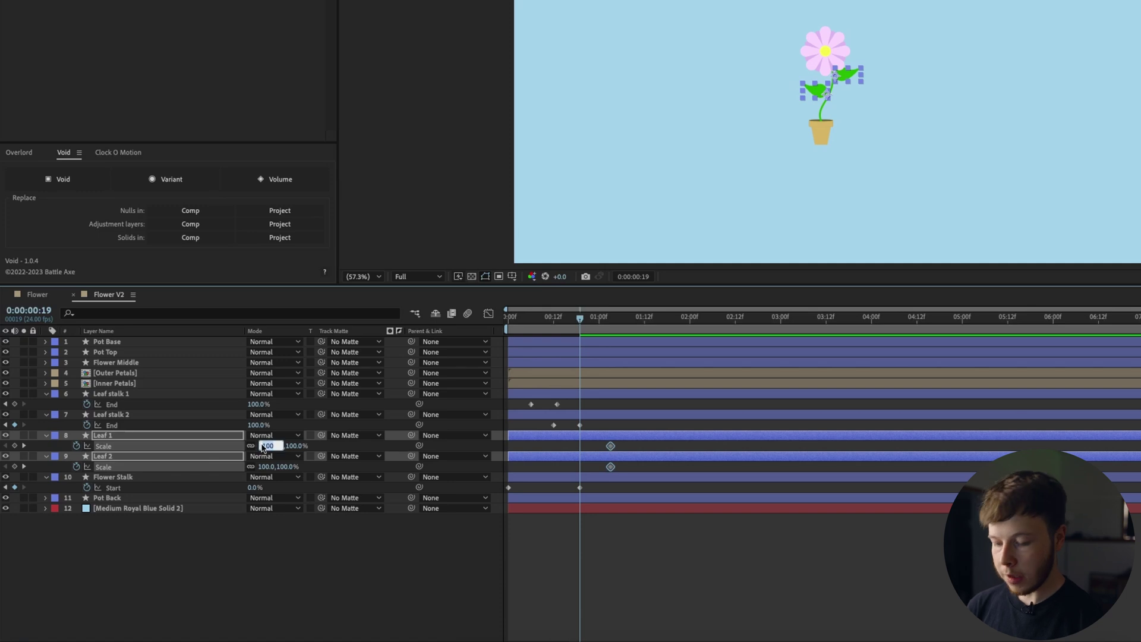
key(Return)
Shift the four leaf Scale keyframes to start at 00:10 and check the growth timing
drag(618, 468, 569, 445)
scroll(840, 99, up, 6)
click(566, 323)
drag(567, 323, 545, 337)
drag(580, 447, 546, 447)
click(637, 466)
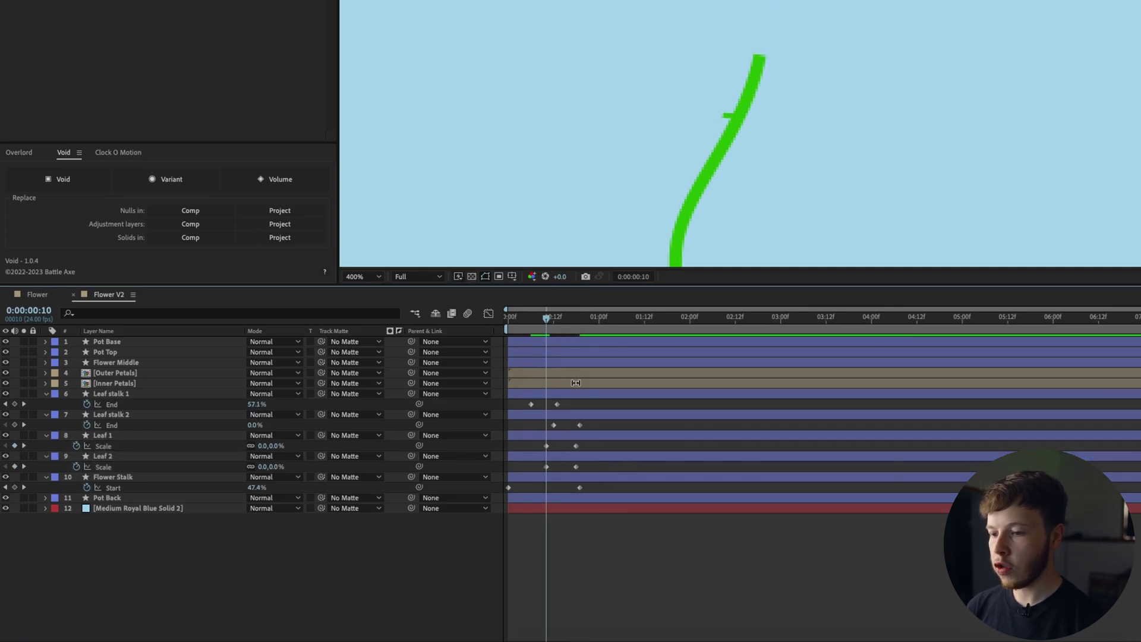
mouse_move(546, 321)
mouse_down()
mouse_move(558, 321)
mouse_move(536, 321)
mouse_up()
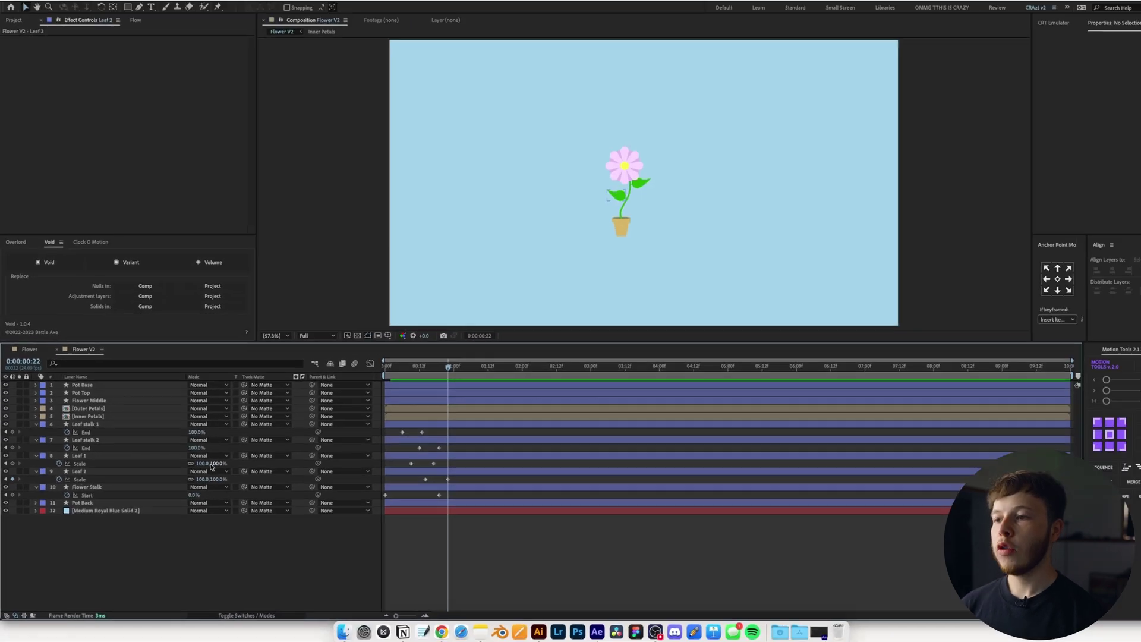
Show both leaves' Rotation property and move the current time to 2:10
scroll(611, 261, up, 2)
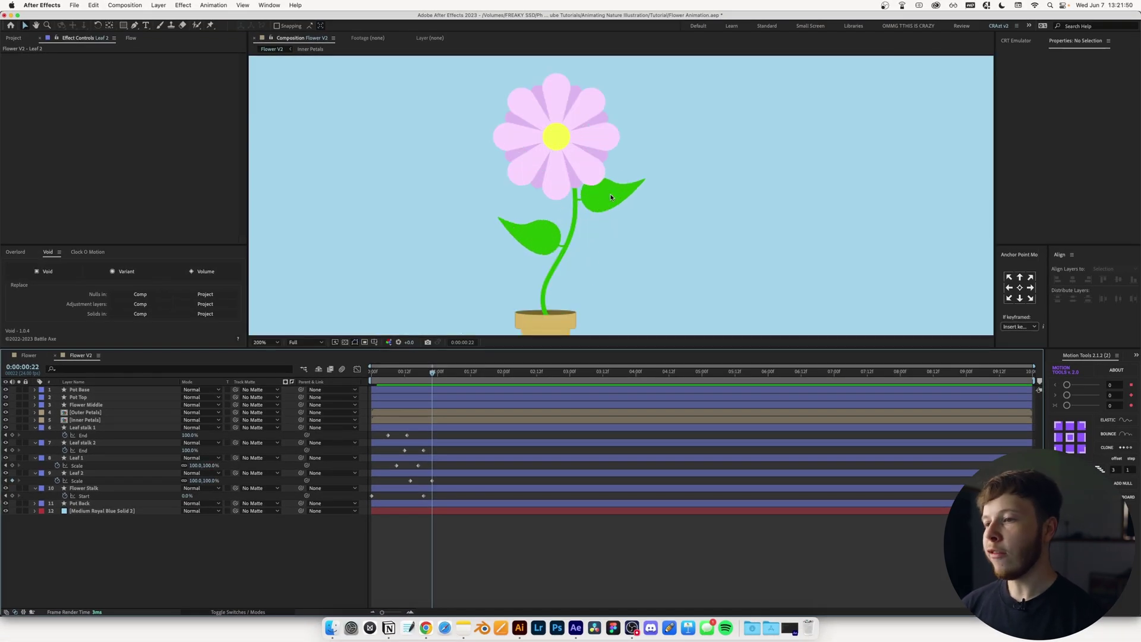
drag(611, 262, 614, 241)
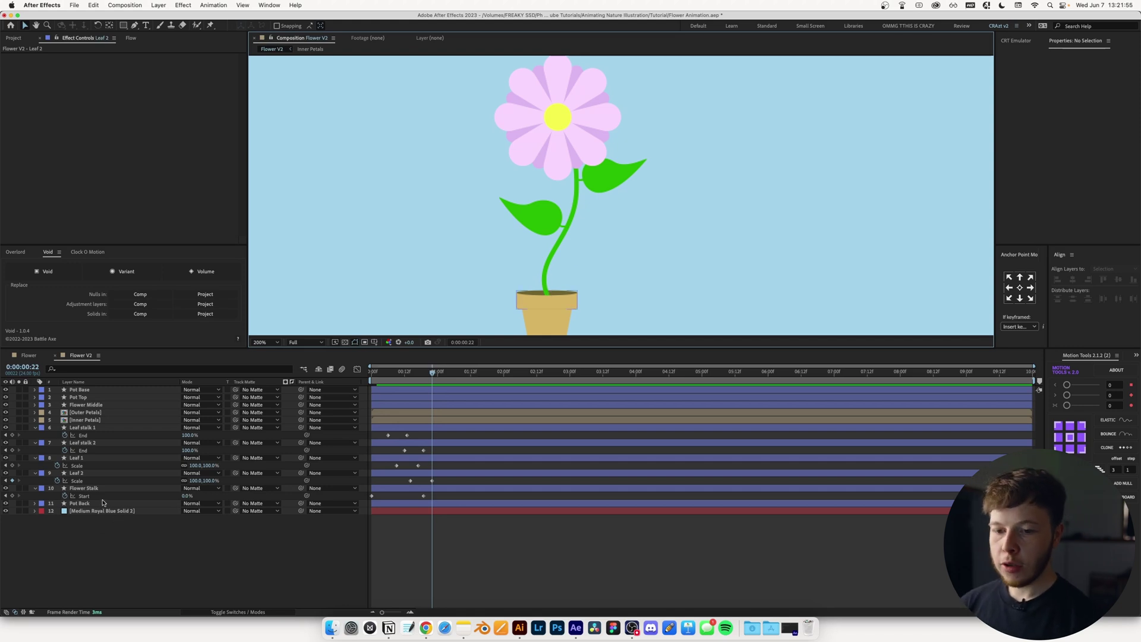
click(82, 474)
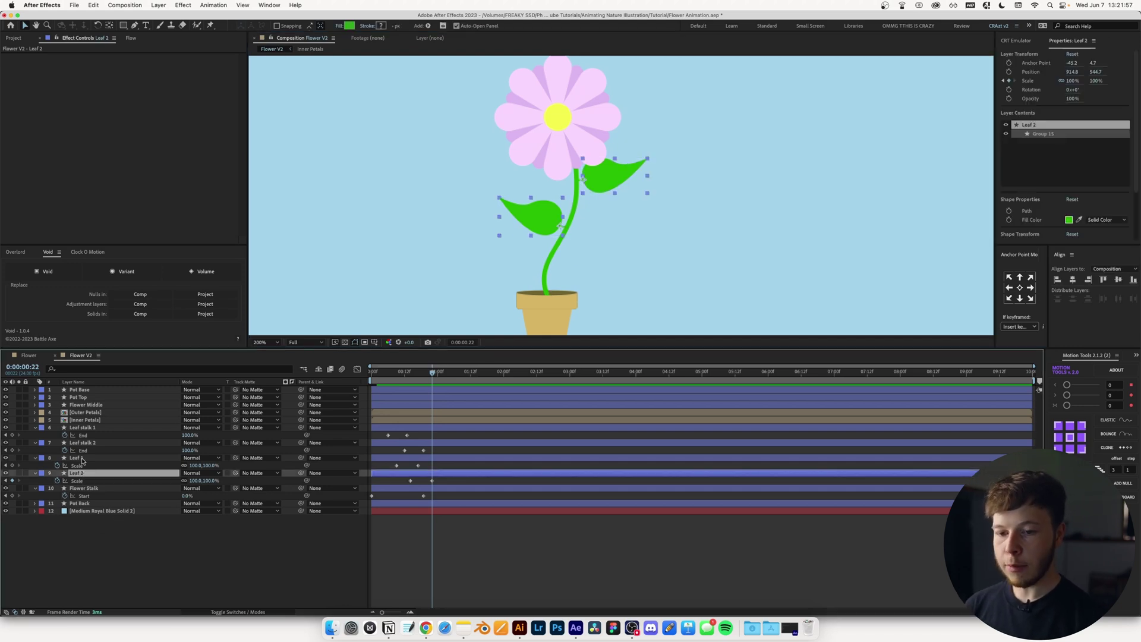
shift+click(83, 459)
key(r)
click(119, 550)
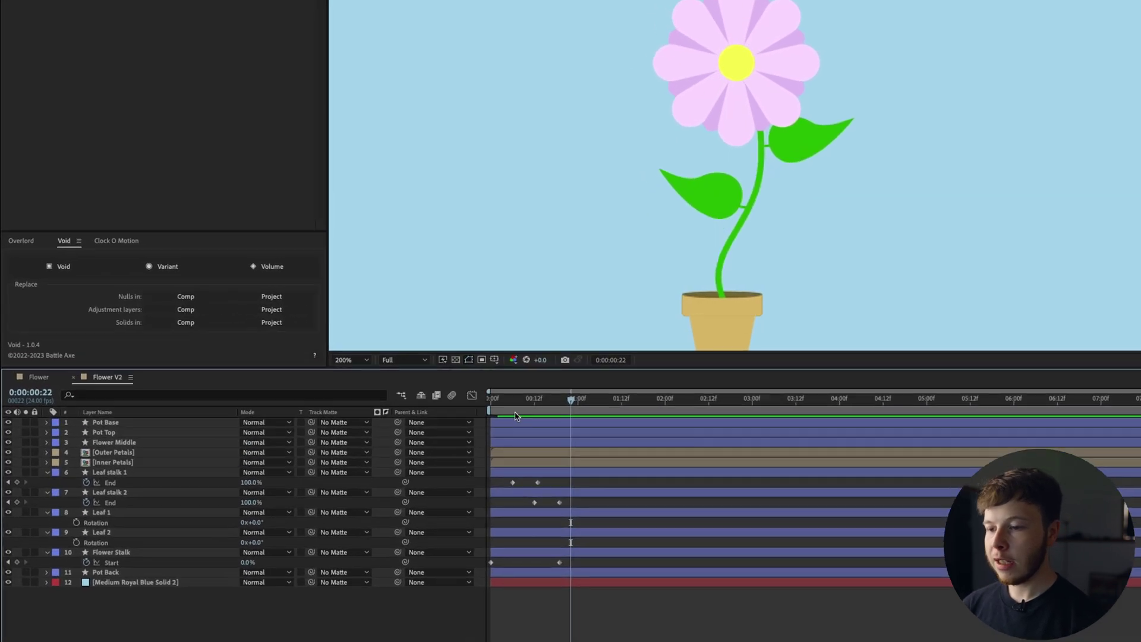
drag(420, 376, 445, 377)
drag(613, 414, 731, 411)
At 2:10, keyframe Leaf 1's Rotation at -10° and Leaf 2's at +10°
click(86, 533)
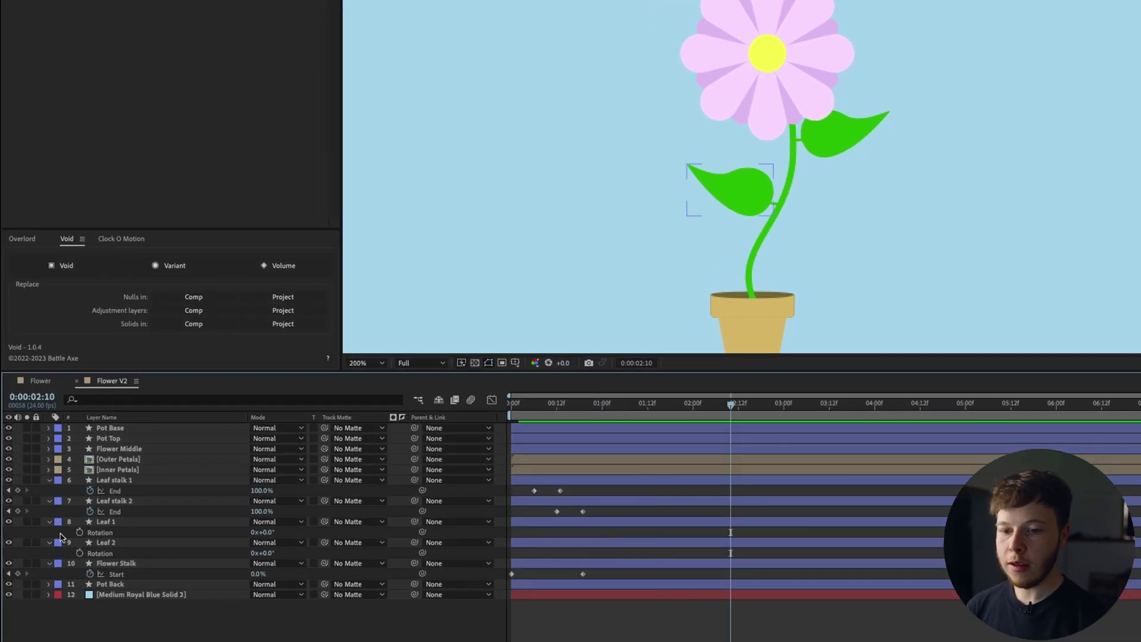
drag(265, 533, 265, 533)
click(268, 534)
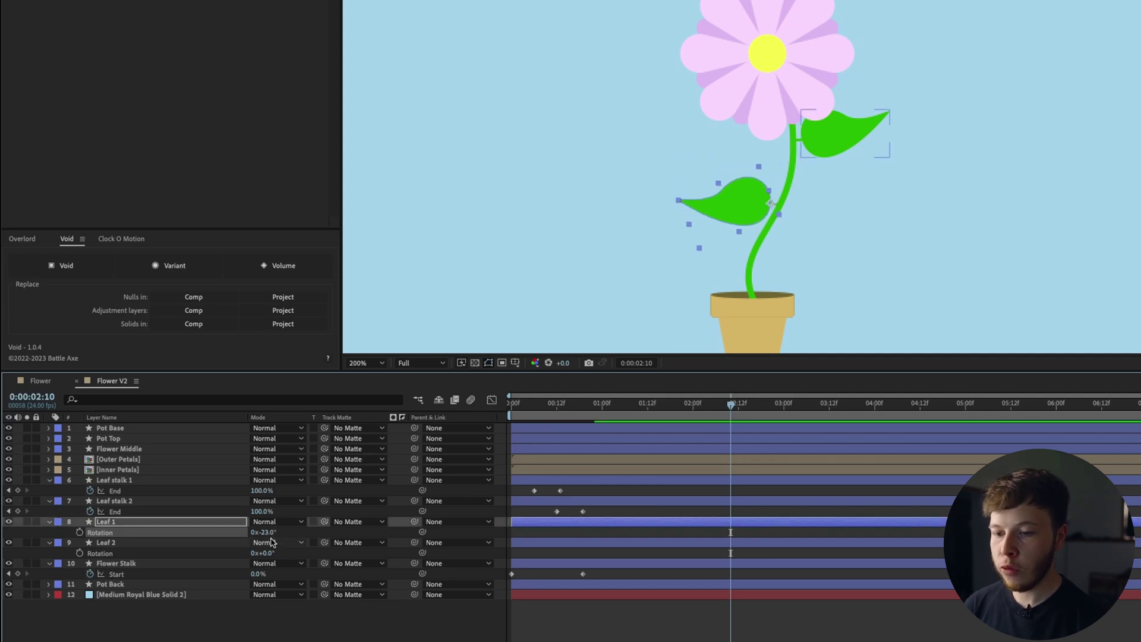
text(-10)
key(Return)
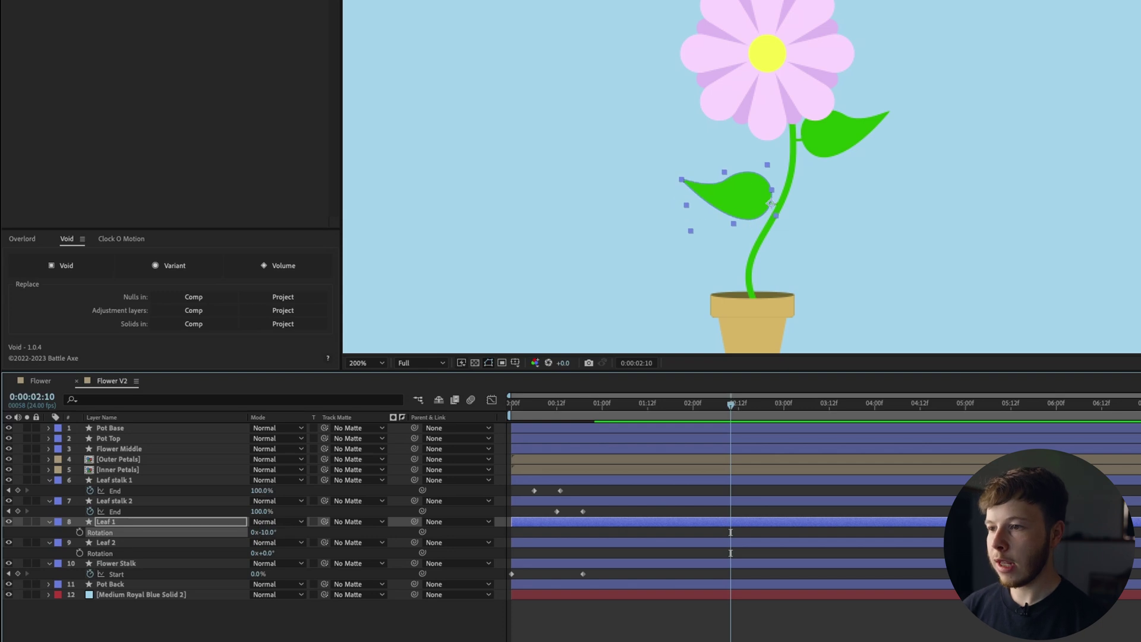
click(79, 532)
click(269, 552)
text(10)
key(Return)
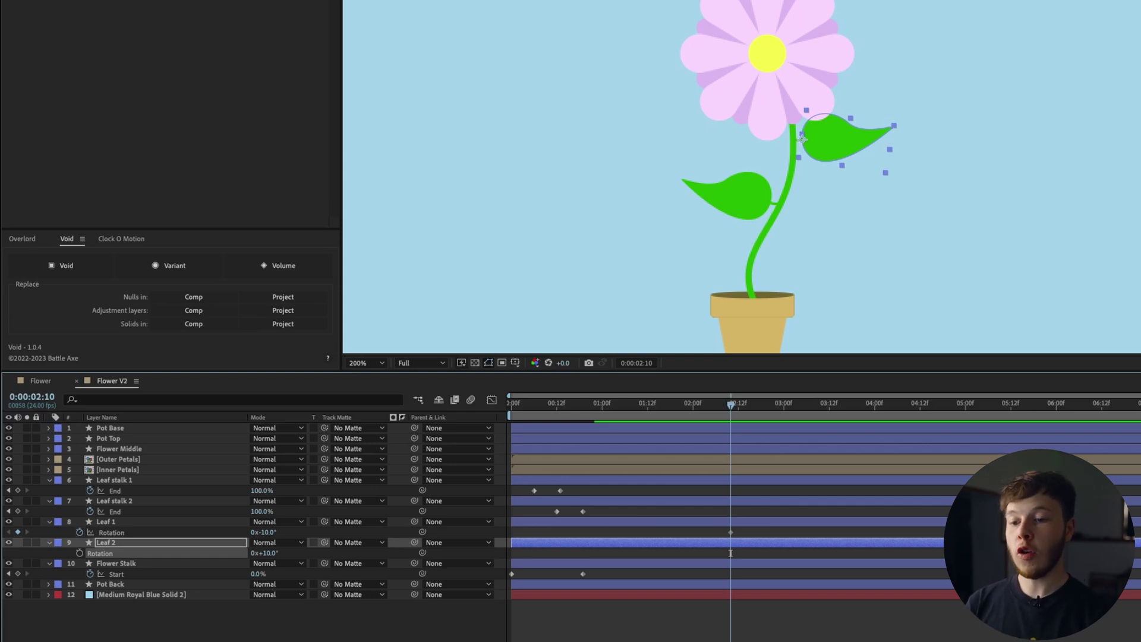
At 4:16, set Leaf 1's Rotation to +10°
drag(731, 406, 935, 416)
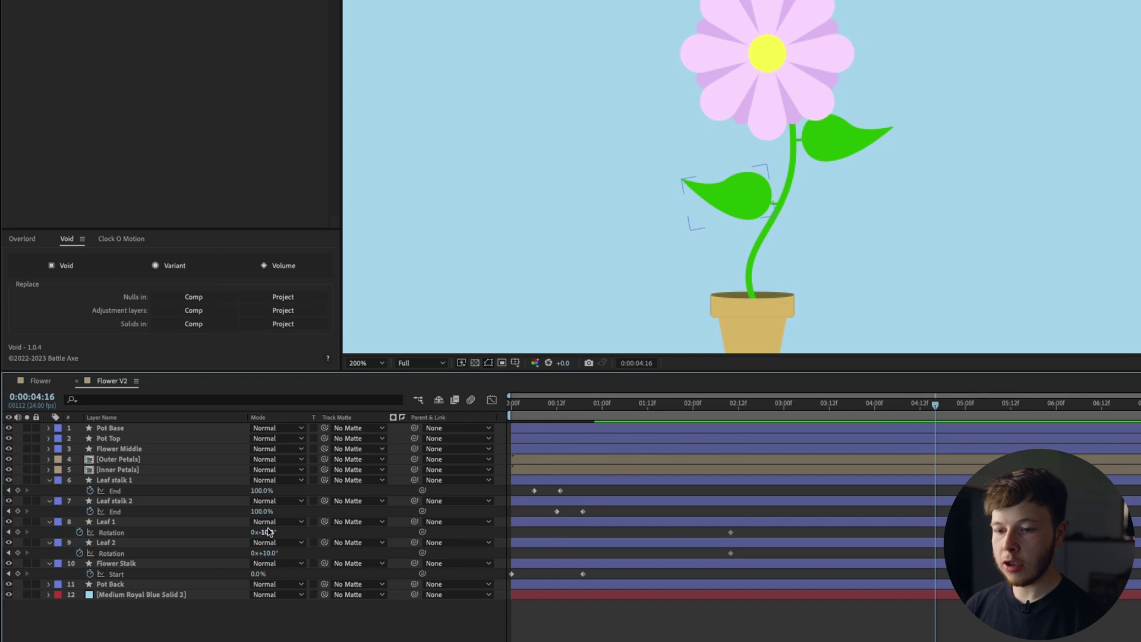
click(269, 532)
text(10)
key(Tab)
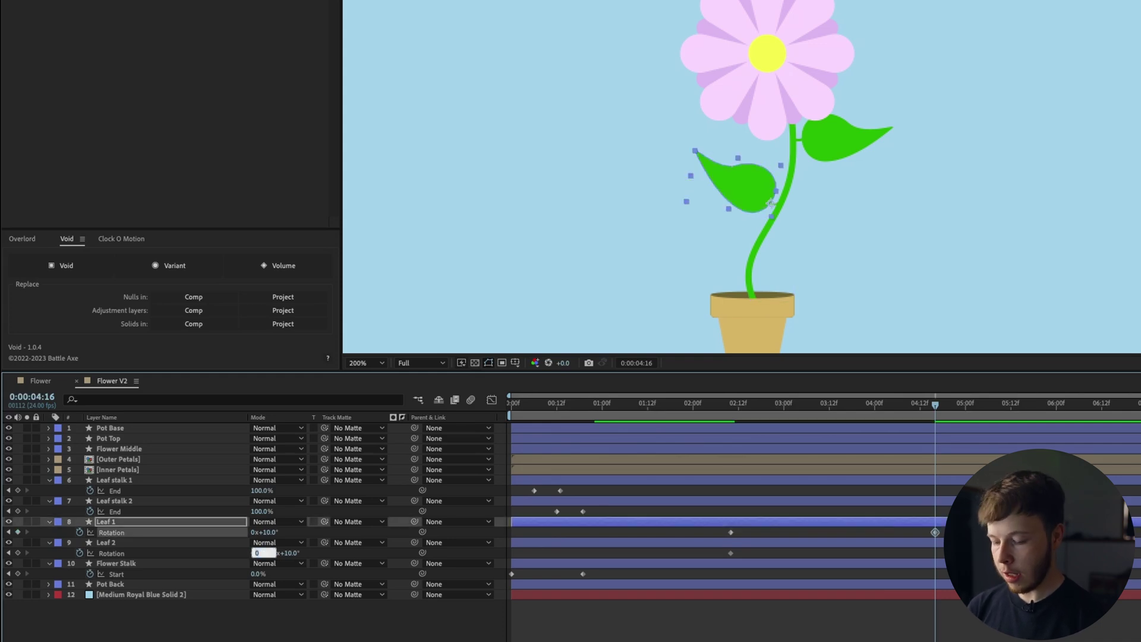
Finish Leaf 2 at -10°, ease the rotation keyframes with SLowS, and shift them to 00:00
key(Return)
drag(946, 560, 699, 526)
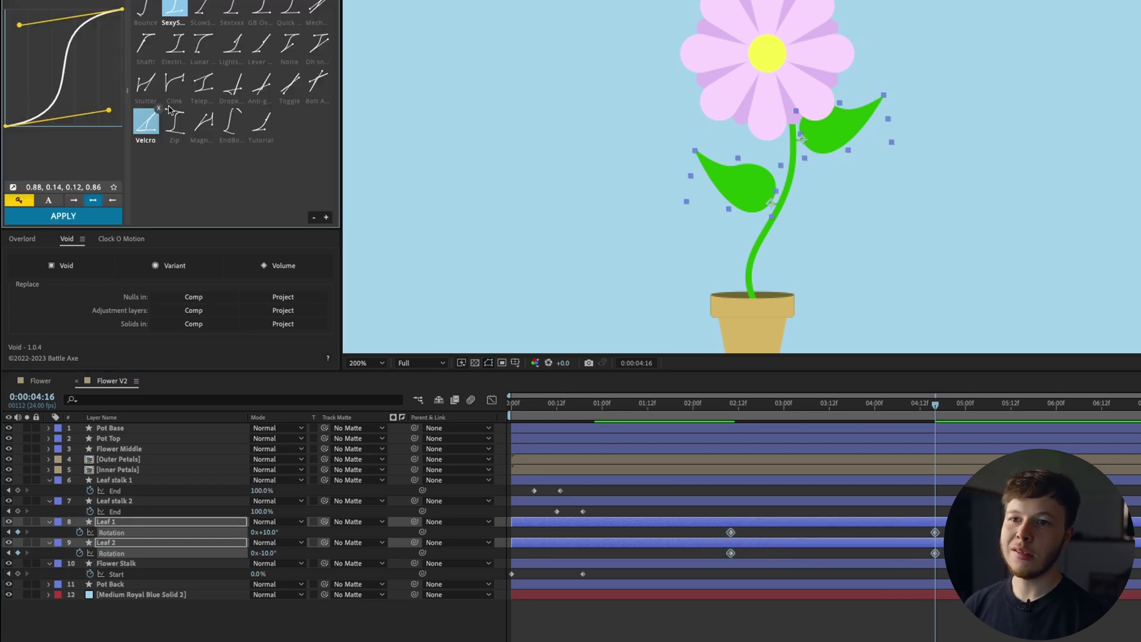
drag(158, 231, 147, 316)
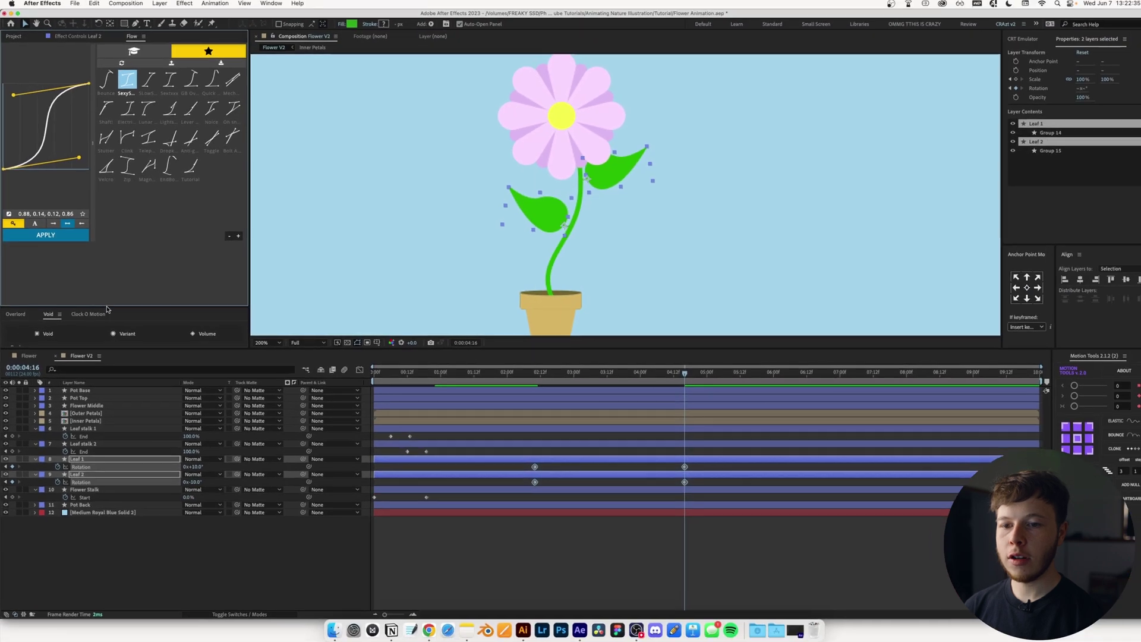
click(53, 212)
click(107, 166)
drag(533, 468, 375, 468)
click(458, 527)
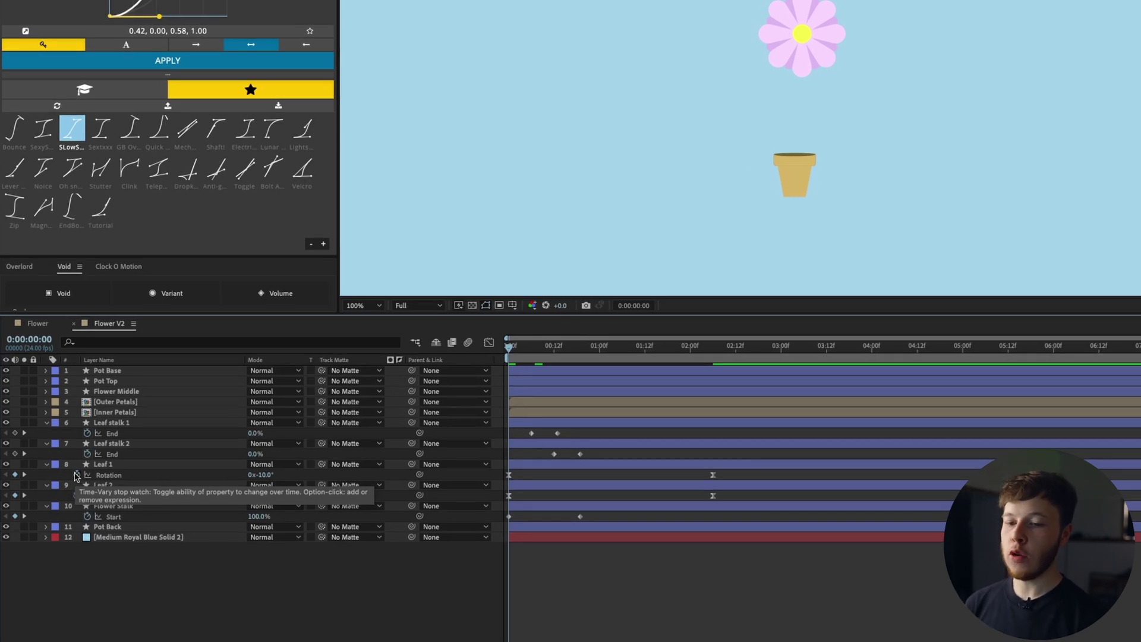
Add a loopOut("pingpong") expression to Leaf 1's Rotation and preview it
alt+click(76, 475)
text(loop)
key(Down)
key(Down)
key(Return)
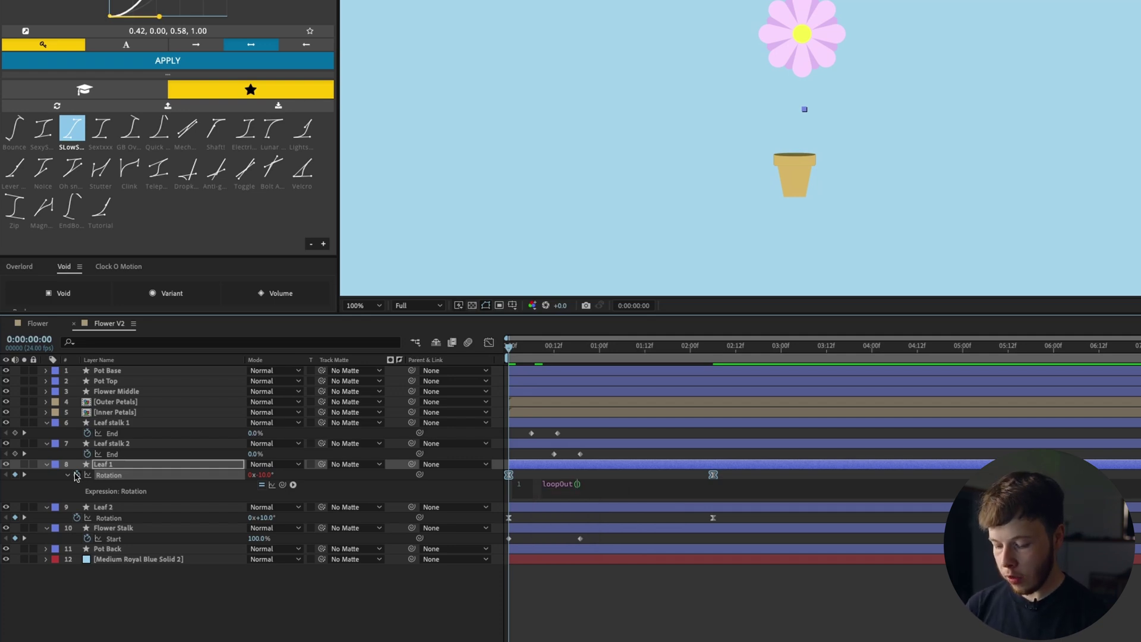
text(")
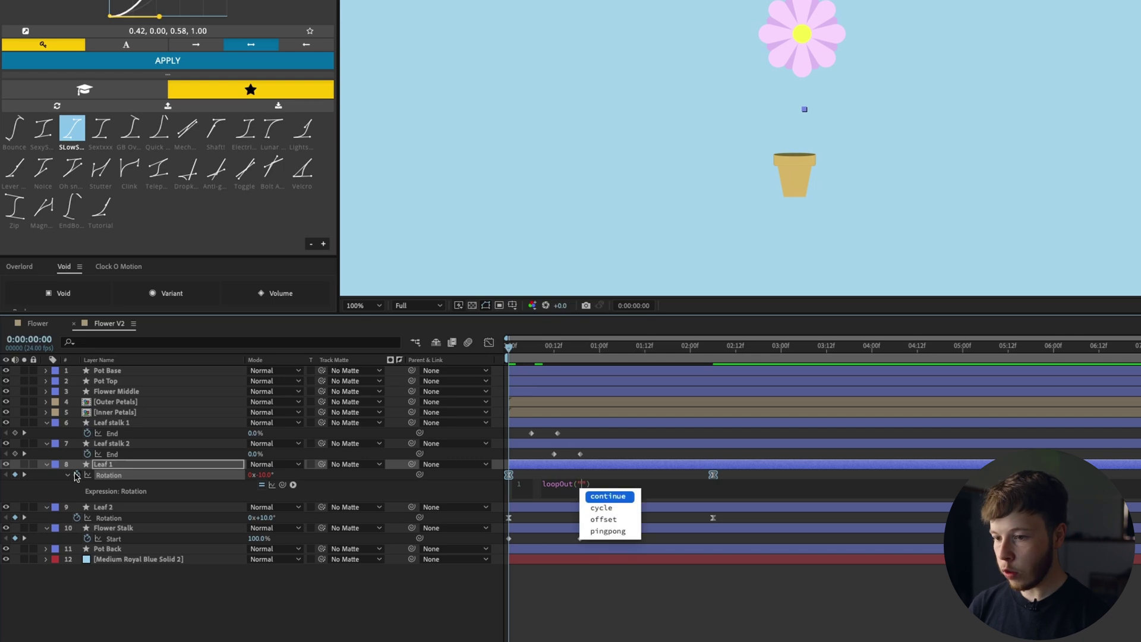
key(Down)
key(Down)
key(Down)
key(Return)
click(320, 538)
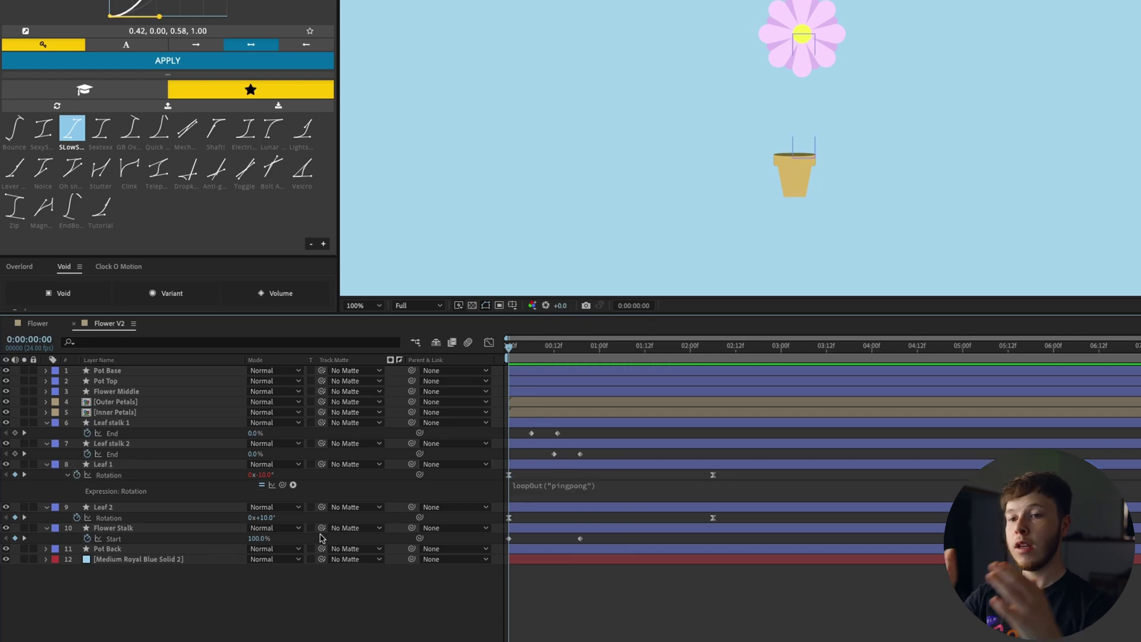
click(131, 606)
key(space)
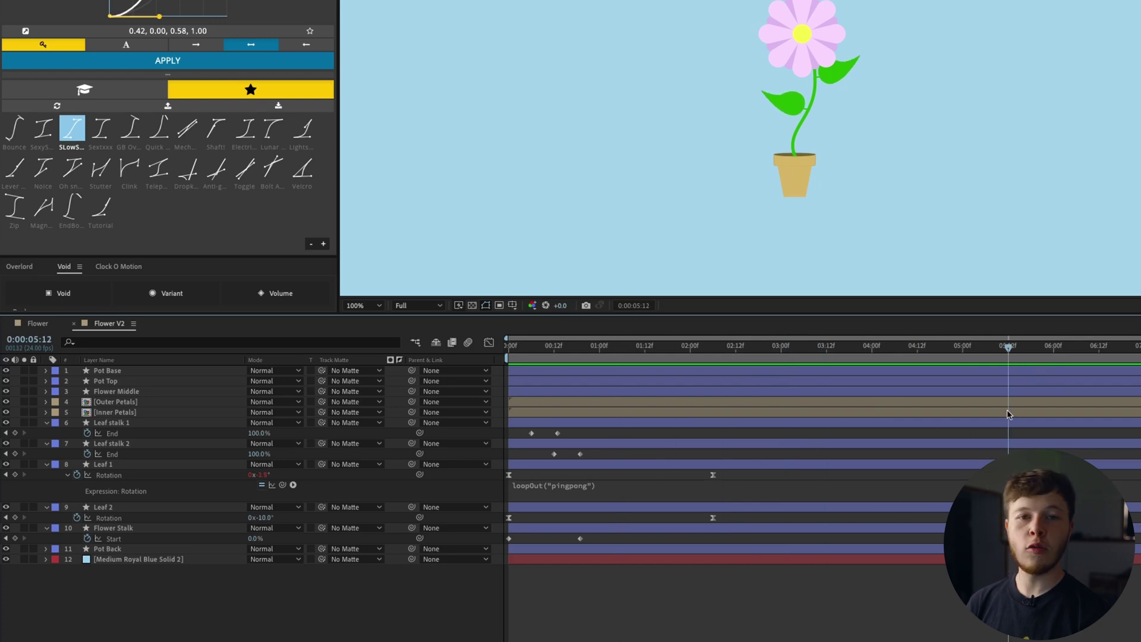
Copy Leaf 1's Rotation expression only onto Leaf 2's Rotation and preview from the start
right_click(112, 478)
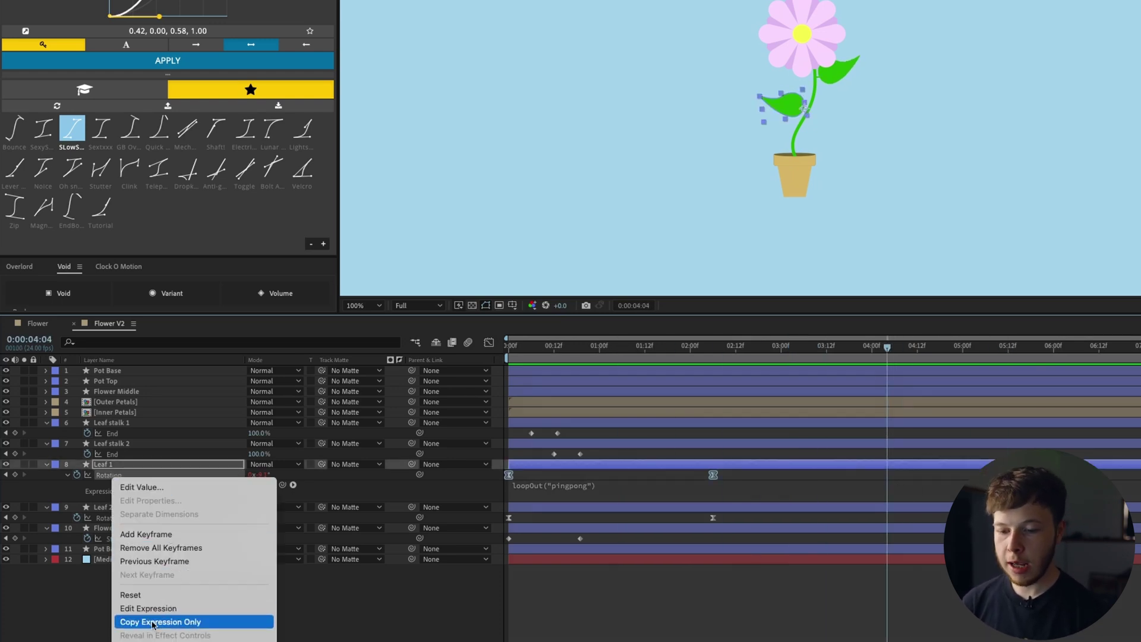
click(153, 622)
click(110, 518)
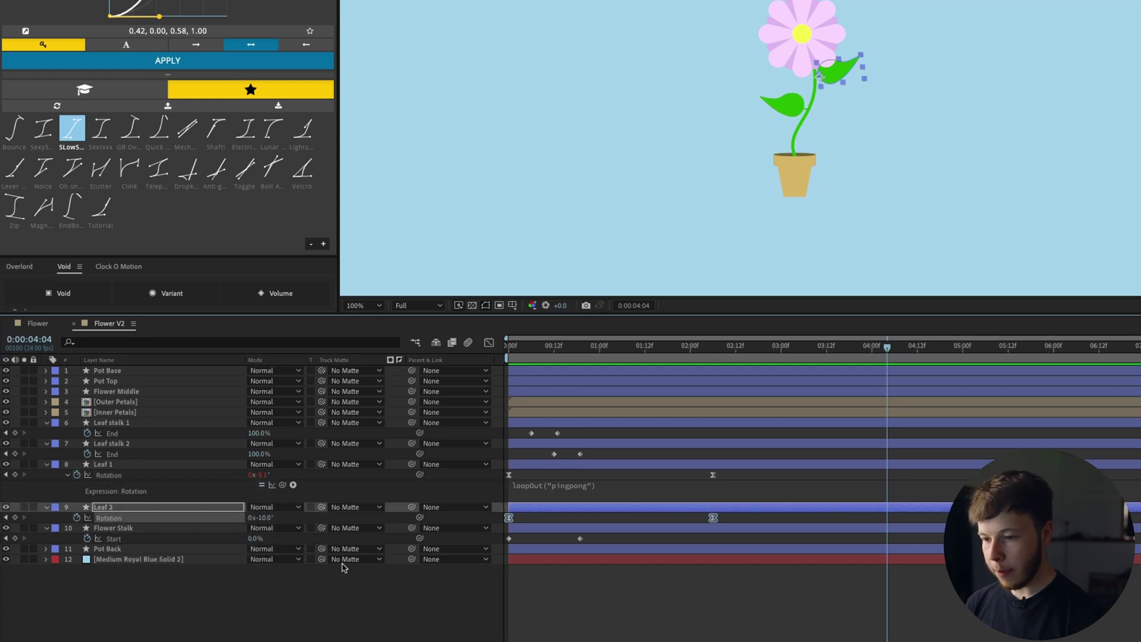
key(ctrl+v)
click(804, 599)
key(Home)
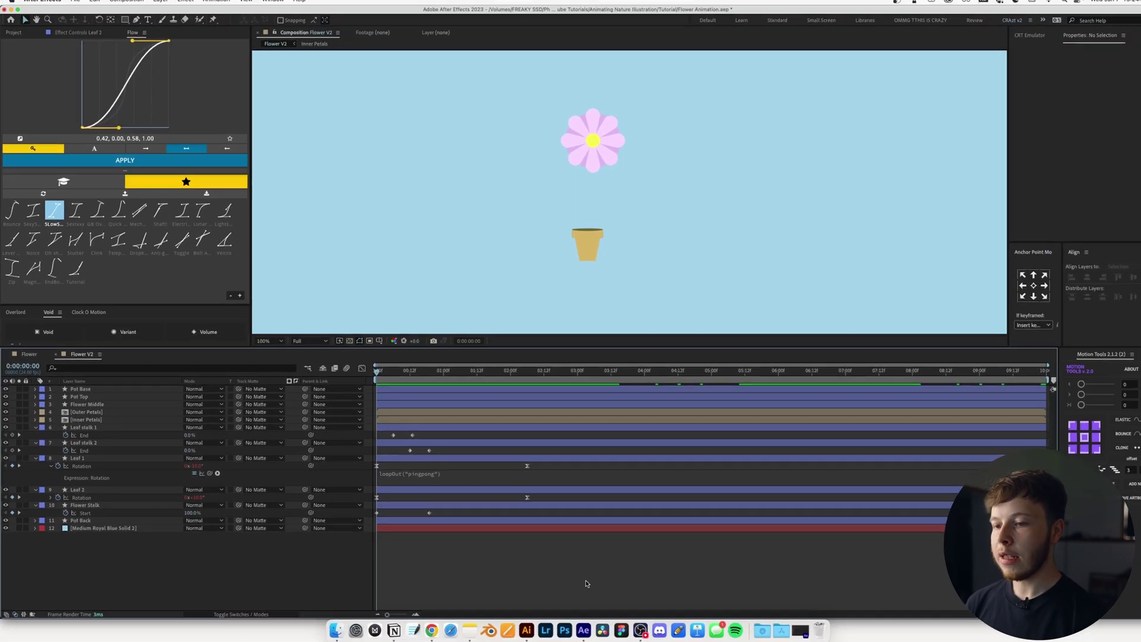
key(space)
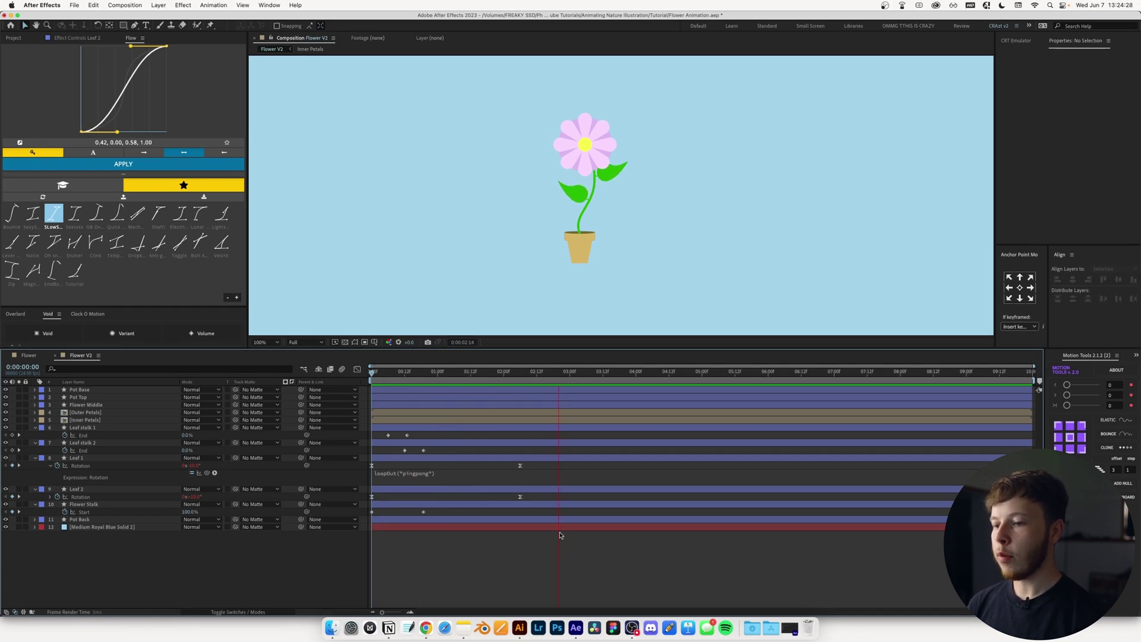
Drag both leaves' second Rotation keyframes later to slow the sway, then preview from the start
drag(539, 499, 537, 467)
click(550, 471)
click(538, 465)
click(575, 549)
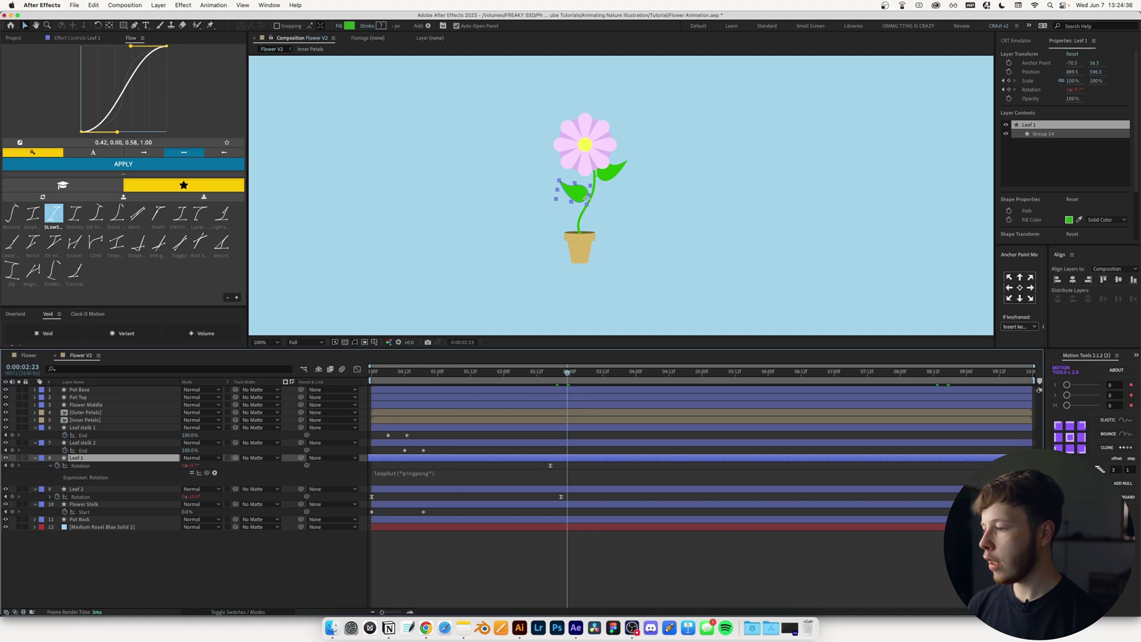
key(Home)
key(space)
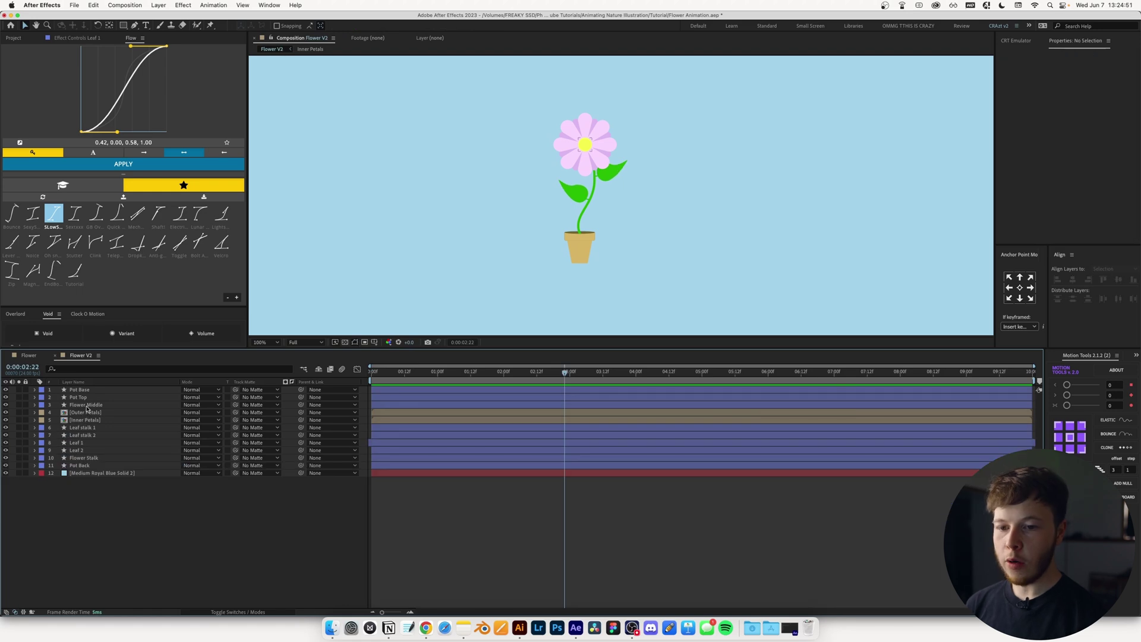
Keyframe Flower Middle's Scale from 0% at 00:00 to 100% at 00:12
click(88, 405)
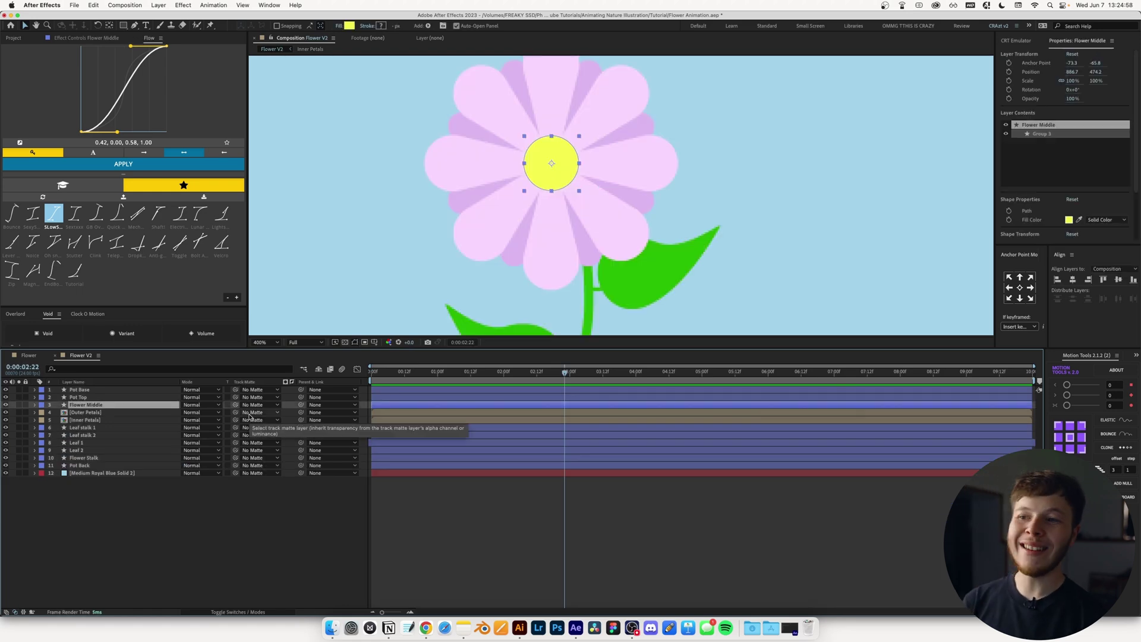
key(s)
click(405, 373)
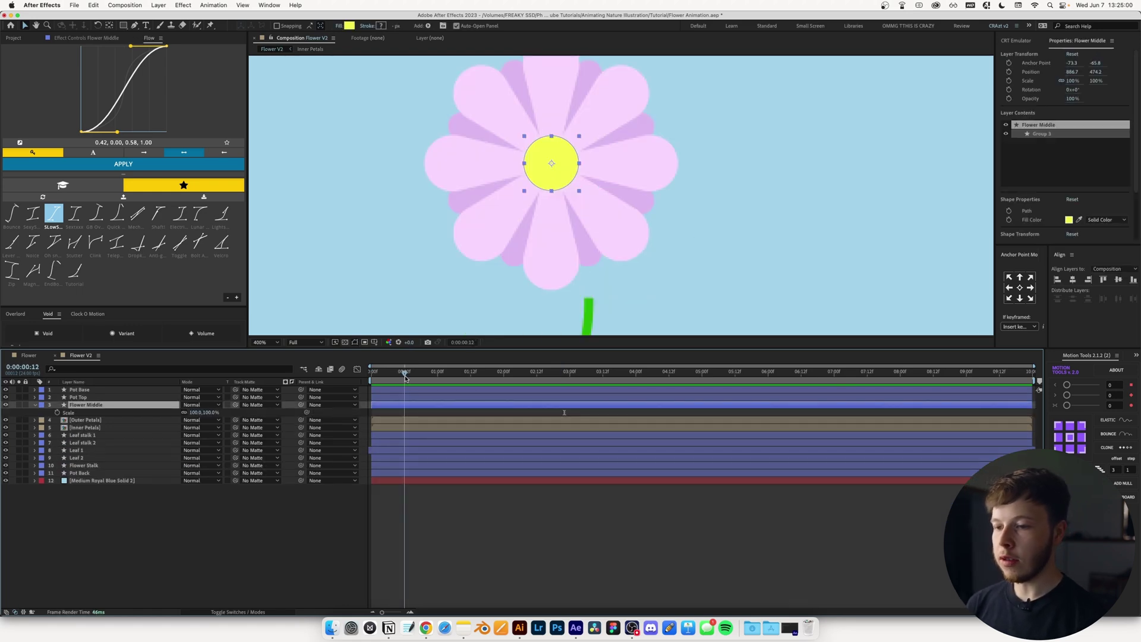
click(57, 412)
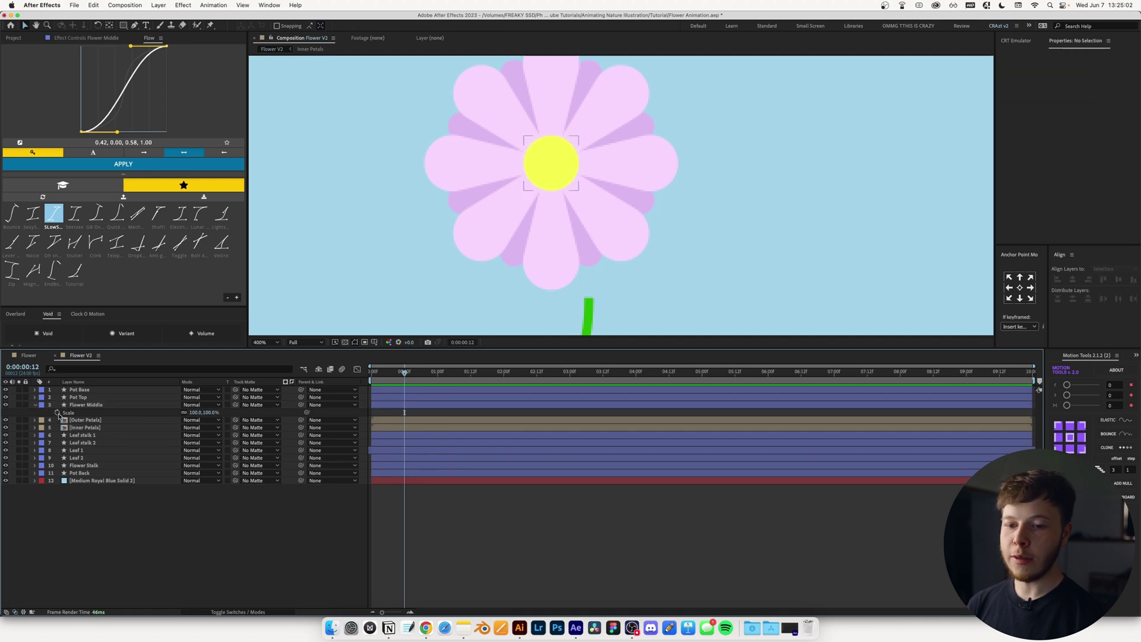
key(Home)
click(196, 412)
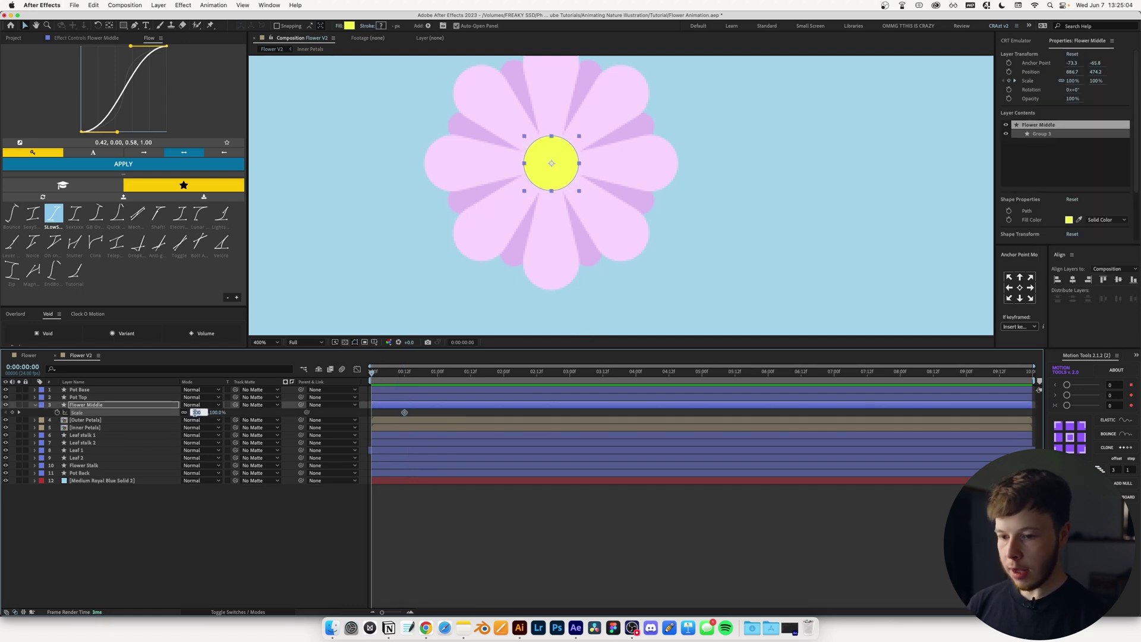
key(Return)
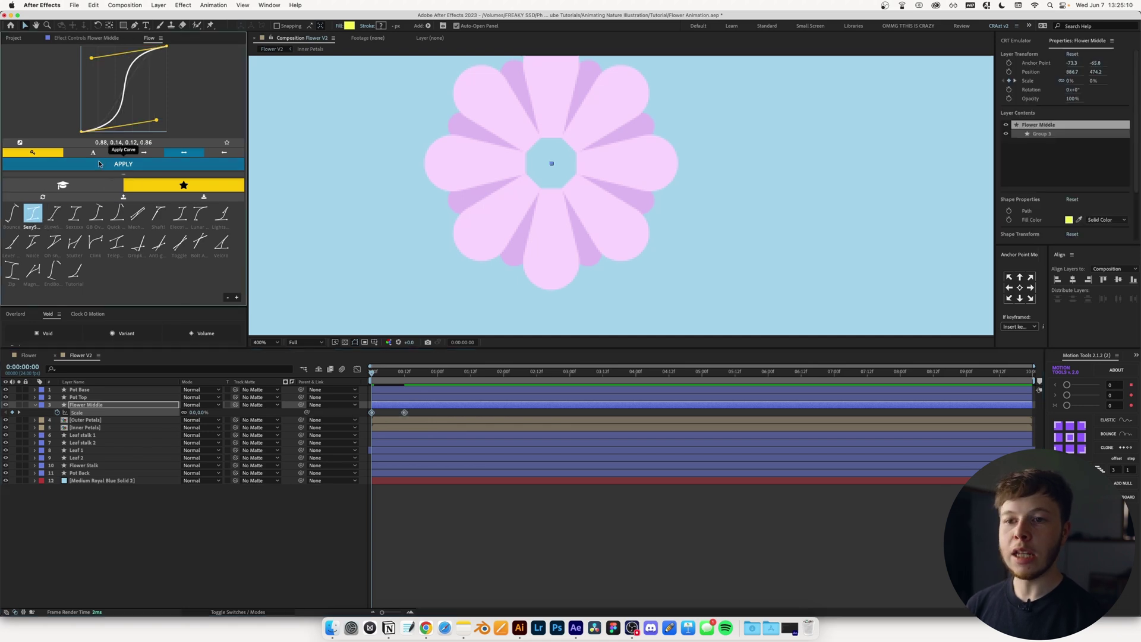
Apply the Sexys ease to the centre's Scale keyframes and reveal all keyframed properties
click(85, 531)
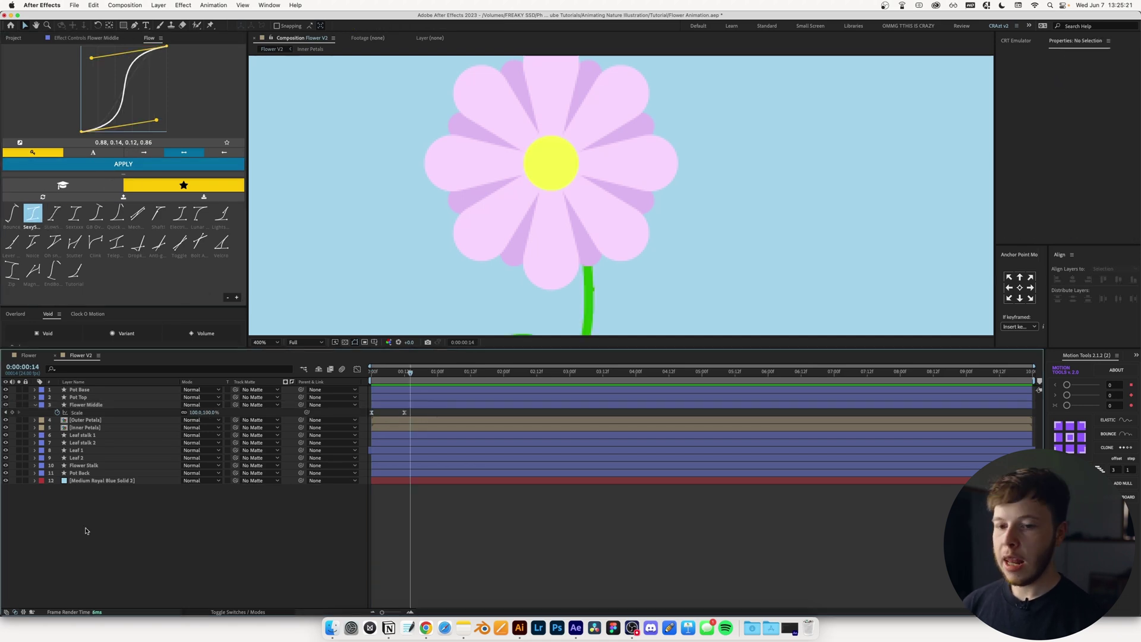
key(u)
key(u)
key(u)
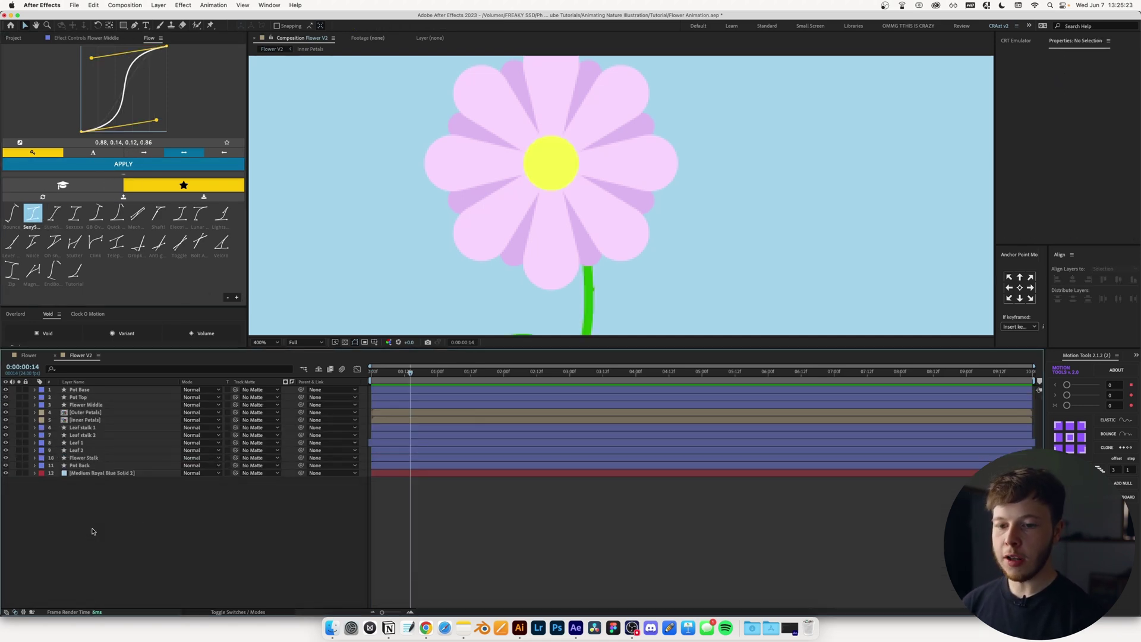
key(u)
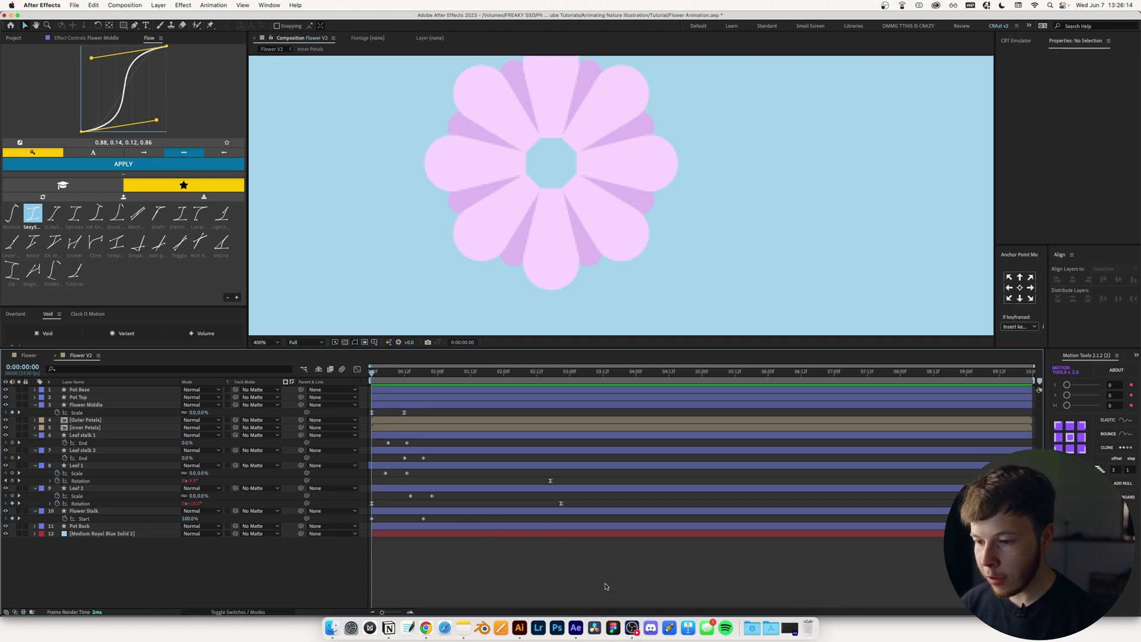
Apply the SLowS ease to the stalk, leaf stalk and leaf keyframes, then preview from the start
drag(491, 598, 382, 429)
key(shift+slash)
click(53, 213)
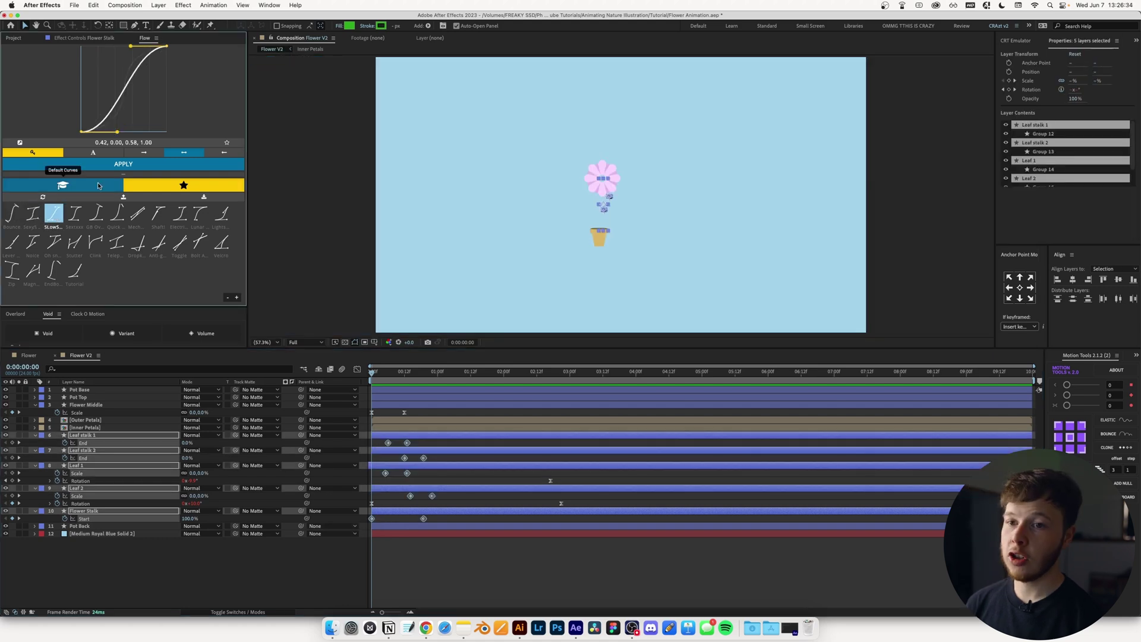
click(113, 164)
click(442, 586)
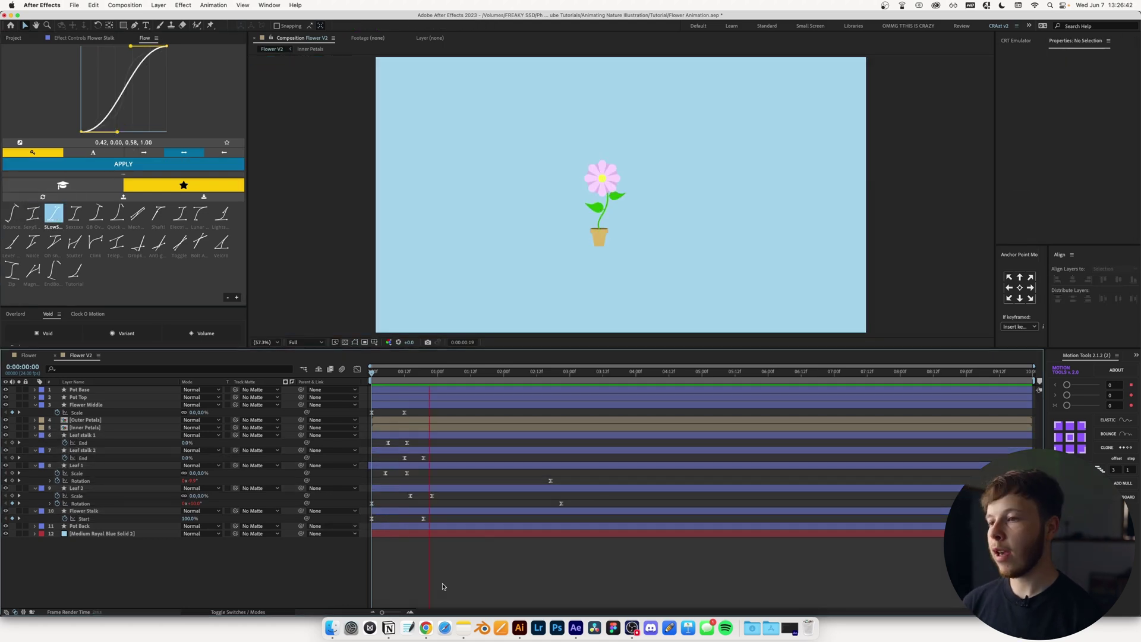
key(space)
scroll(576, 232, up, 2)
key(Home)
key(space)
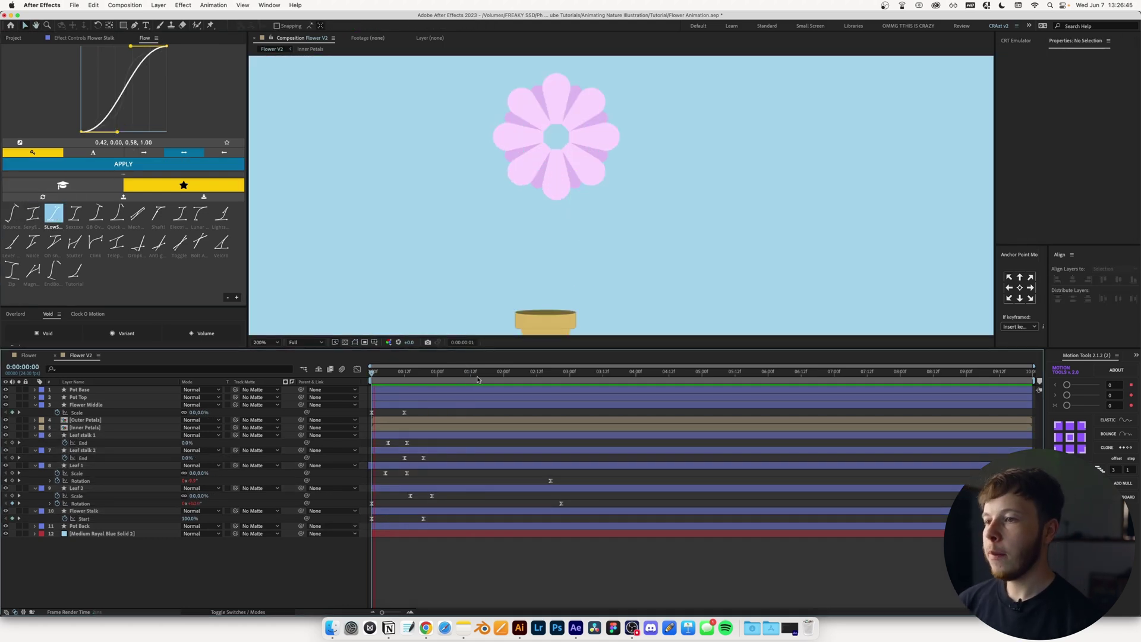
key(space)
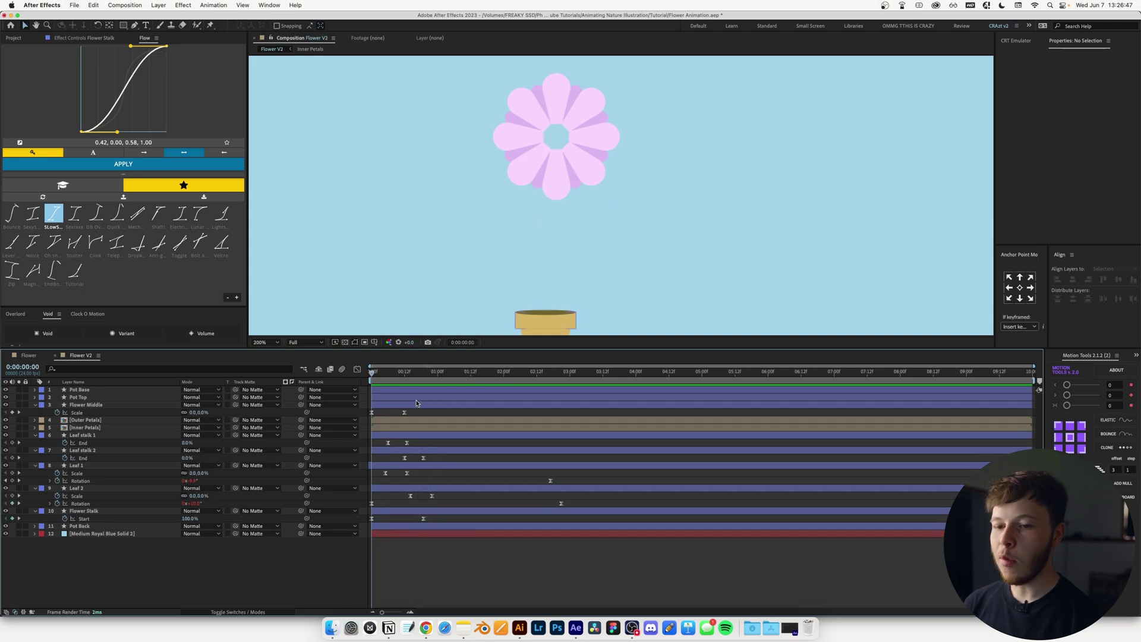
drag(414, 418, 365, 409)
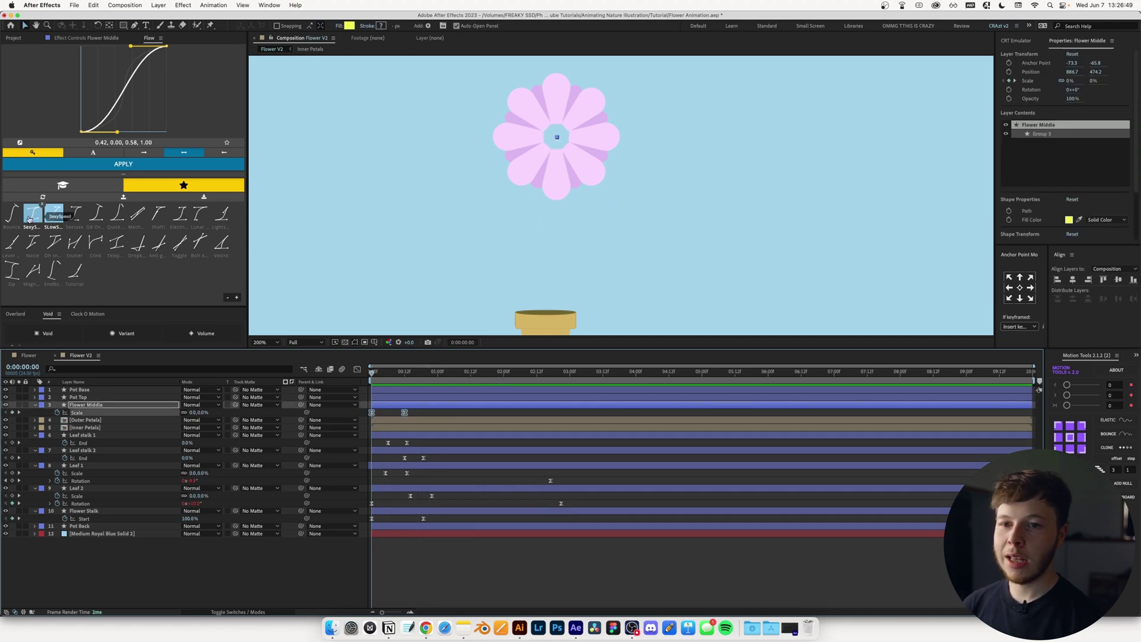
Apply the steep 0.88, 0.14, 0.12, 0.86 ease curve to Flower Middle's keyframes
click(33, 213)
click(93, 163)
key(space)
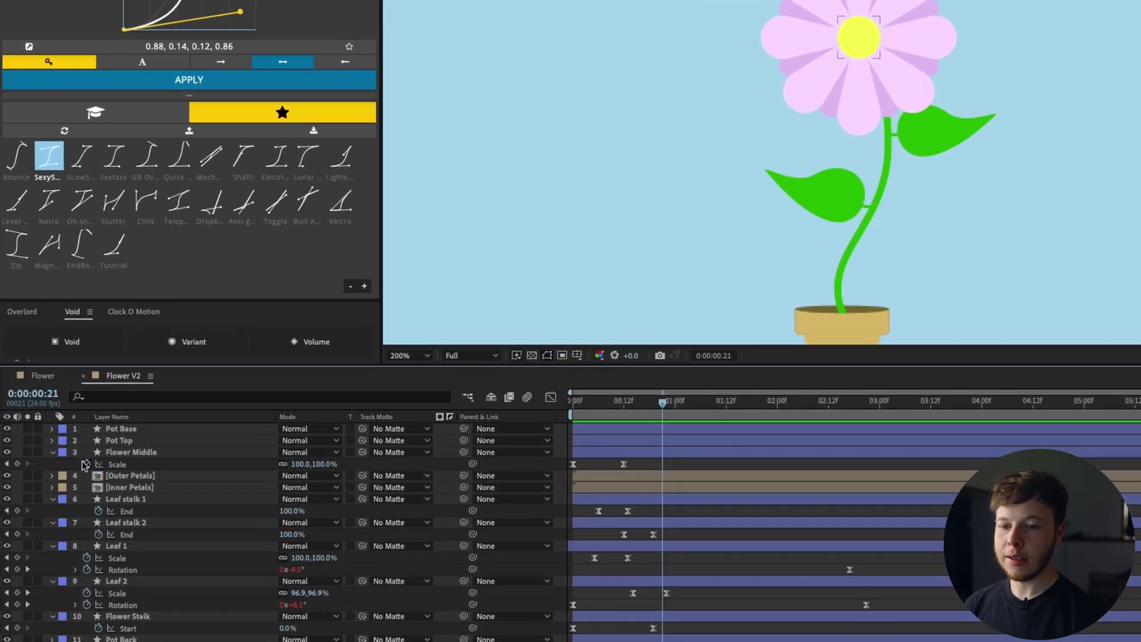
Paste the bounce expression onto Flower Middle's Scale and check its overshoot and decay
alt+click(86, 464)
key(ctrl+v)
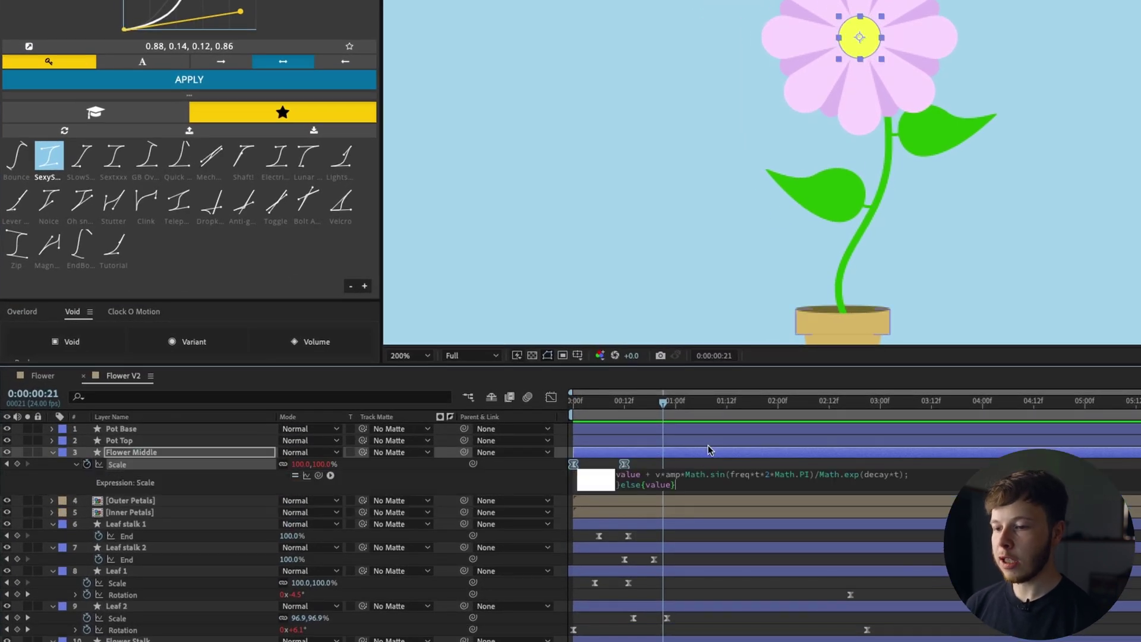
scroll(682, 475, up, 5)
scroll(682, 476, down, 1)
click(691, 455)
key(space)
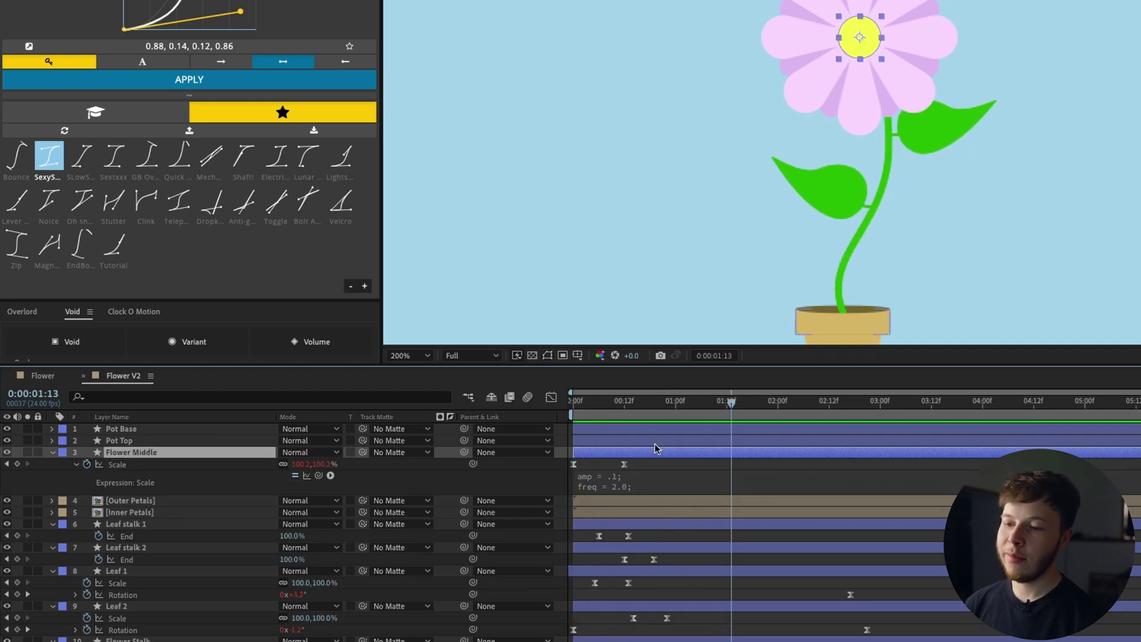
key(space)
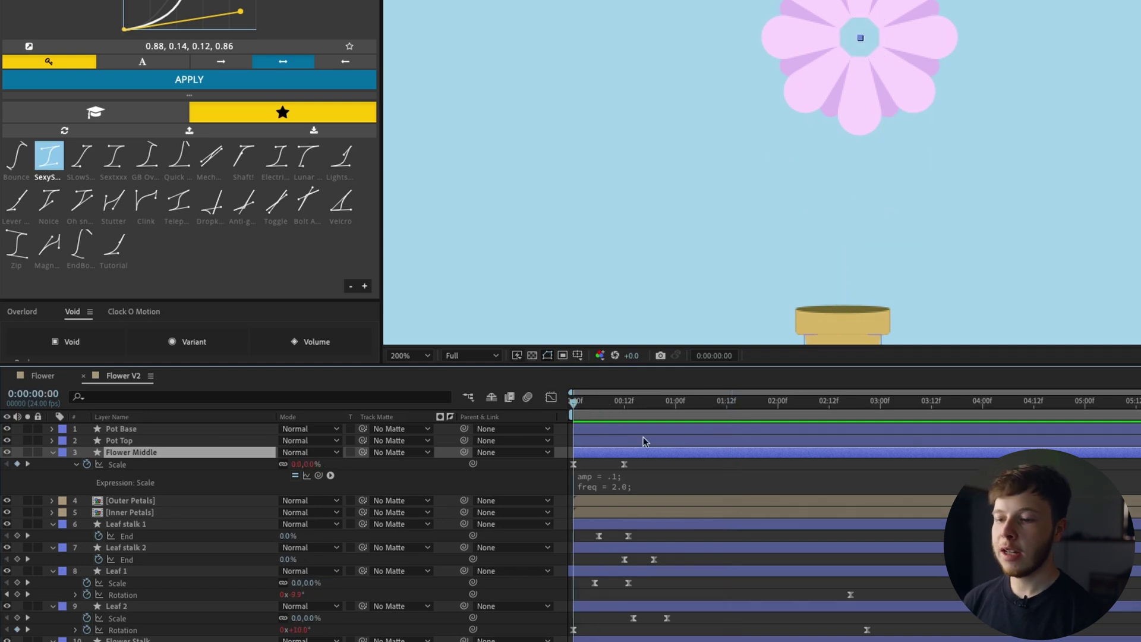
click(672, 473)
click(685, 495)
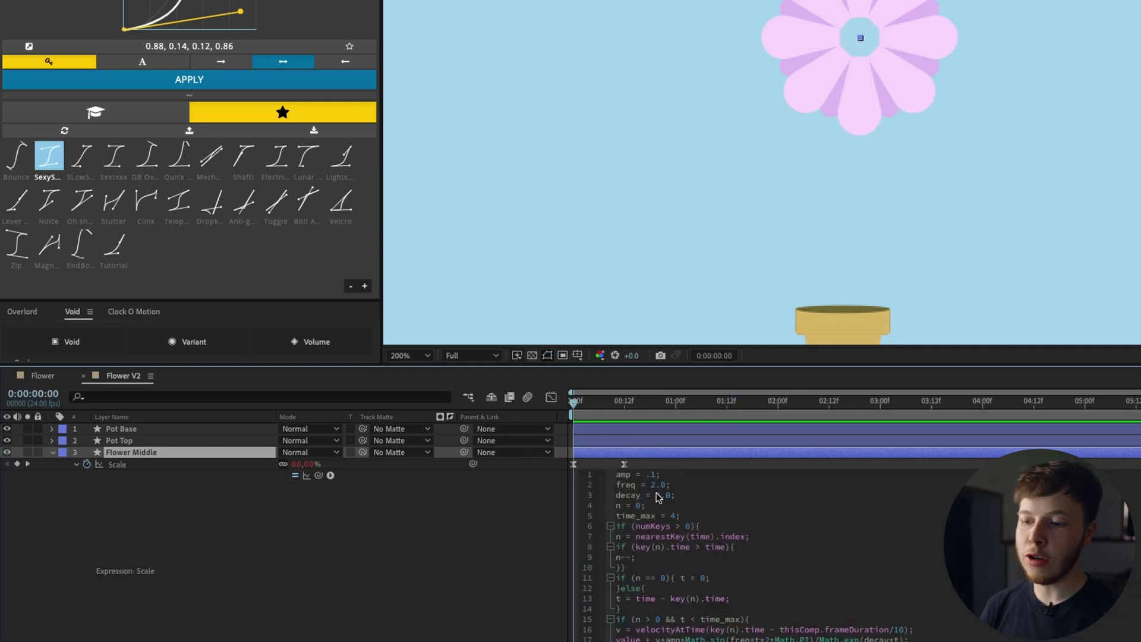
Copy the Scale expression only and paste it onto Leaf 1 and Leaf 2 Scale
right_click(122, 465)
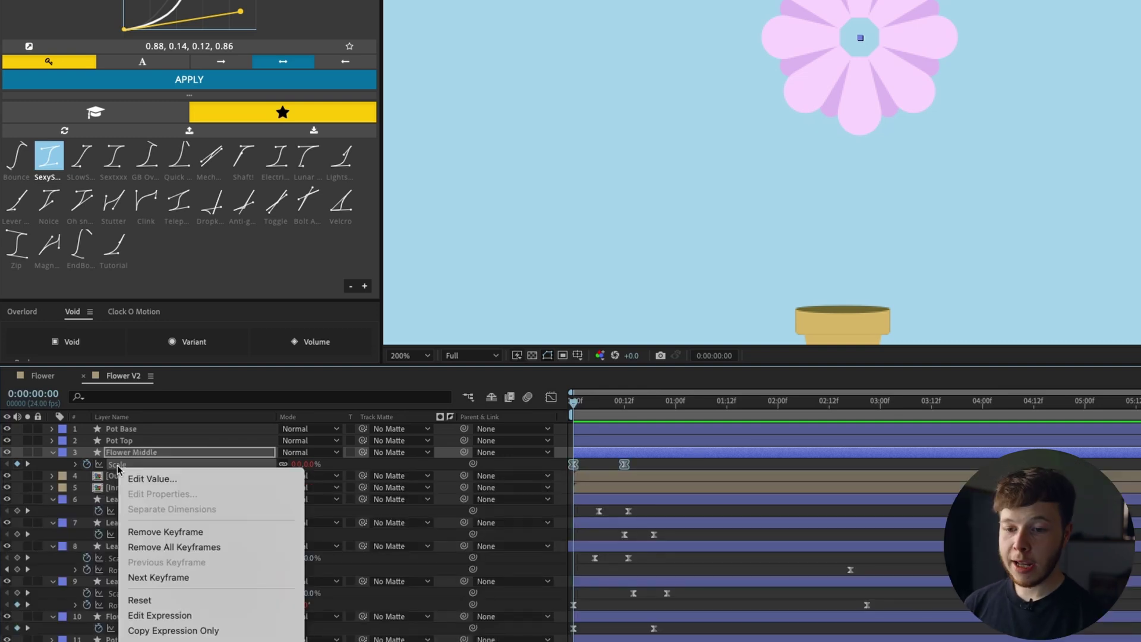
click(158, 630)
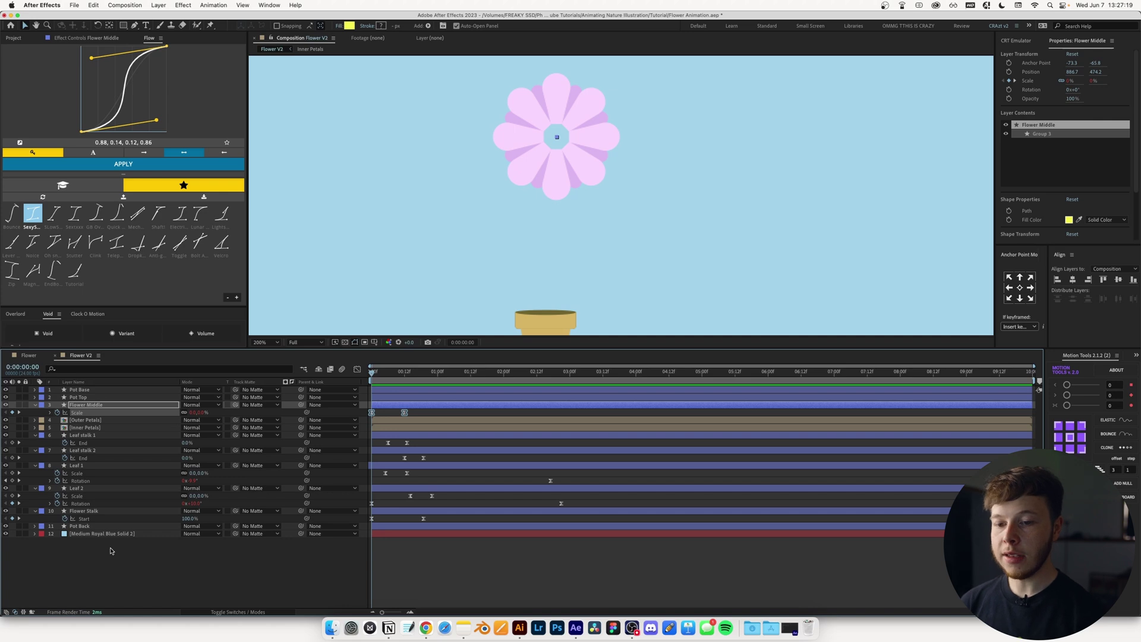
click(79, 474)
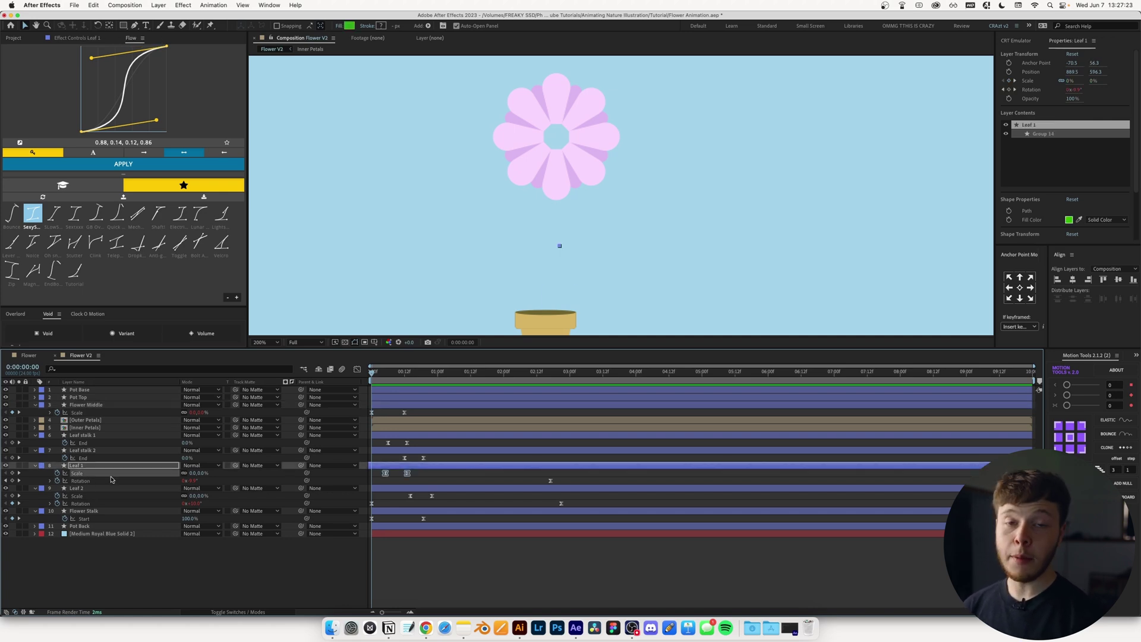
click(82, 497)
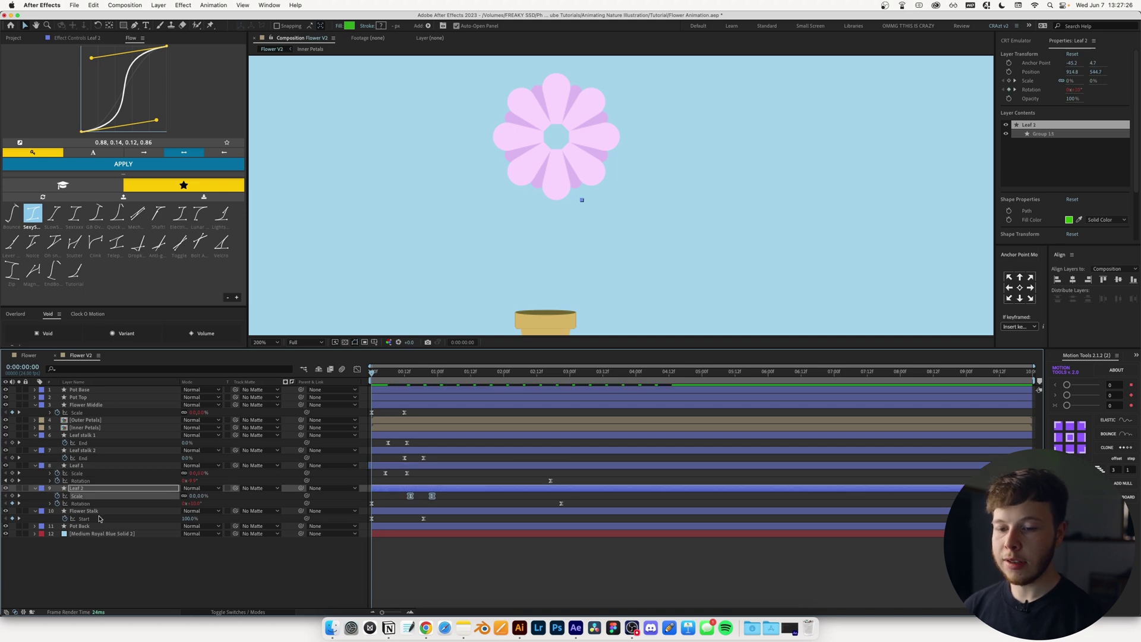
click(168, 569)
key(space)
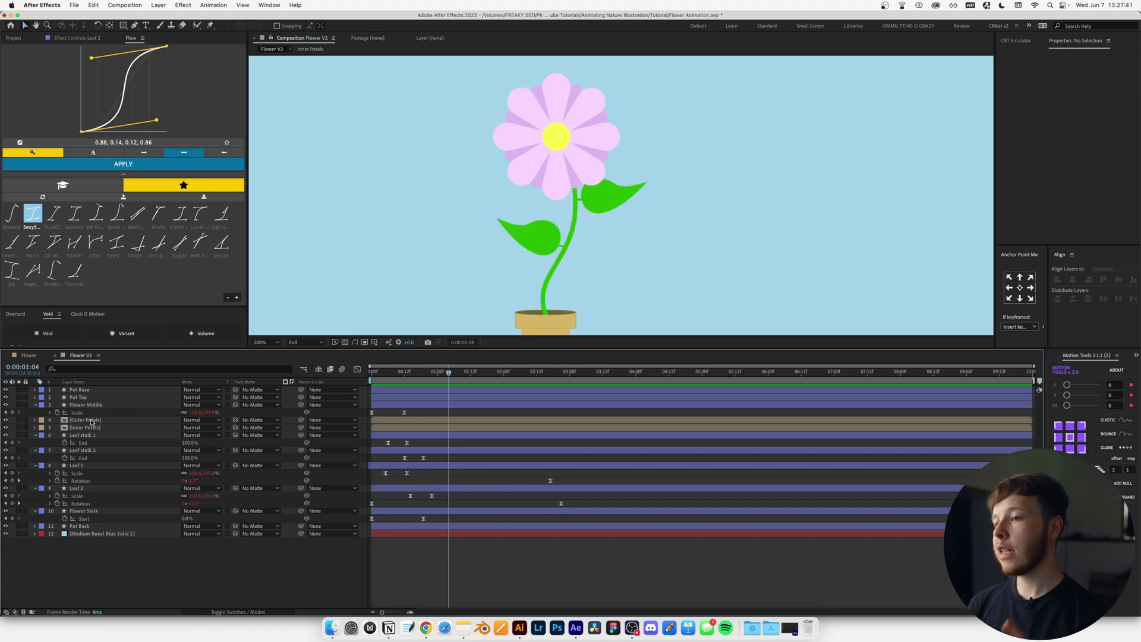
Open Outer Petals and move the petal groups' anchor points to the flower centre
double_click(92, 420)
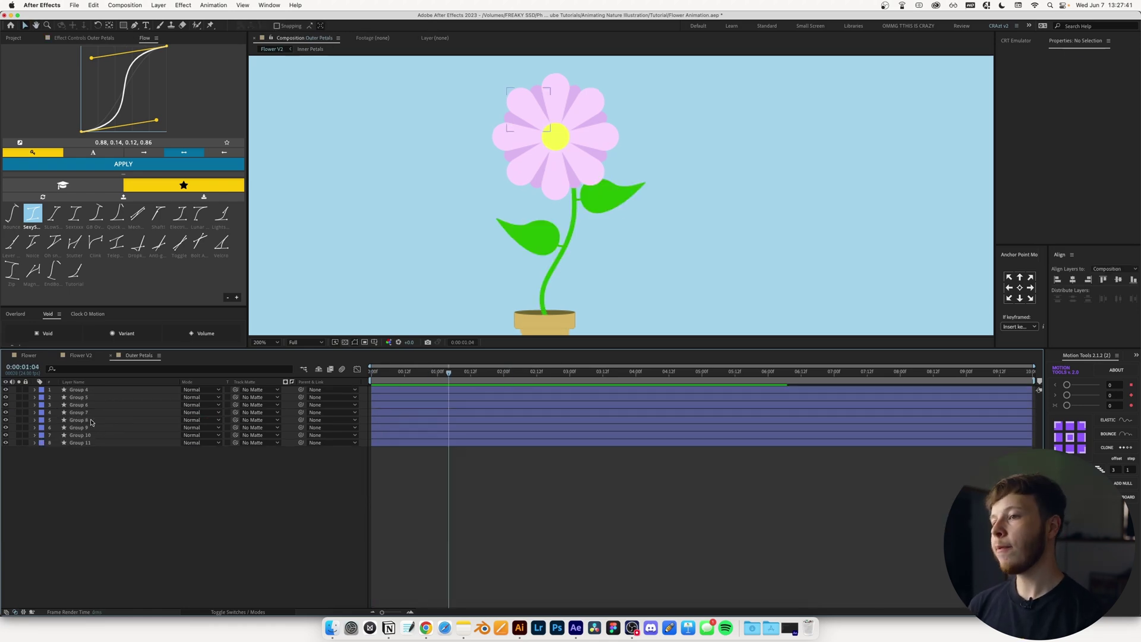
drag(581, 121, 543, 201)
key(period)
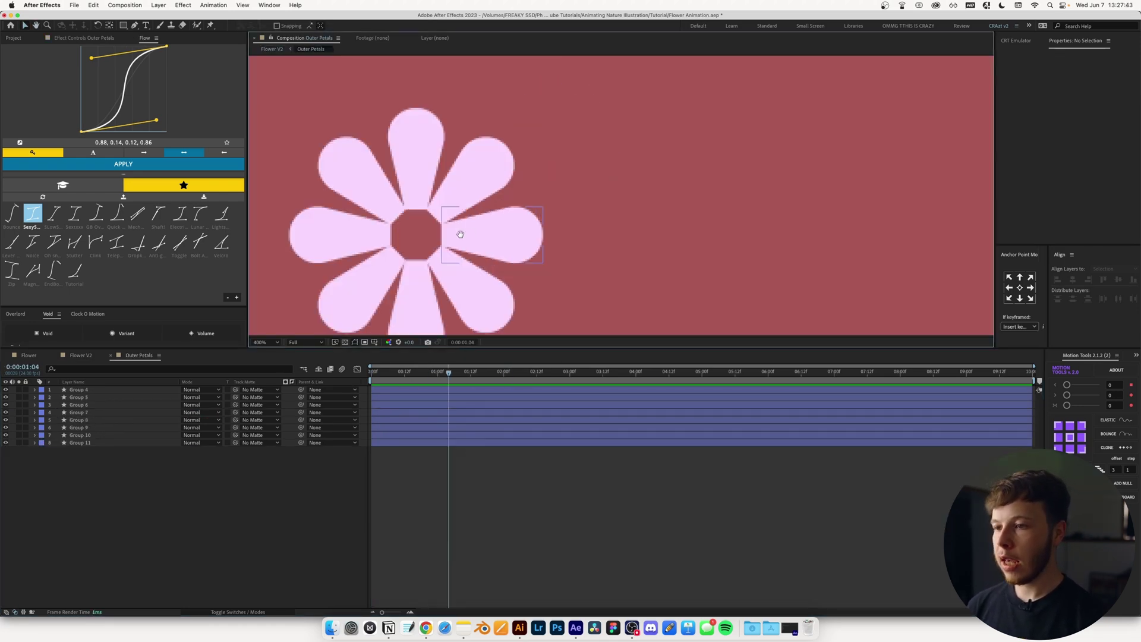
drag(463, 237, 555, 185)
click(88, 389)
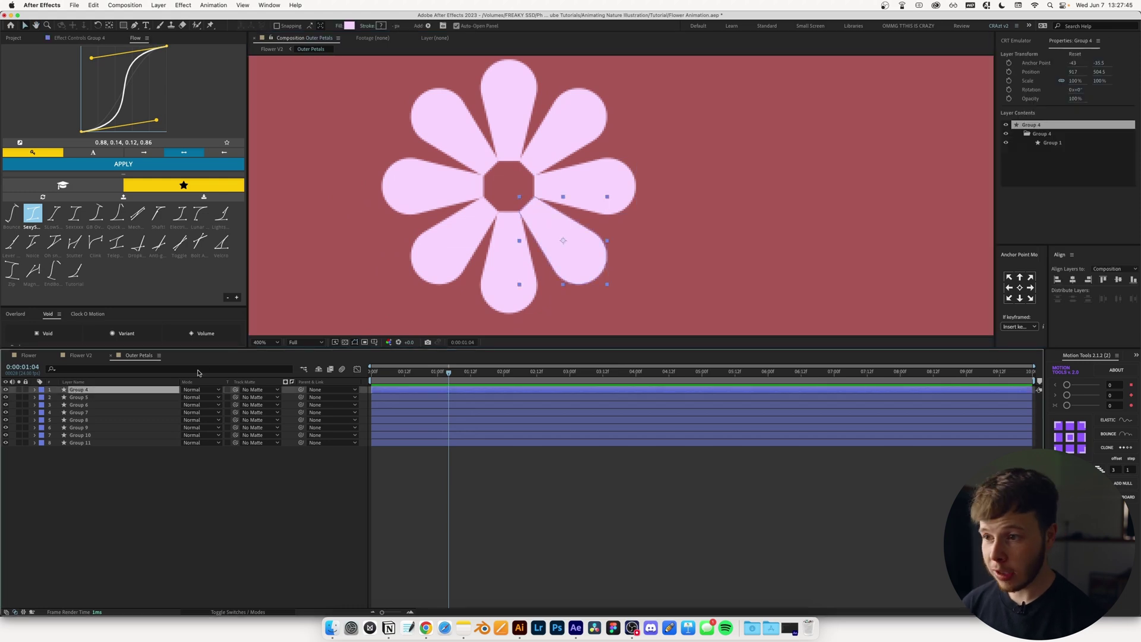
key(y)
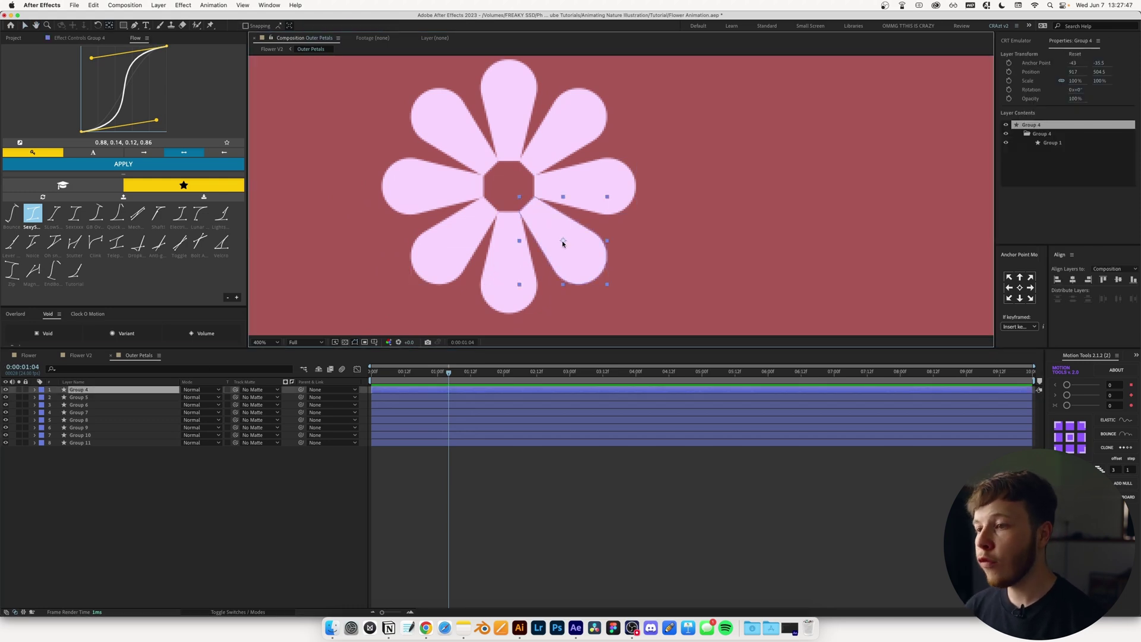
drag(562, 243, 527, 205)
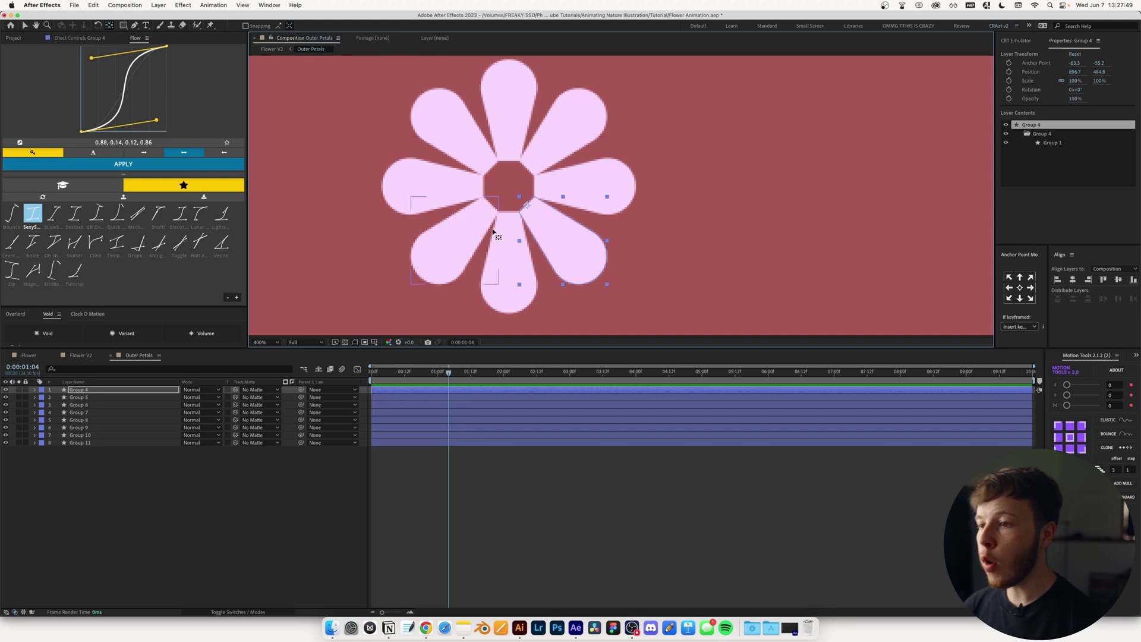
click(585, 178)
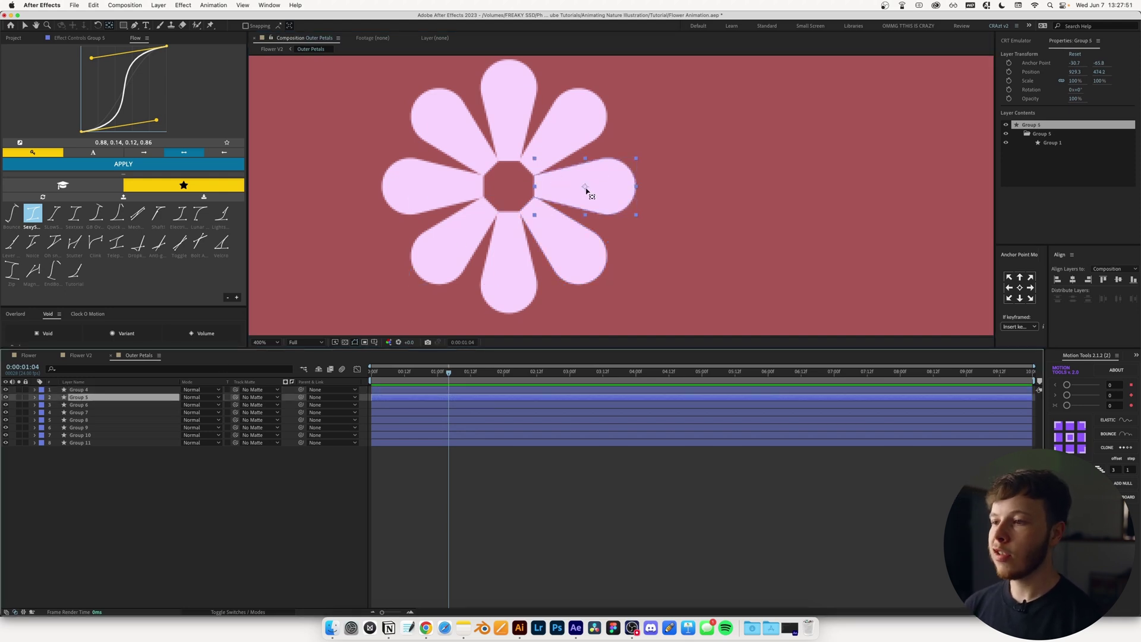
click(1008, 288)
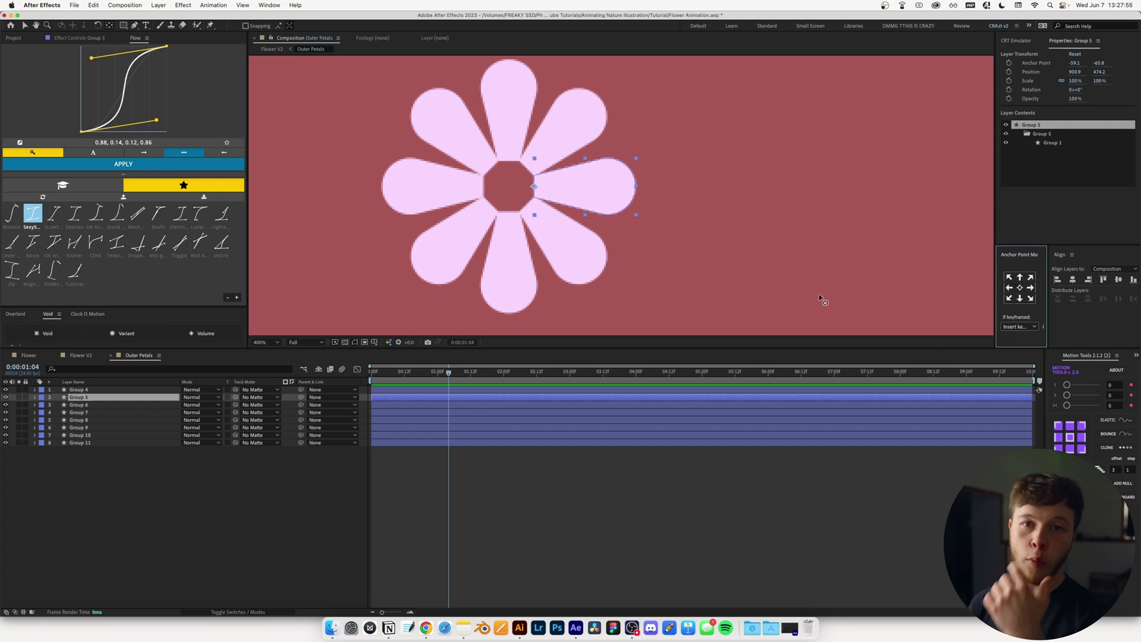
click(563, 135)
drag(563, 136, 525, 169)
Key all eight petals' Scale at 100% at 00:12 and 0% at frame 0
drag(182, 479, 47, 383)
key(s)
drag(406, 373, 404, 372)
key(alt+shift+s)
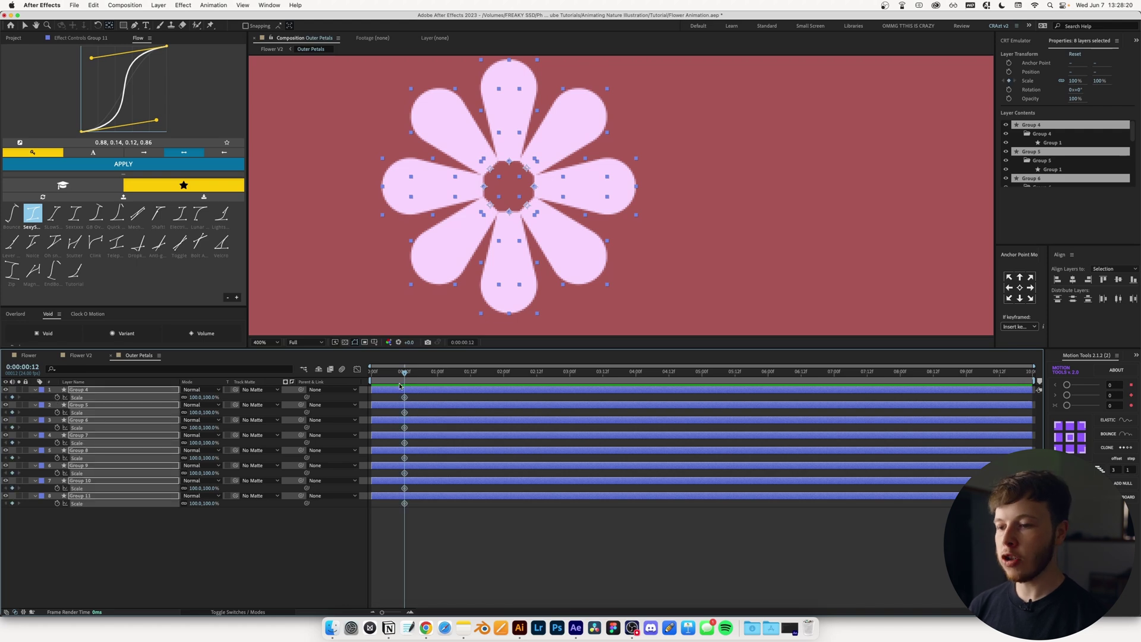
key(Home)
click(194, 397)
text(0)
key(Return)
Ease the petal Scale keyframes with Flow and preview the petals growing in
drag(461, 535, 318, 386)
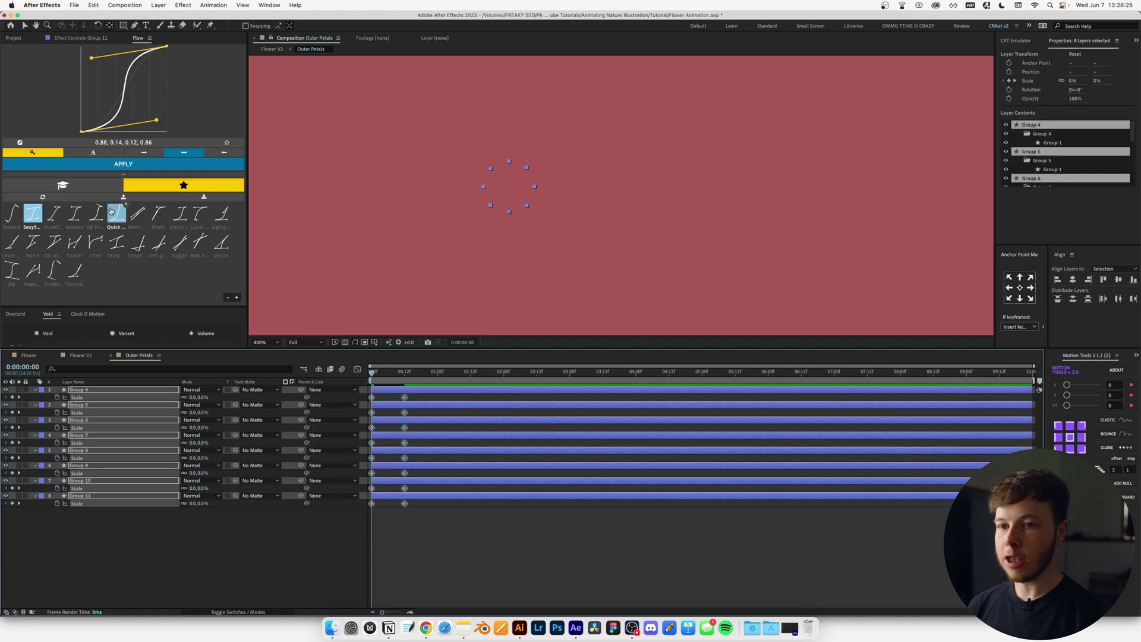
click(116, 164)
click(512, 512)
key(space)
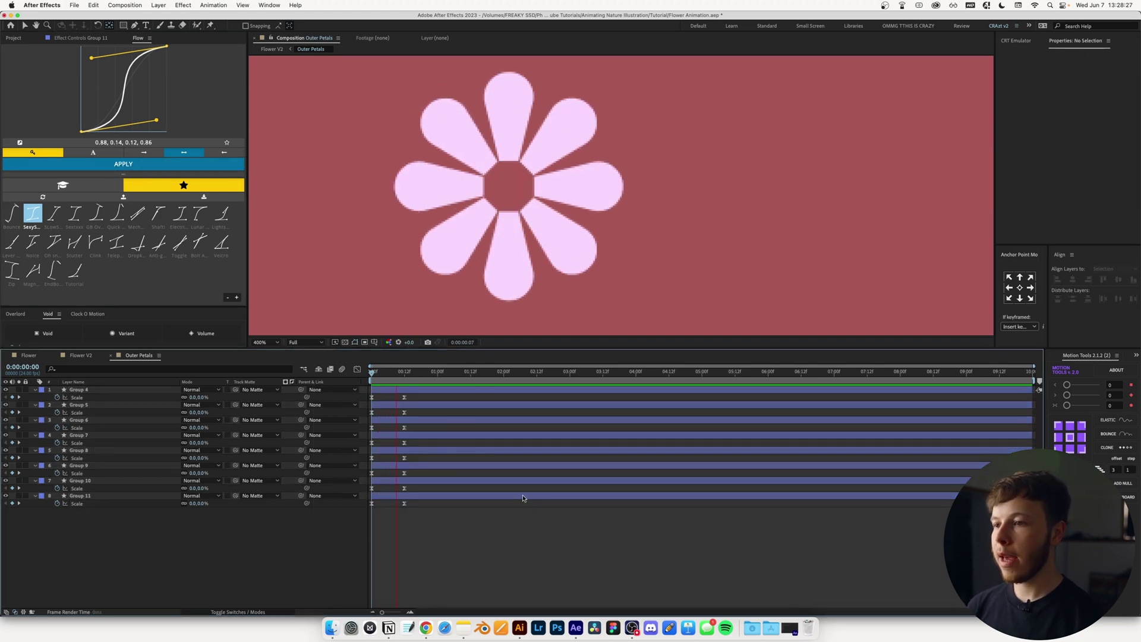
click(74, 390)
drag(160, 560, 14, 385)
click(109, 526)
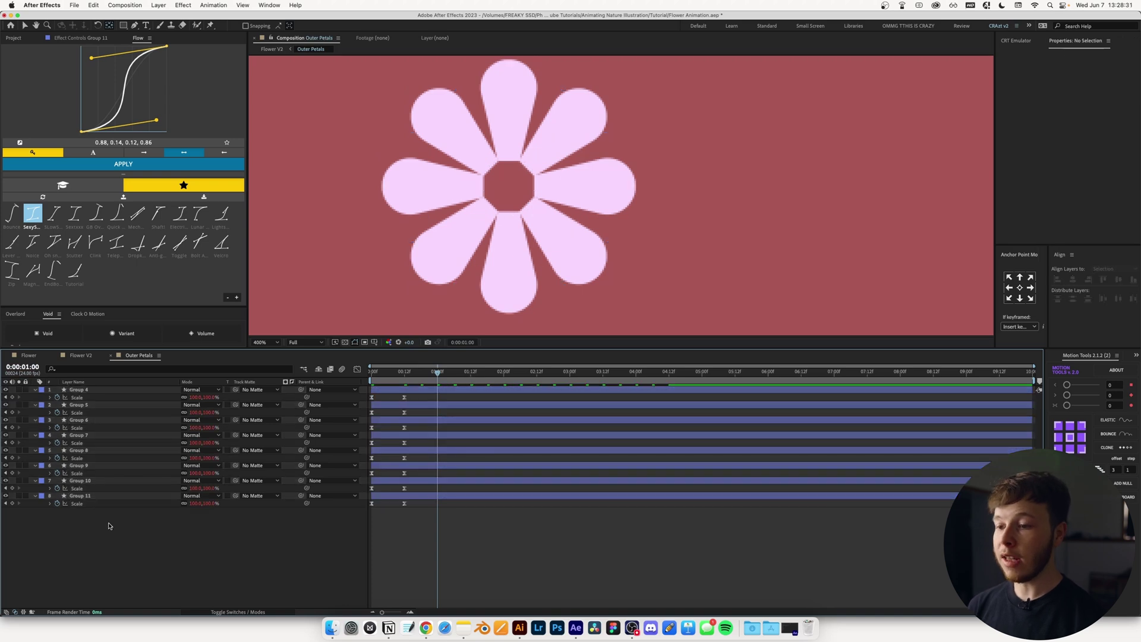
key(Home)
Stagger the outer petal layers so each starts 3 frames after the previous
key(space)
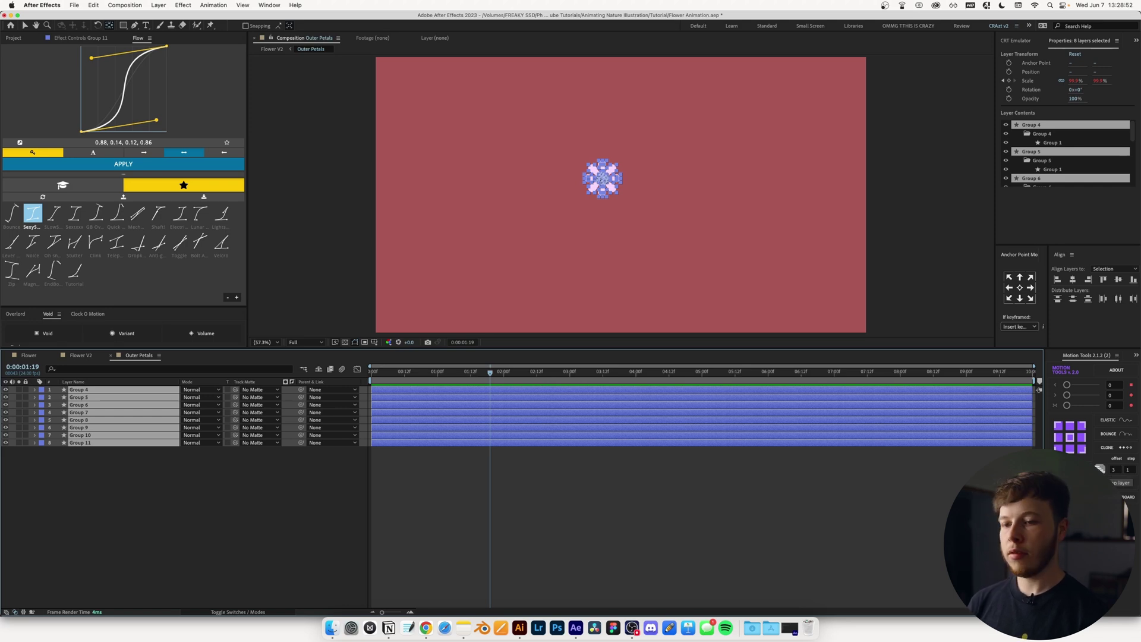
click(1100, 469)
click(547, 523)
Reveal Group 4's animated Scale and select its keyframes for copying
click(83, 390)
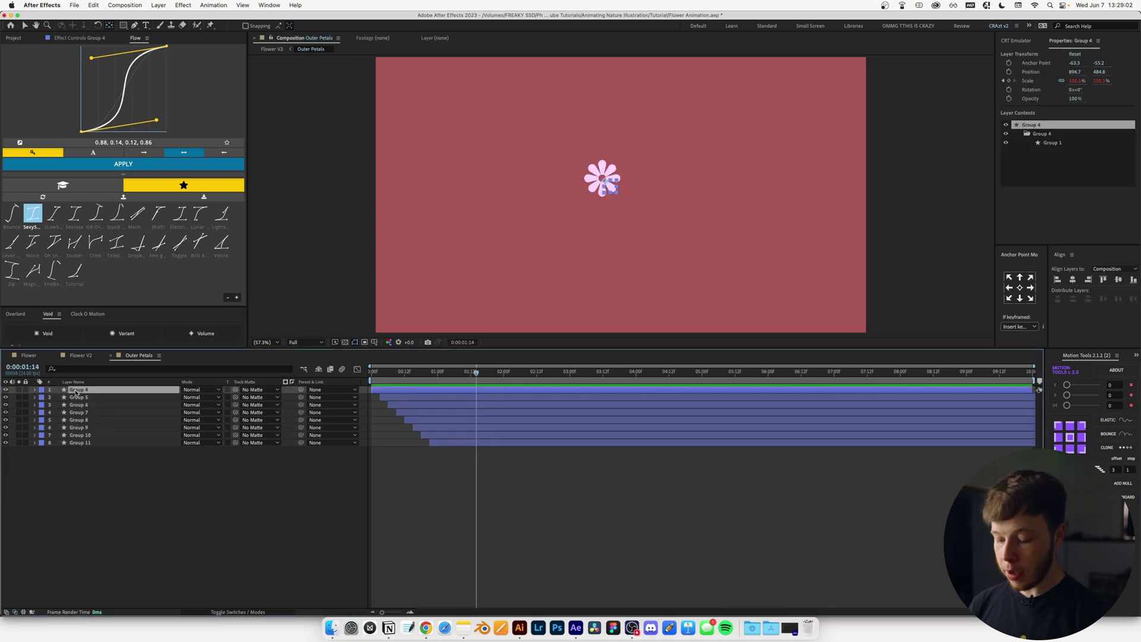
key(u)
key(Home)
click(77, 398)
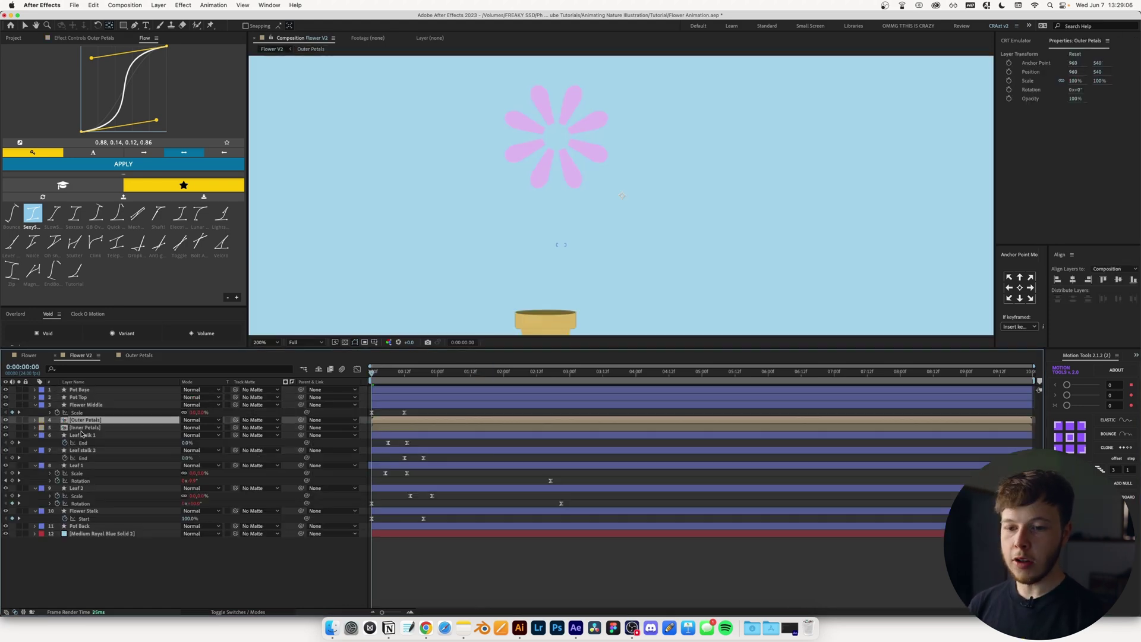
Open Inner Petals and paste the scale keyframes onto all eight petal layers
double_click(81, 434)
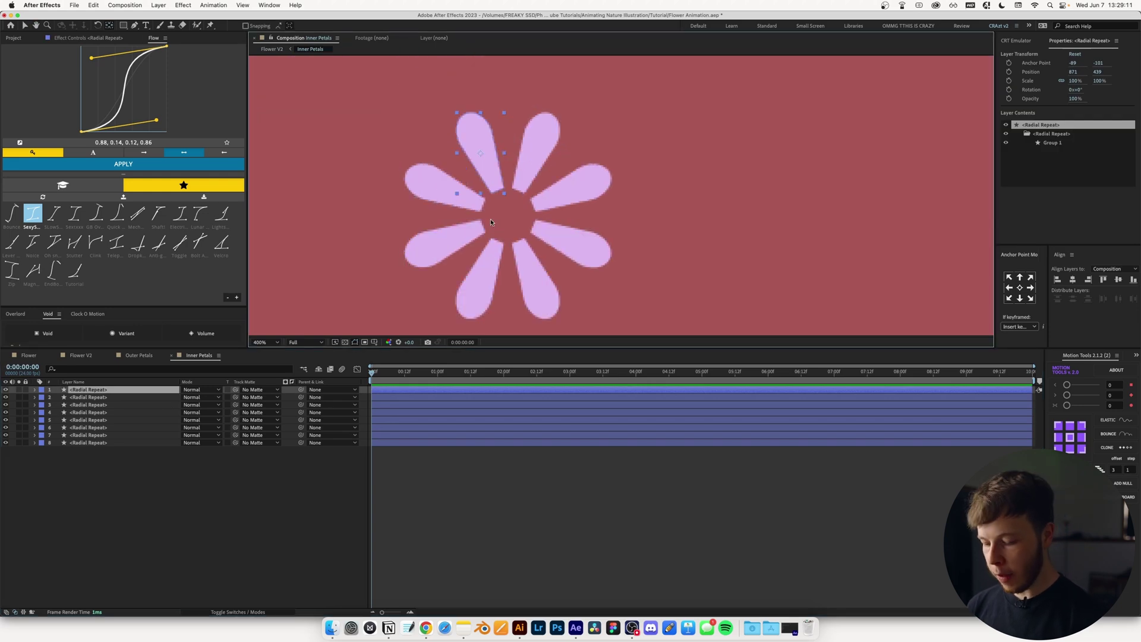
click(485, 161)
drag(123, 499, 106, 388)
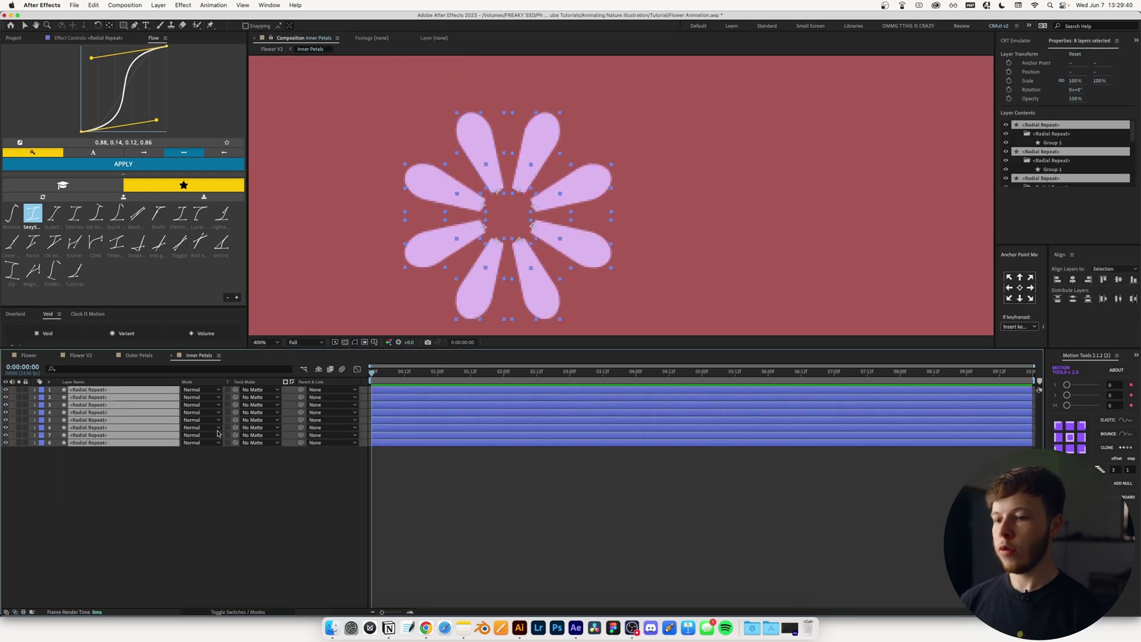
key(super+v)
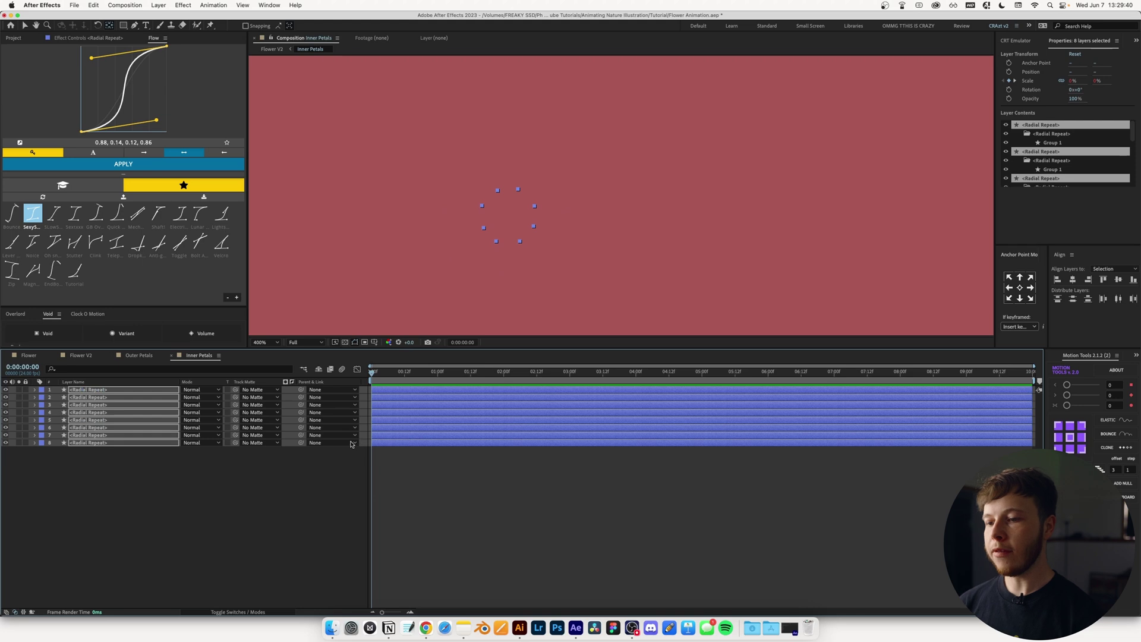
key(shift+slash)
click(531, 513)
key(space)
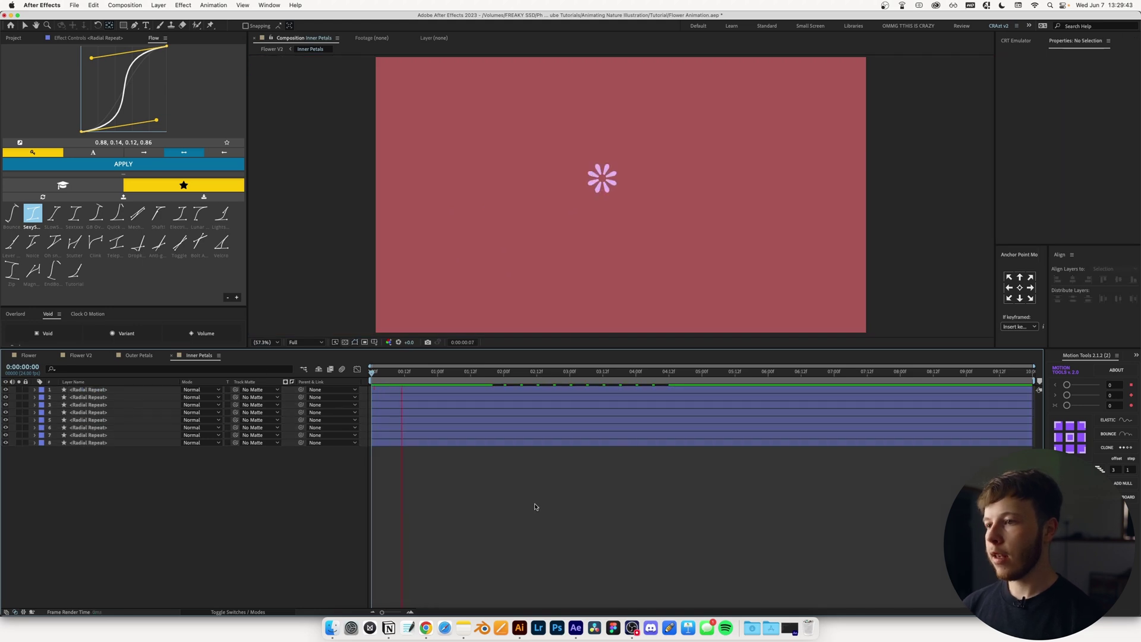
key(space)
Stagger the inner petals 3 frames apart, then return to Flower V2
key(super+a)
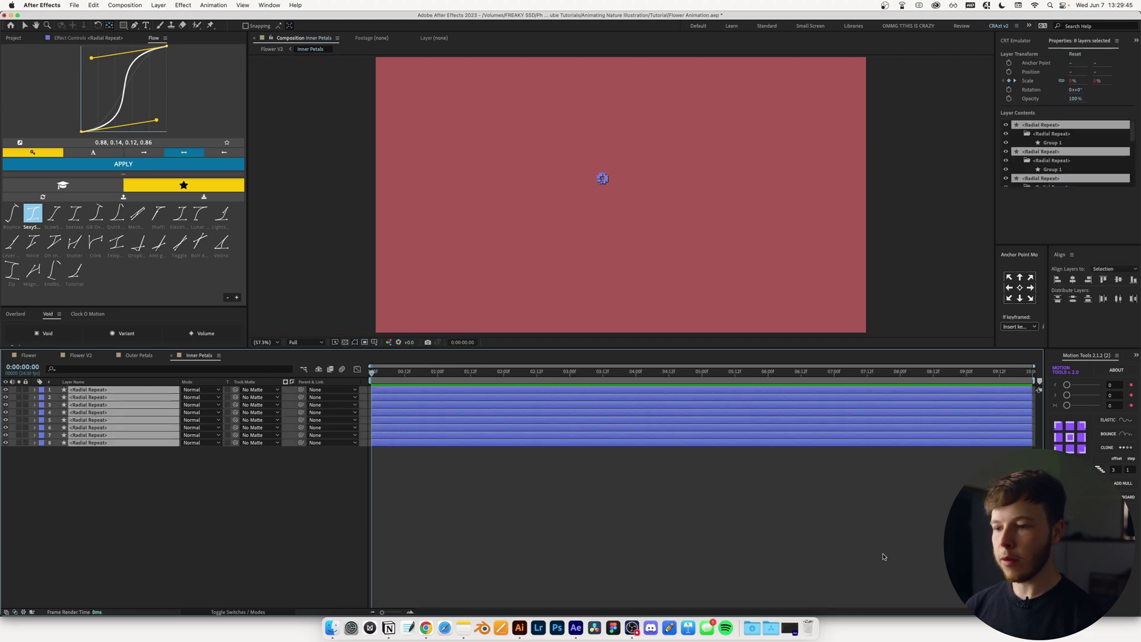
click(1100, 470)
click(389, 521)
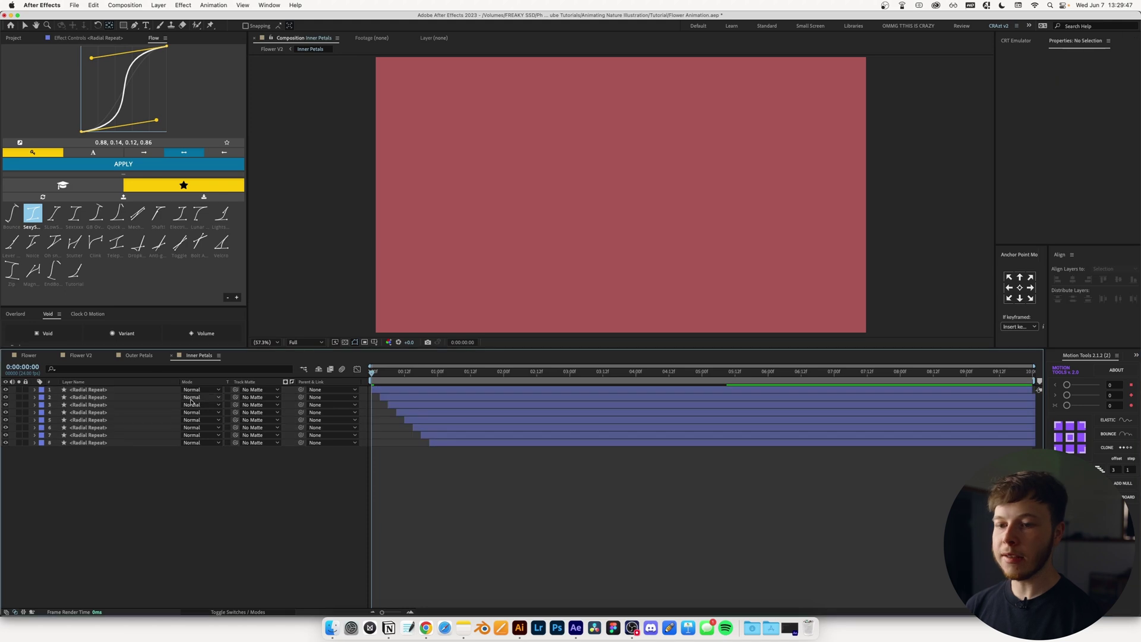
click(143, 356)
click(81, 355)
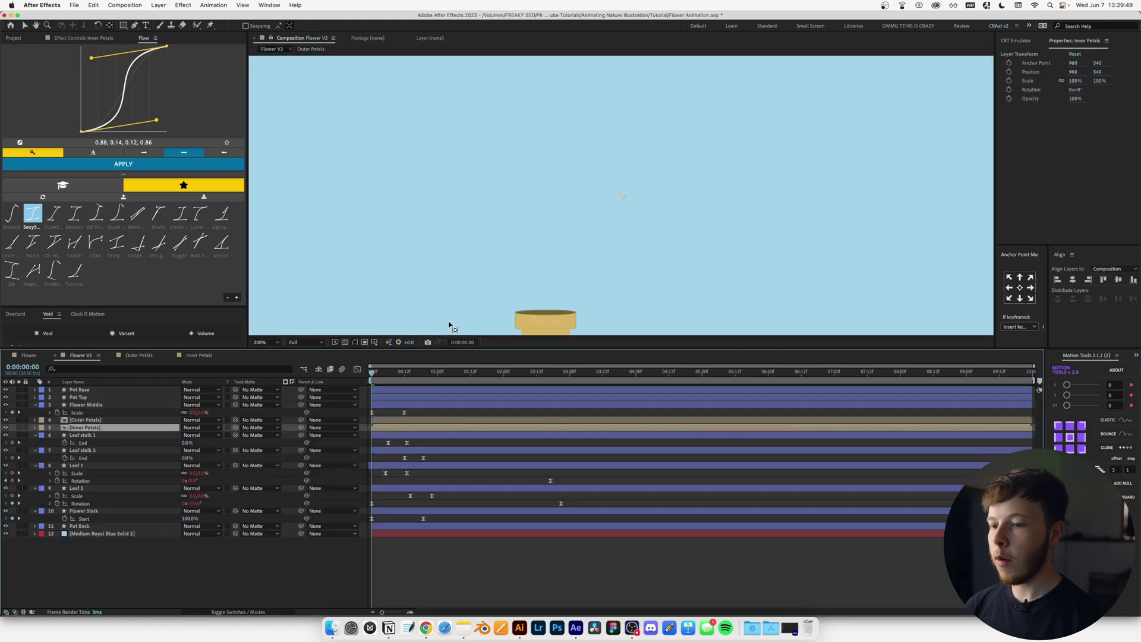
Scrub the timeline to find the frame where the stalk finishes growing
key(comma)
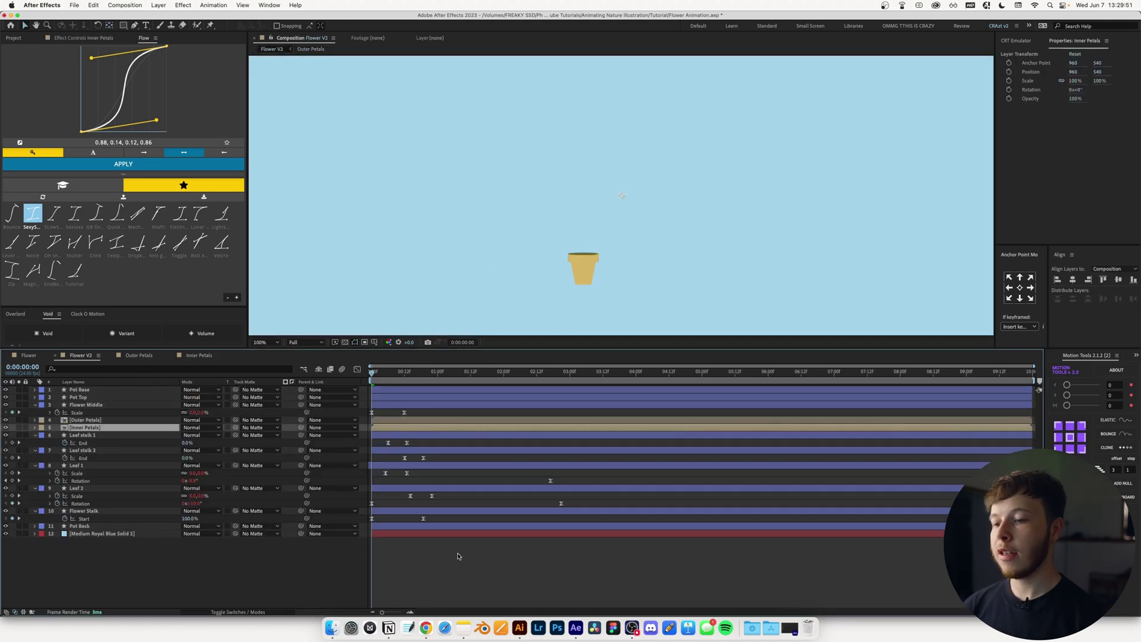
click(458, 556)
drag(377, 376, 429, 390)
drag(448, 390, 419, 410)
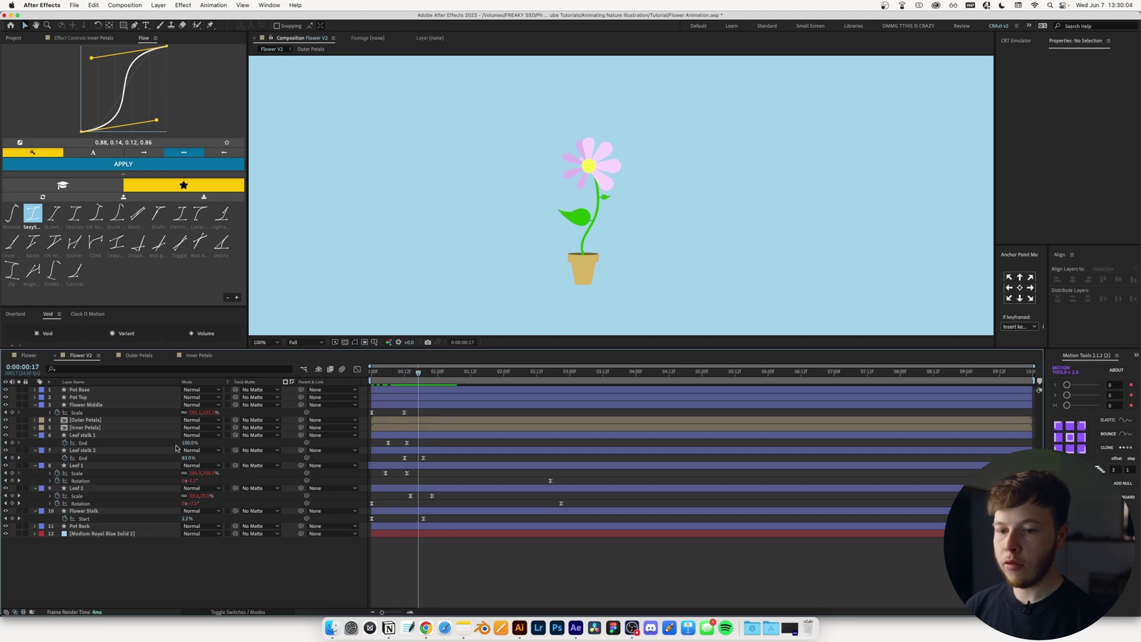
Shift Flower Middle, Outer Petals and Inner Petals to start around 00:12
click(83, 428)
shift+click(84, 420)
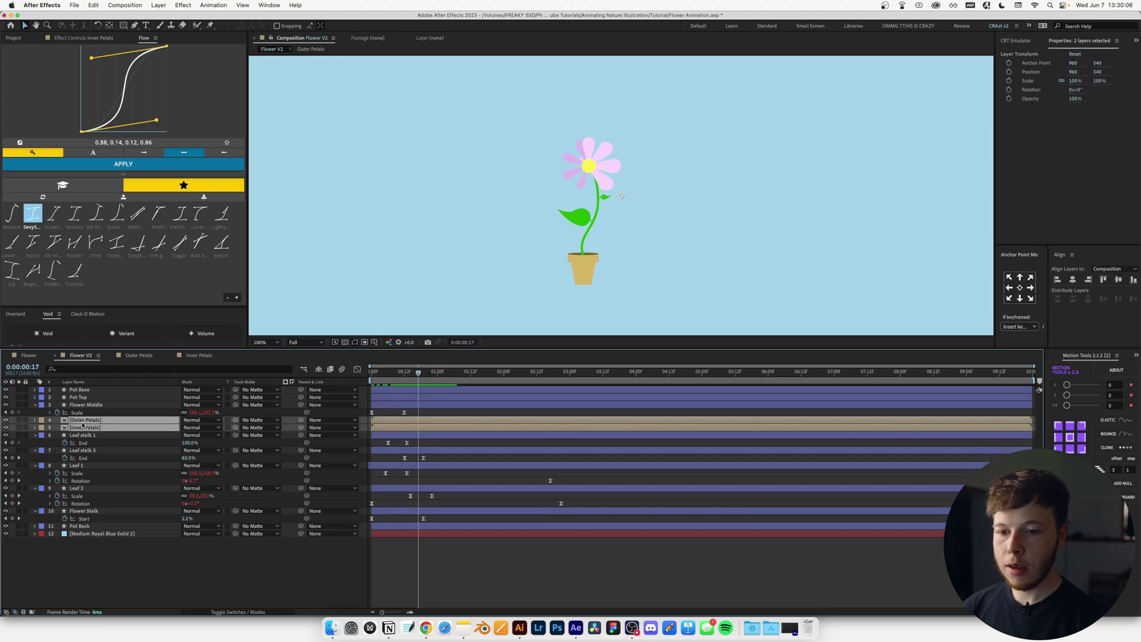
shift+click(86, 404)
drag(430, 405, 523, 400)
mouse_move(413, 381)
mouse_down()
mouse_move(399, 381)
mouse_move(418, 381)
mouse_up()
drag(477, 406, 428, 406)
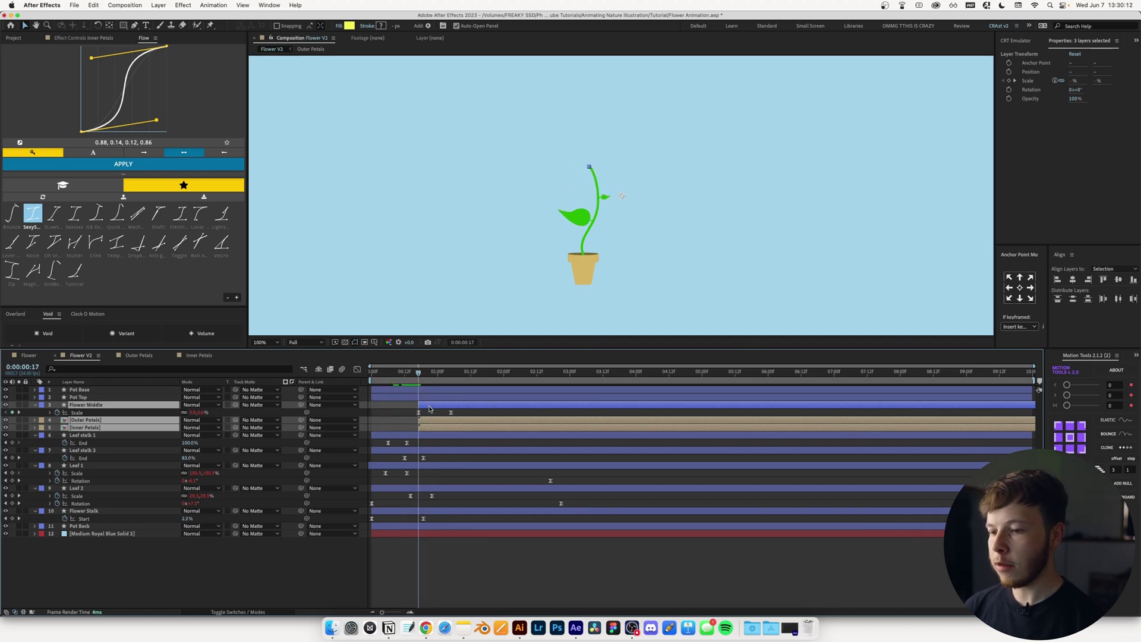
key(F2)
Preview the flower growing with the delayed head, framing it in the viewer
key(space)
key(space)
drag(414, 372, 404, 372)
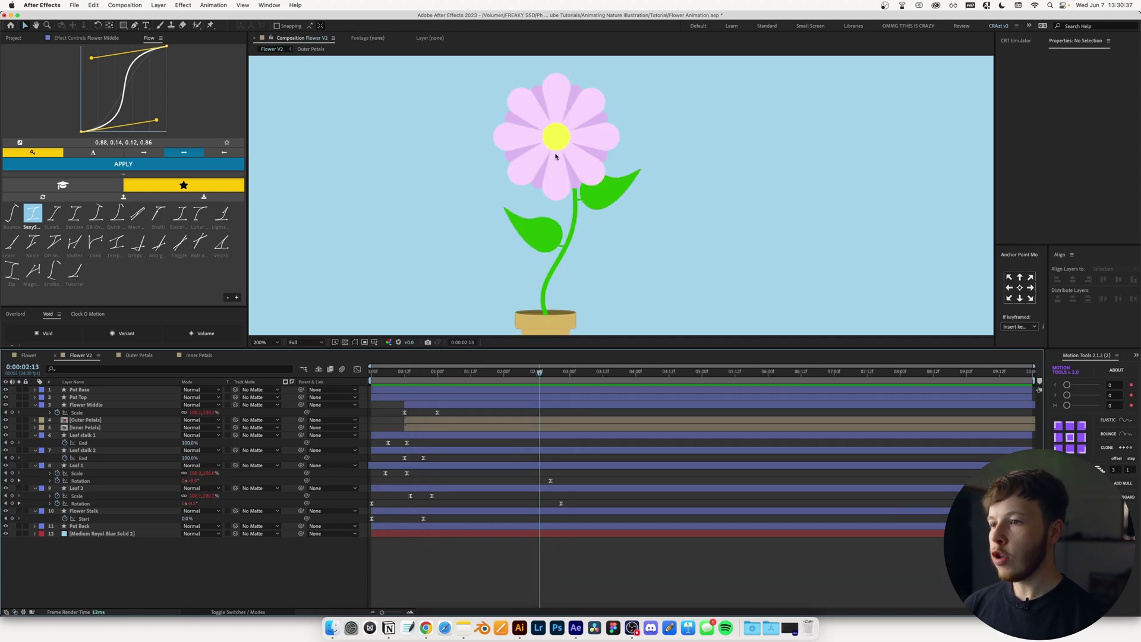
drag(555, 157, 558, 217)
key(period)
key(comma)
drag(523, 377, 525, 412)
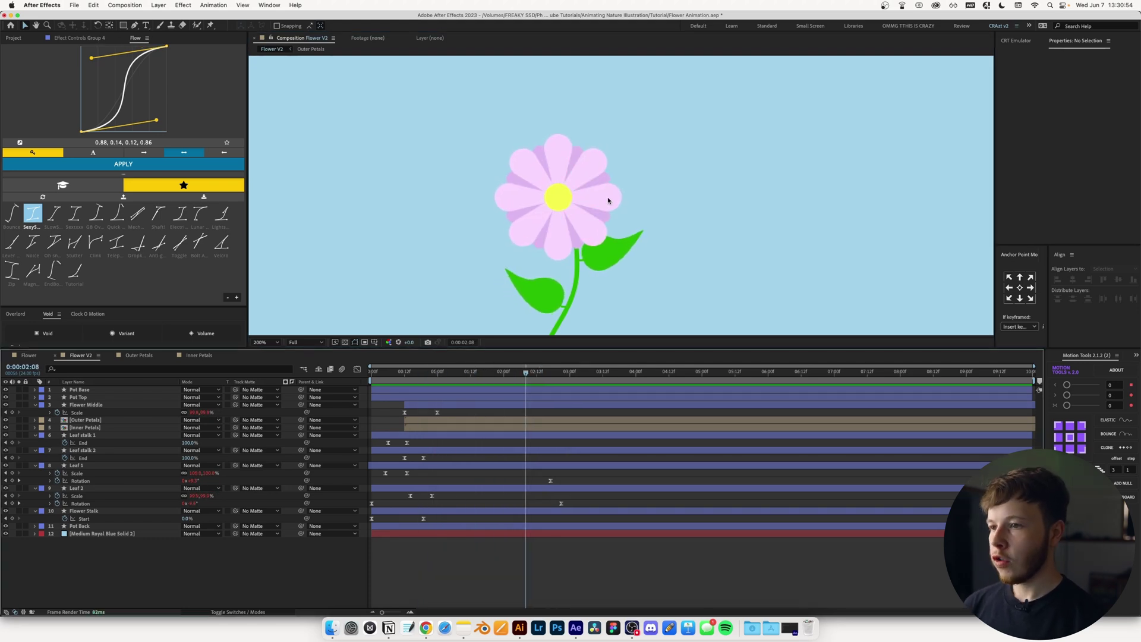
Show Rotation for both the Inner Petals and Outer Petals layers
click(77, 428)
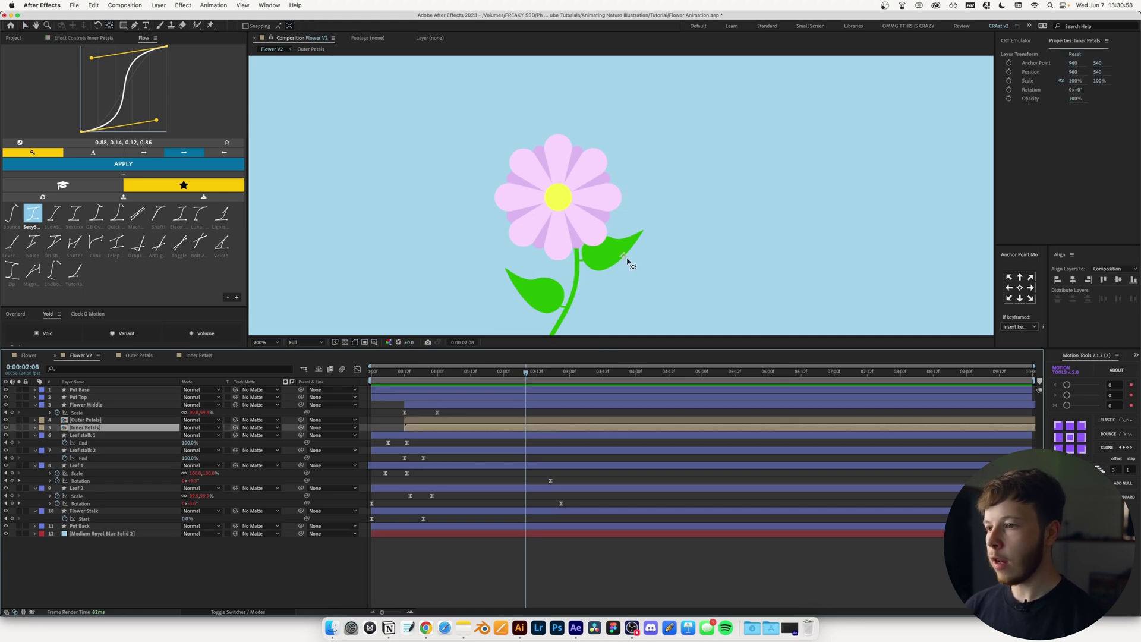
key(super+Up)
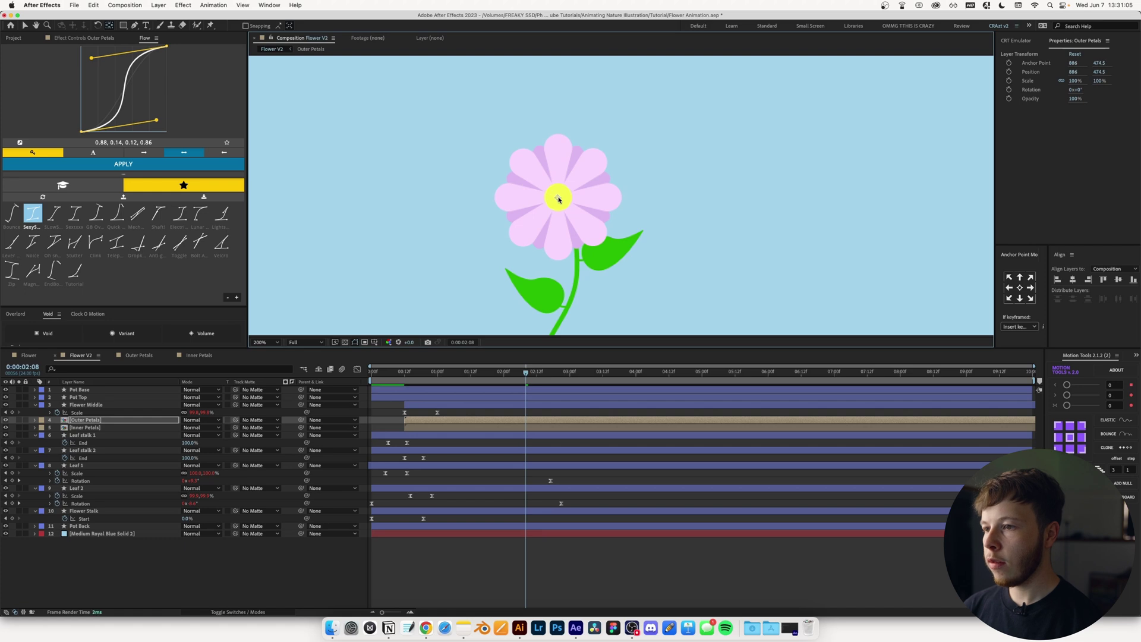
key(r)
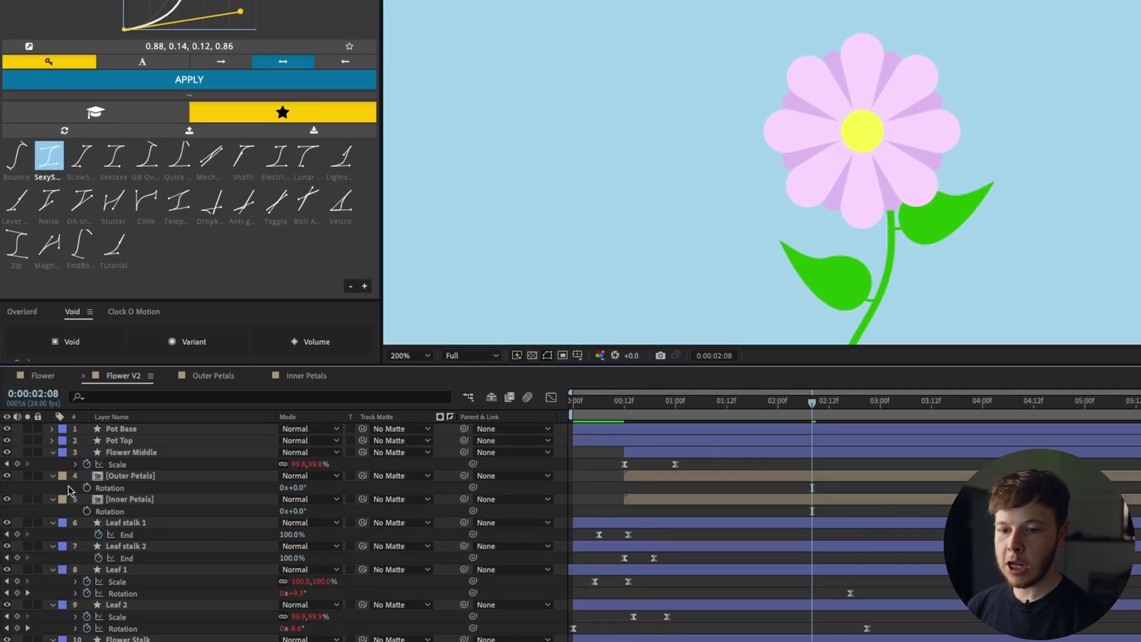
Add a time*2 Rotation expression to Outer Petals and begin one on Inner Petals
alt+click(86, 488)
text(tim)
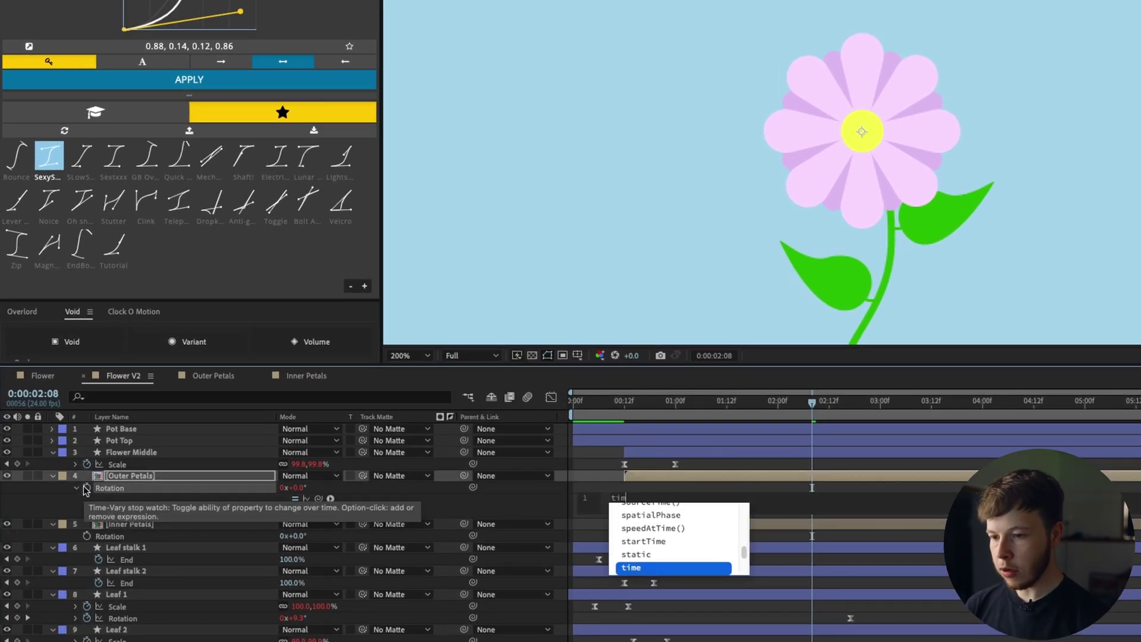
text(e*2)
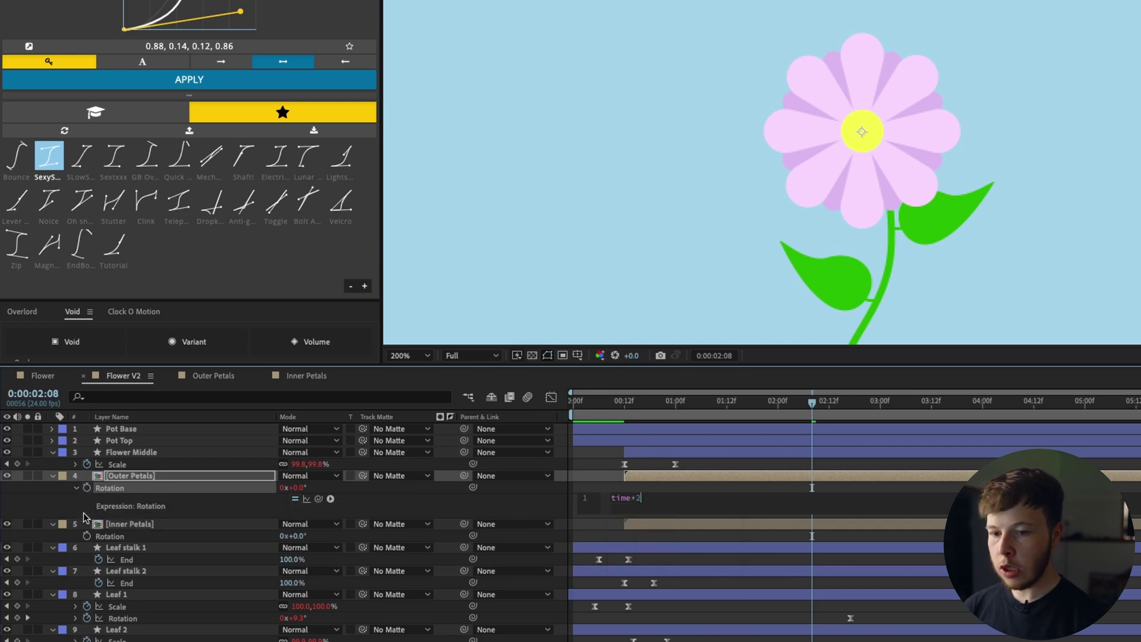
alt+click(86, 537)
text(time*)
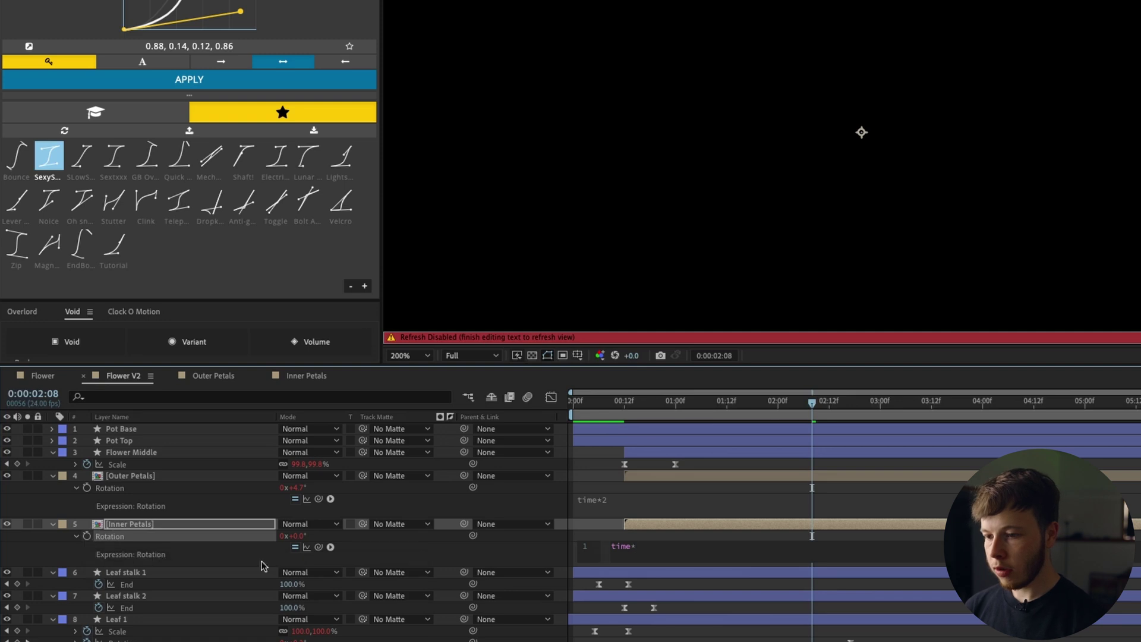
click(694, 524)
drag(702, 402, 658, 410)
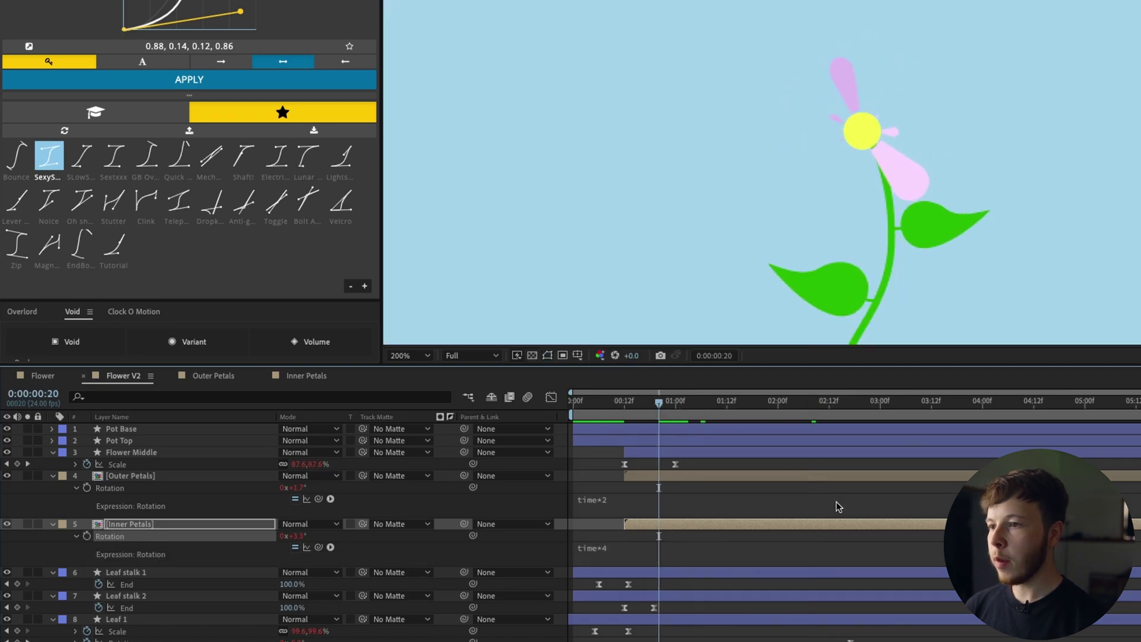
key(space)
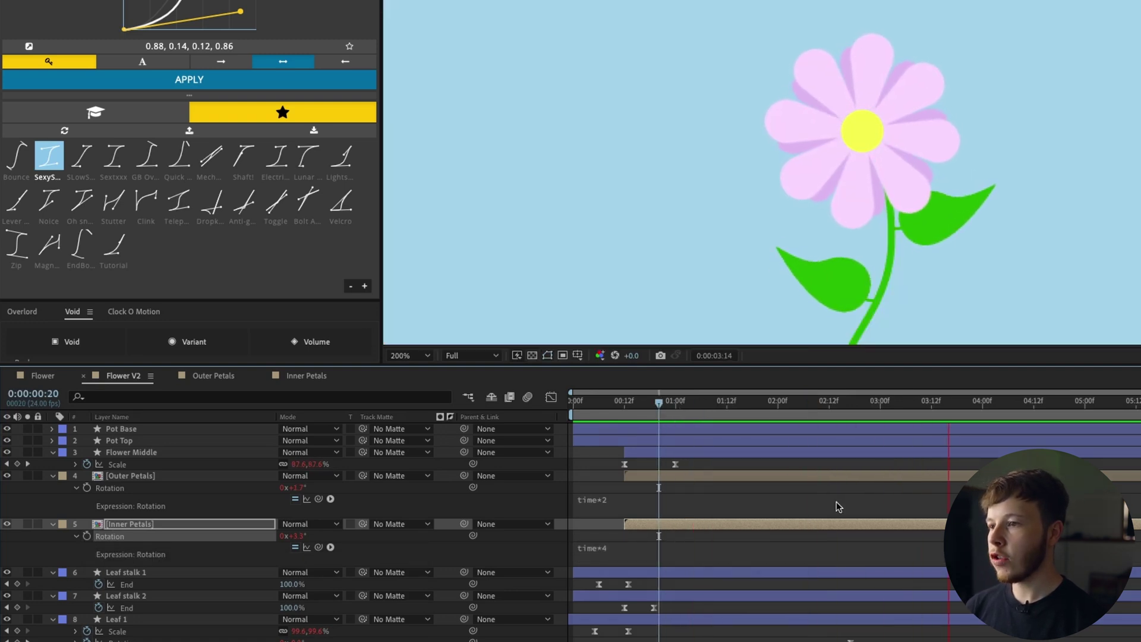
Complete Inner Petals' expression as time*2, preview the spin and fit the viewer
click(638, 543)
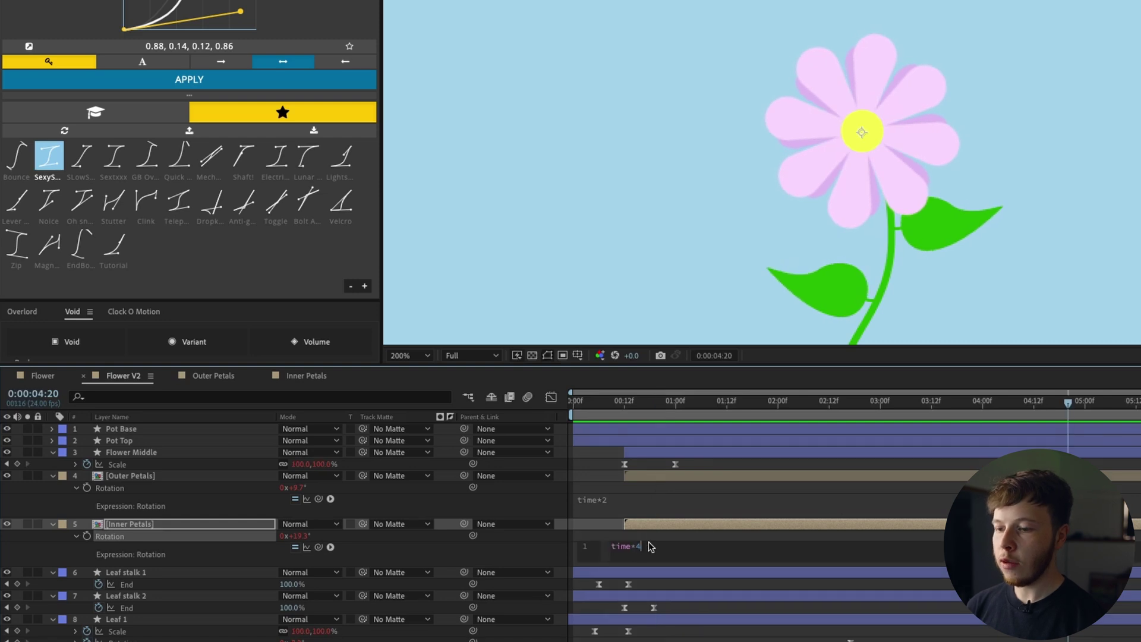
text(2)
click(704, 473)
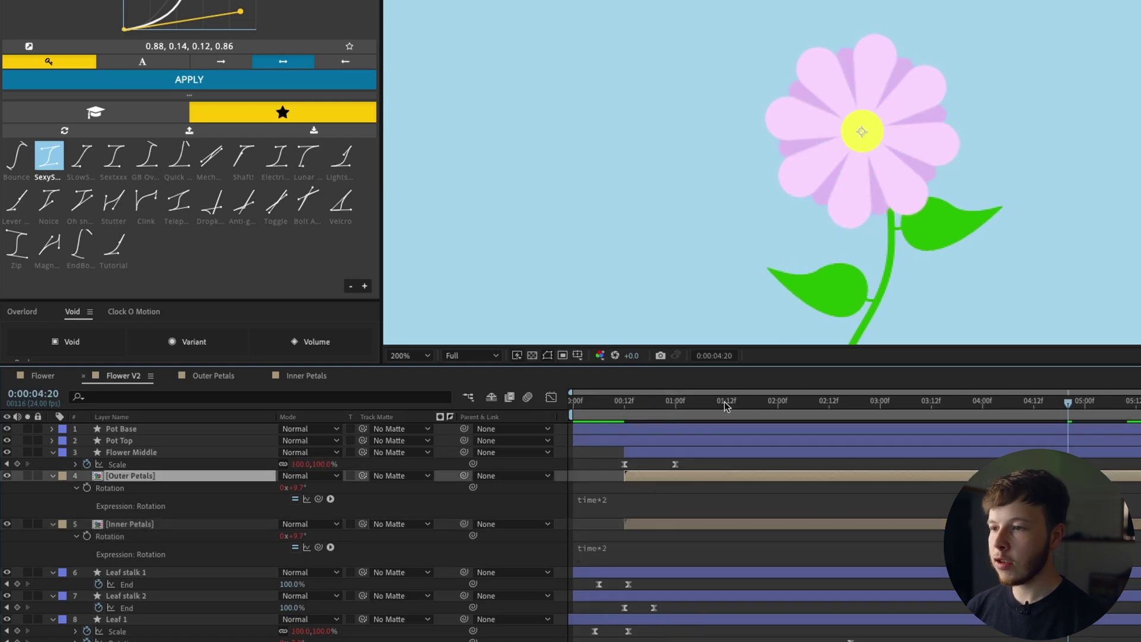
click(711, 402)
key(space)
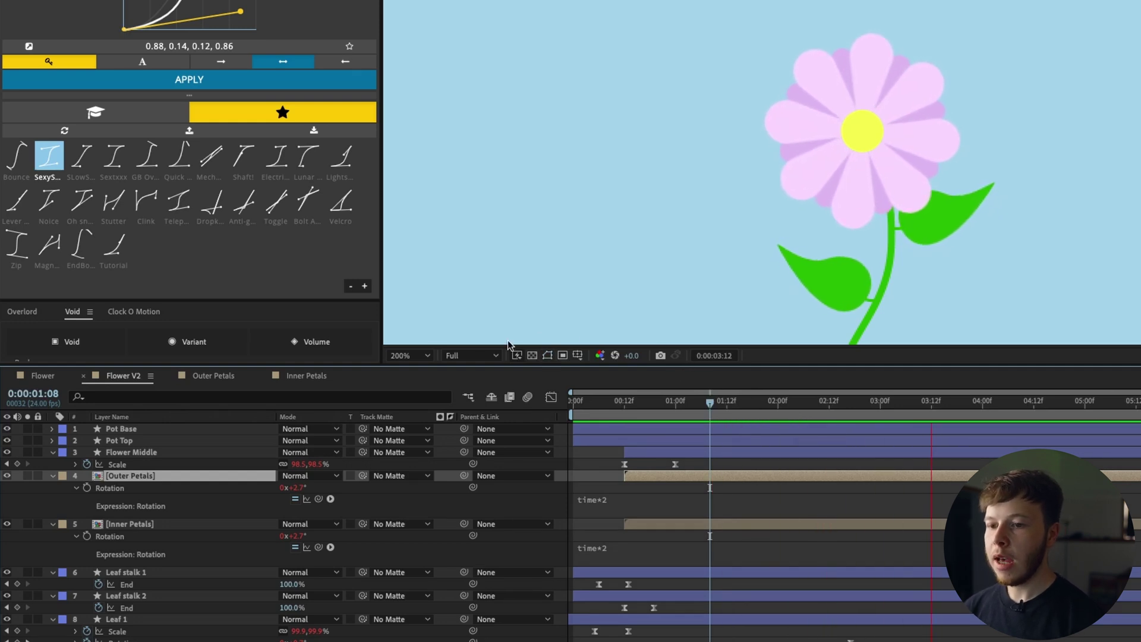
click(408, 355)
click(402, 386)
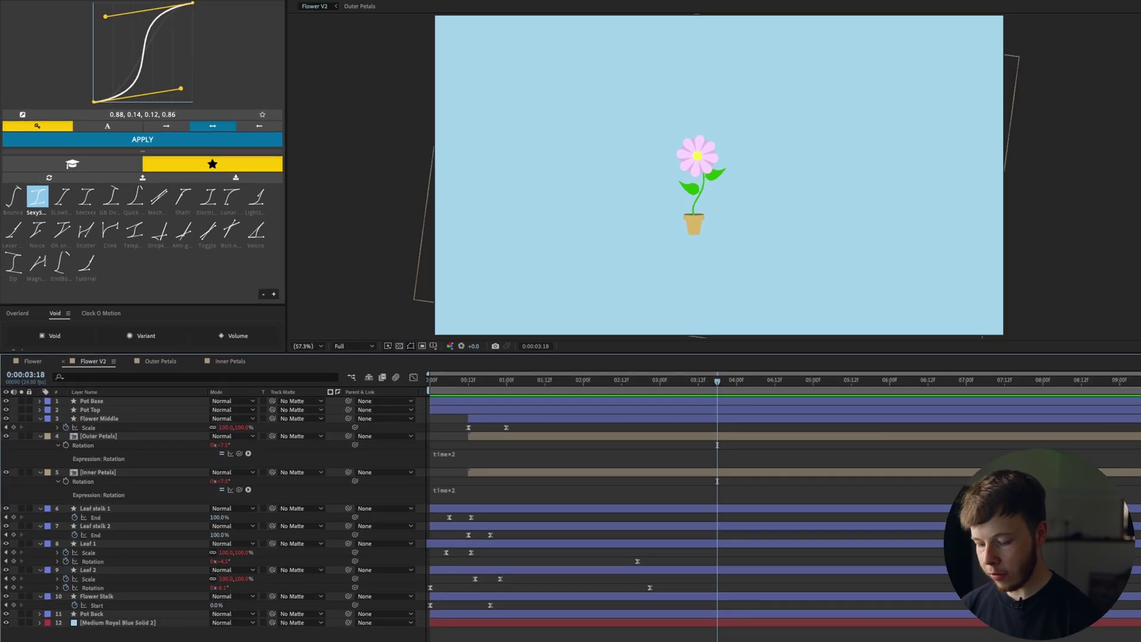
Select Pot Base, Pot Top and Pot Back, show Position and Rotation, and solo them
key(u)
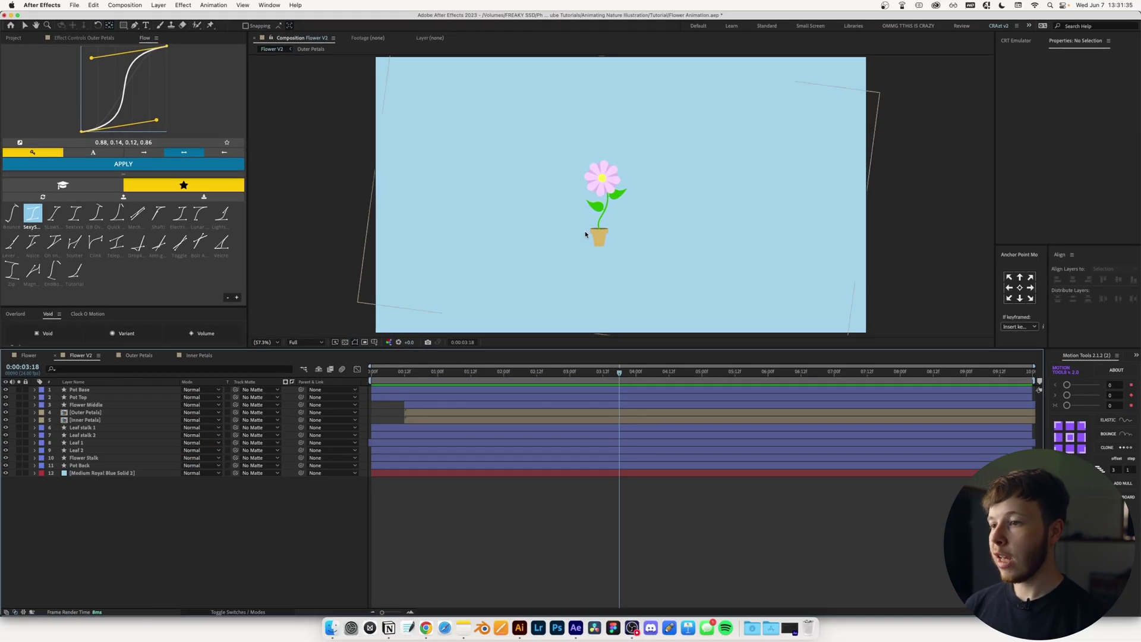
scroll(588, 237, up, 5)
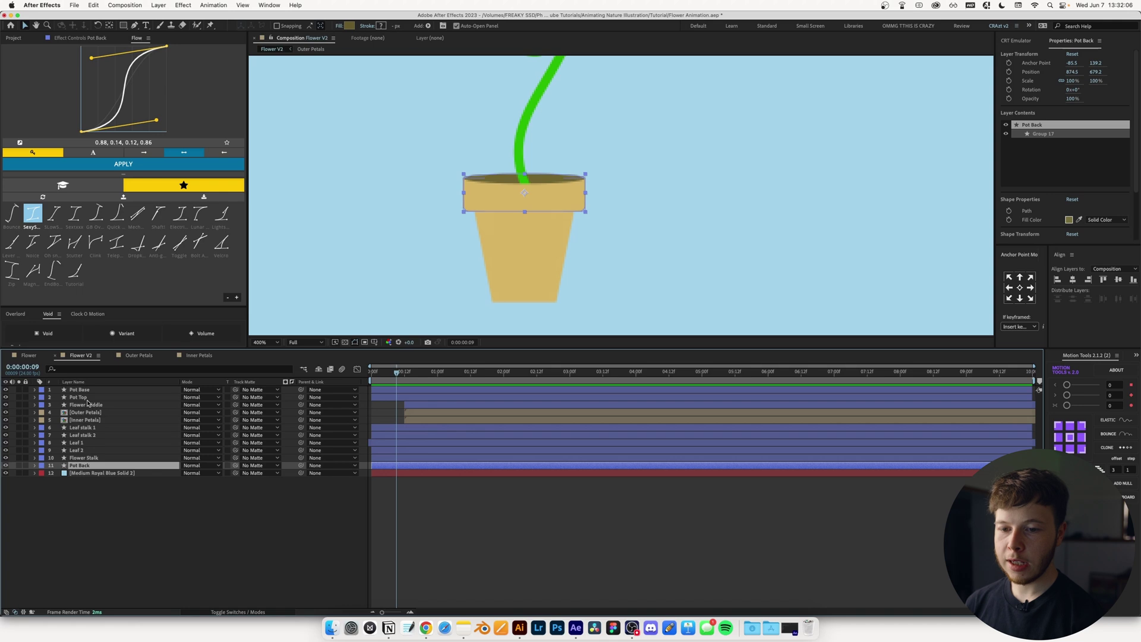
super+click(90, 396)
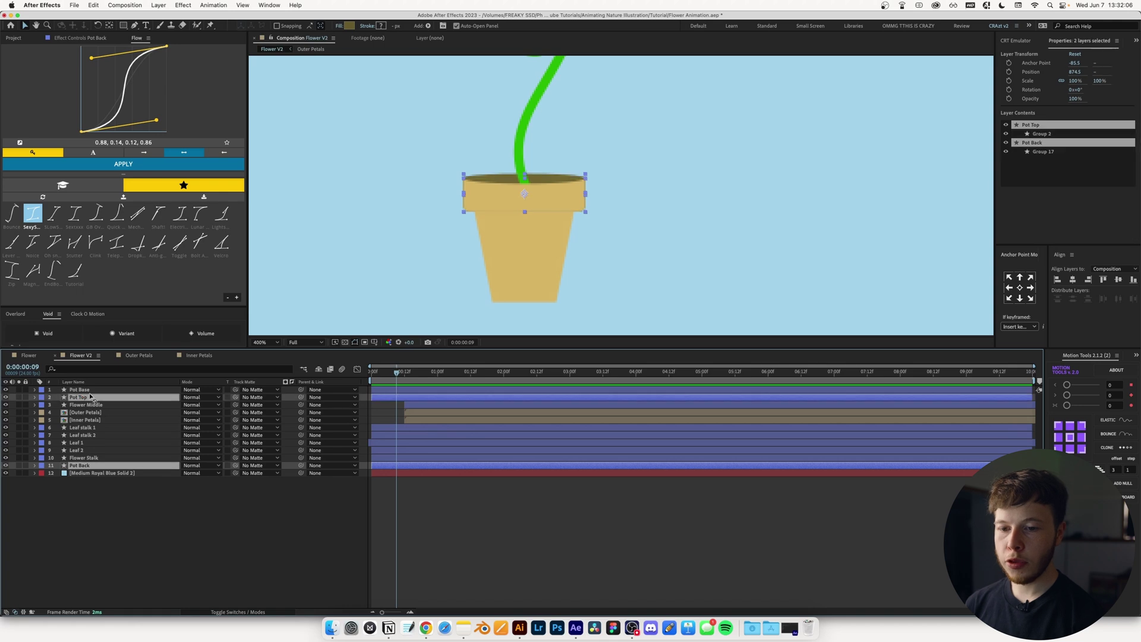
super+click(93, 390)
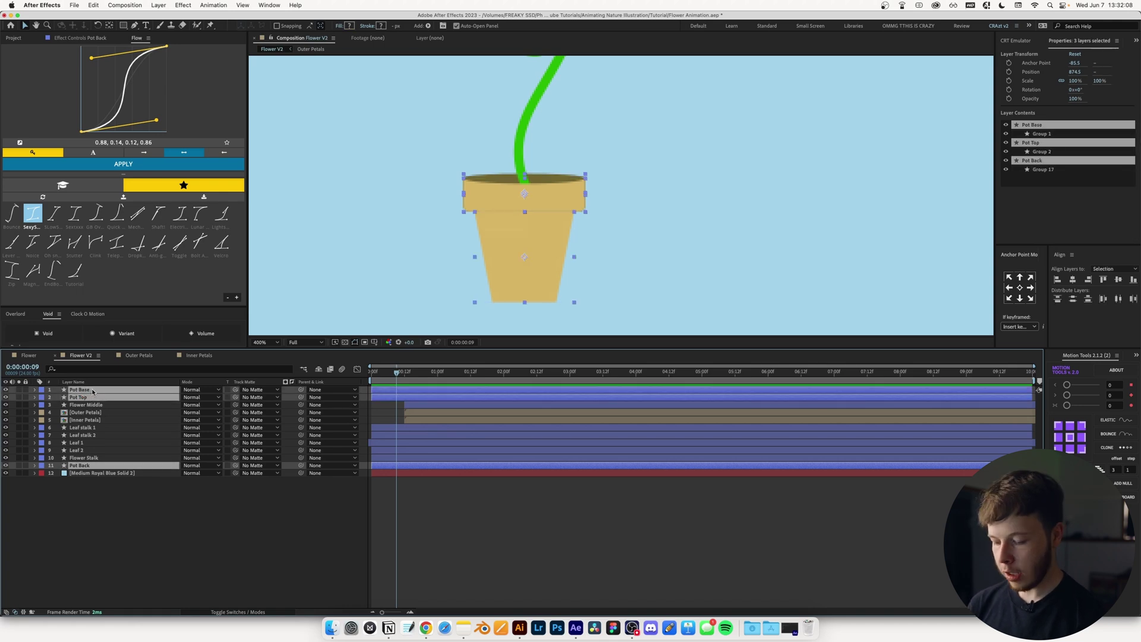
key(p)
key(shift+r)
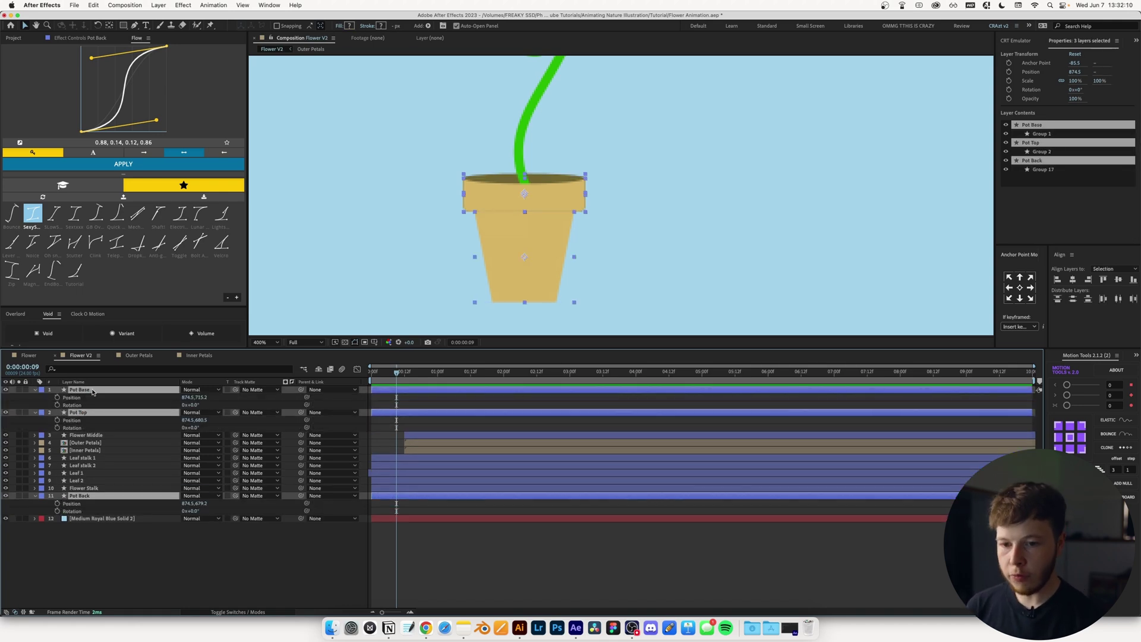
click(19, 413)
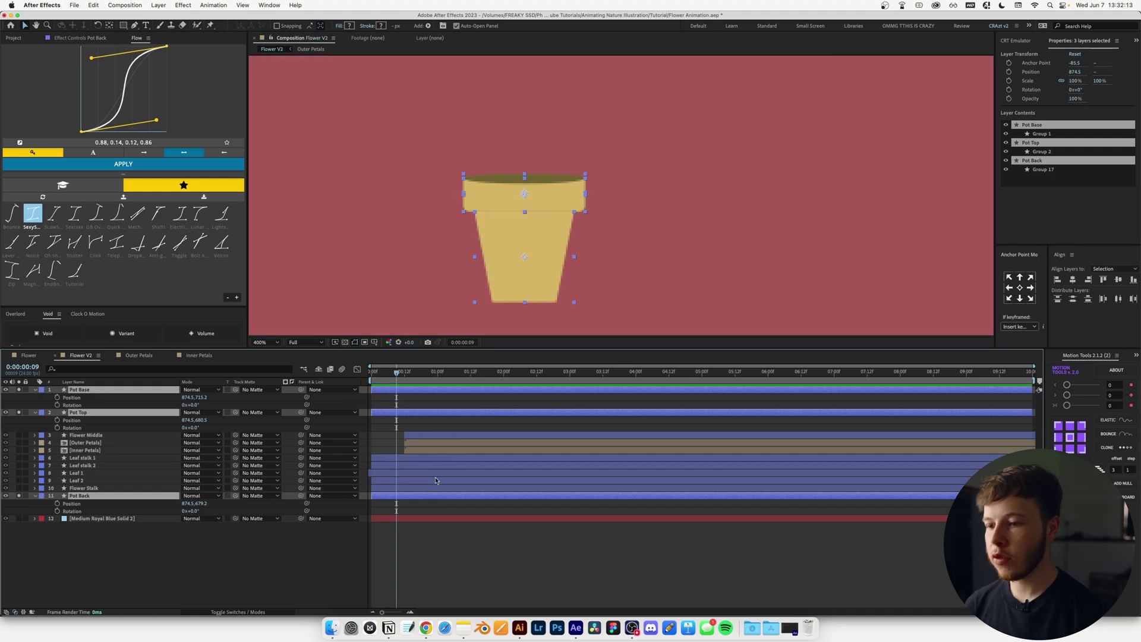
scroll(594, 178, down, 2)
key(super+z)
key(super+shift+z)
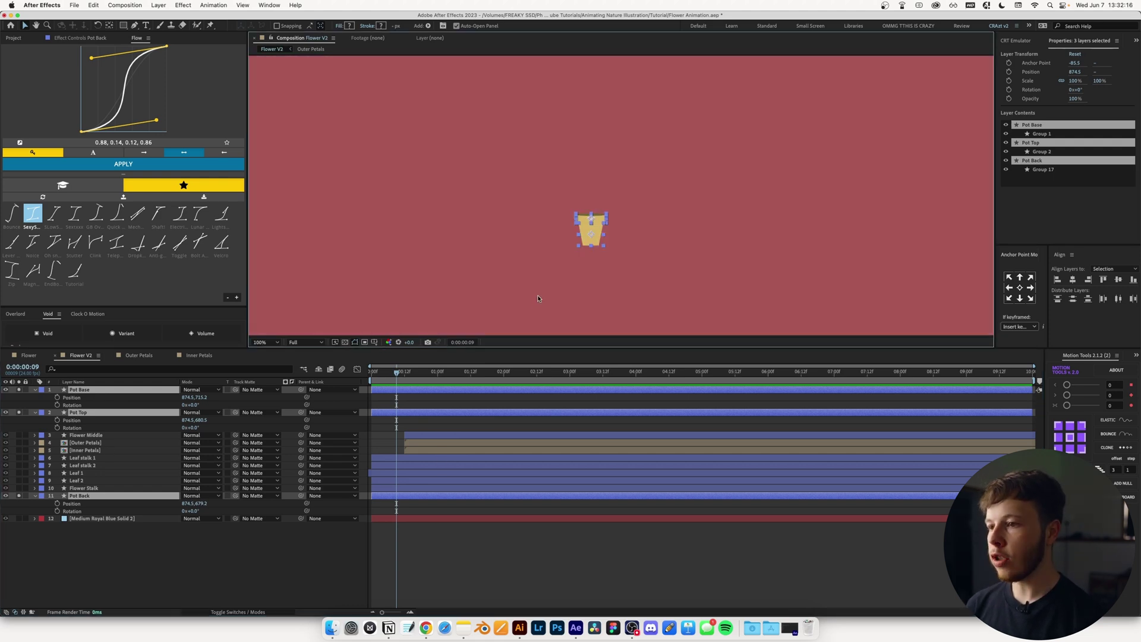
Keyframe the pot pieces' Position at 00:12 and raise them to Y 611.2 at 00:00
drag(396, 379, 406, 382)
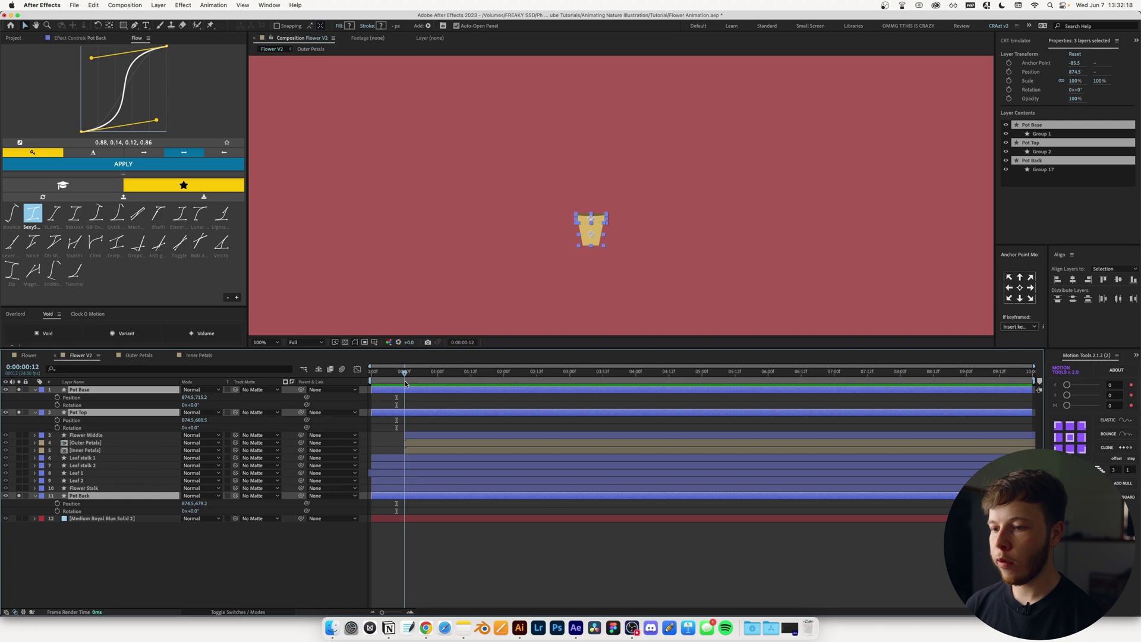
click(58, 398)
key(Home)
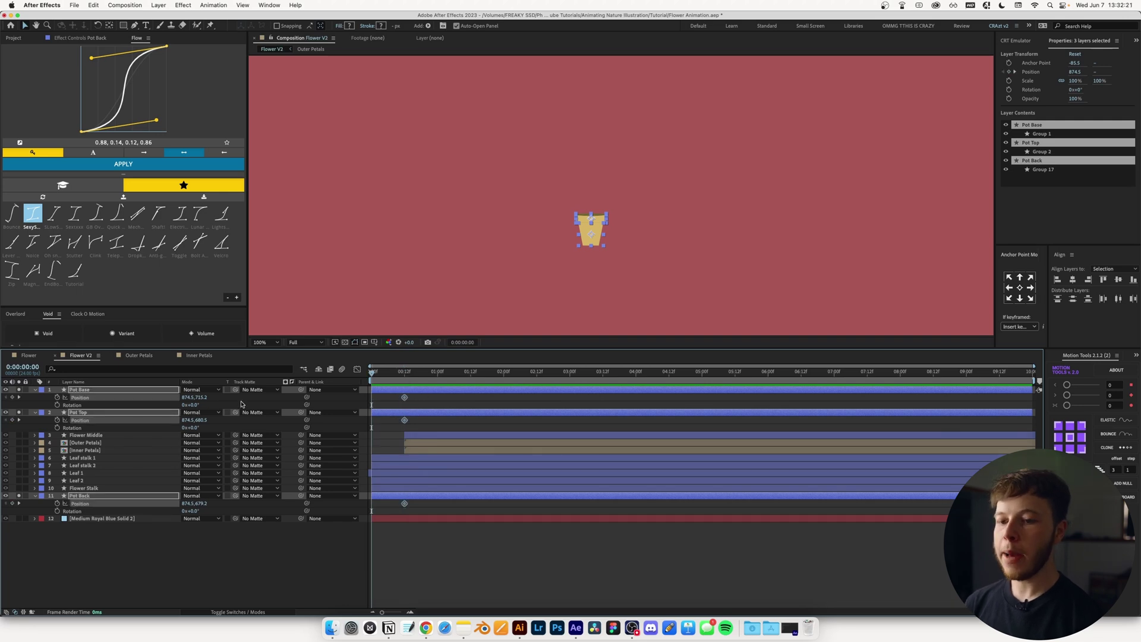
drag(202, 397, 153, 410)
click(145, 512)
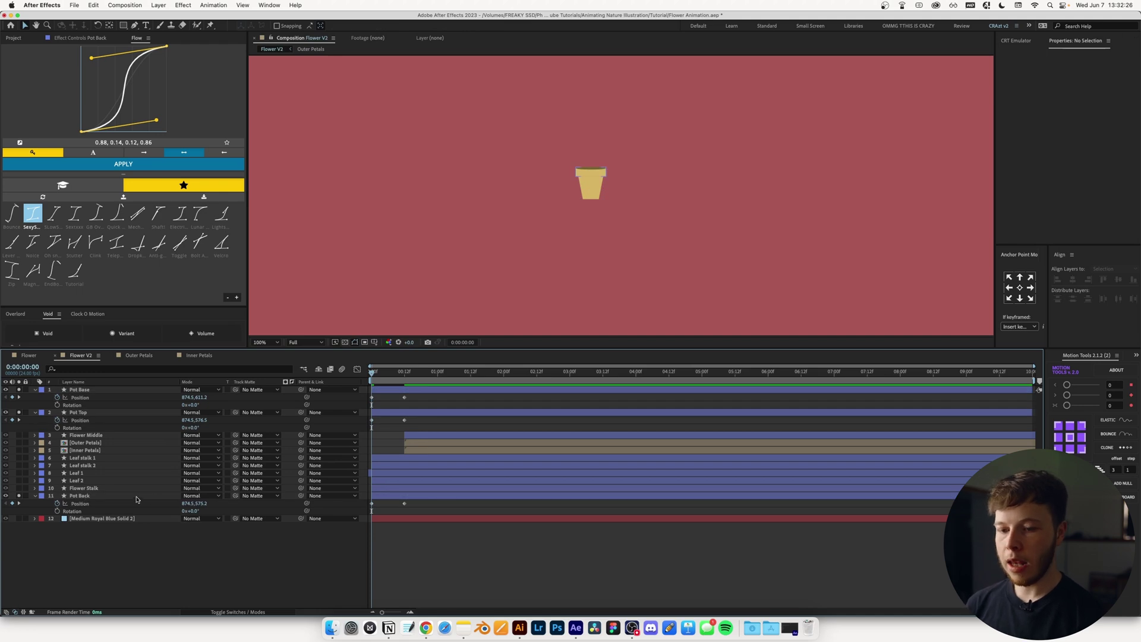
At 00:00 tilt Pot Top and Pot Back to −13° and Pot Base to 8°
click(97, 414)
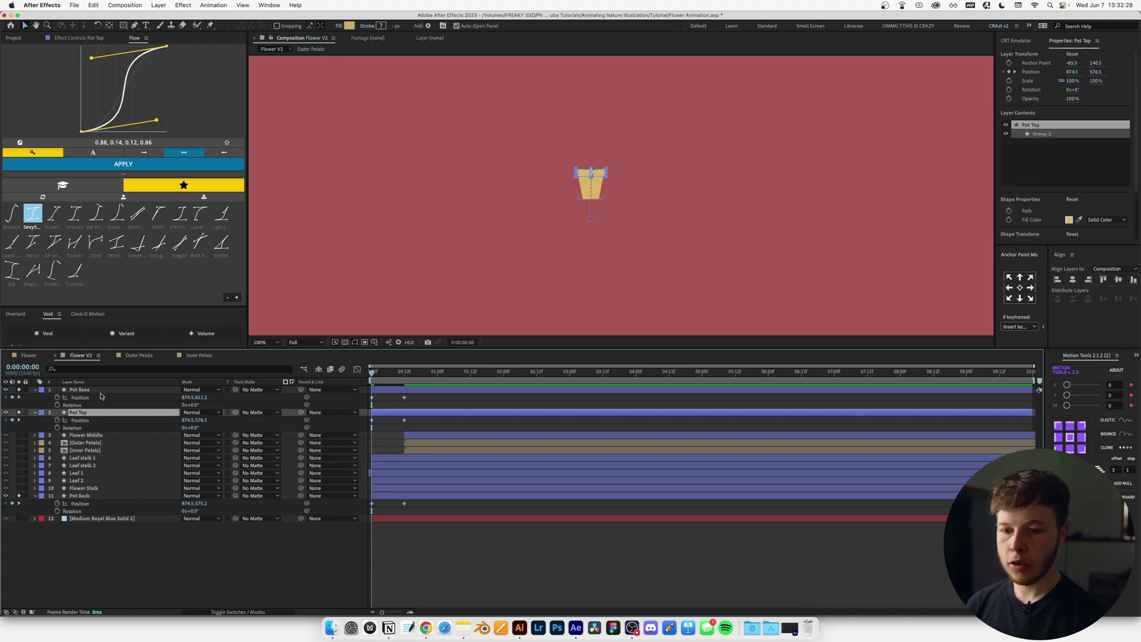
super+click(83, 496)
drag(191, 511, 185, 522)
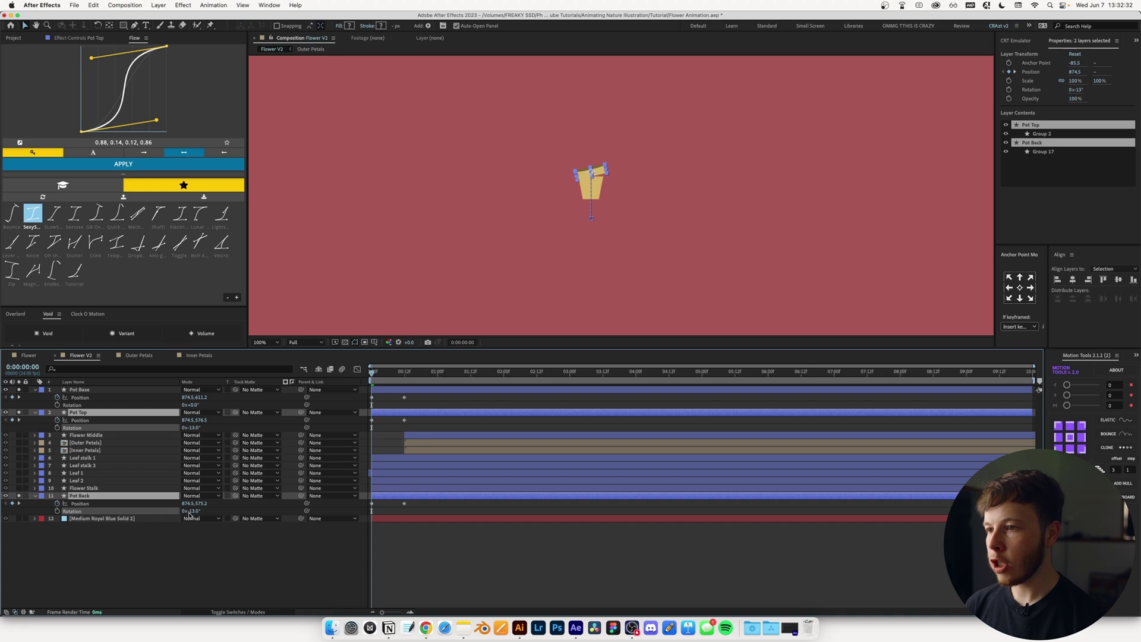
click(83, 389)
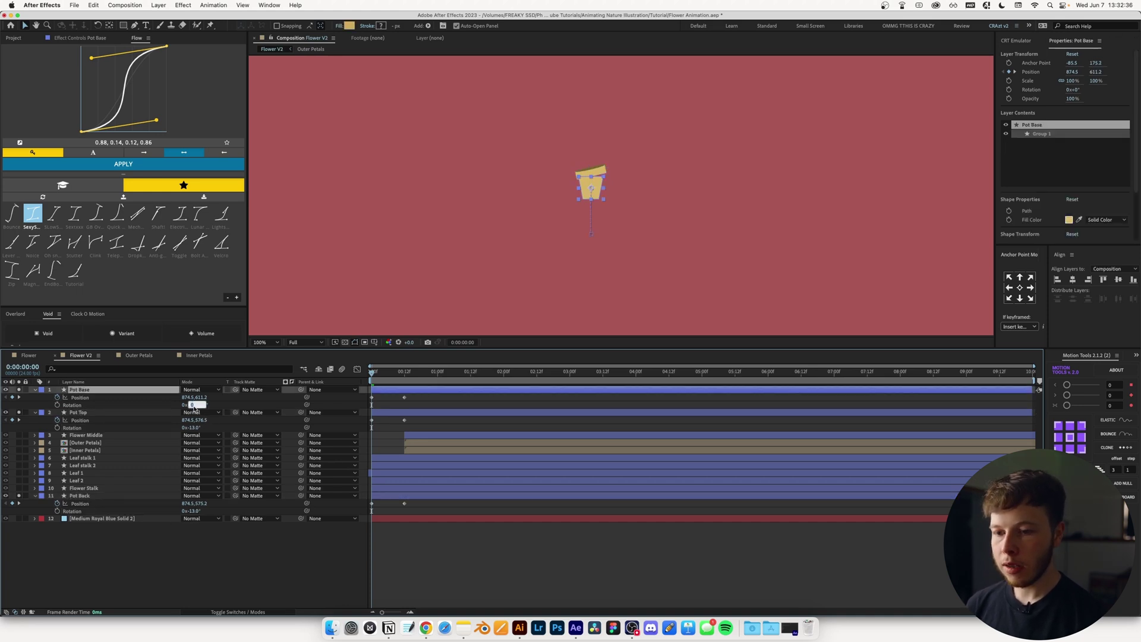
text(8)
key(Return)
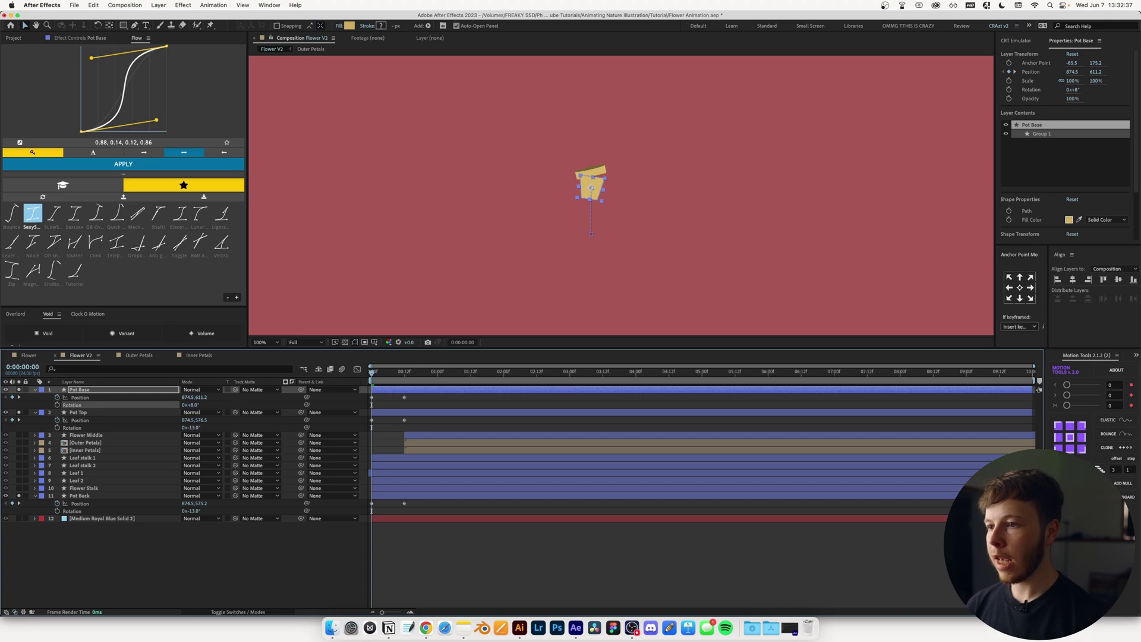
Raise Pot Top and Pot Back further up at the start
click(95, 496)
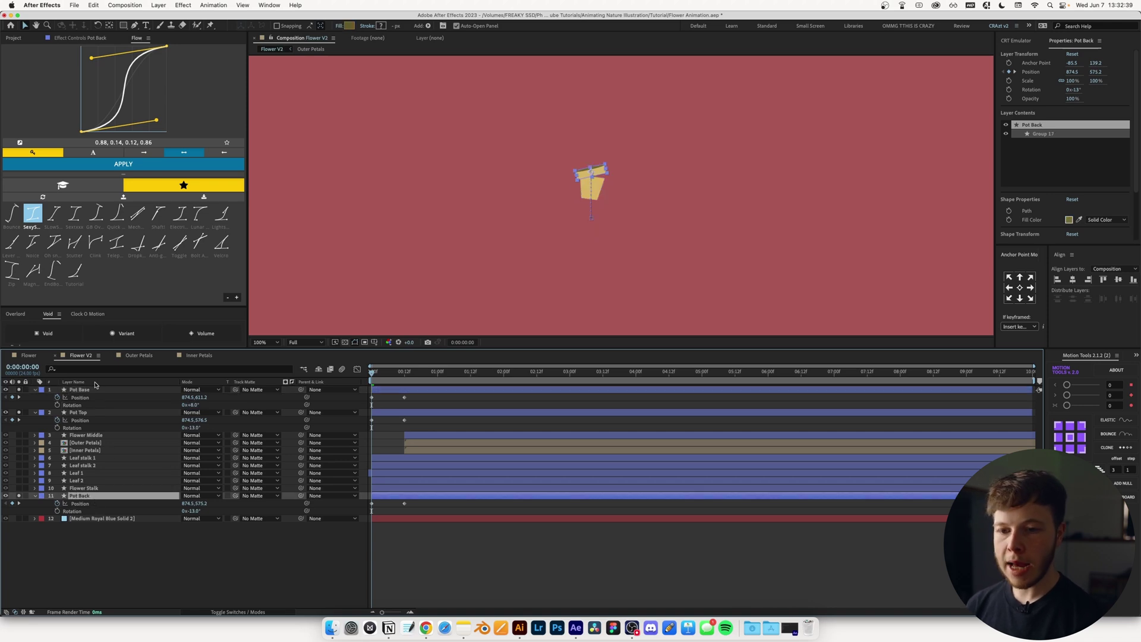
shift+click(74, 414)
drag(202, 421, 188, 425)
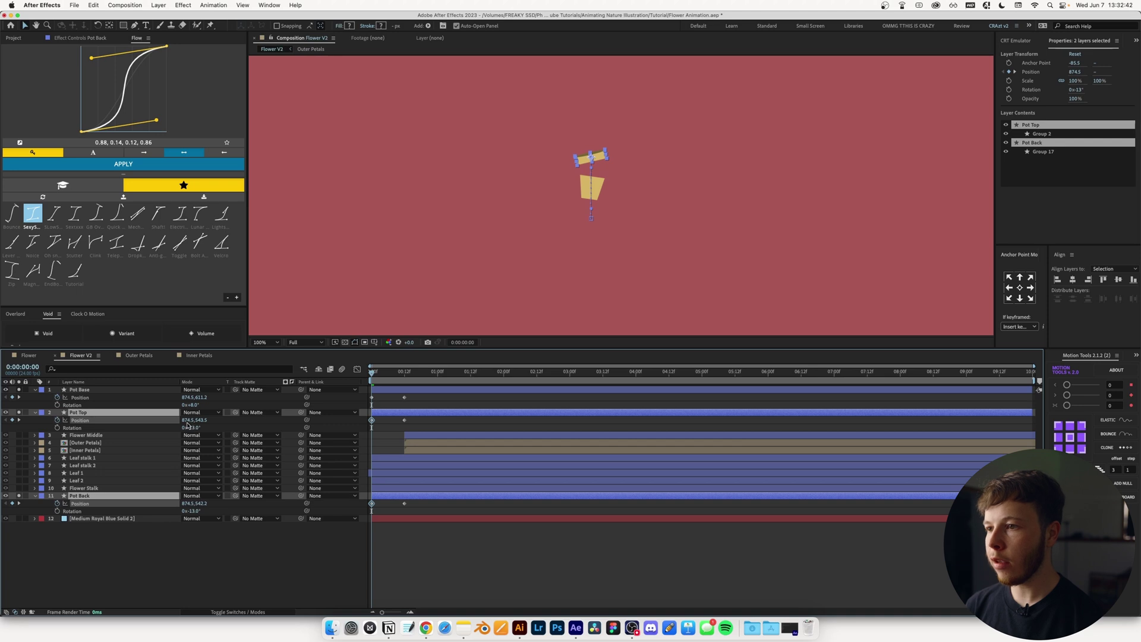
key(super+z)
key(super+shift+z)
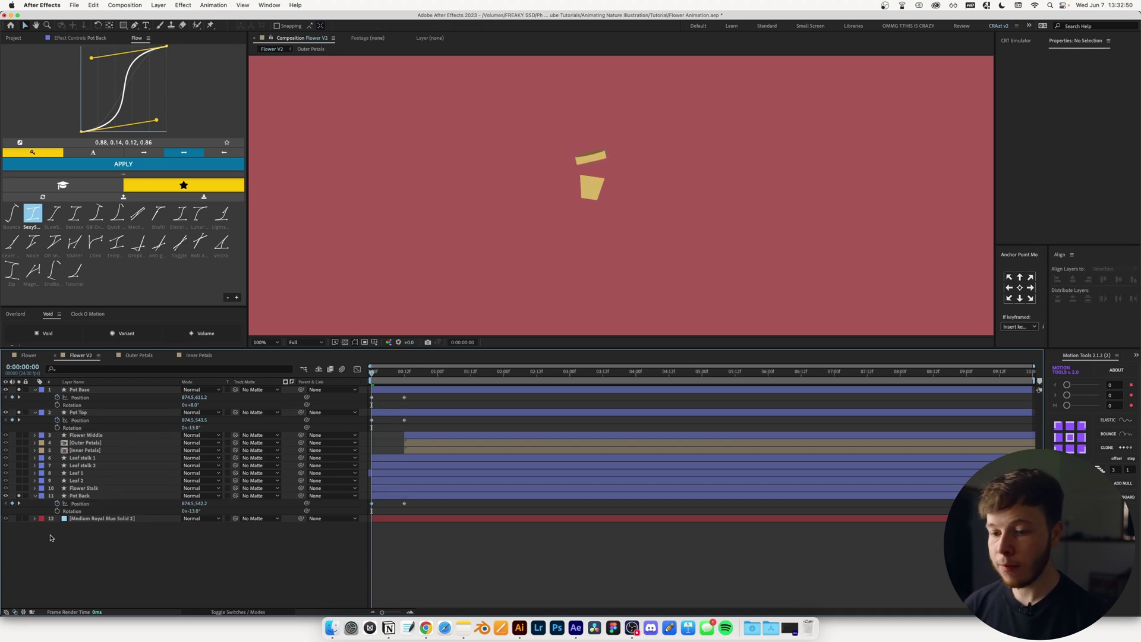
Return the pot pieces' rotation to 0° at 00:12
click(59, 413)
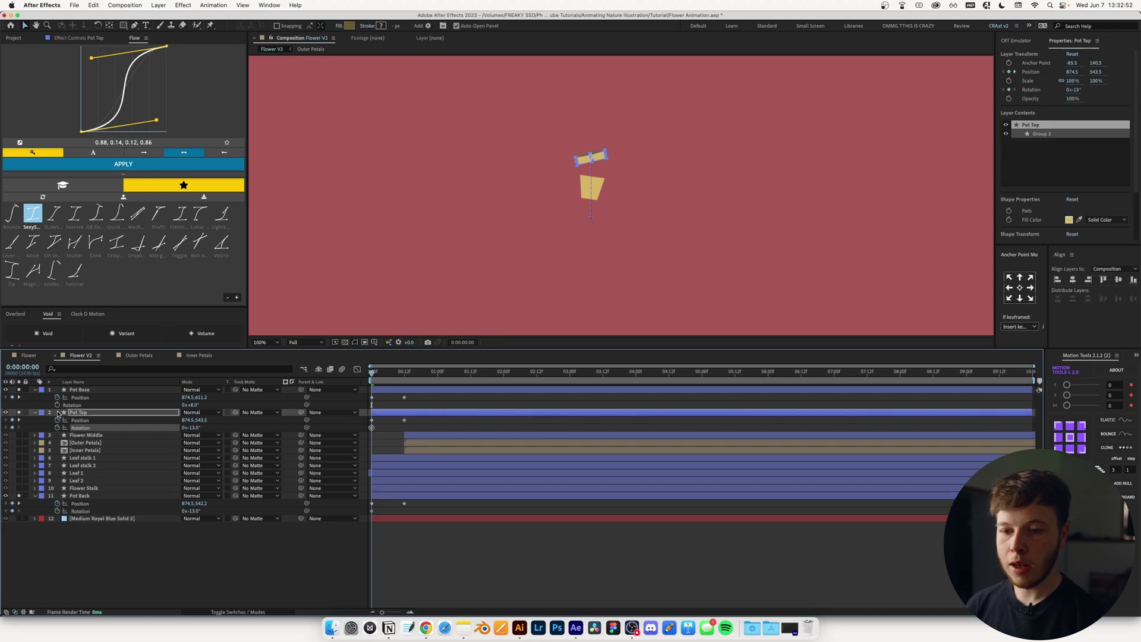
click(74, 405)
drag(386, 374, 404, 374)
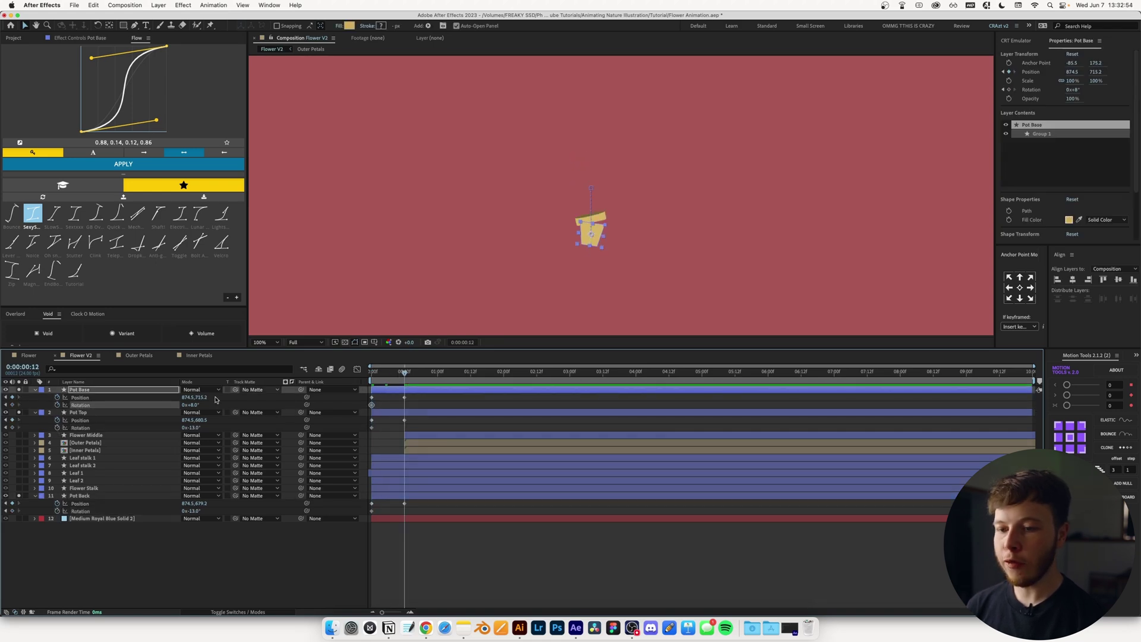
text(0)
key(Return)
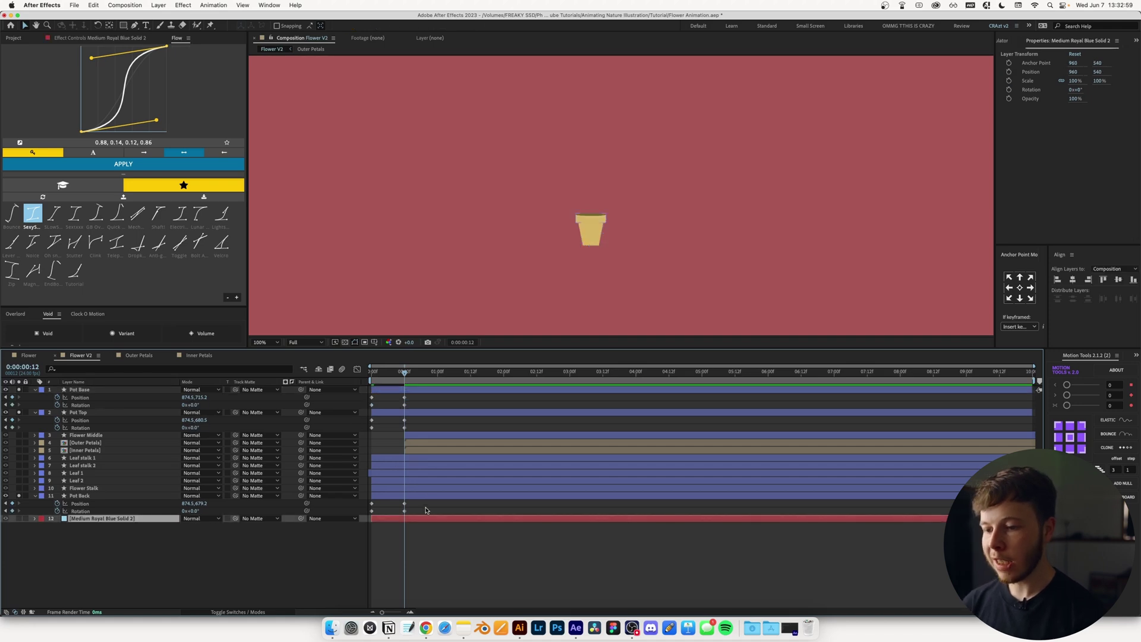
Ease all the pot keyframes with Flow and preview the pot animation
drag(425, 512, 352, 392)
click(123, 163)
click(372, 372)
click(481, 565)
key(space)
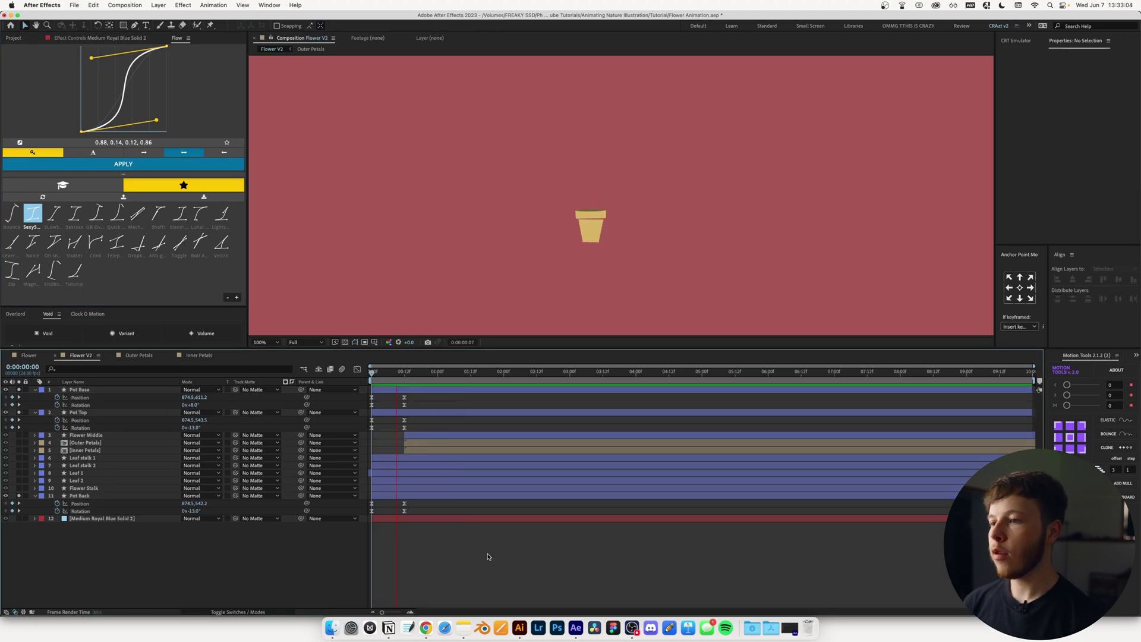
Shift Pot Top and Pot Back a few frames after Pot Base
key(space)
key(space)
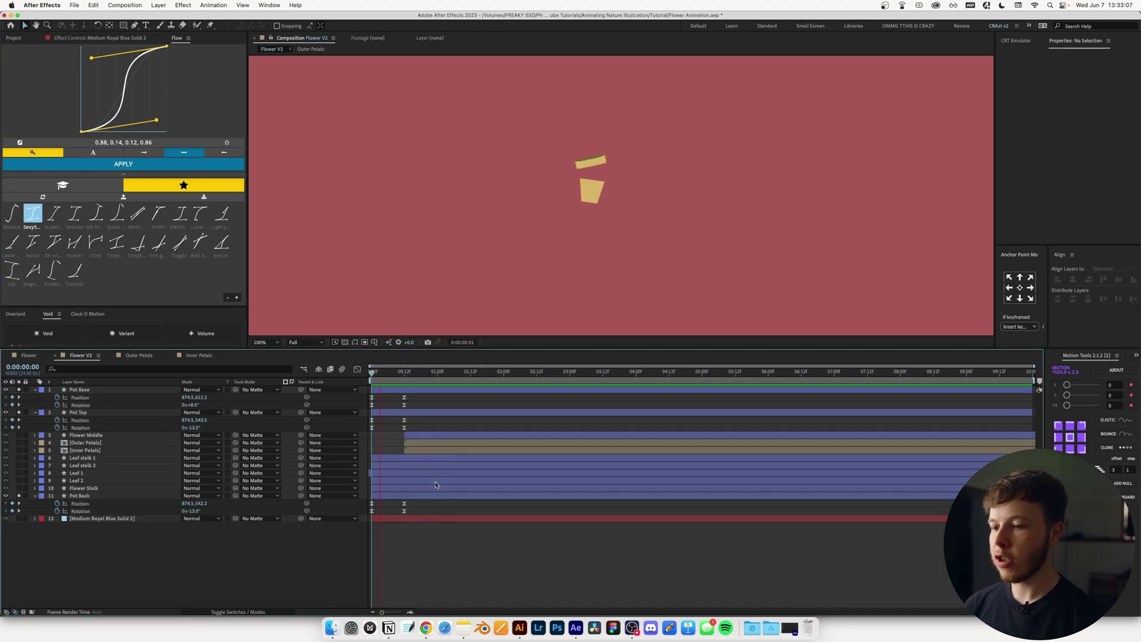
click(385, 414)
shift+click(385, 496)
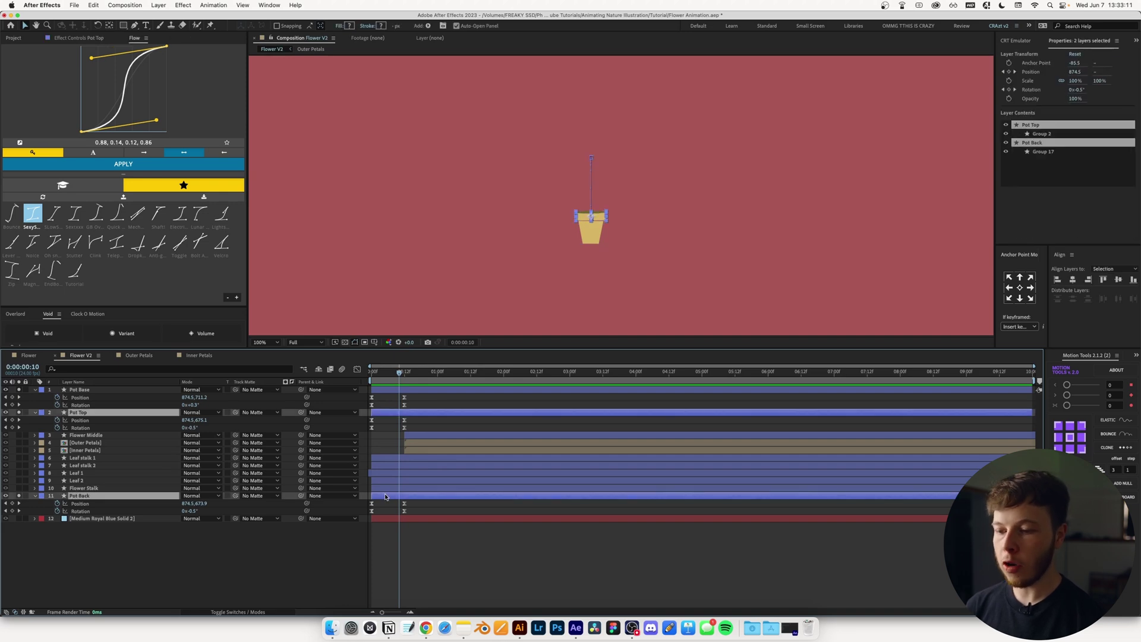
drag(386, 496, 392, 496)
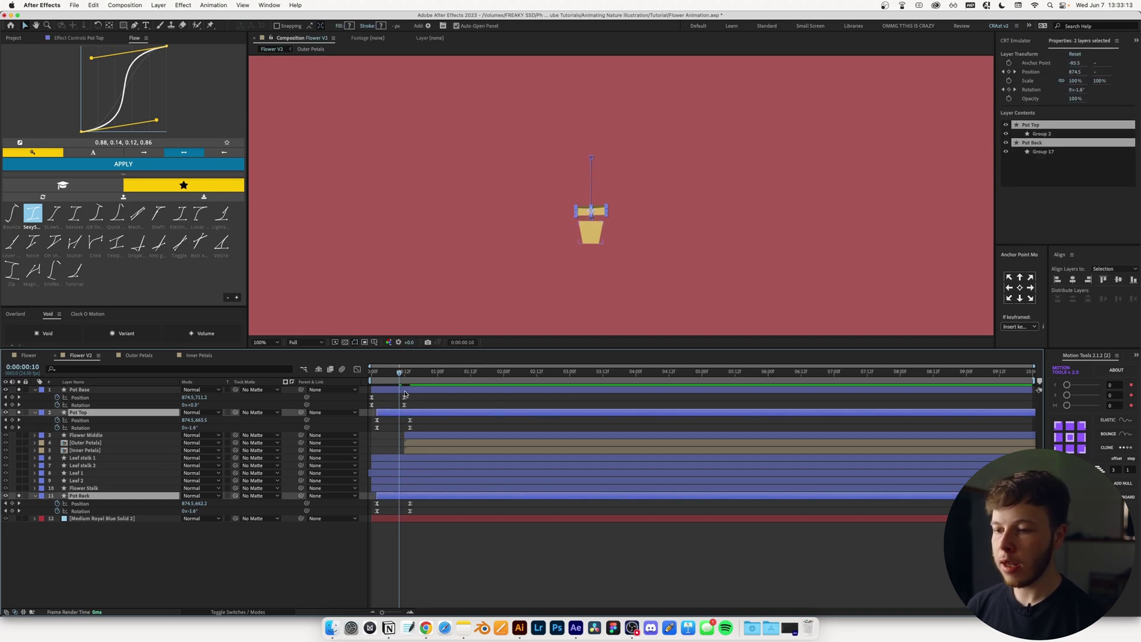
Trim all three pot layers to appear a few frames in, then preview from the start
shift+click(404, 391)
drag(369, 390, 382, 392)
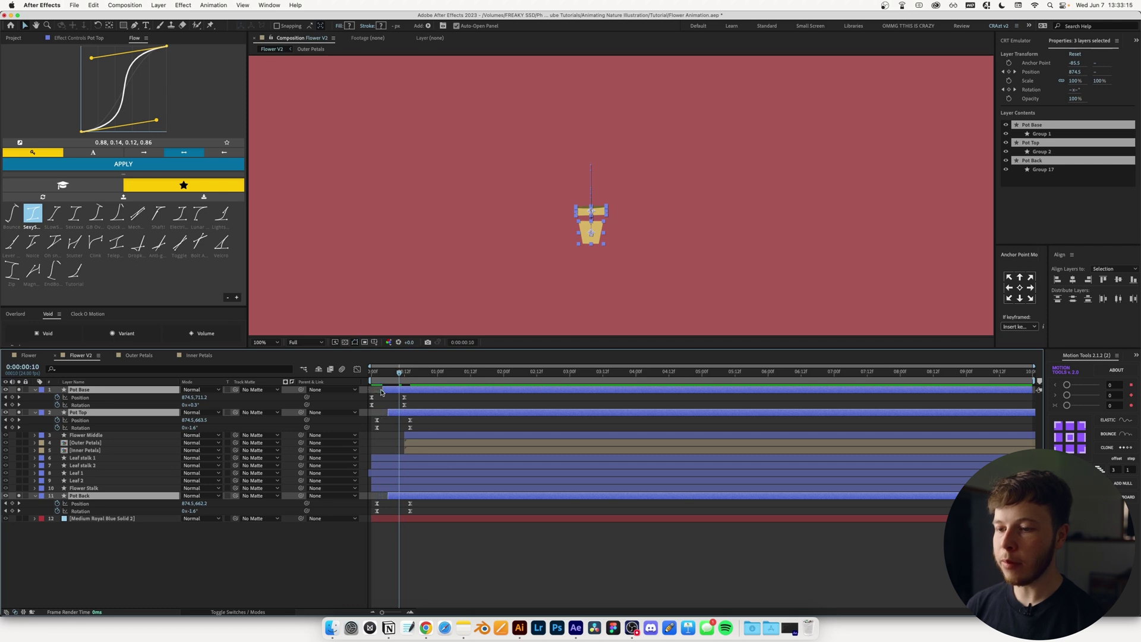
key(Home)
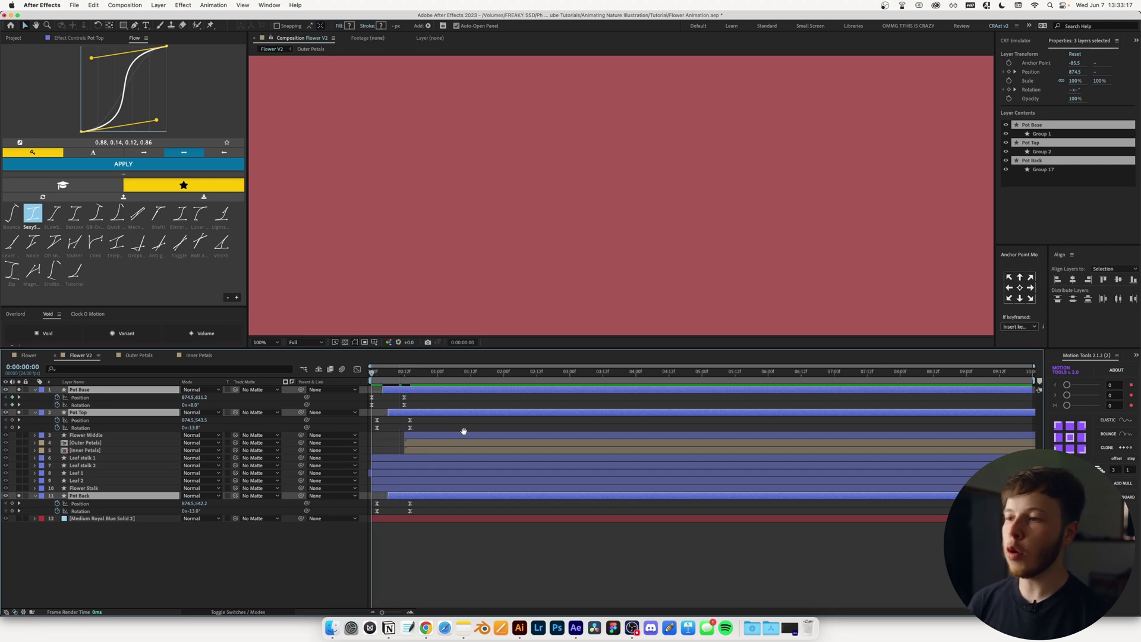
key(space)
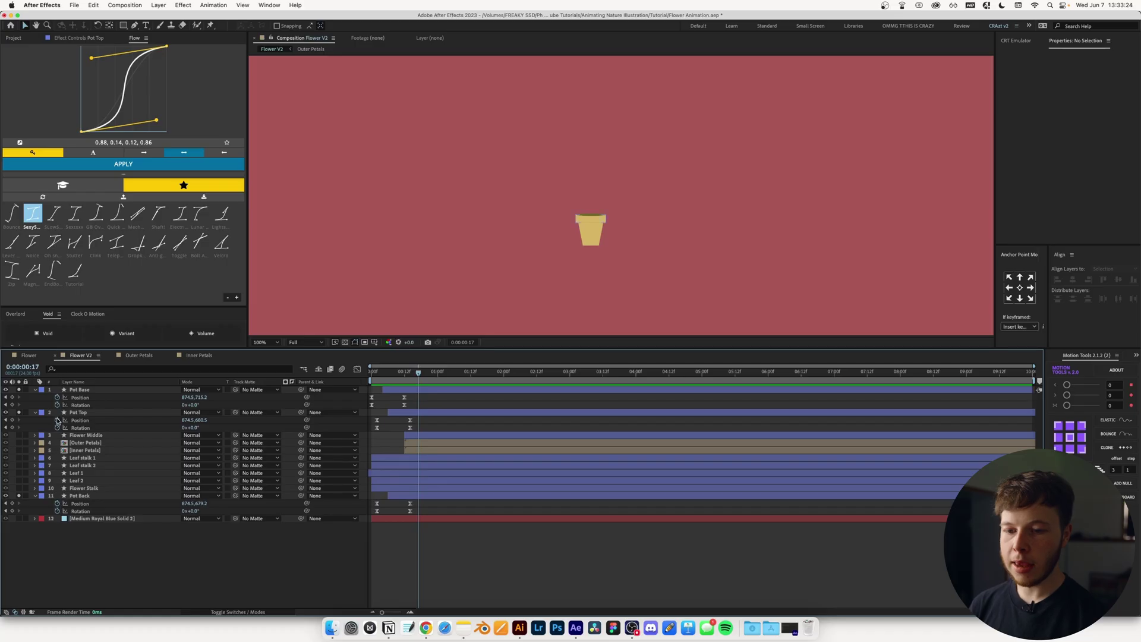
Paste the inertia bounce expression on Pot Base Position and copy the expression only
alt+click(58, 397)
text(amp = .1; freq = 2.0;)
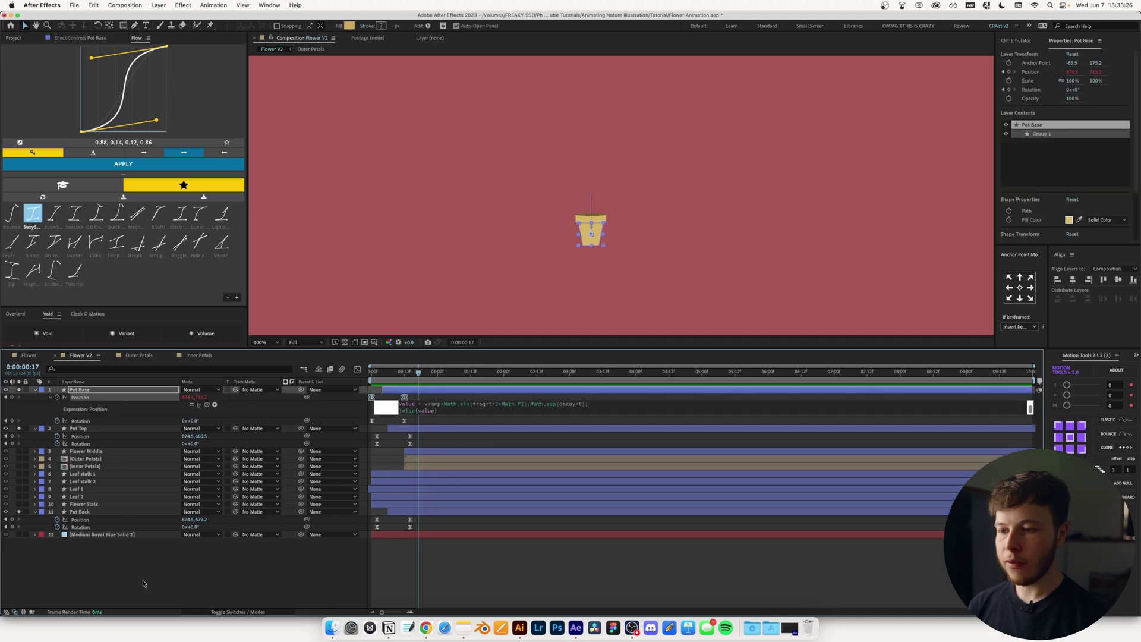
right_click(75, 397)
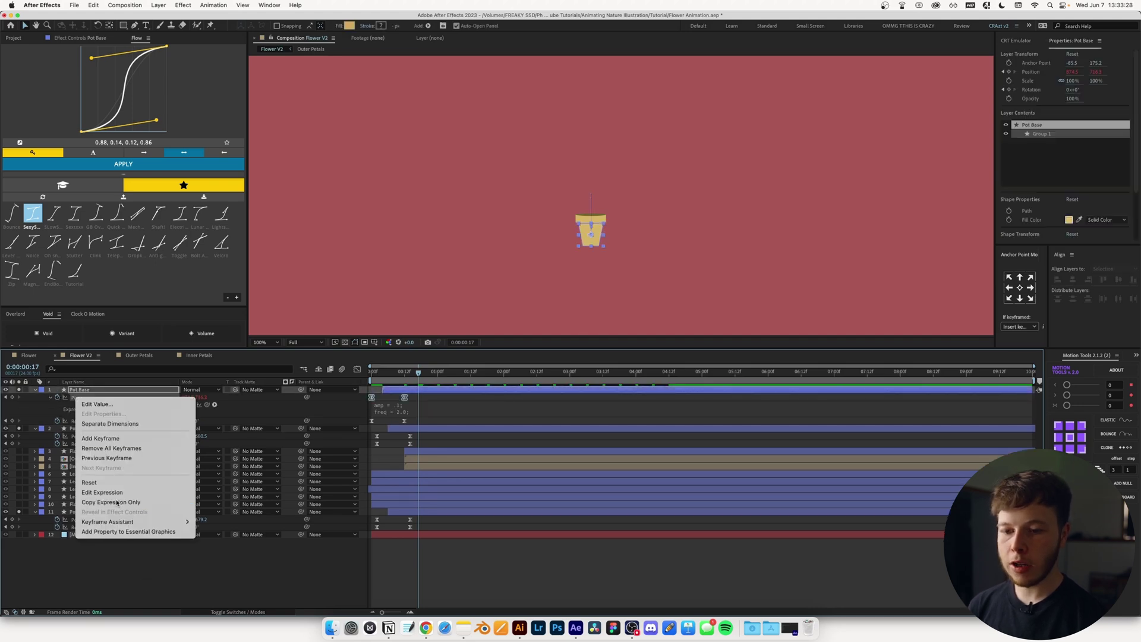
click(96, 501)
Select Pot Top's Position and preview the bouncing pot from the start
click(83, 436)
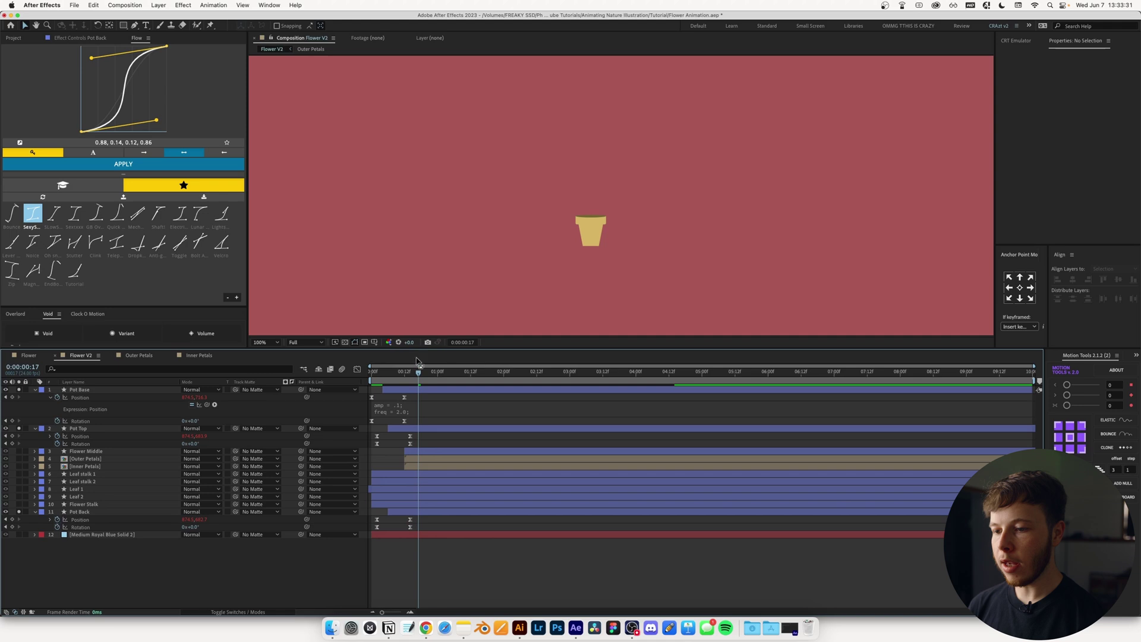
drag(386, 375, 369, 376)
key(space)
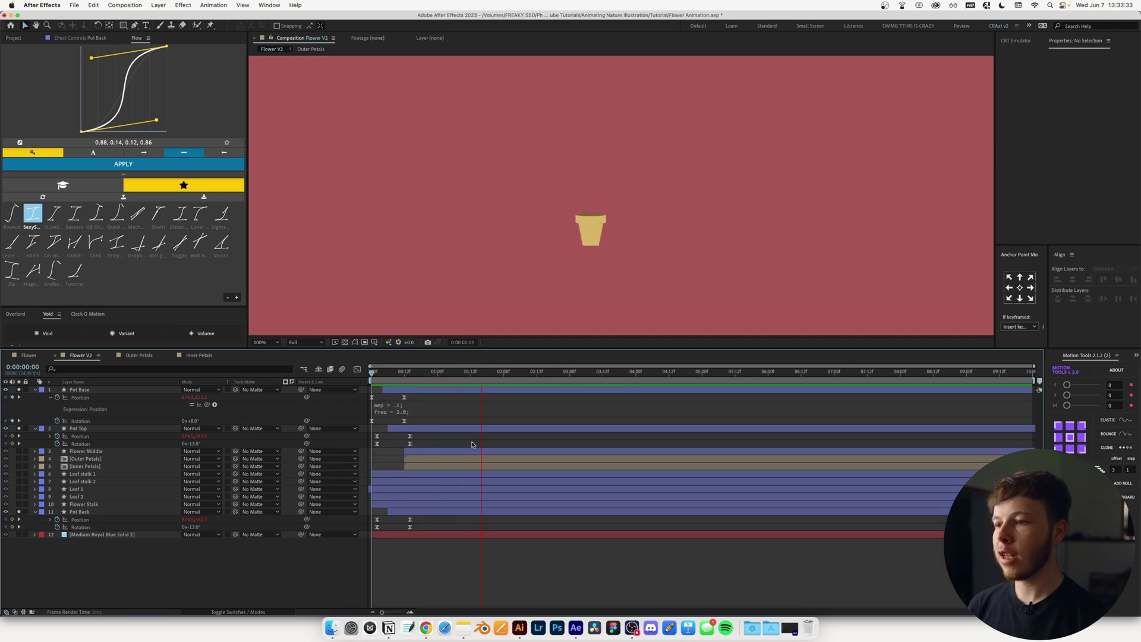
key(space)
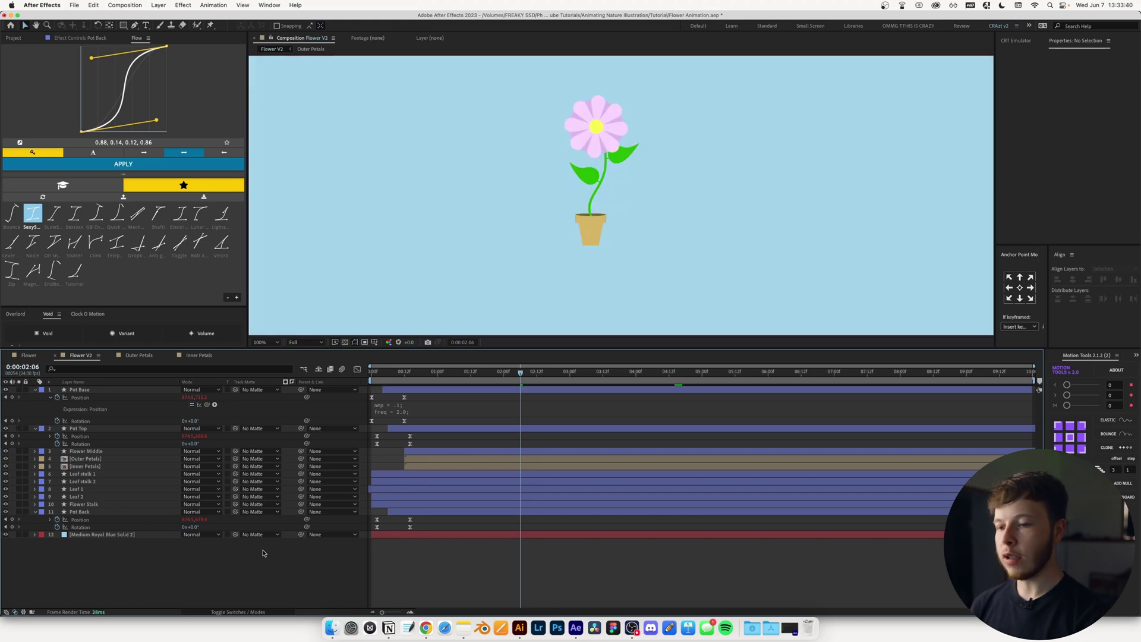
Select the eight flower layers, Flower Stalk through Flower Middle
key(Home)
click(84, 504)
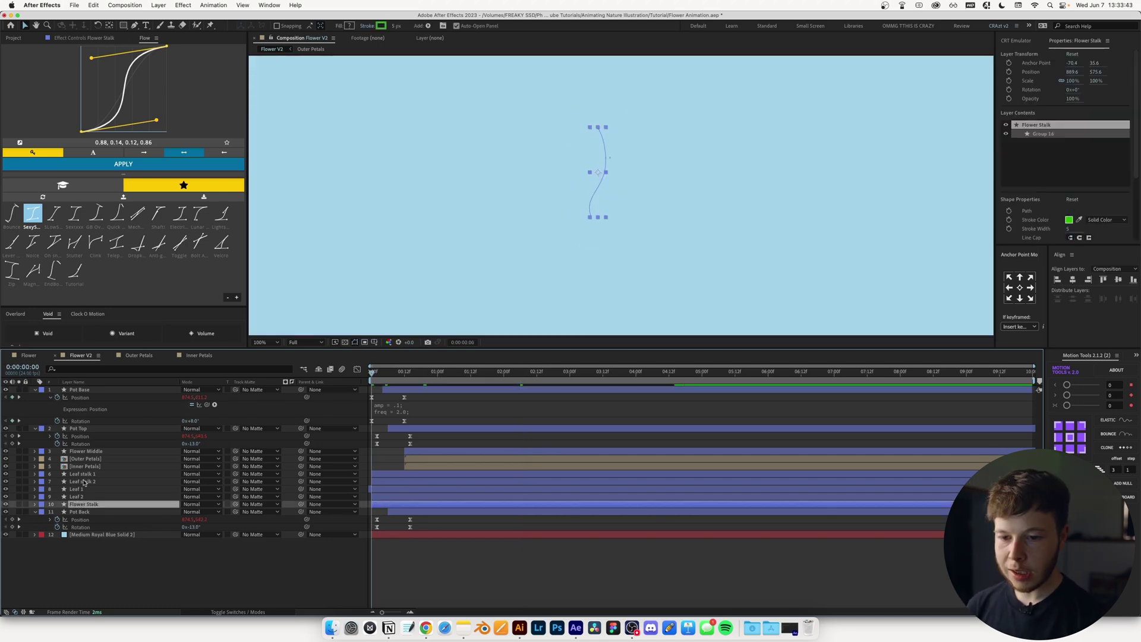
shift+click(86, 452)
scroll(490, 280, down, 2)
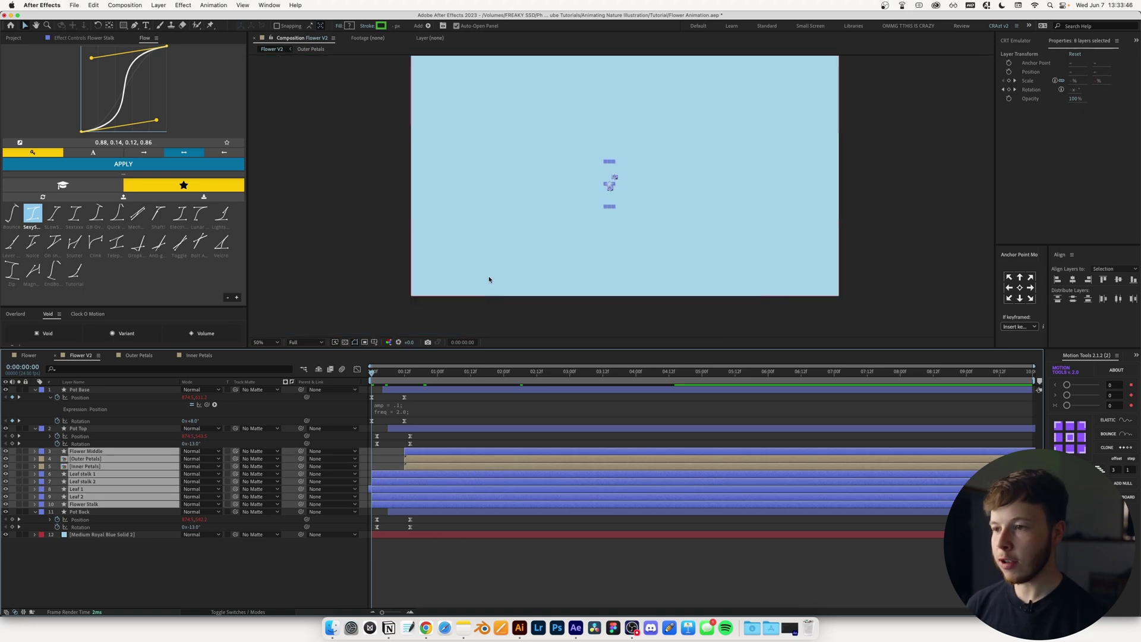
Slide the flower layers past the pot landing and limit the work area to the first seconds
drag(381, 378, 410, 378)
scroll(559, 244, up, 2)
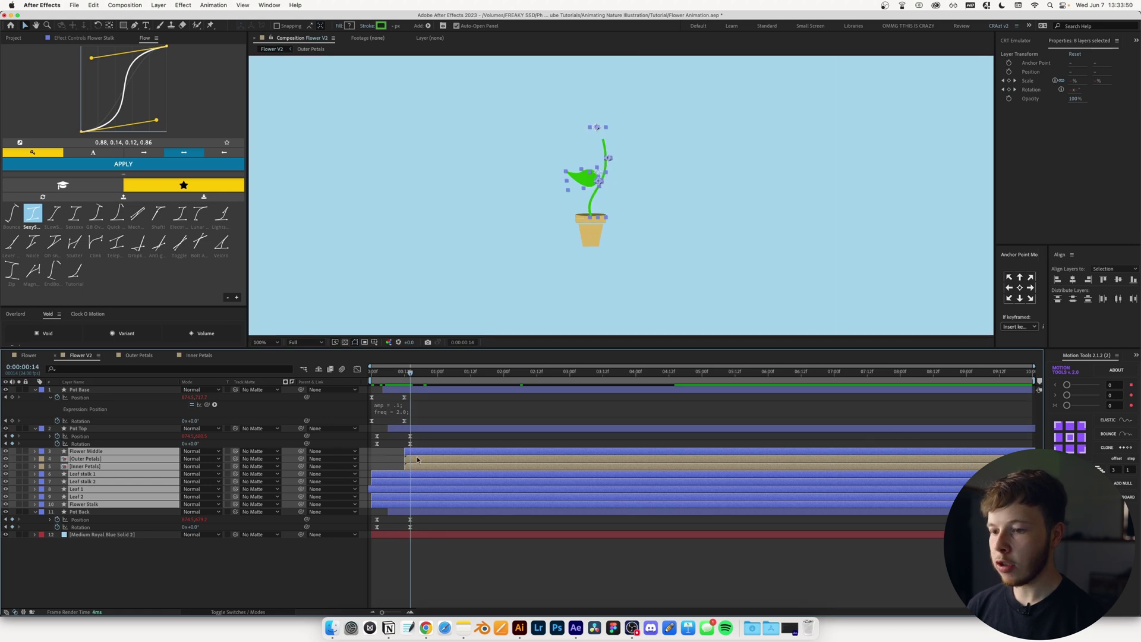
drag(429, 456, 455, 458)
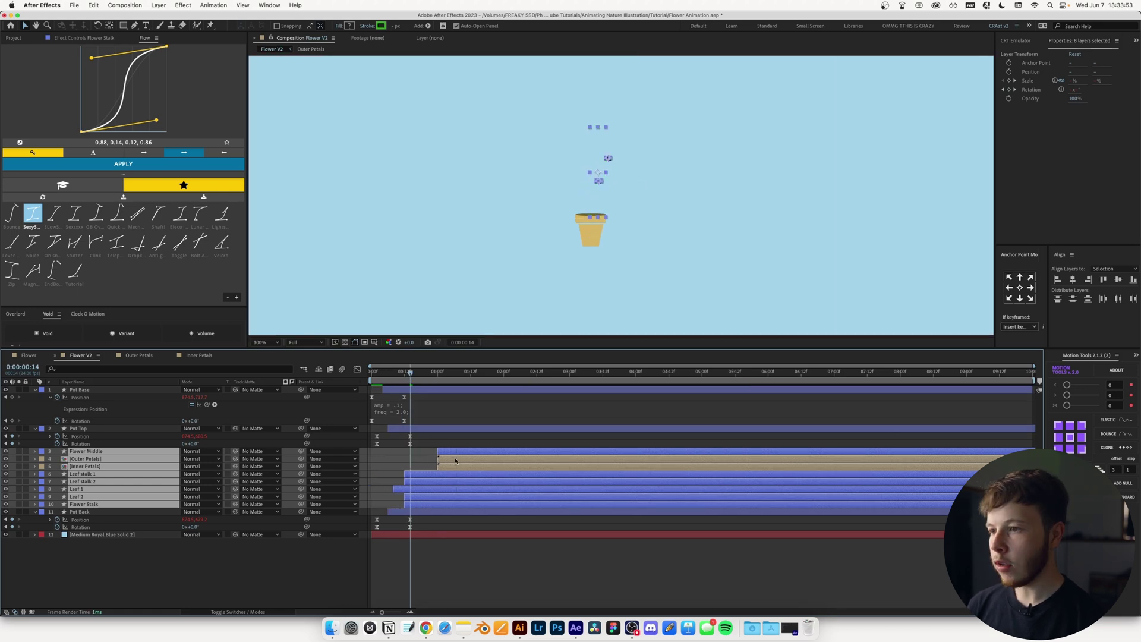
drag(408, 377, 370, 377)
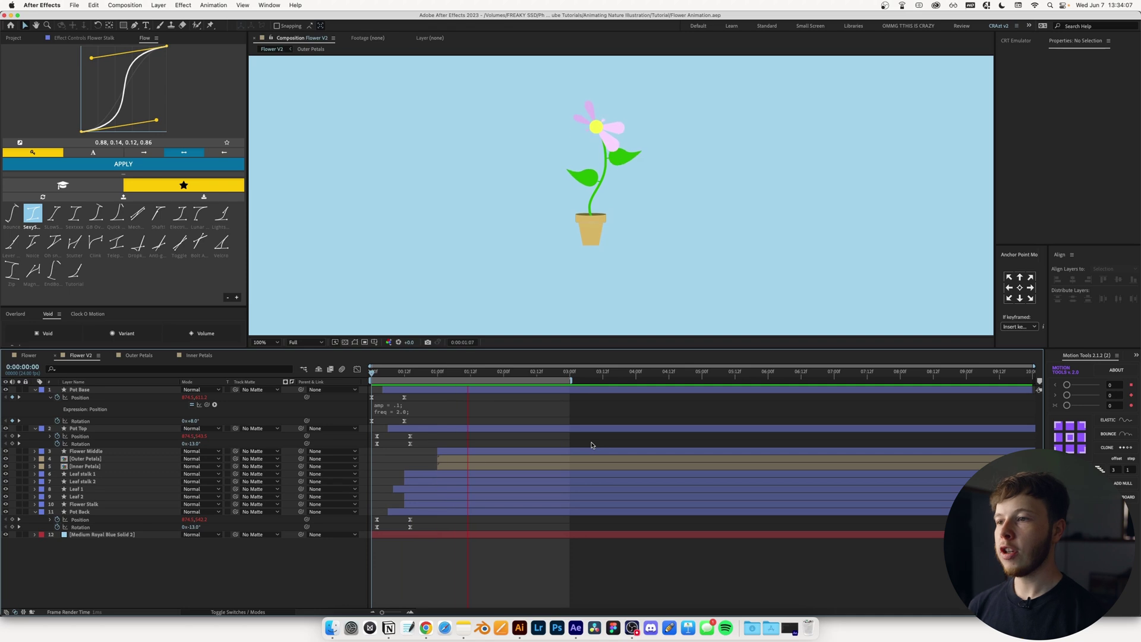
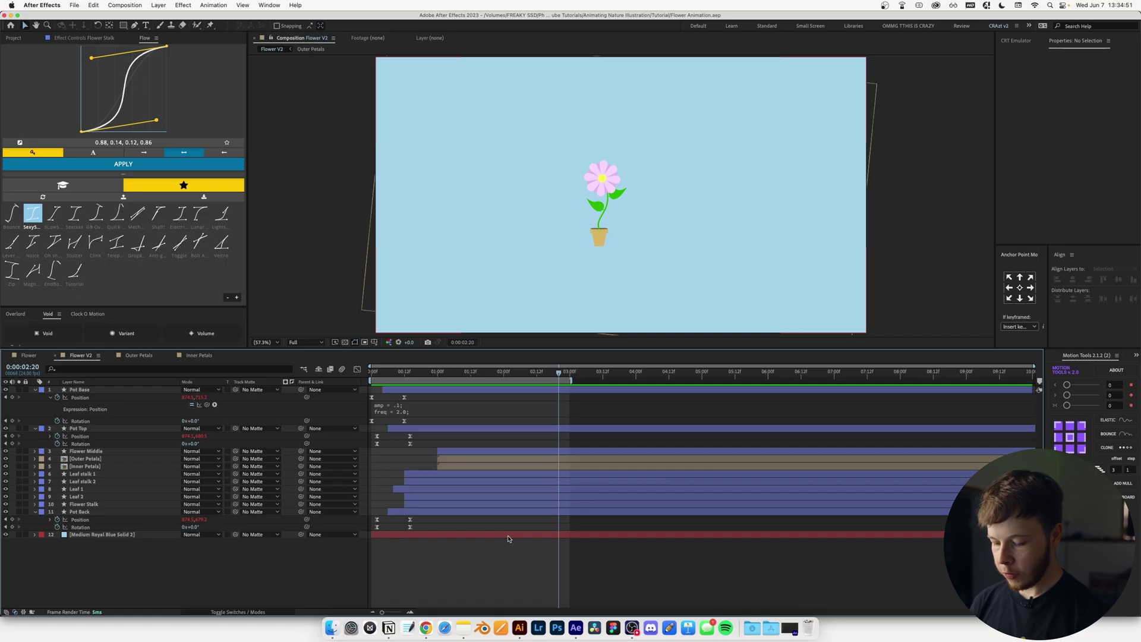
Draw a green 5EB761 rectangle across the bottom of the comp
key(u)
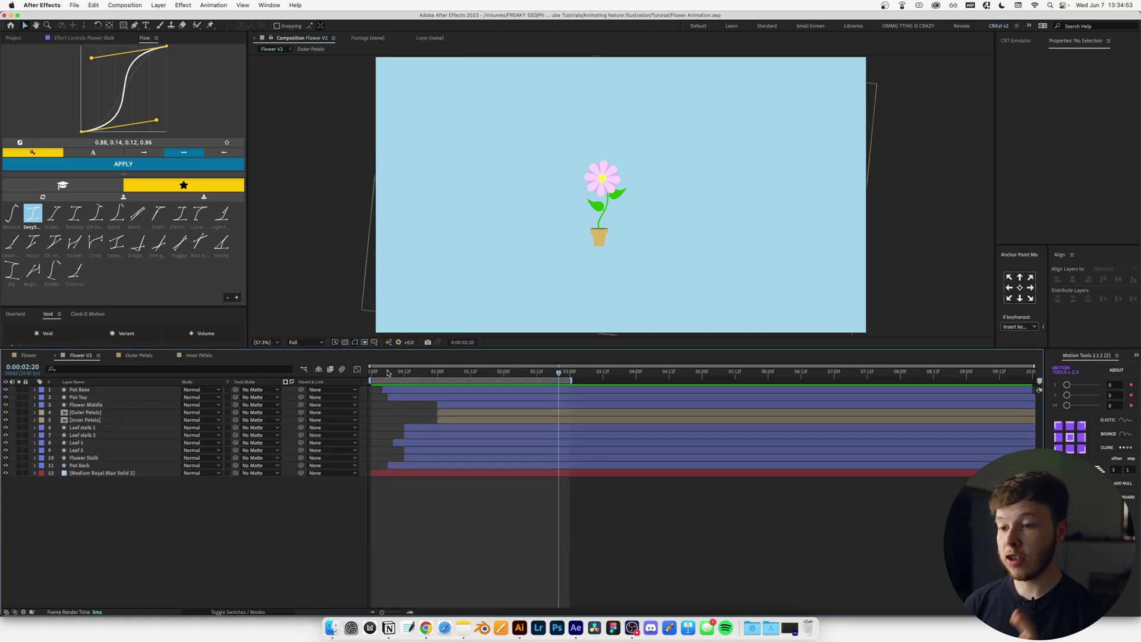
click(124, 25)
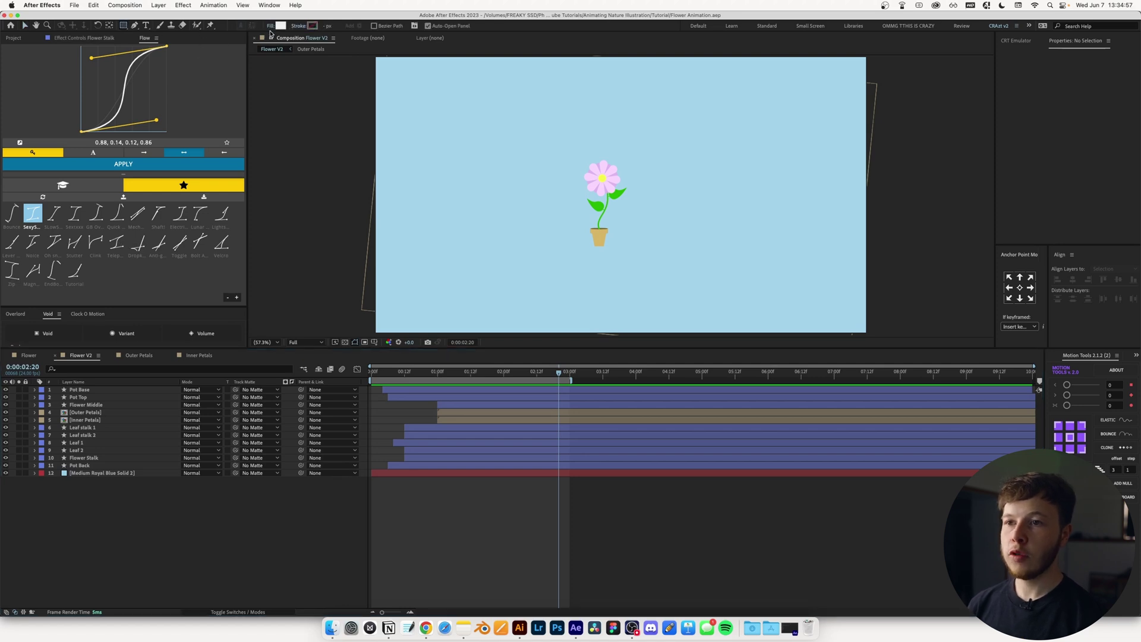
click(281, 25)
drag(654, 458, 627, 422)
click(773, 392)
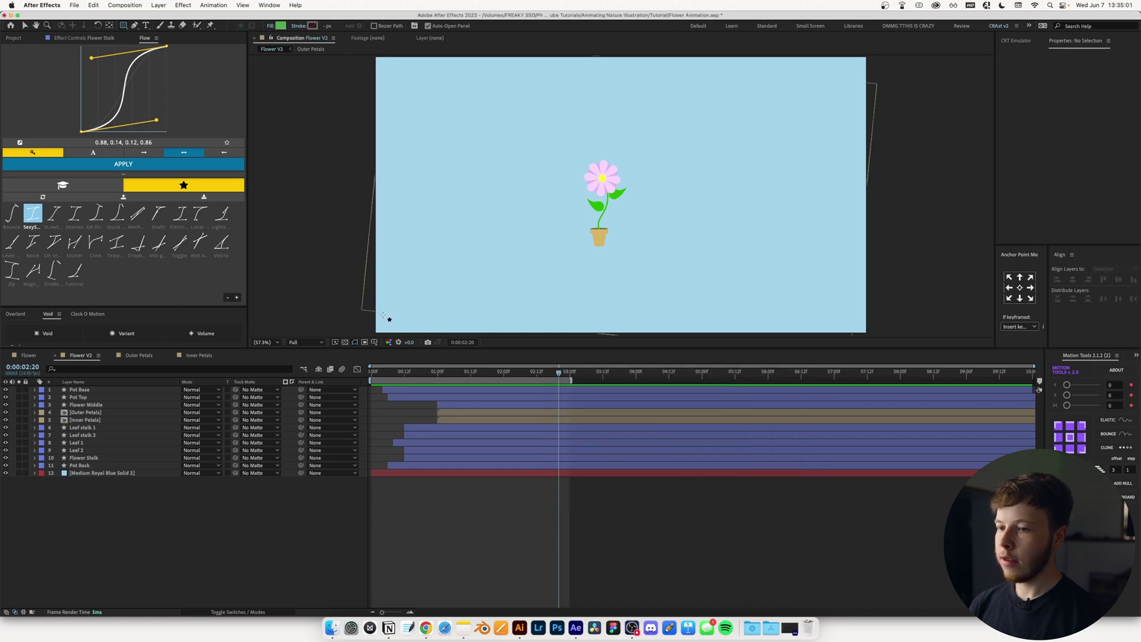
drag(358, 343, 917, 241)
Place the ground shape layer just above Medium Royal Blue Solid 2 in the layer stack
drag(136, 395, 119, 508)
click(118, 505)
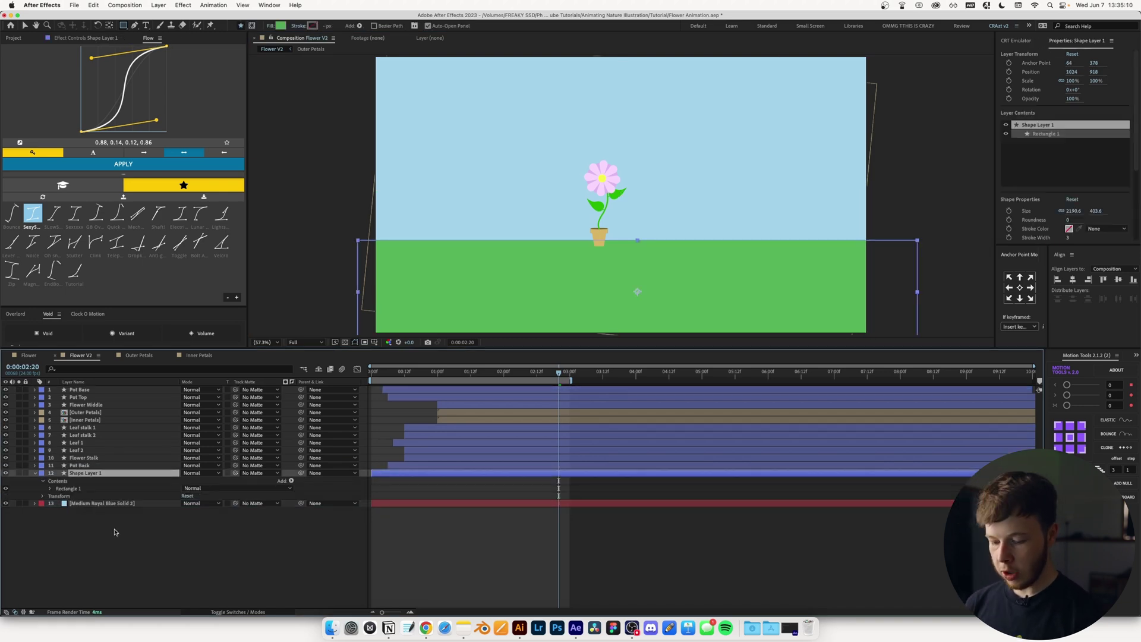
key(u)
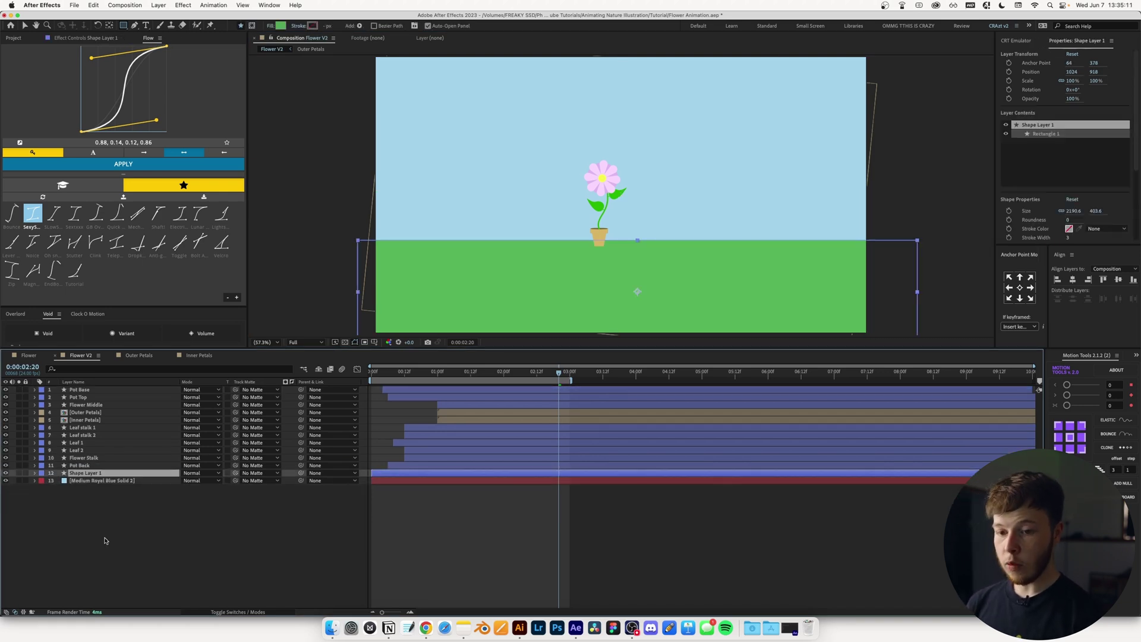
click(105, 539)
key(v)
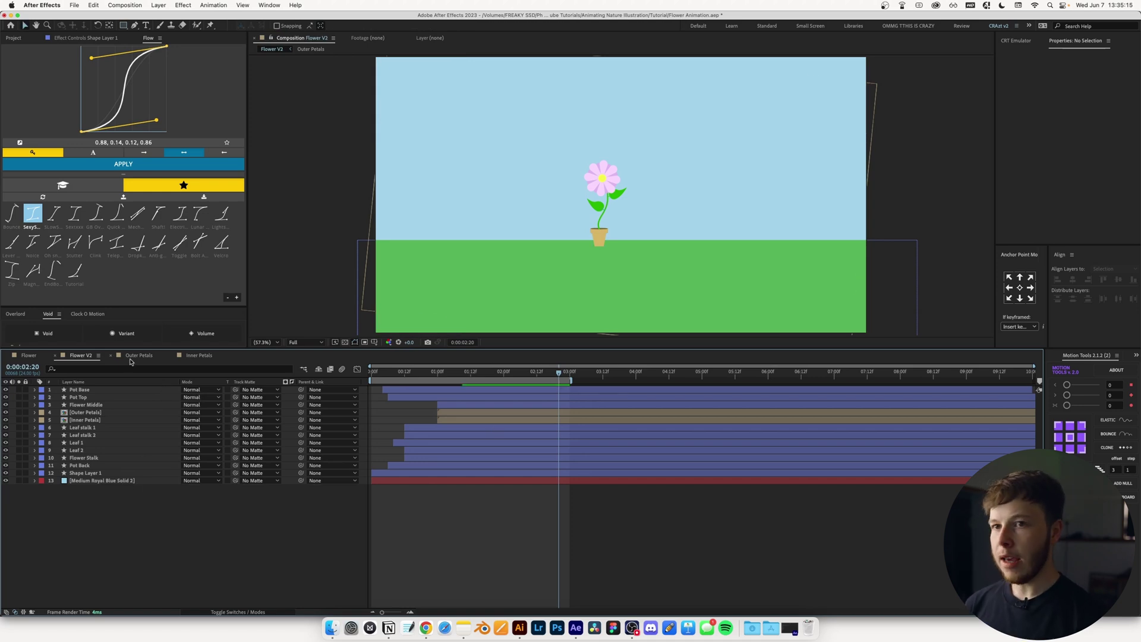
Draw a near-white EBEEEB circle in the upper-left sky
drag(126, 26, 153, 47)
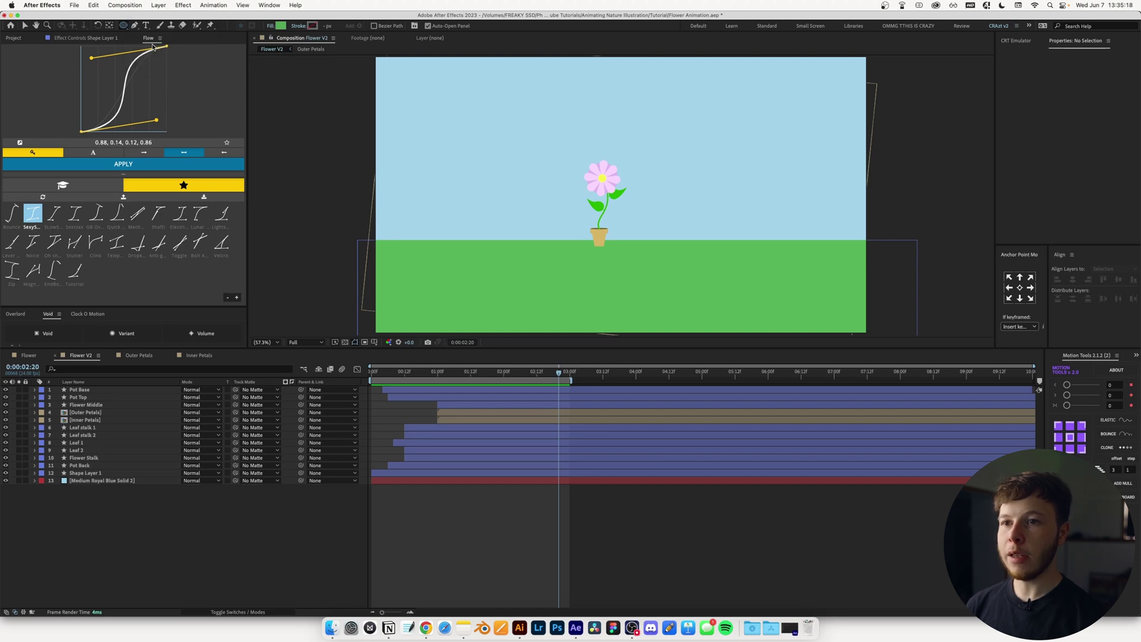
click(280, 26)
drag(622, 420, 575, 399)
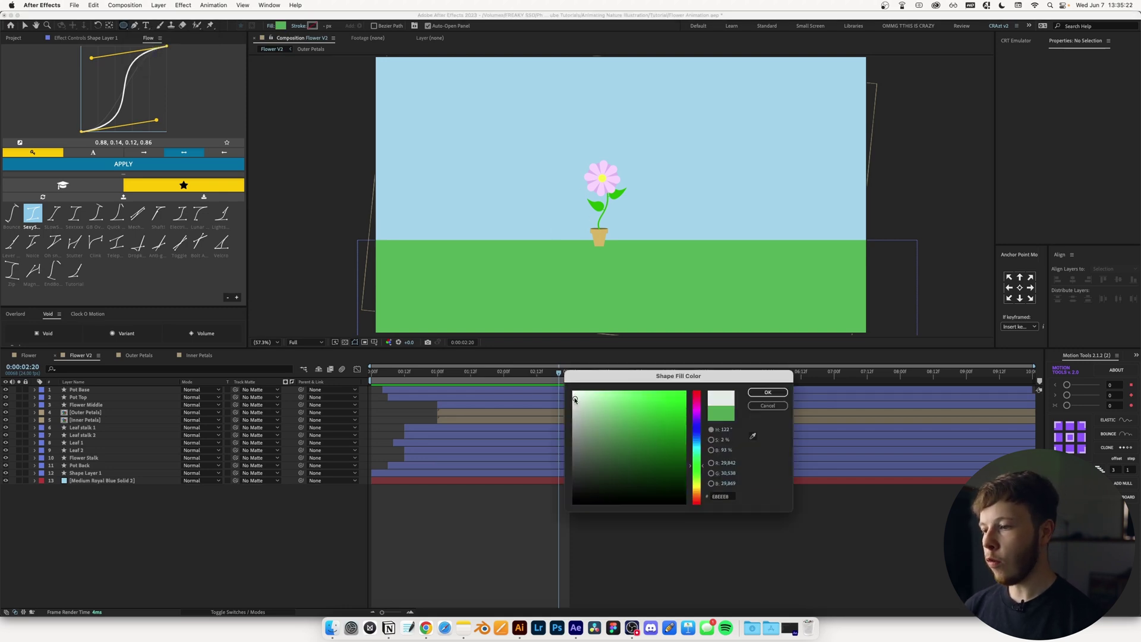
click(766, 393)
mouse_move(419, 129)
mouse_down()
mouse_move(464, 161)
mouse_move(442, 143)
mouse_move(474, 143)
mouse_move(460, 127)
mouse_up()
key(space)
click(130, 390)
Duplicate the circle into four overlapping puffs forming the small cloud
key(super+d)
key(v)
key(super+d)
click(437, 141)
key(super+d)
click(100, 390)
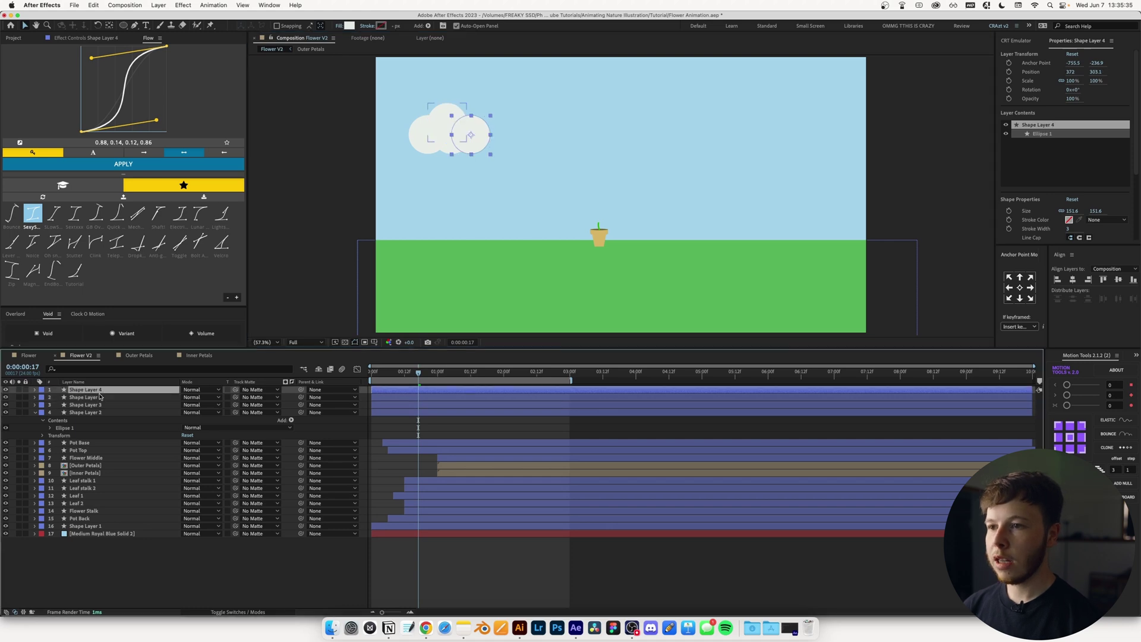
Duplicate the four circles, scale the copies to 162%, and move them to the upper-right sky
shift+click(101, 412)
key(super+d)
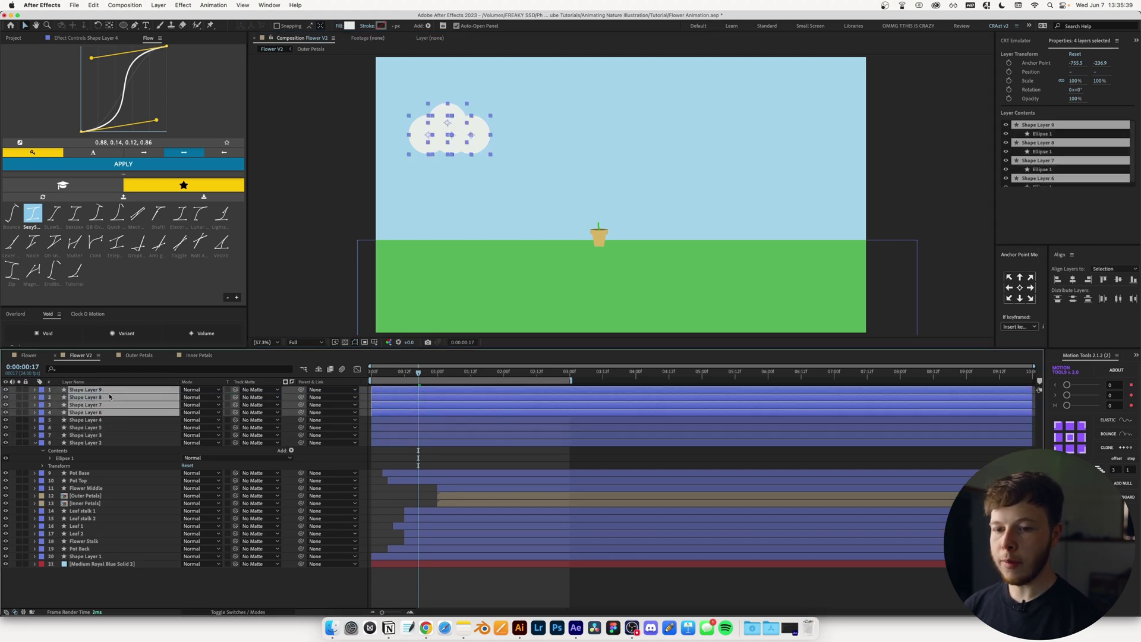
key(s)
drag(198, 398, 233, 398)
drag(493, 143, 866, 160)
click(917, 158)
drag(791, 151, 815, 160)
drag(814, 160, 858, 140)
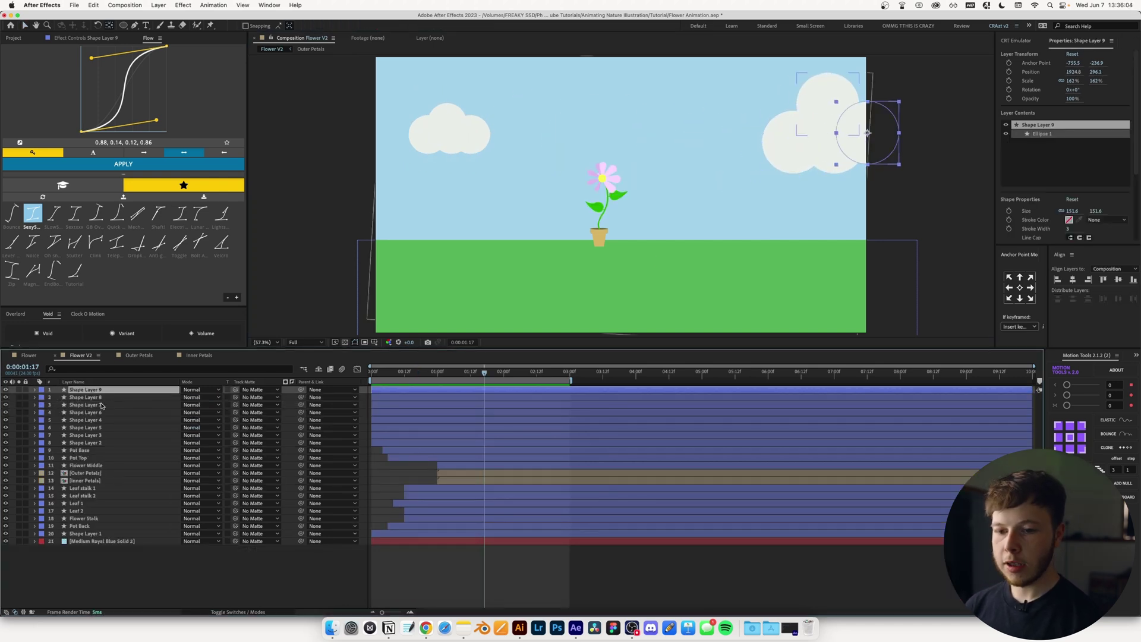
Precompose the large cloud's circles as 'Cloud 1' and the small cloud's circles as Cloud 2
shift+click(85, 412)
key(super+shift+c)
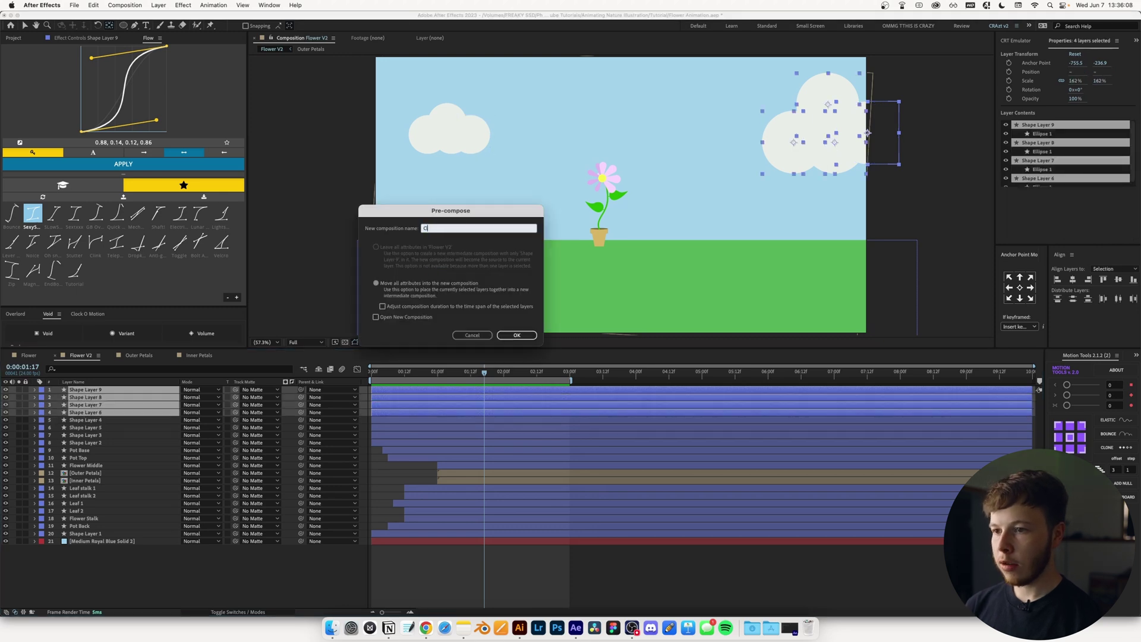
text(Clod)
key(BackSpace)
key(BackSpace)
text(ud 1)
key(Return)
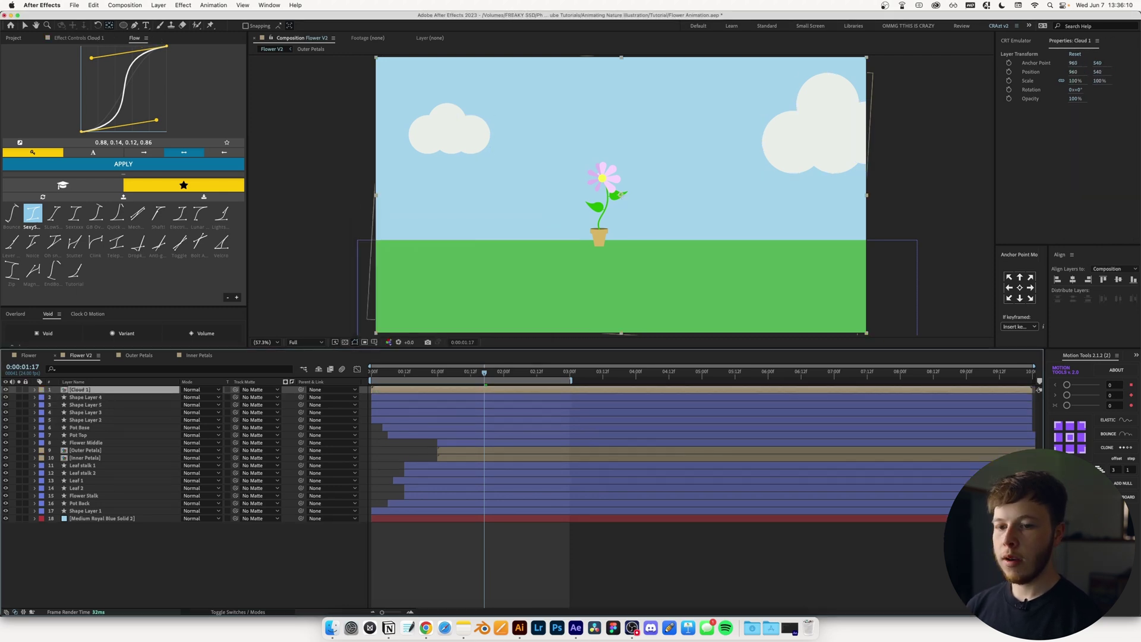
click(86, 397)
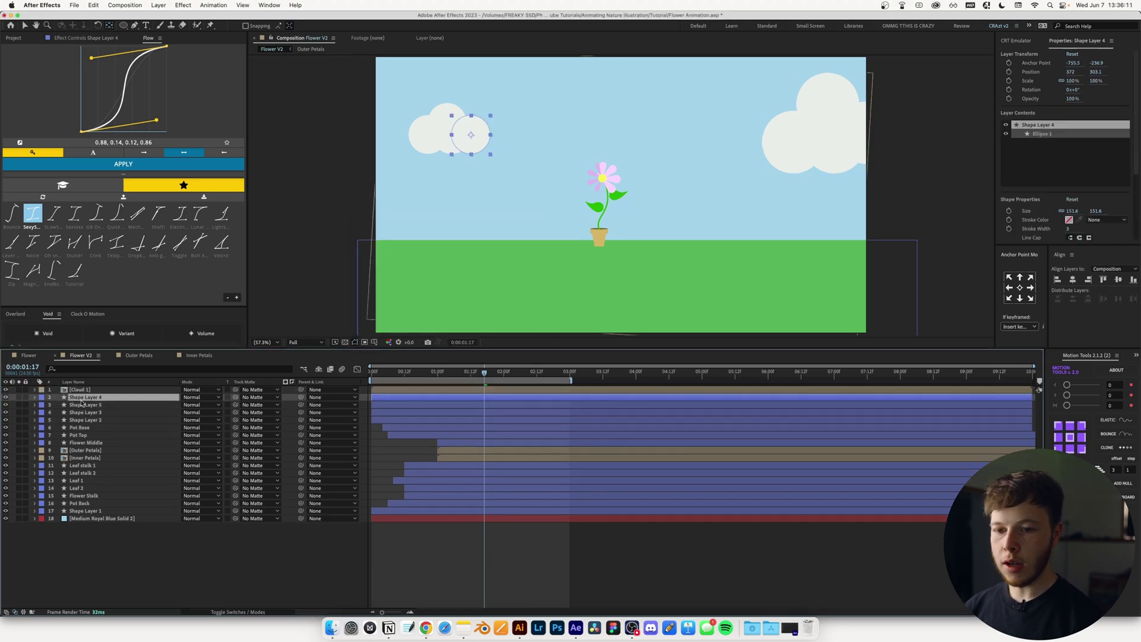
shift+click(79, 420)
key(super+shift+c)
text(Cloud 2)
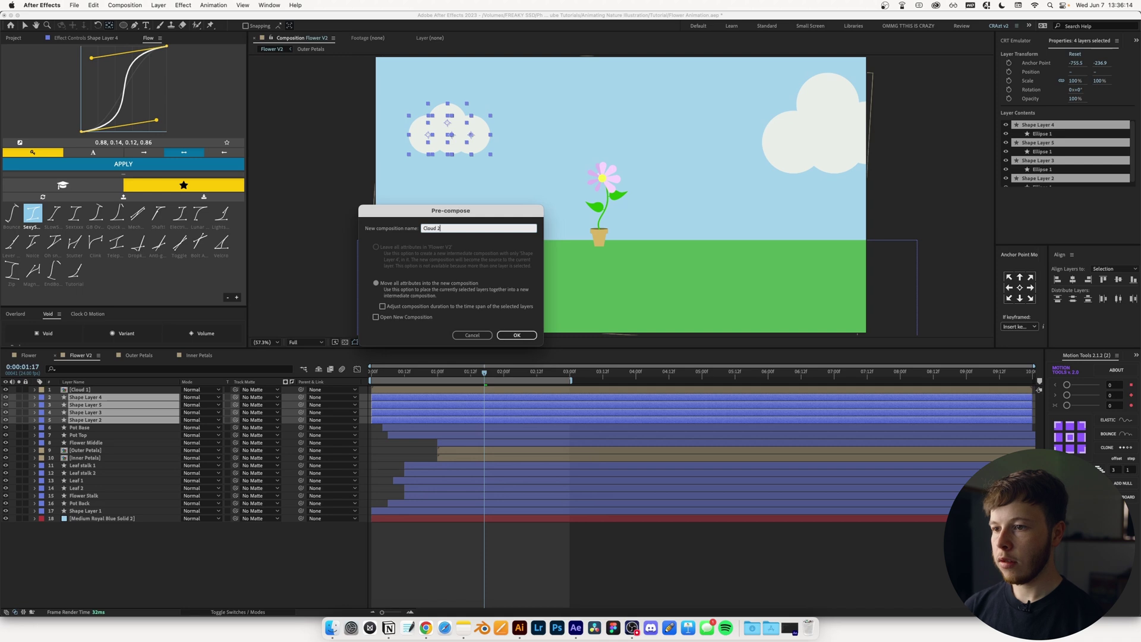
key(Return)
Give Cloud 2's Position a wiggle expression, slowing it from wiggle(3,3) to wiggle(.5,3)
key(p)
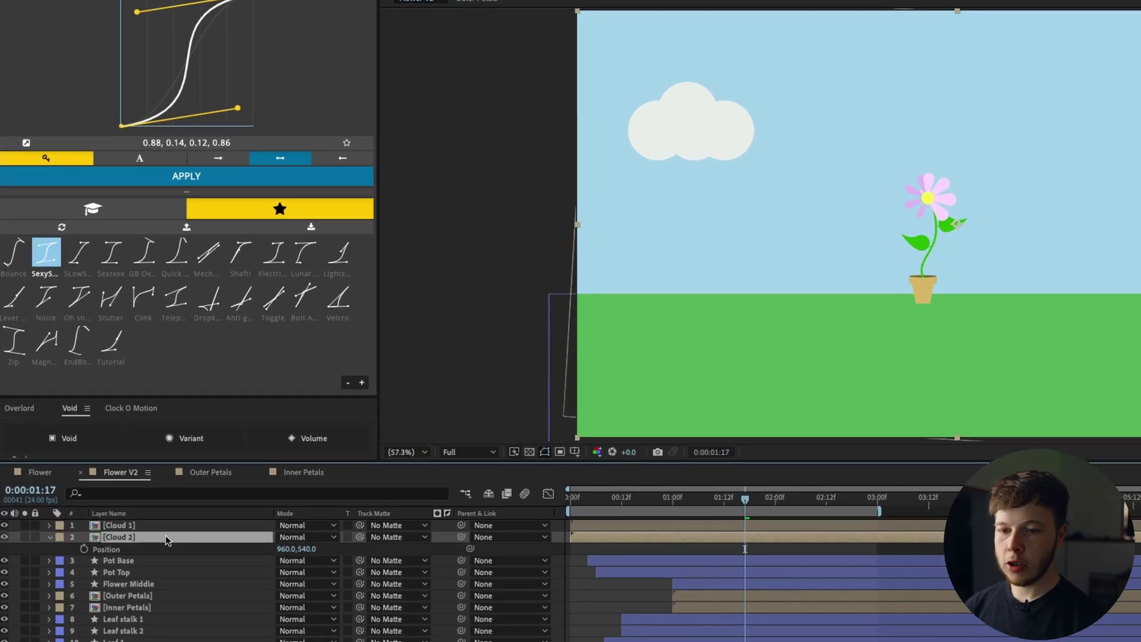
alt+click(85, 551)
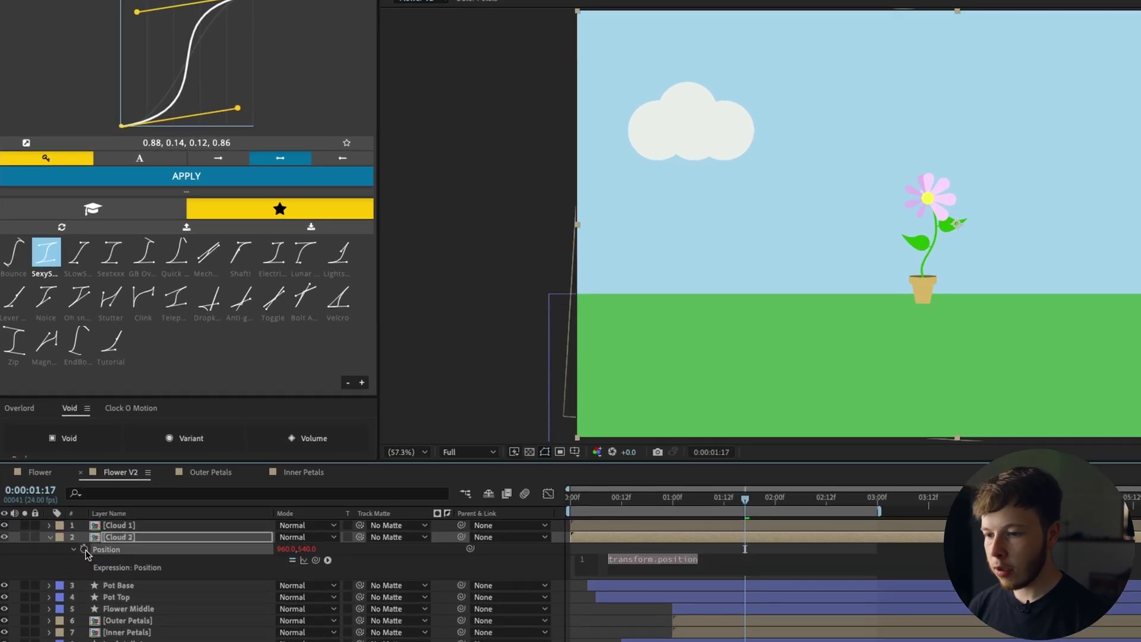
text(wiggle()
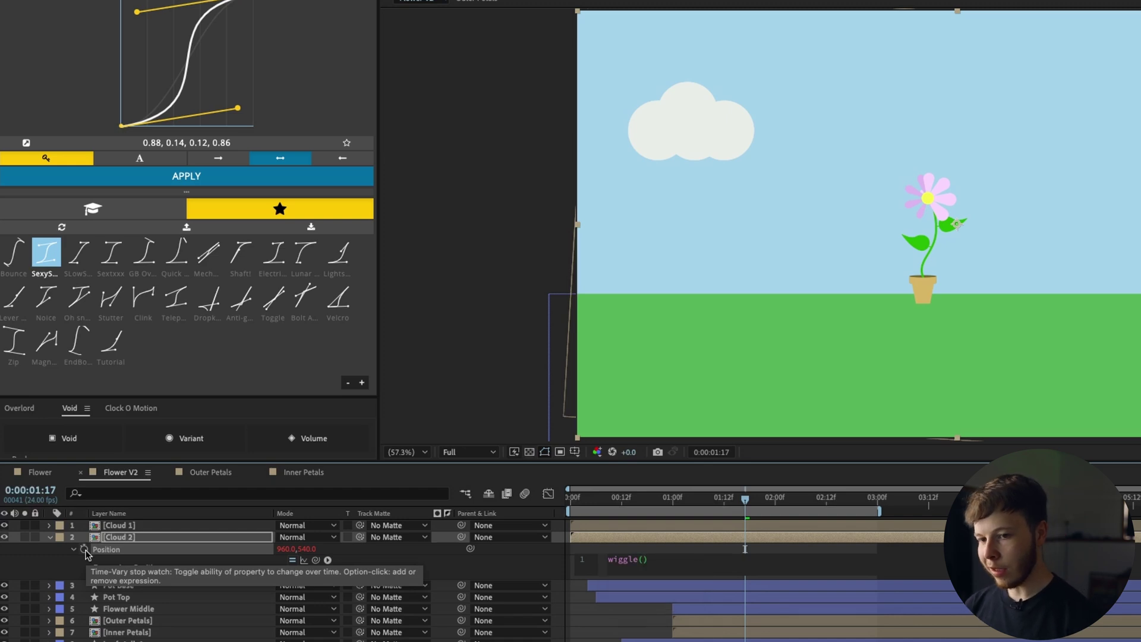
text(3,3)
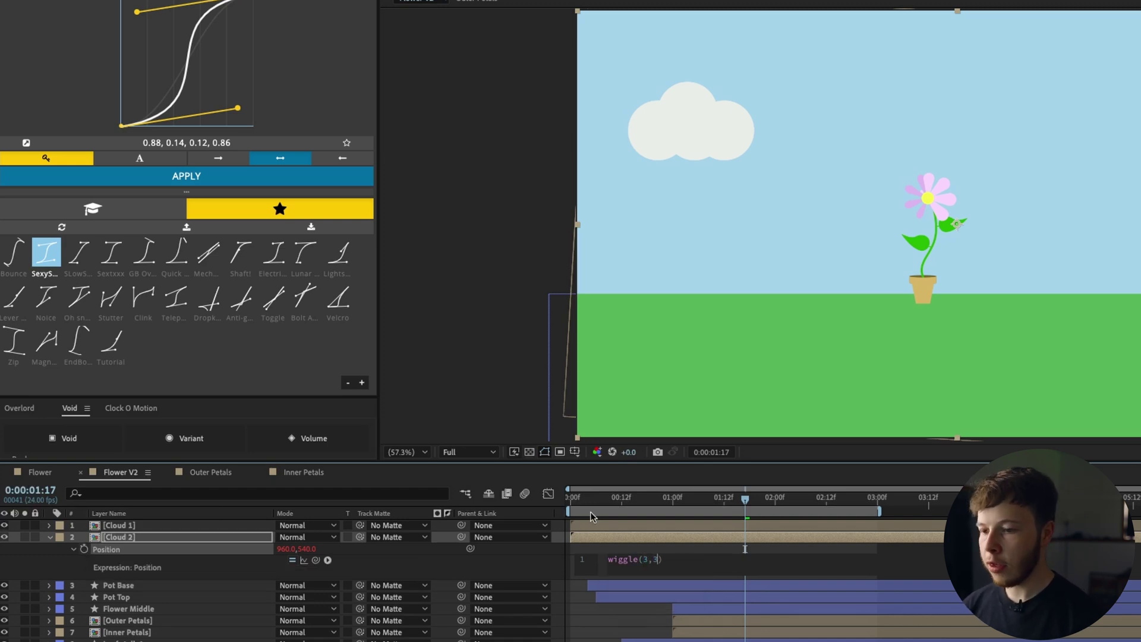
click(777, 543)
key(space)
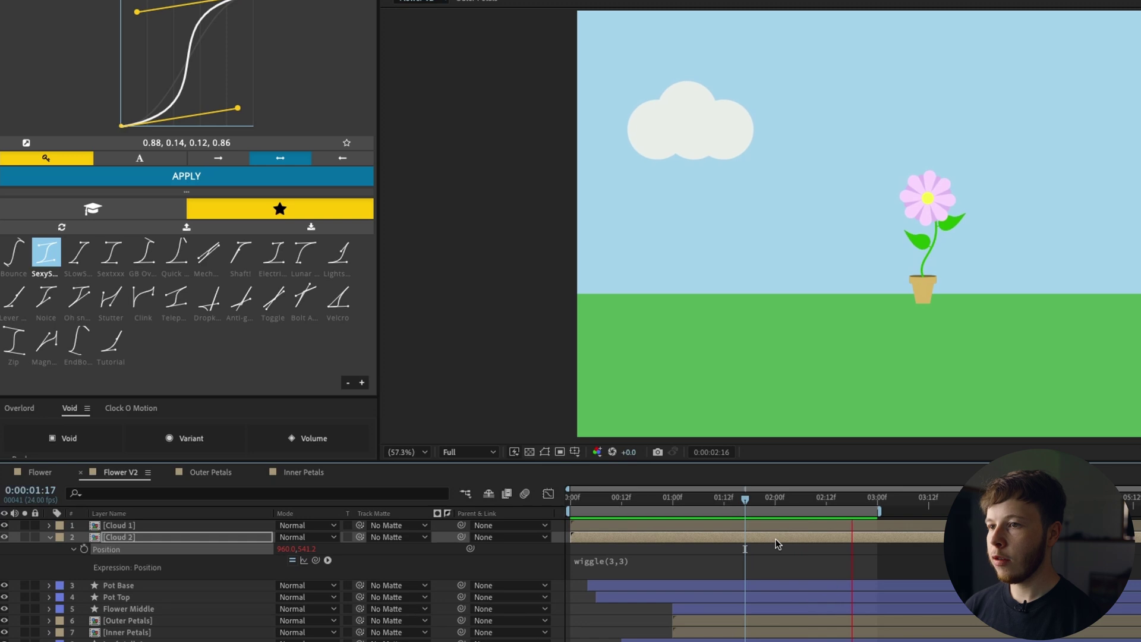
click(639, 561)
click(647, 560)
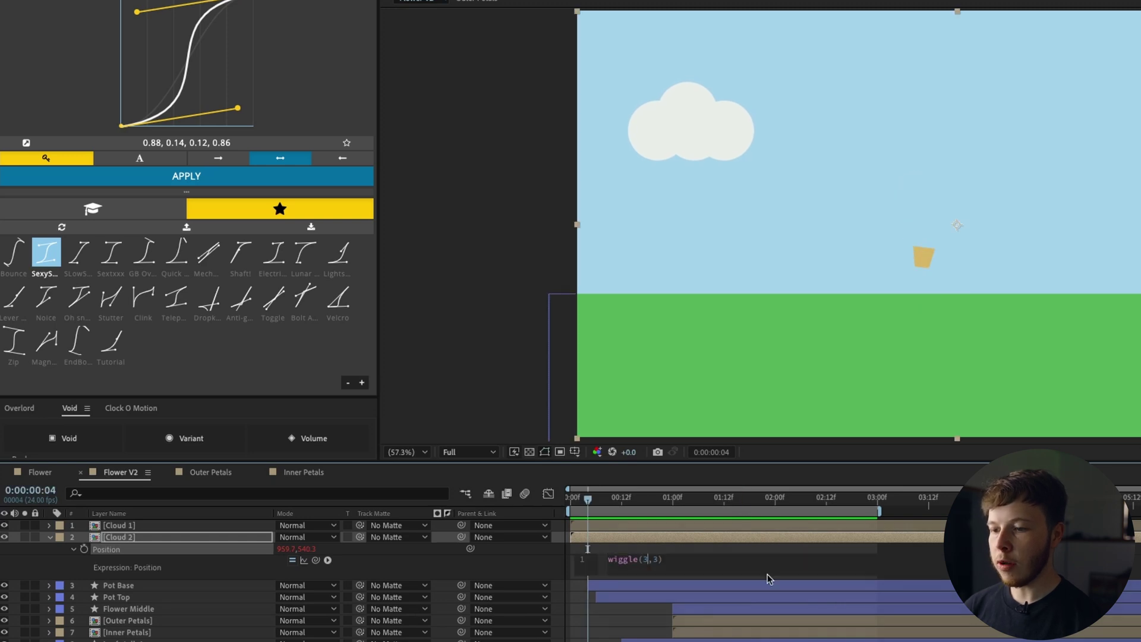
text(.5)
click(661, 534)
key(space)
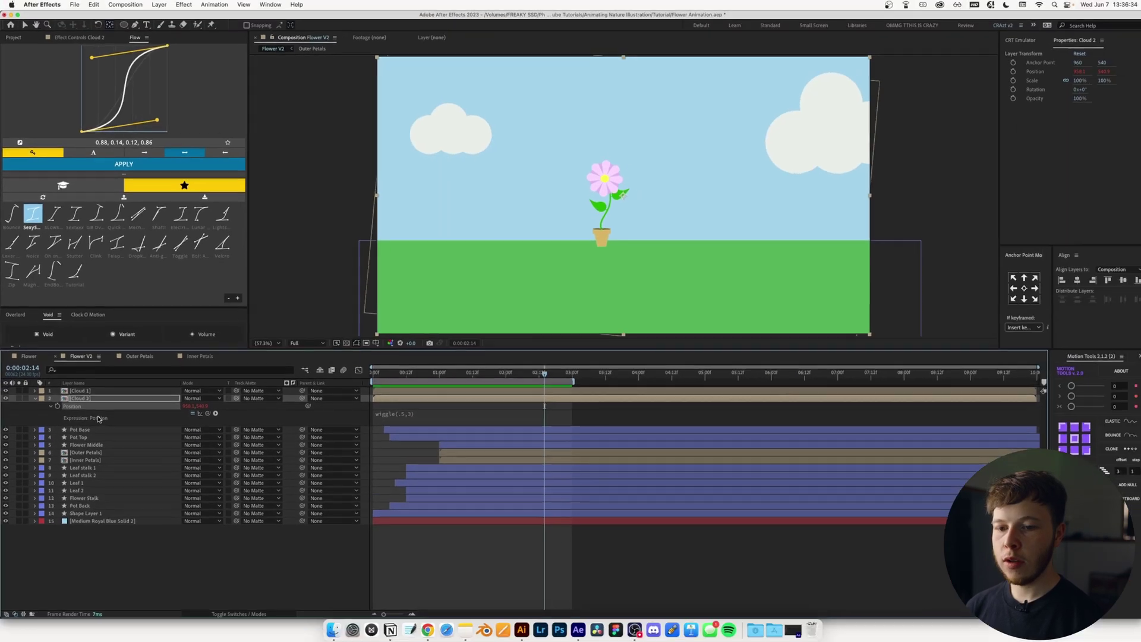
Copy the wiggle expression over to Cloud 1 and preview the drifting clouds
right_click(104, 520)
click(92, 515)
click(80, 389)
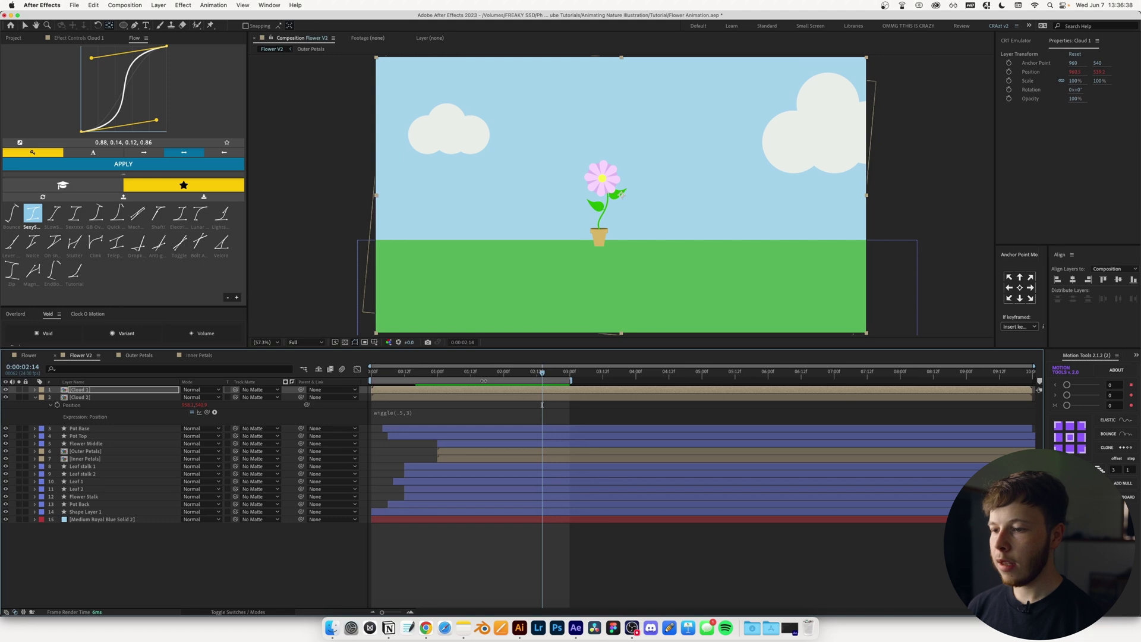
key(space)
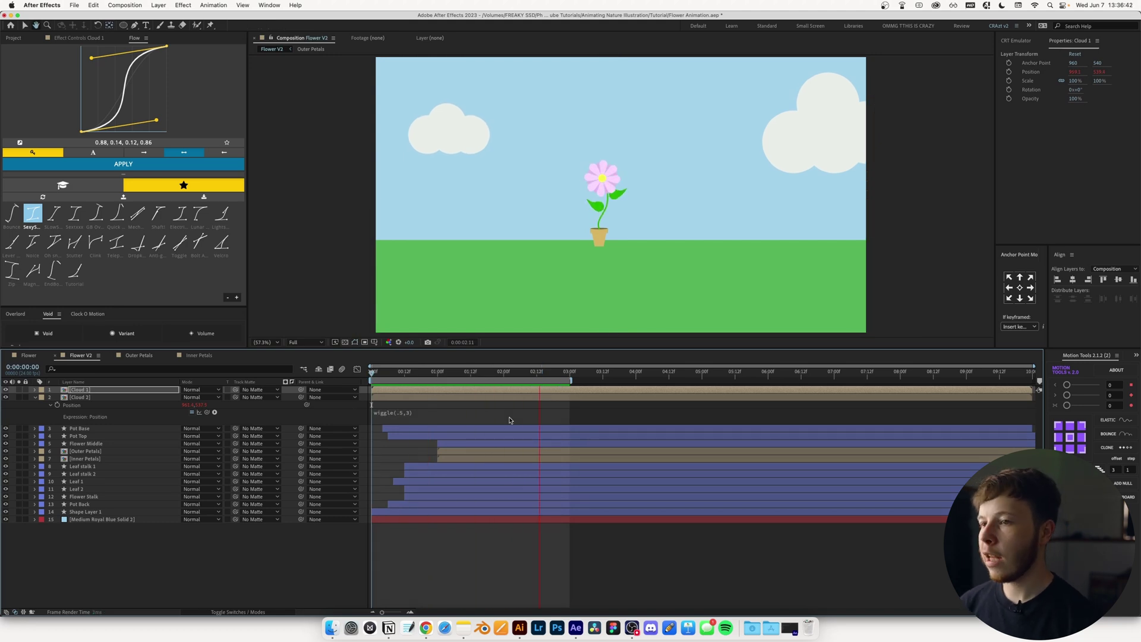
key(space)
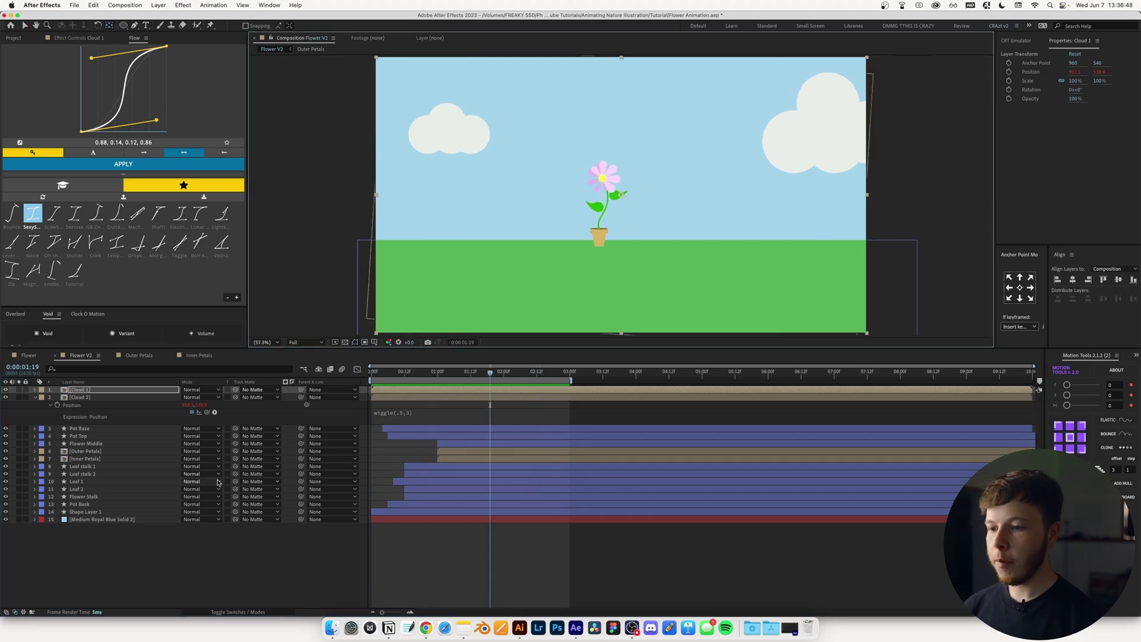
click(186, 547)
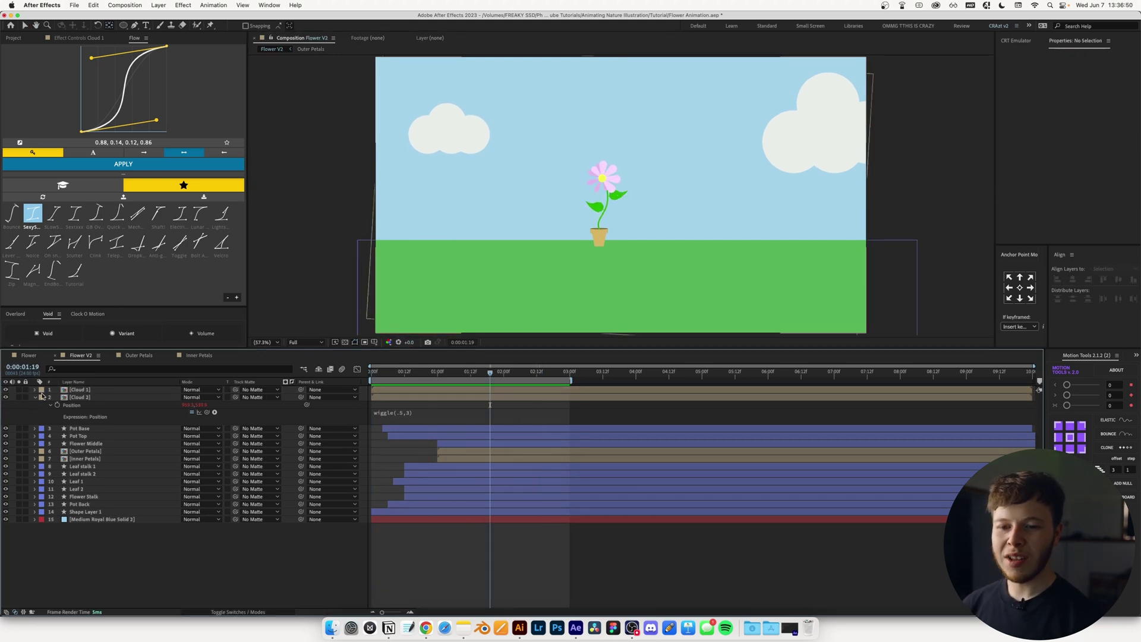
click(35, 397)
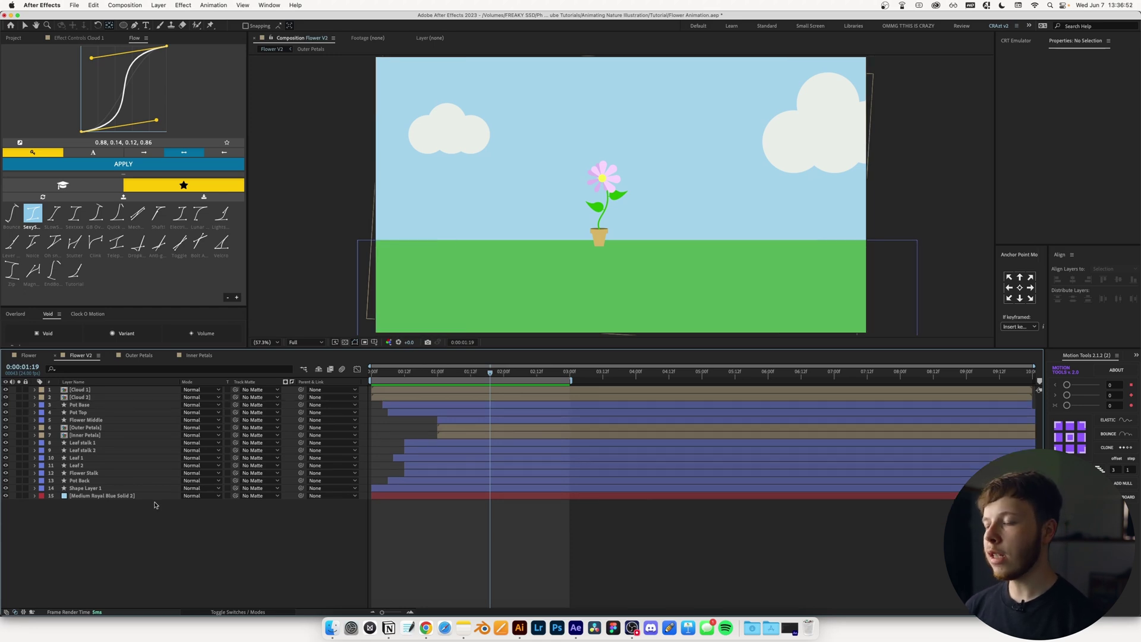
Add an adjustment layer with Posterize Time set to 12 fps
key(super+alt+y)
key(ctrl+space)
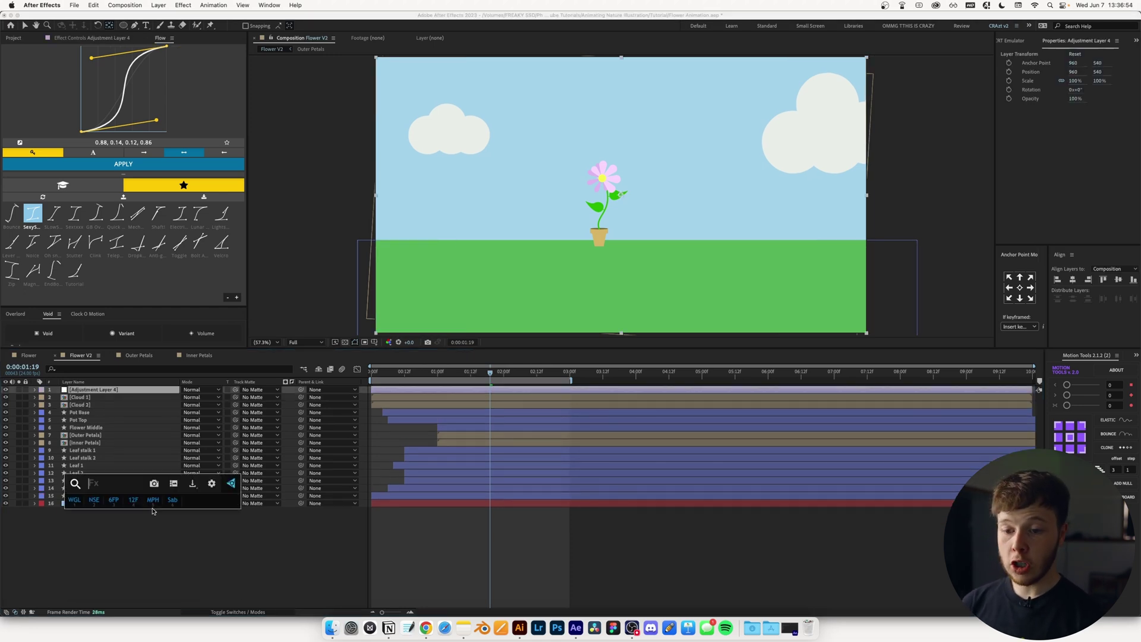
text(op)
key(BackSpace)
key(BackSpace)
text(post)
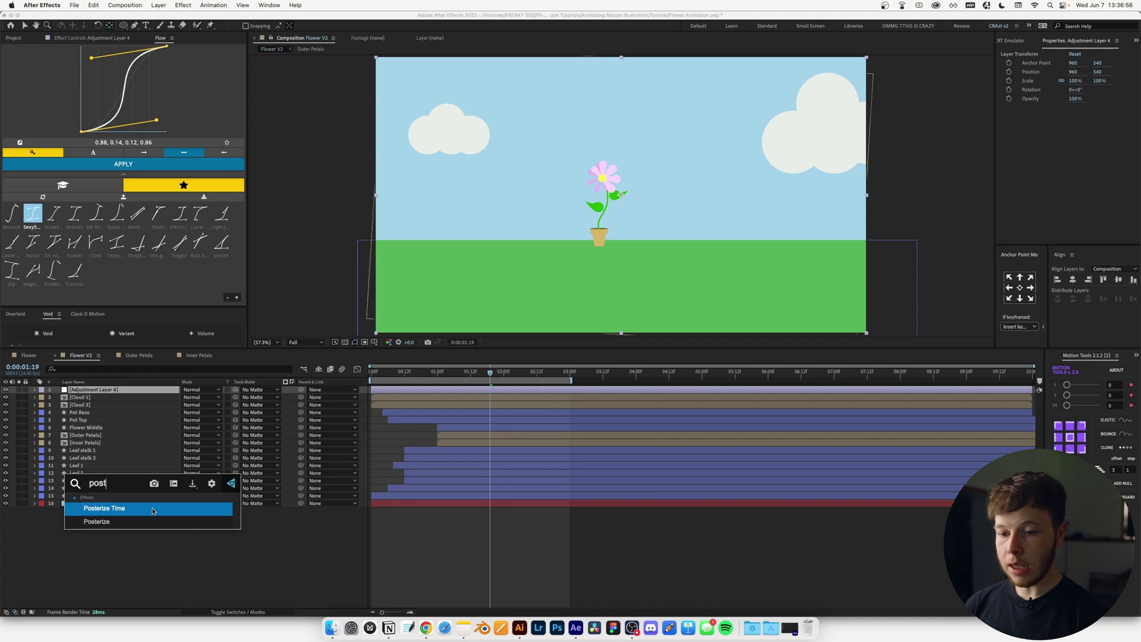
key(Return)
click(81, 39)
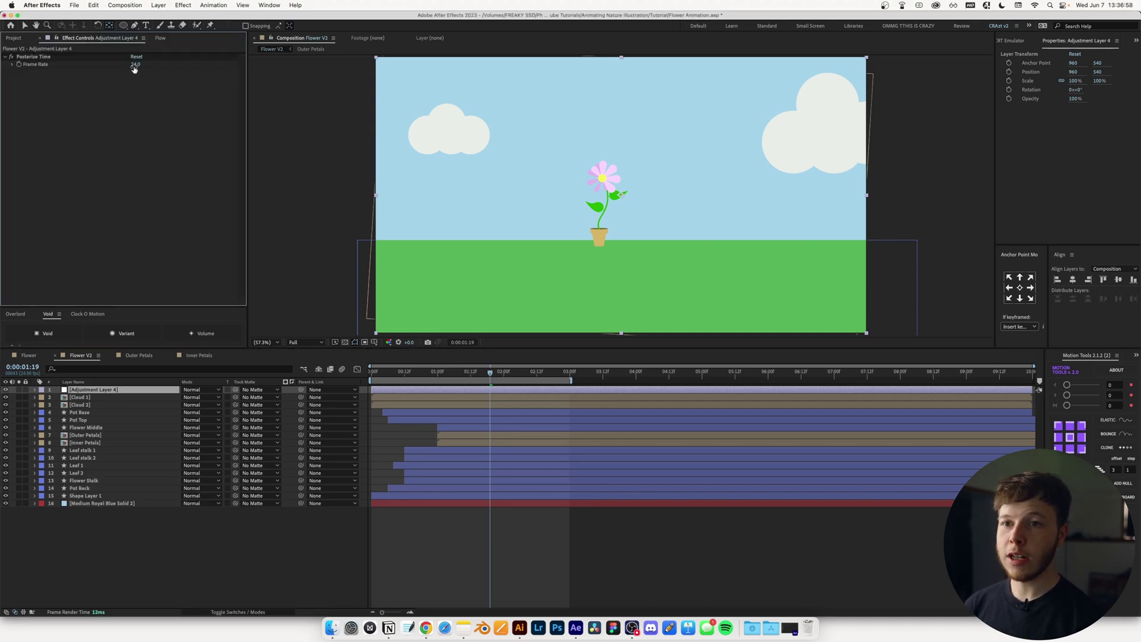
key(Return)
Add a second adjustment layer above Cloud 1 with a Turbulent Displace effect
click(80, 397)
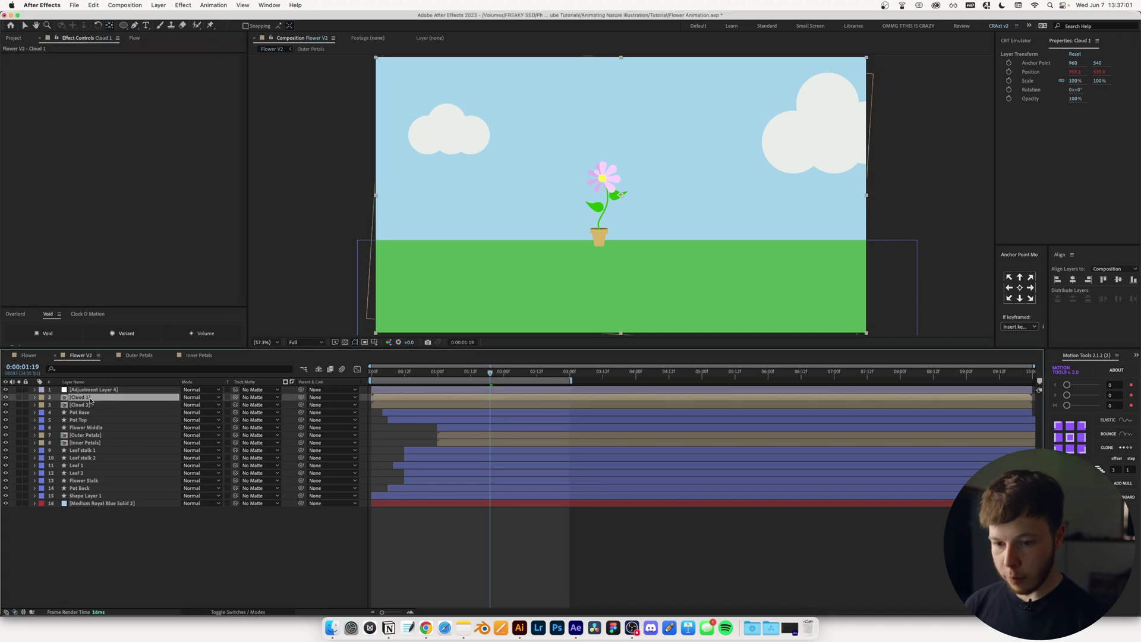
key(super+alt+y)
key(ctrl+space)
text(tu)
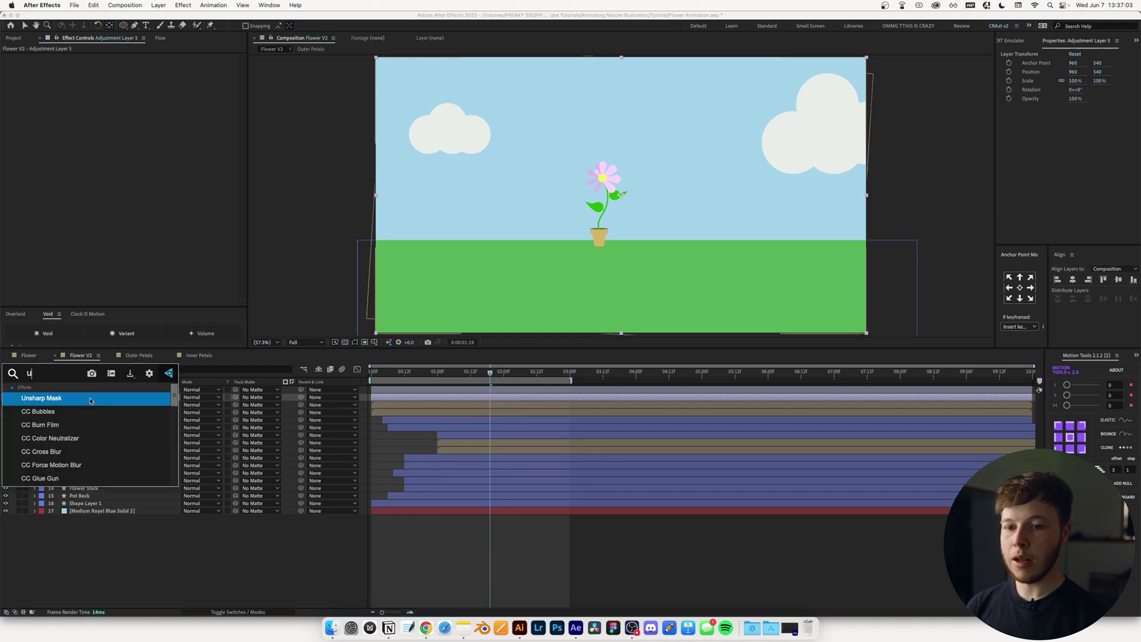
text(rb)
key(Return)
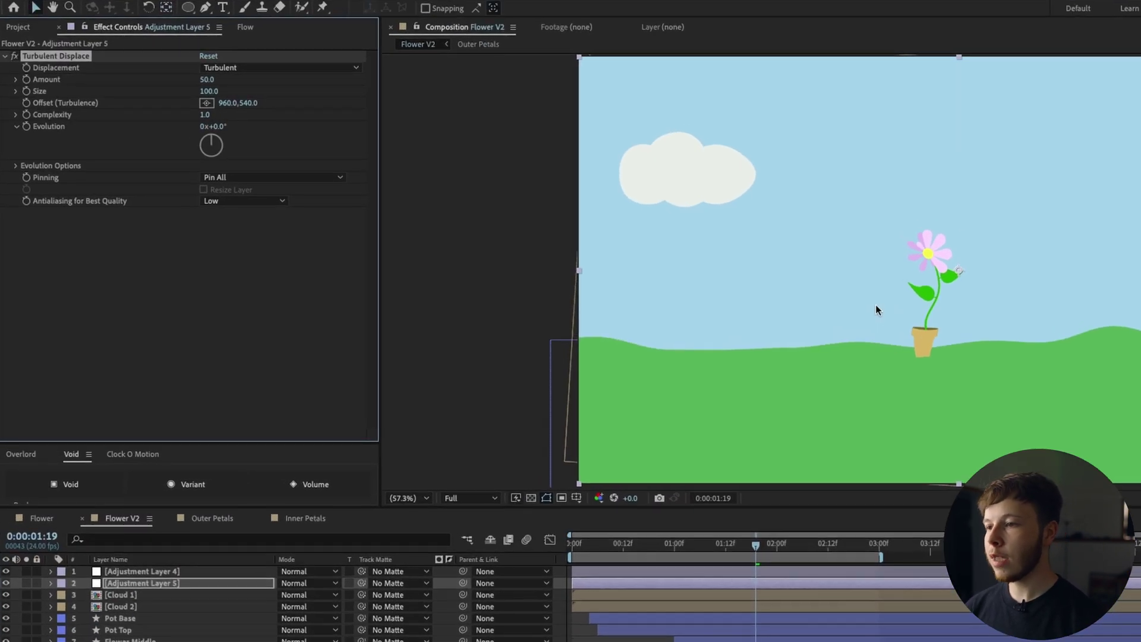
Set Turbulent Displace Amount to 20 and Size to 2
scroll(575, 209, up, 1)
scroll(887, 291, up, 1)
click(209, 79)
text(30)
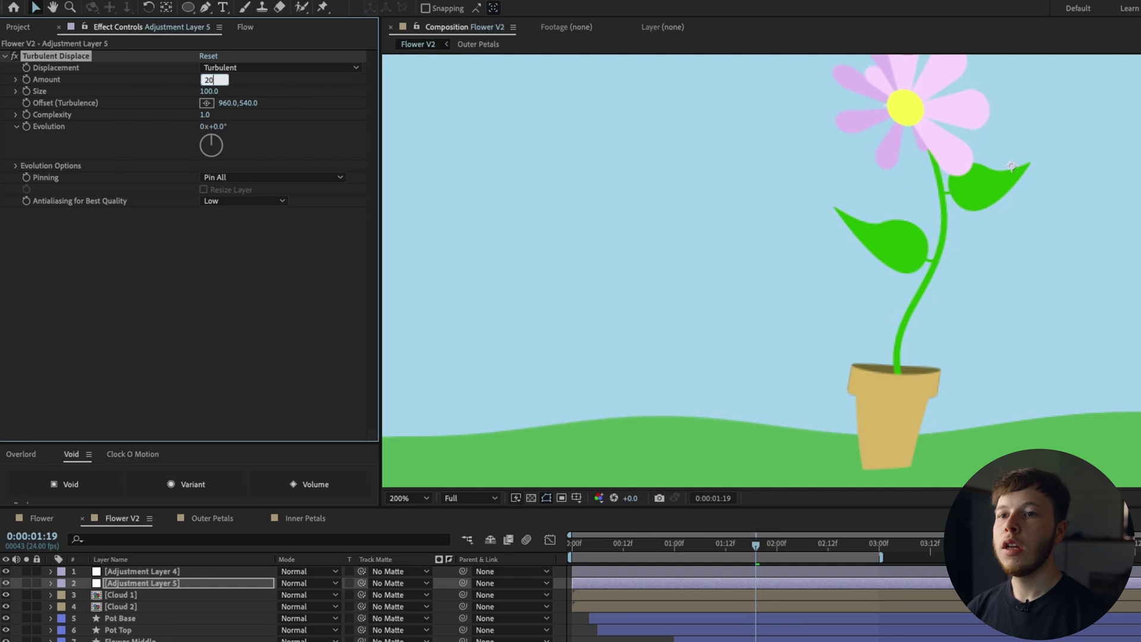
key(Tab)
text(2)
key(Return)
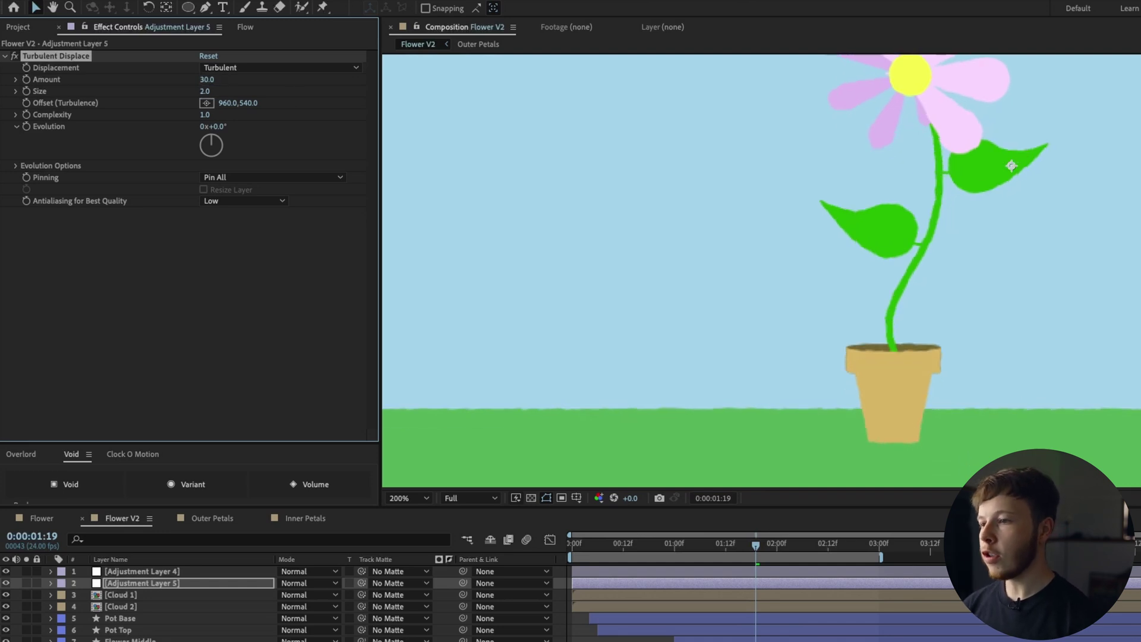
click(210, 79)
text(20)
key(Return)
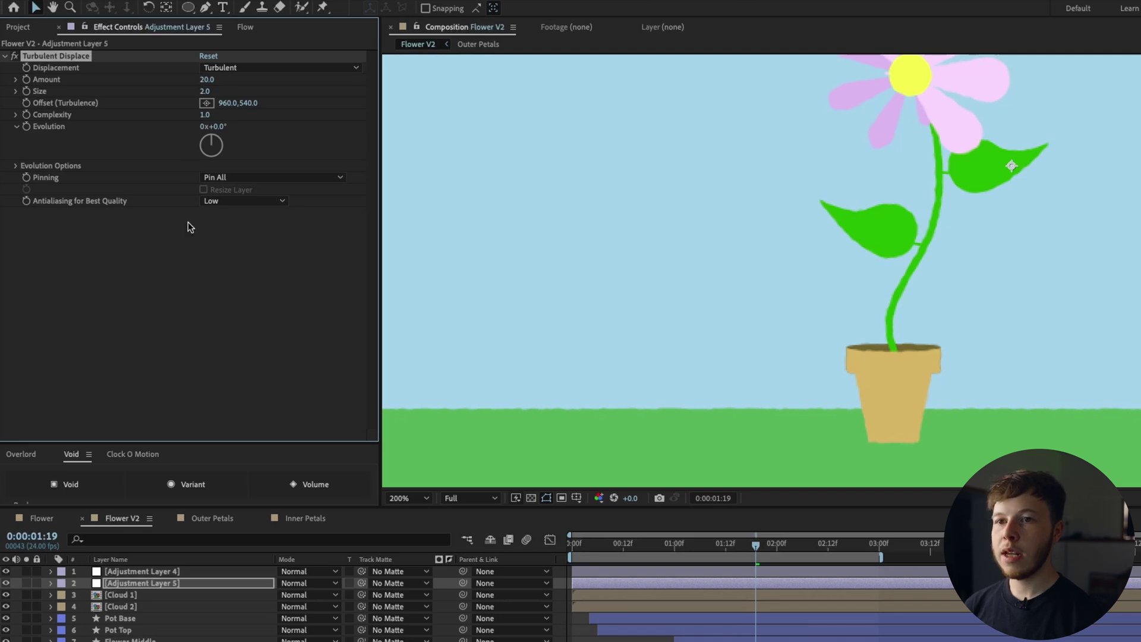
Drive the Random Seed with a random(1) expression and preview the boiling outlines
click(17, 166)
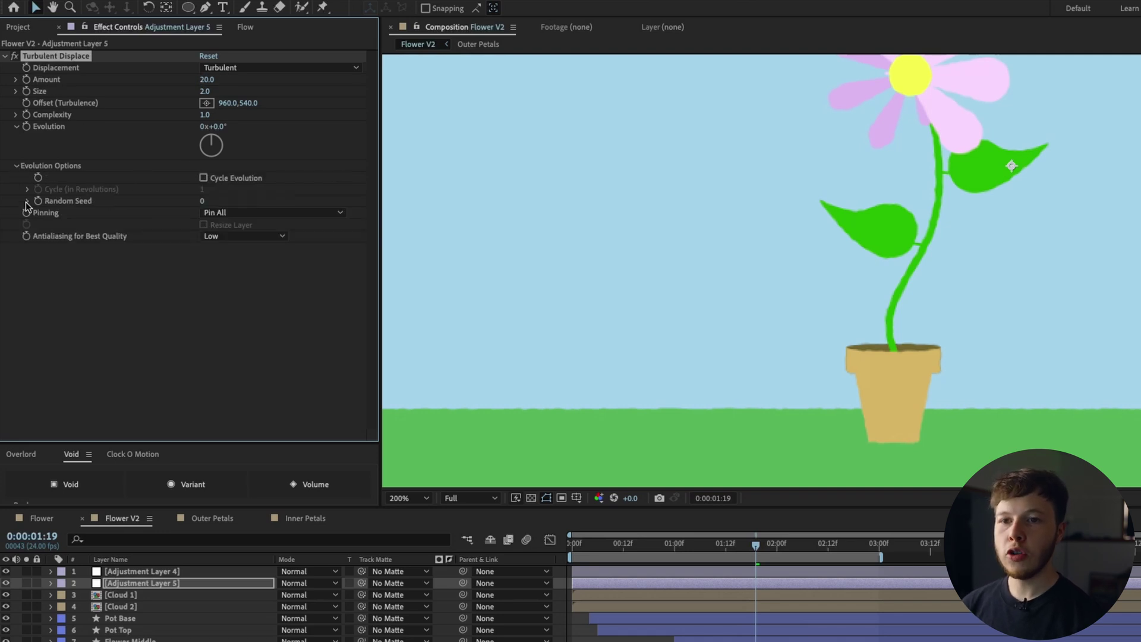
alt+click(36, 201)
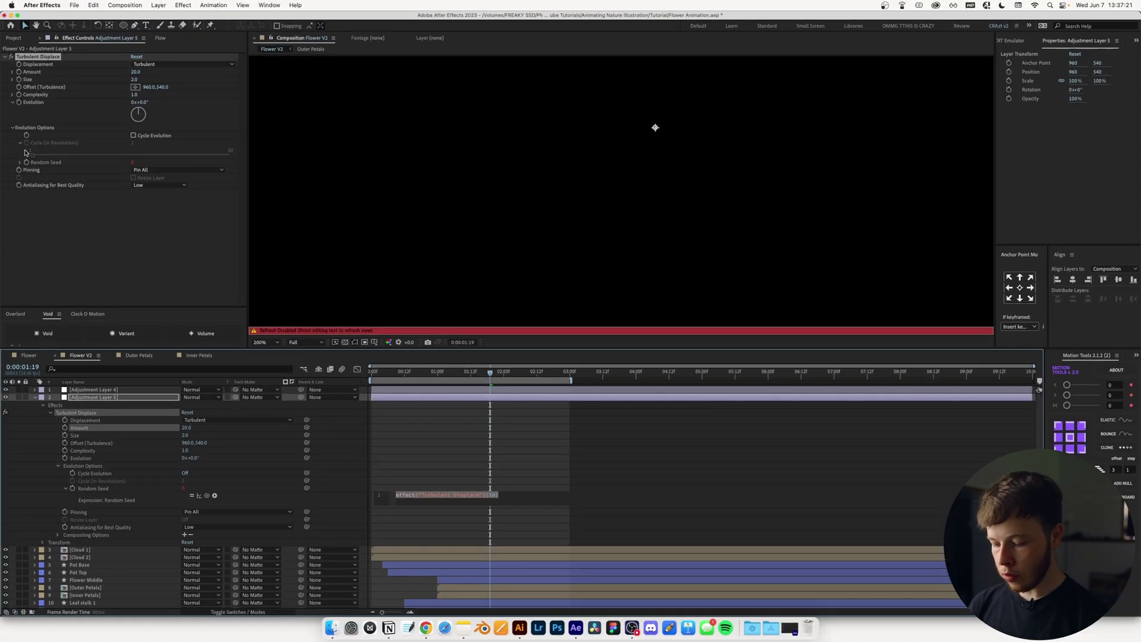
text(rnd)
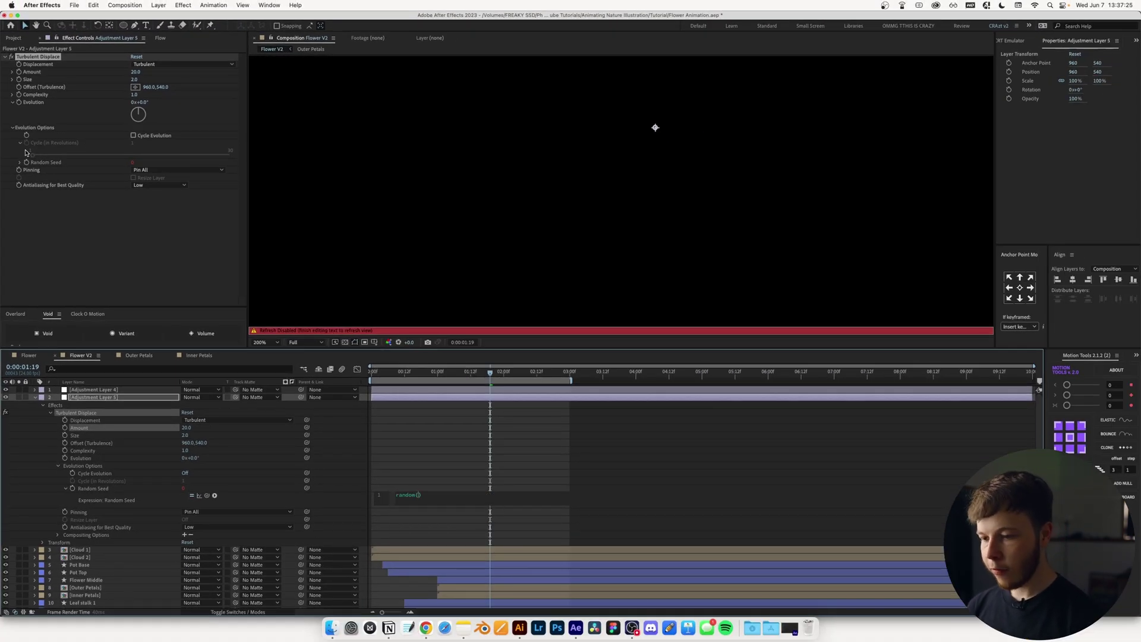
click(469, 415)
key(space)
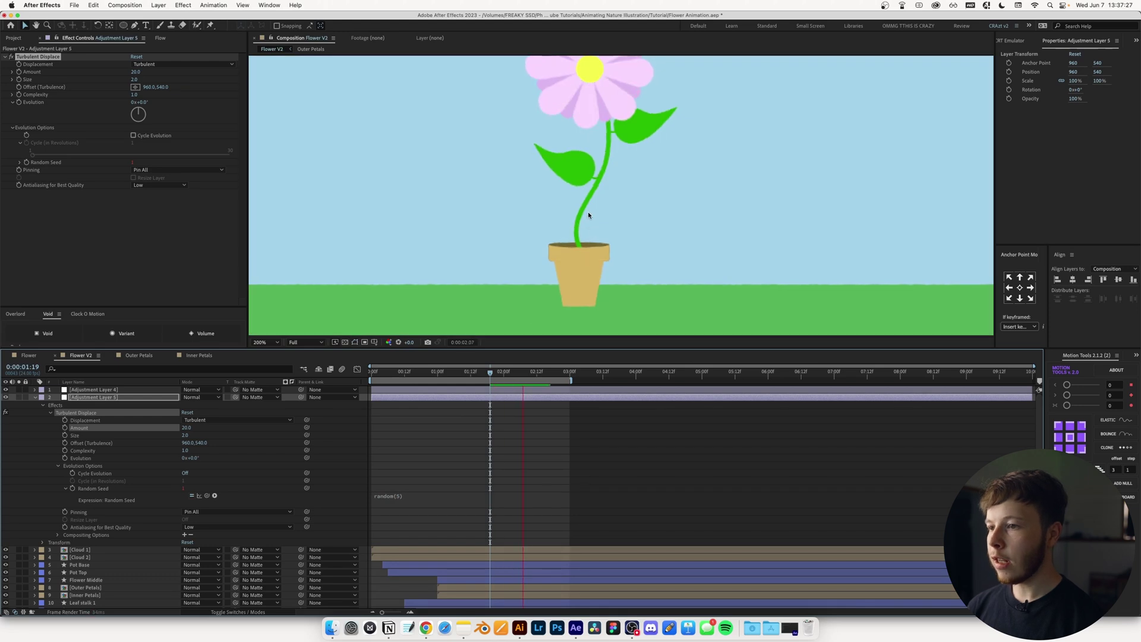
key(space)
click(401, 498)
click(422, 496)
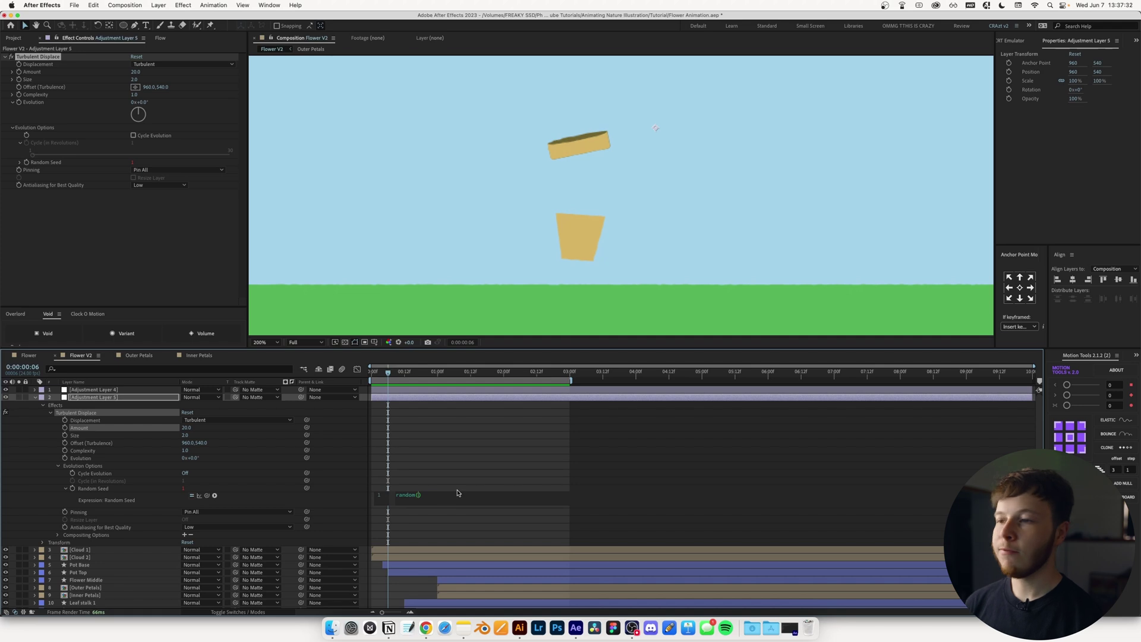
text(1)
click(473, 475)
key(space)
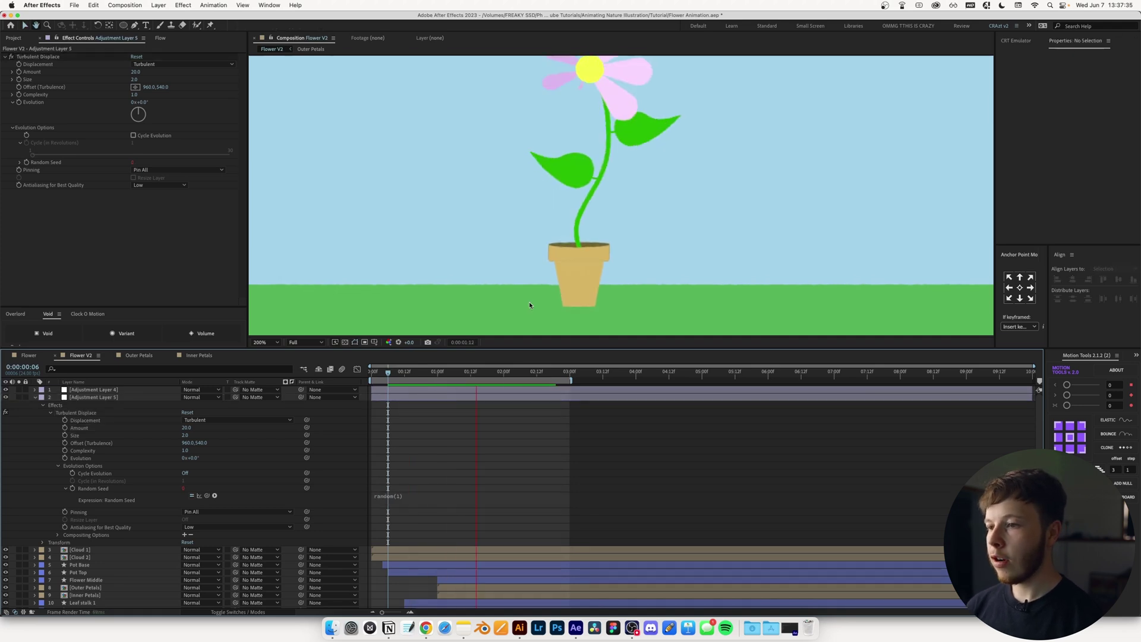
key(space)
scroll(541, 279, down, 1)
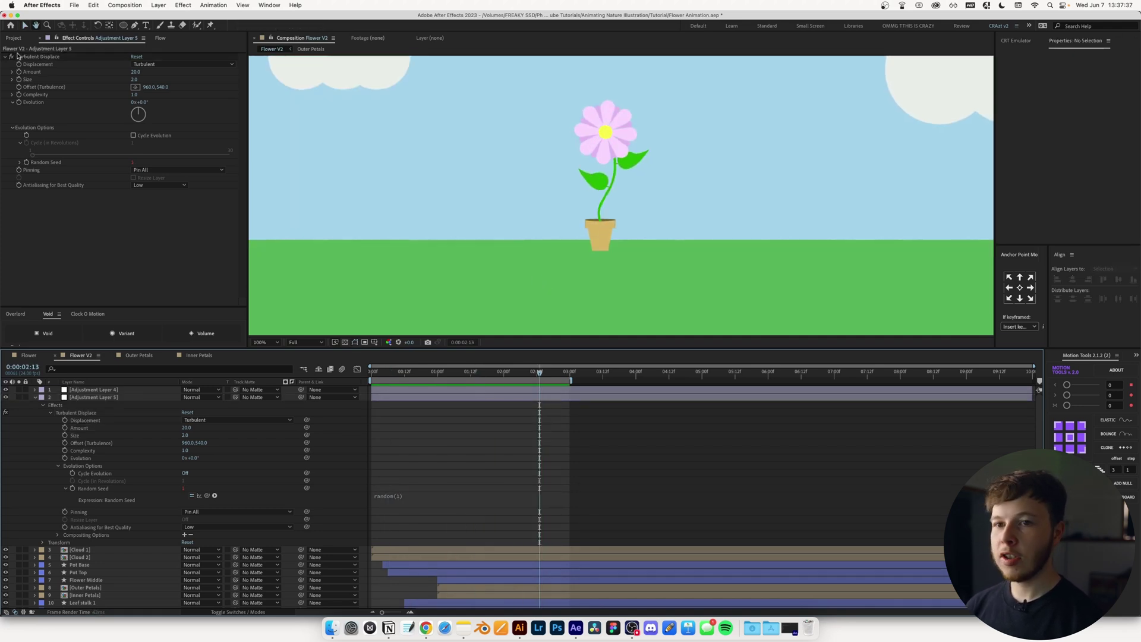
Duplicate Turbulent Displace and set the copy's Amount to 8
click(48, 59)
key(super+d)
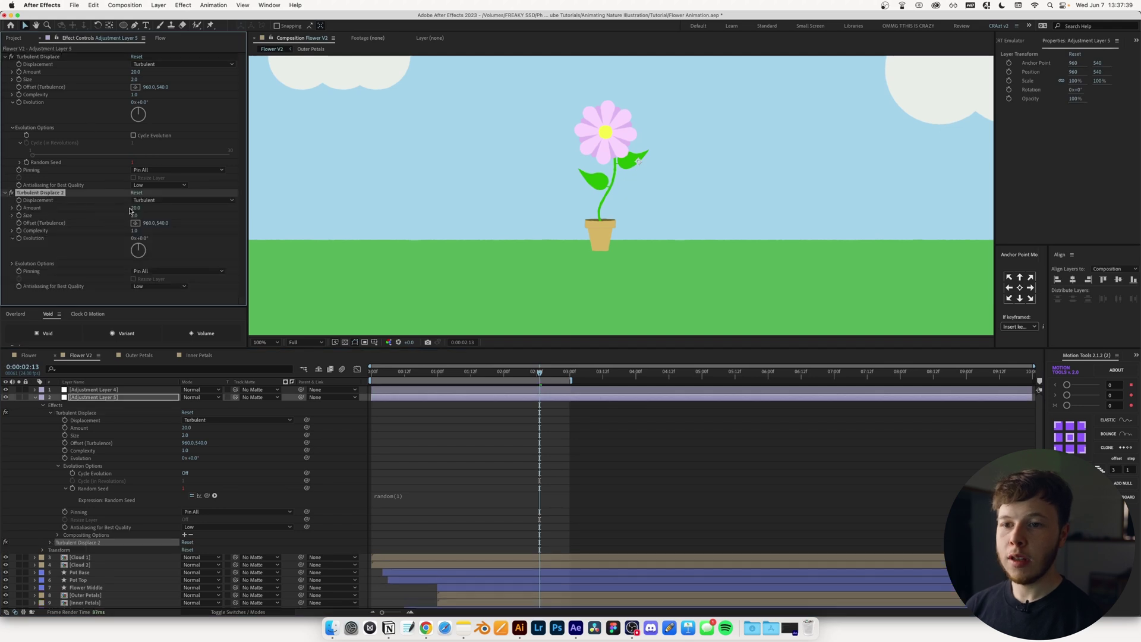
text(8)
key(Tab)
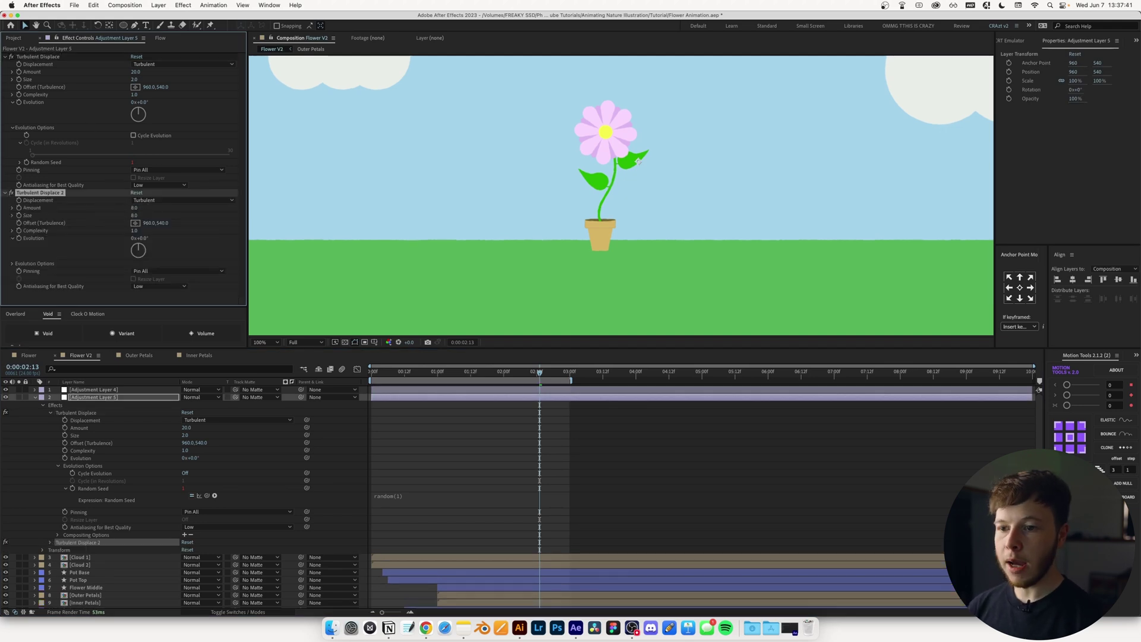
click(265, 343)
click(265, 352)
click(574, 446)
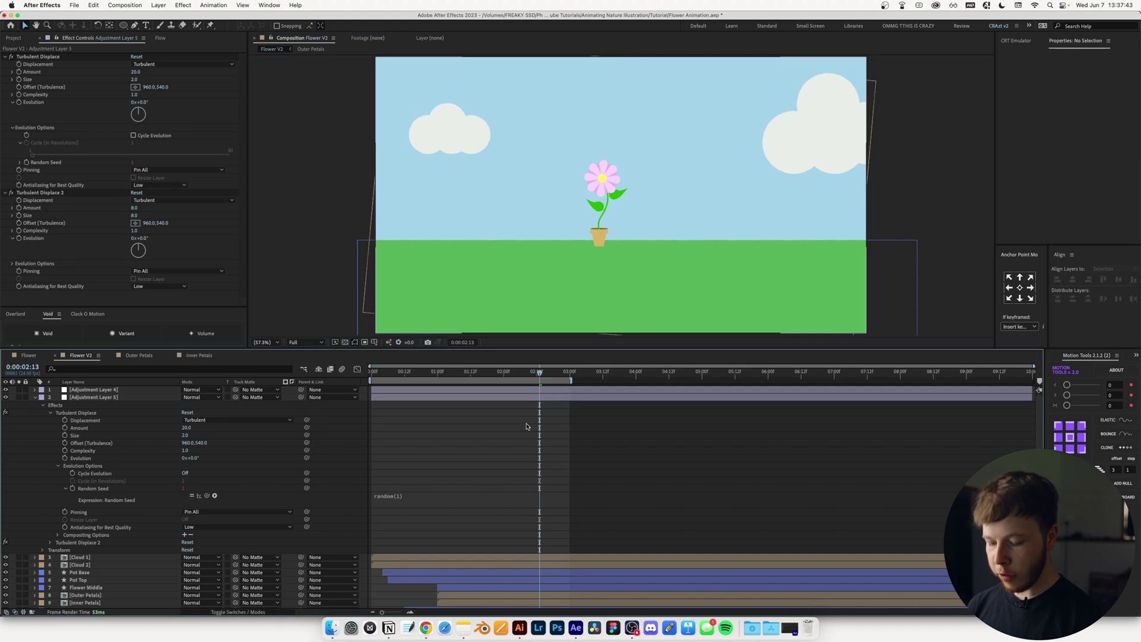
key(u)
key(u)
click(83, 396)
Prefix Adjustment Layer 5's Random Seed expression with posterizeTime(6) and preview from the start
click(35, 397)
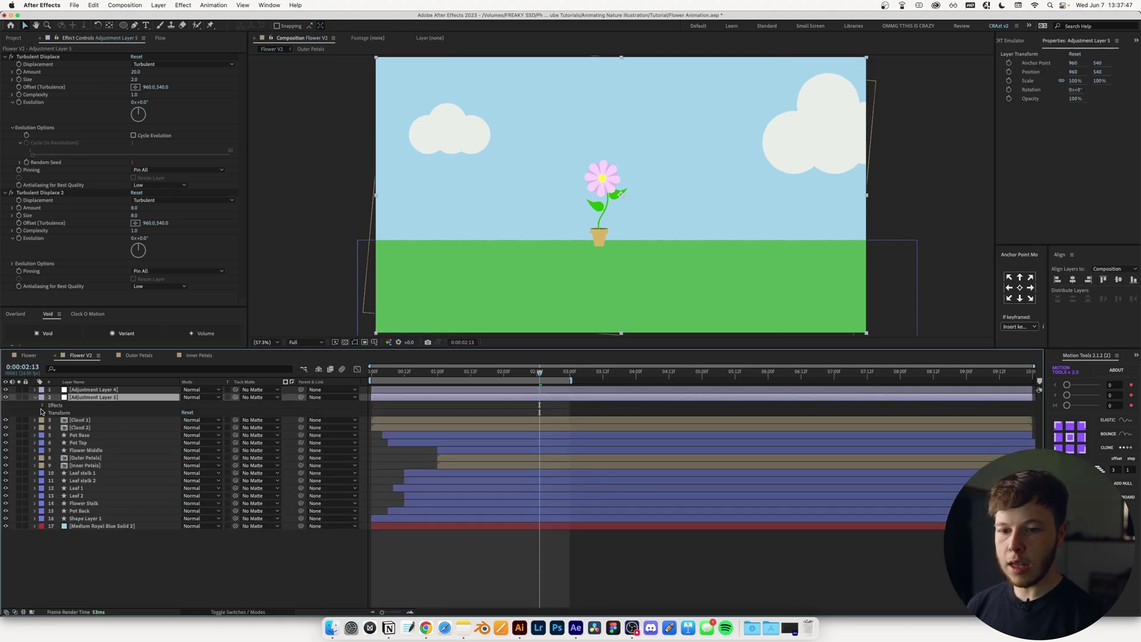
click(42, 412)
click(43, 406)
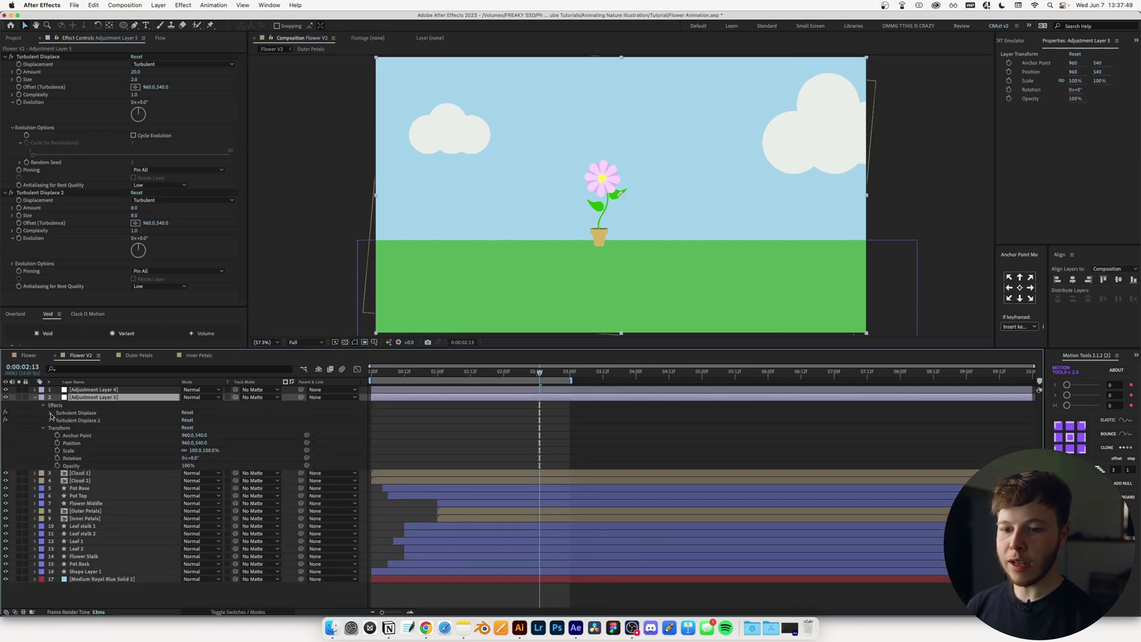
click(51, 413)
click(58, 466)
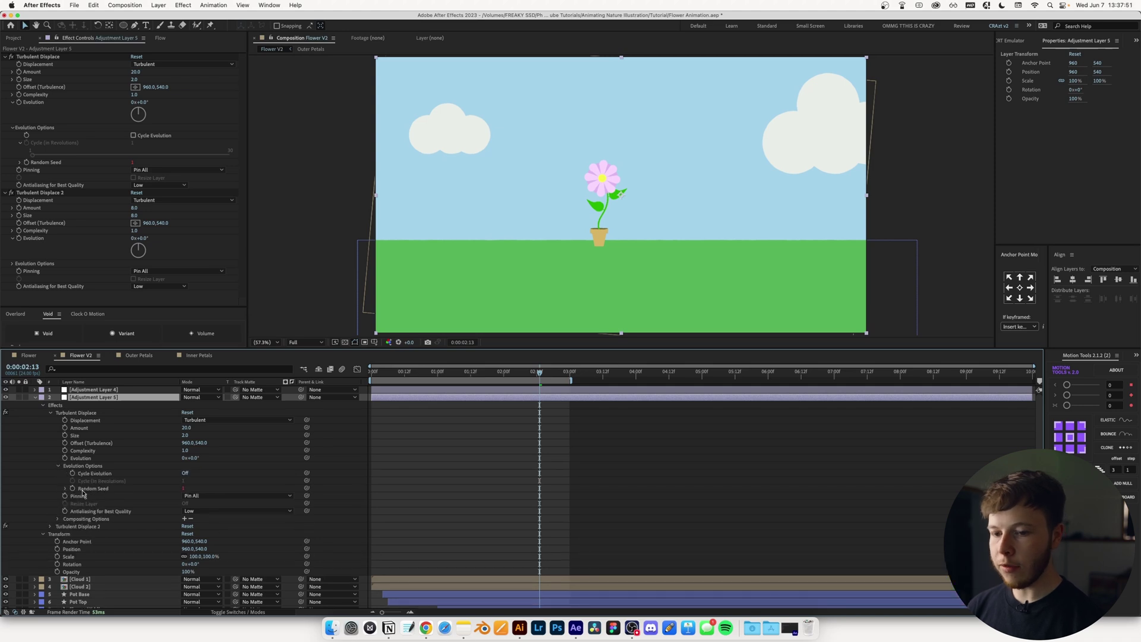
click(65, 490)
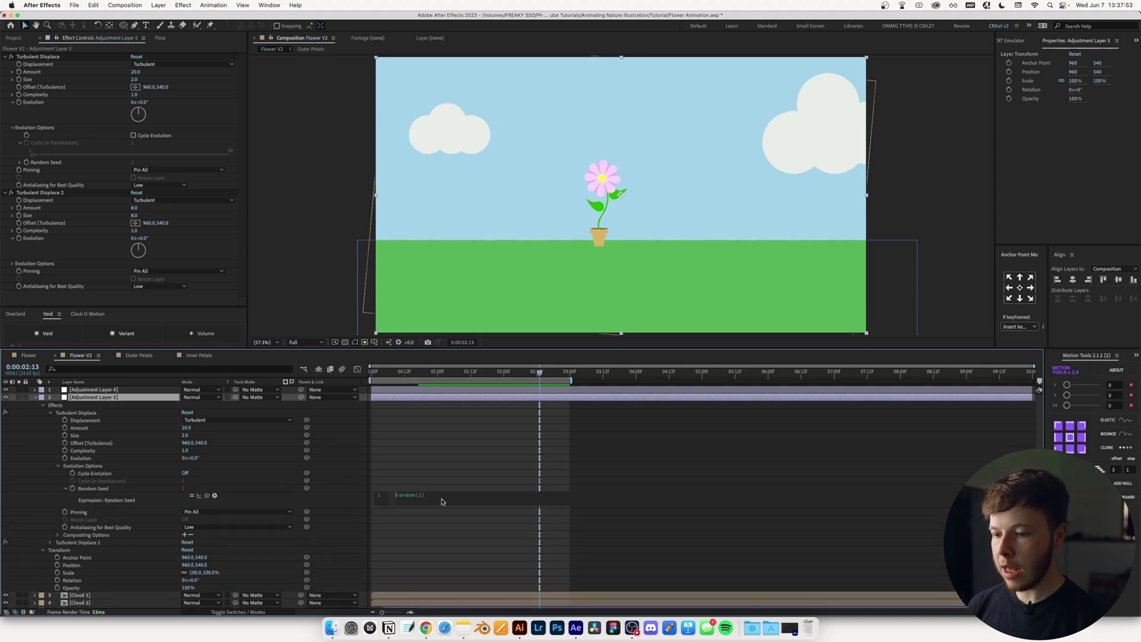
key(Return)
key(Up)
text(posterizeTime())
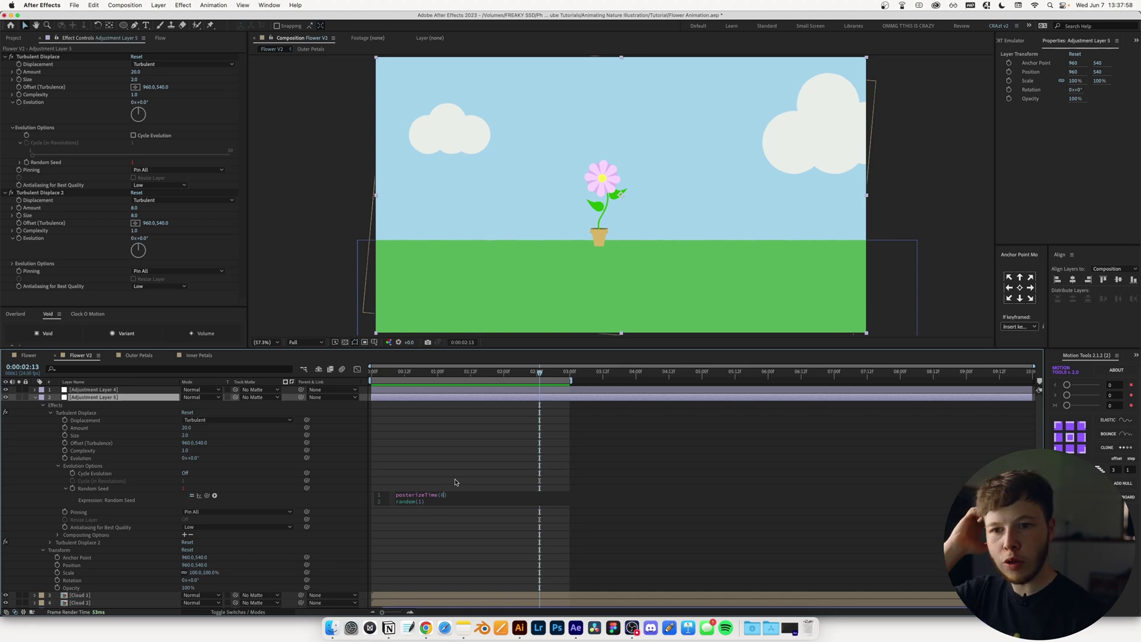
text(6)
click(455, 482)
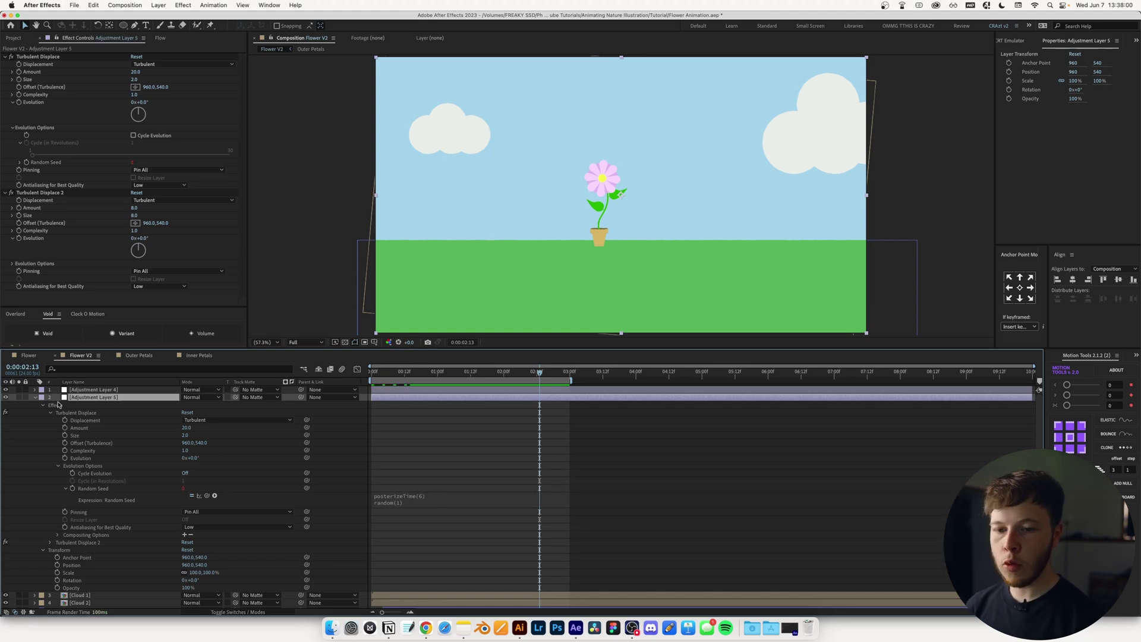
click(35, 397)
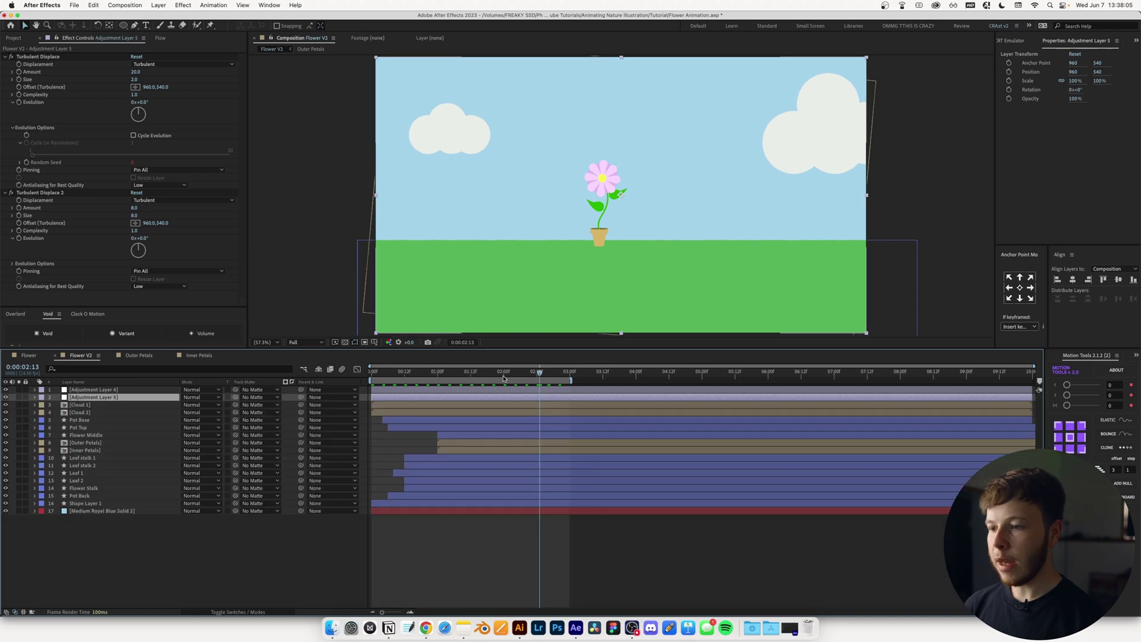
key(Home)
key(space)
key(space)
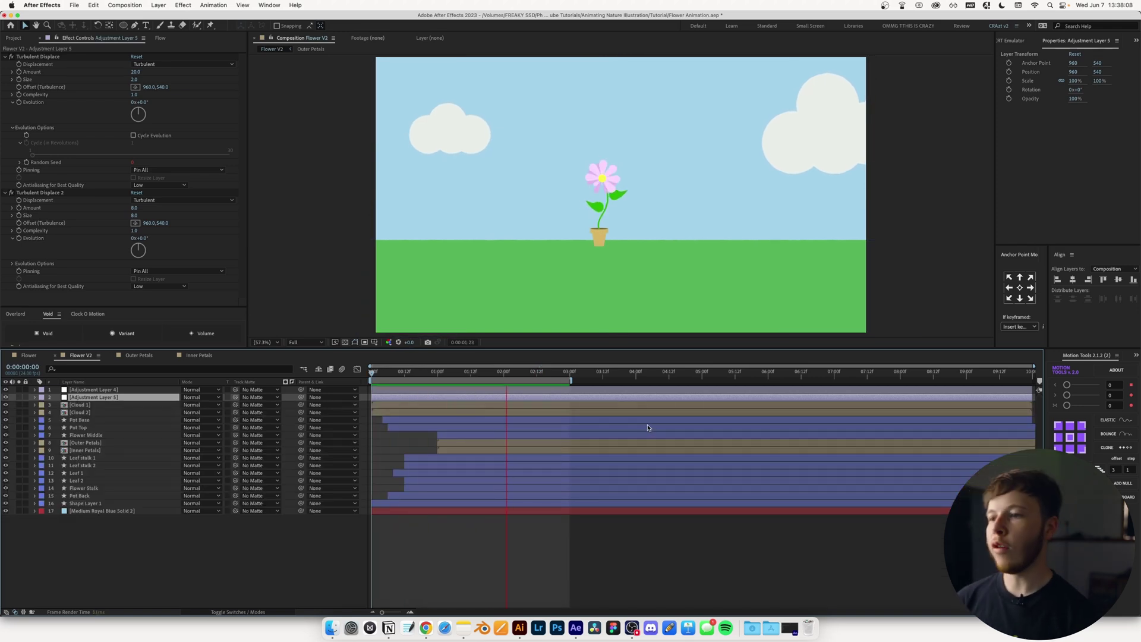
Add Adjustment Layer 6 with a Transform effect at Scale 101, below Adjustment Layer 4
key(super+alt+y)
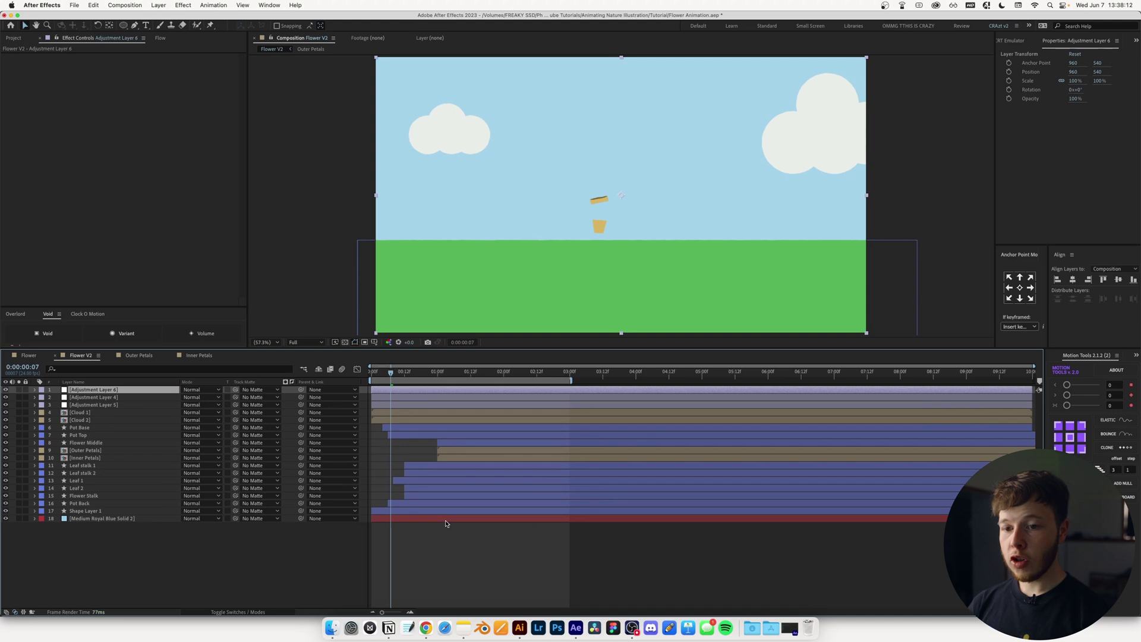
key(ctrl+space)
text(transf)
key(Return)
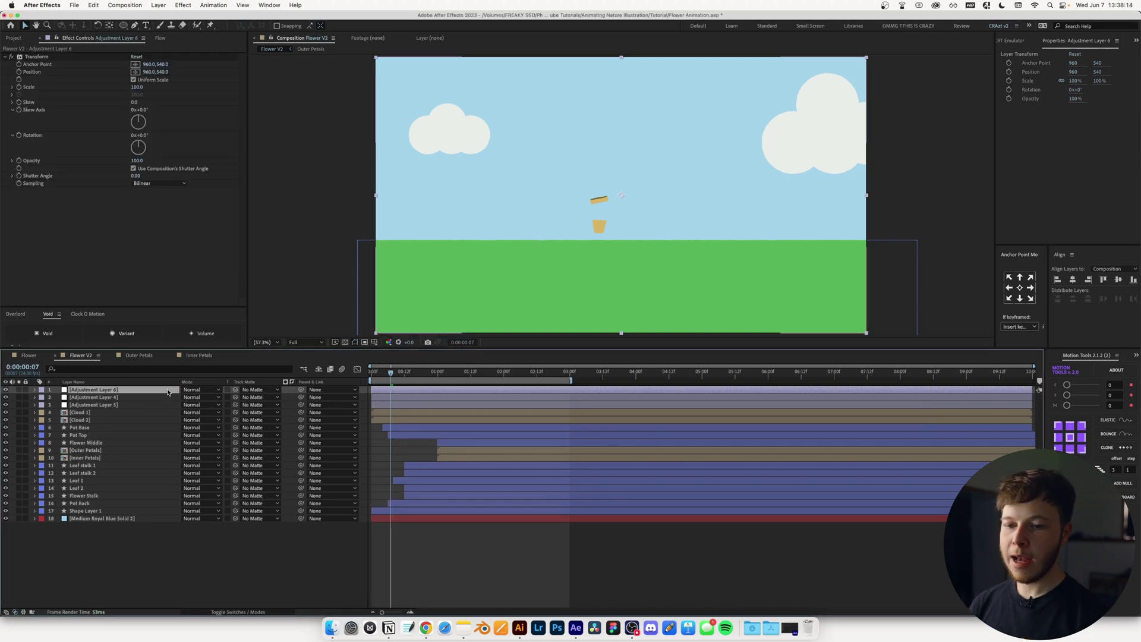
drag(86, 389, 77, 401)
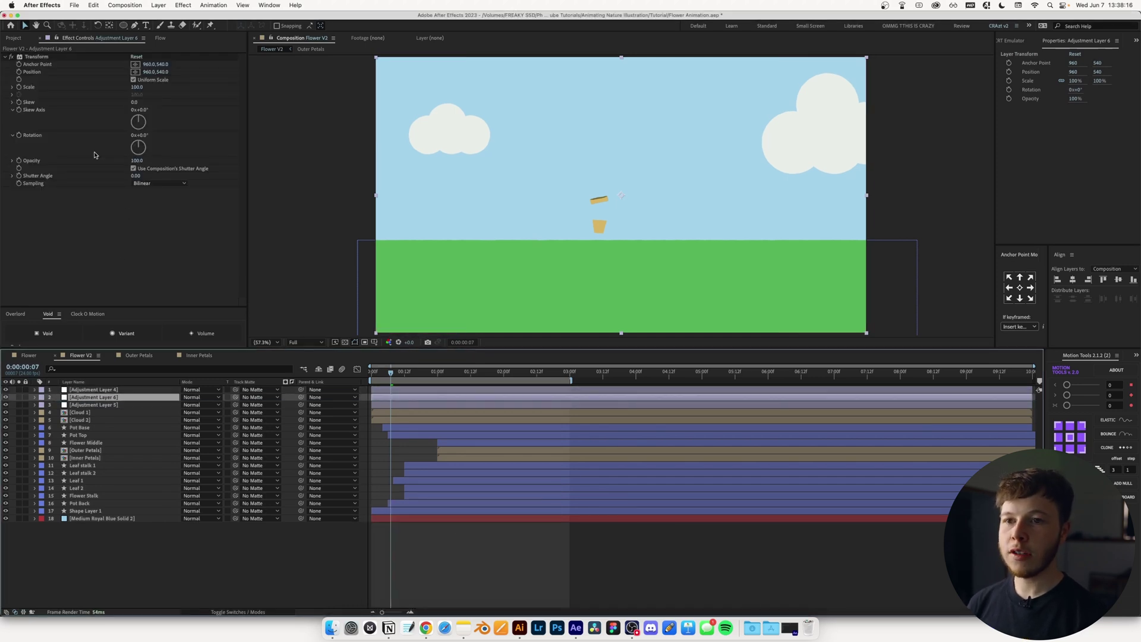
click(137, 87)
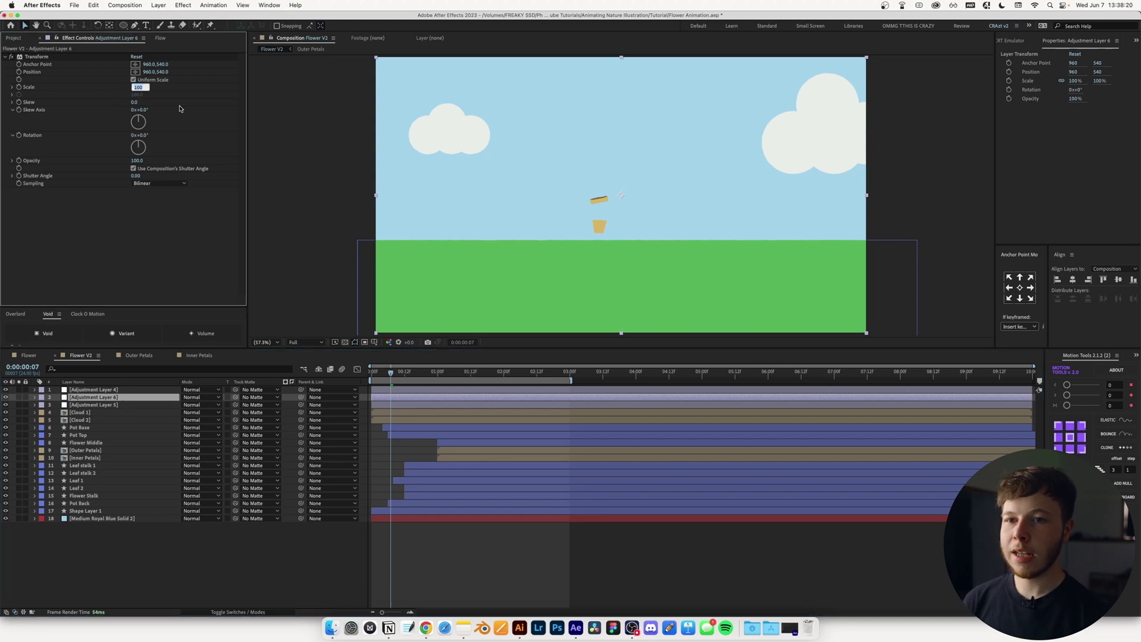
text(101)
key(Return)
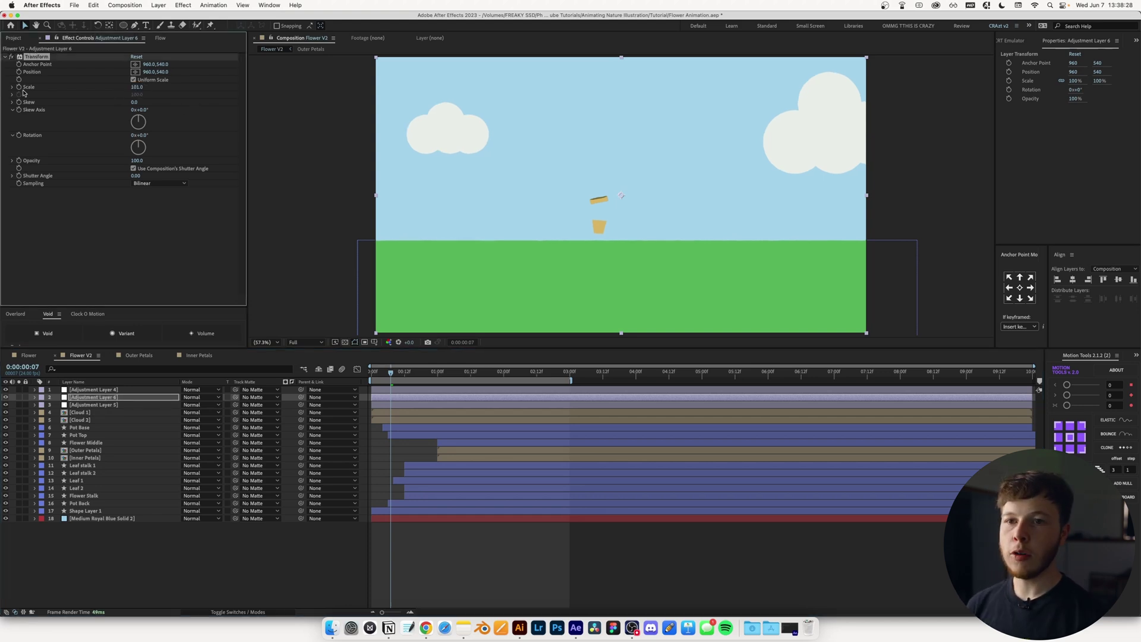
Give the Transform Position a posterizeTime(6) wiggle expression and preview the shaking scene
alt+click(19, 72)
text(post)
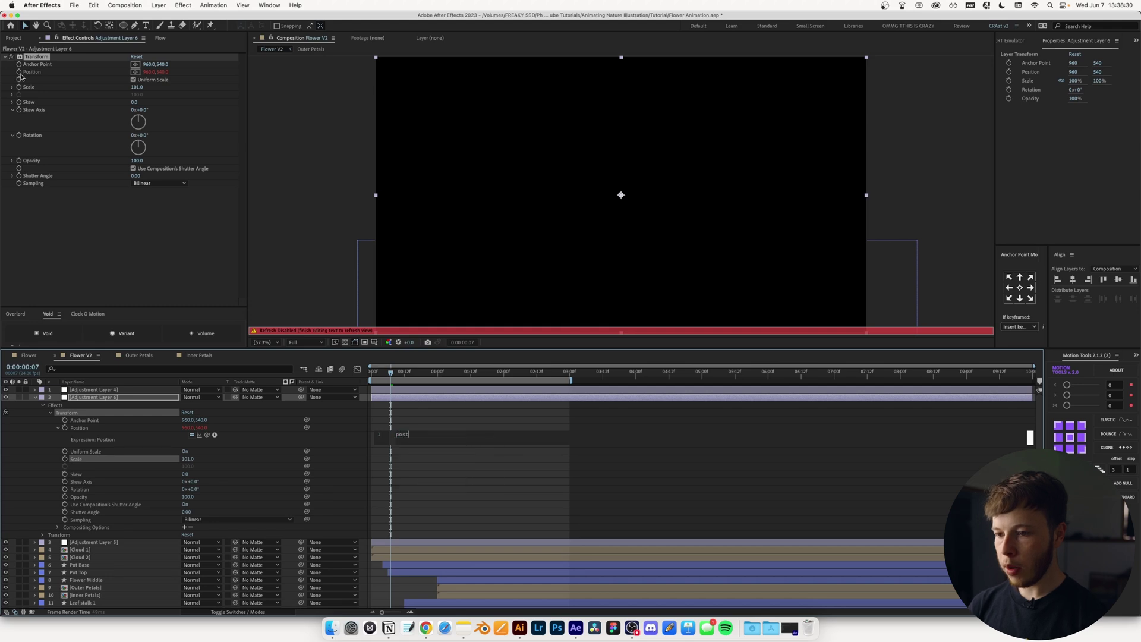
text(erizeTime(6) wiggle(20)
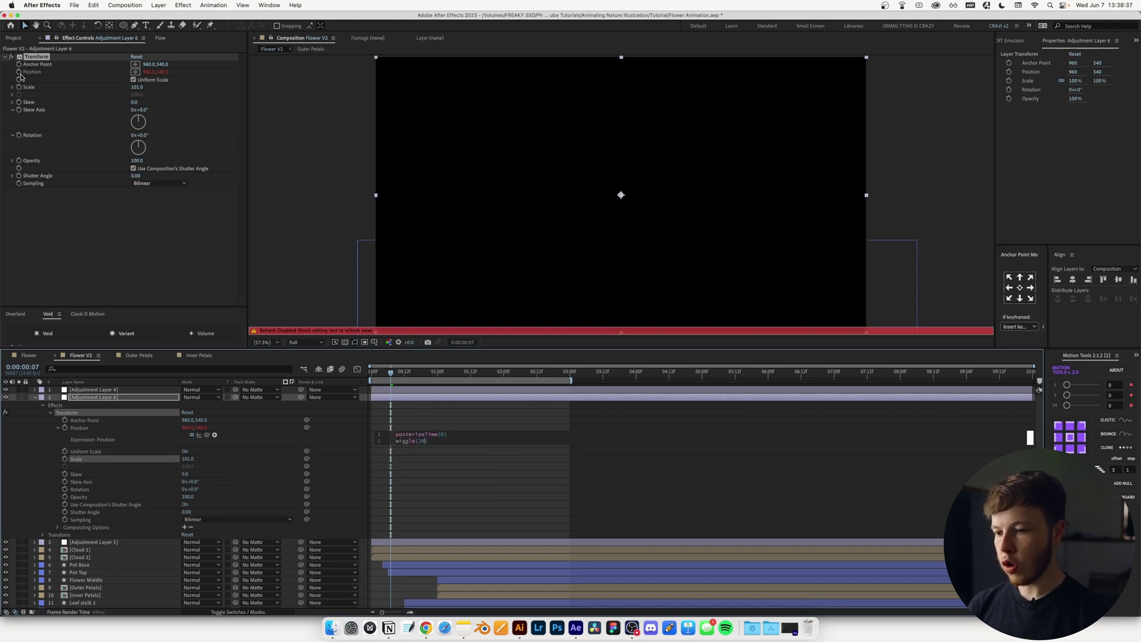
text(1)
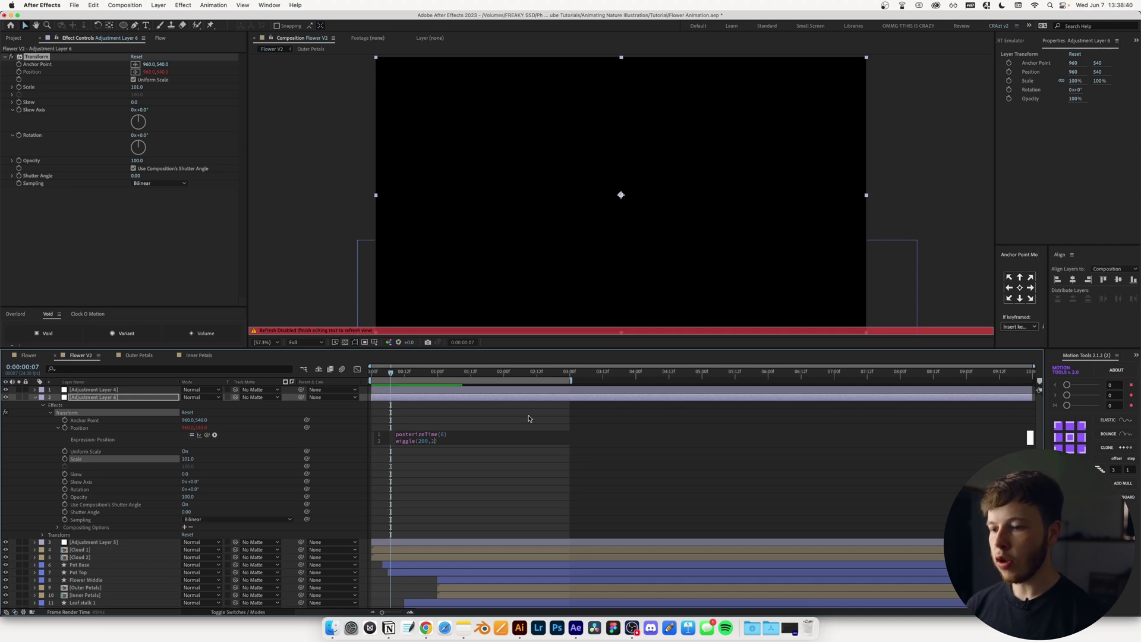
click(529, 417)
key(u)
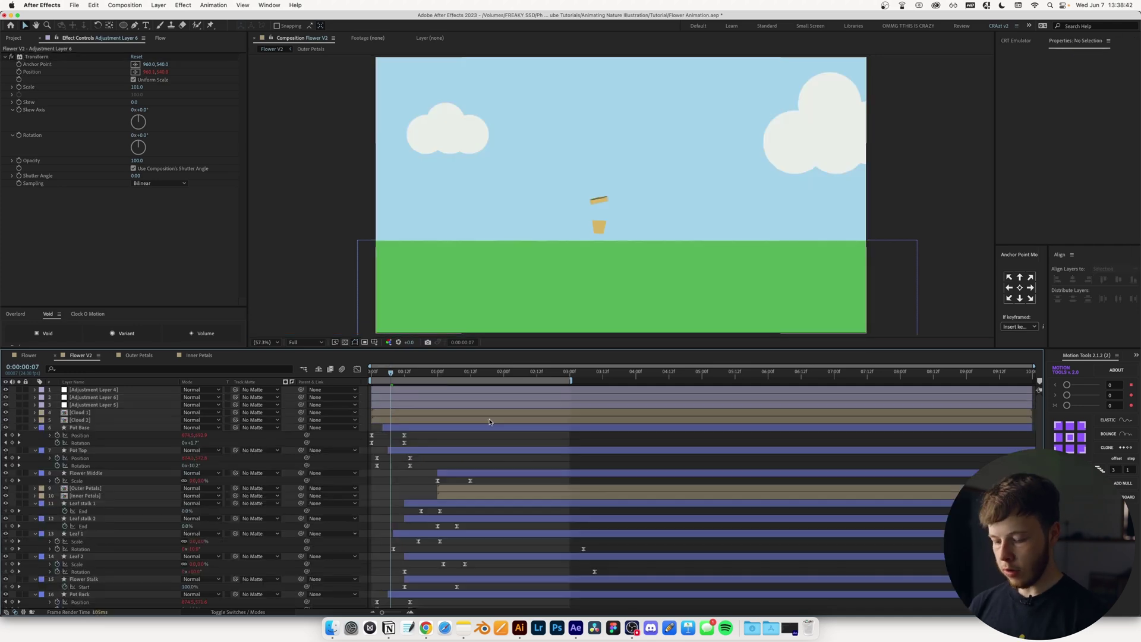
key(u)
key(space)
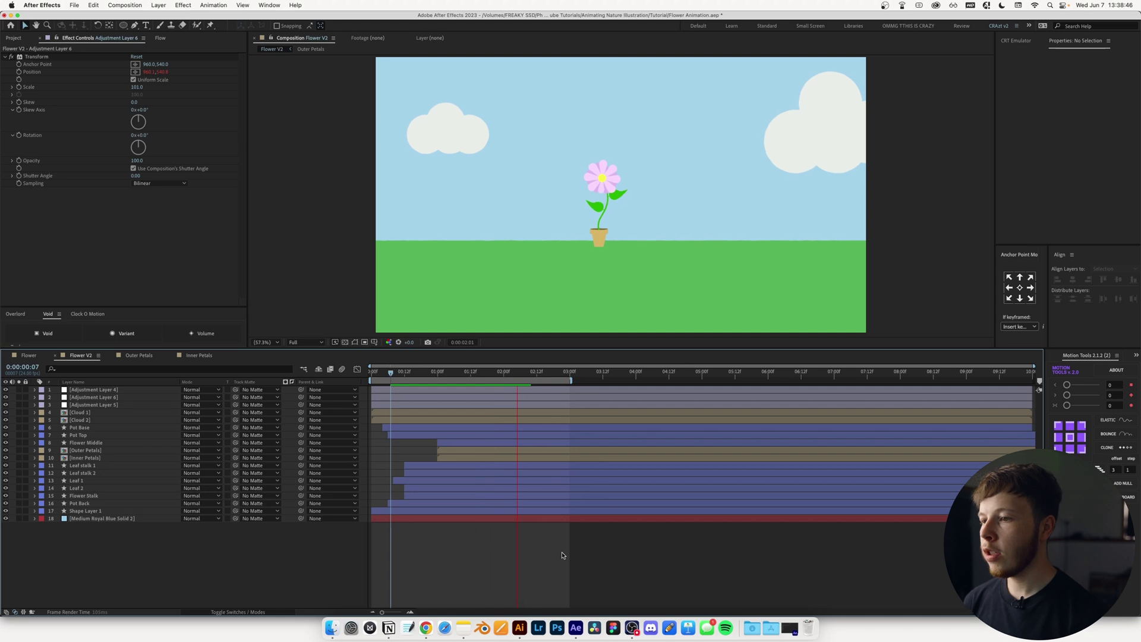
click(118, 395)
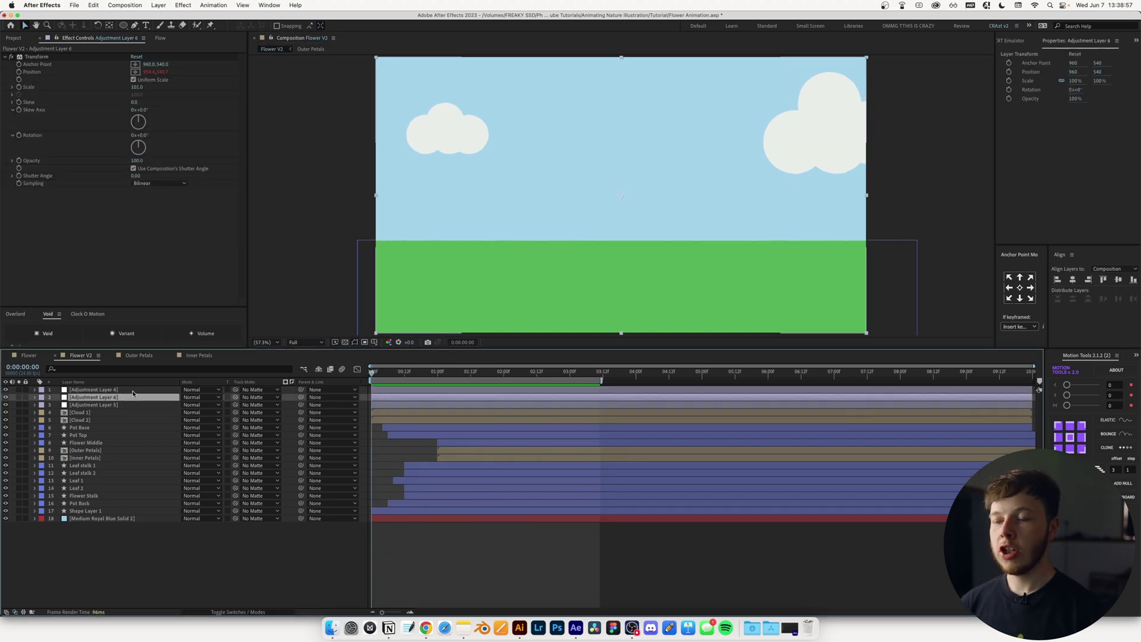
click(20, 89)
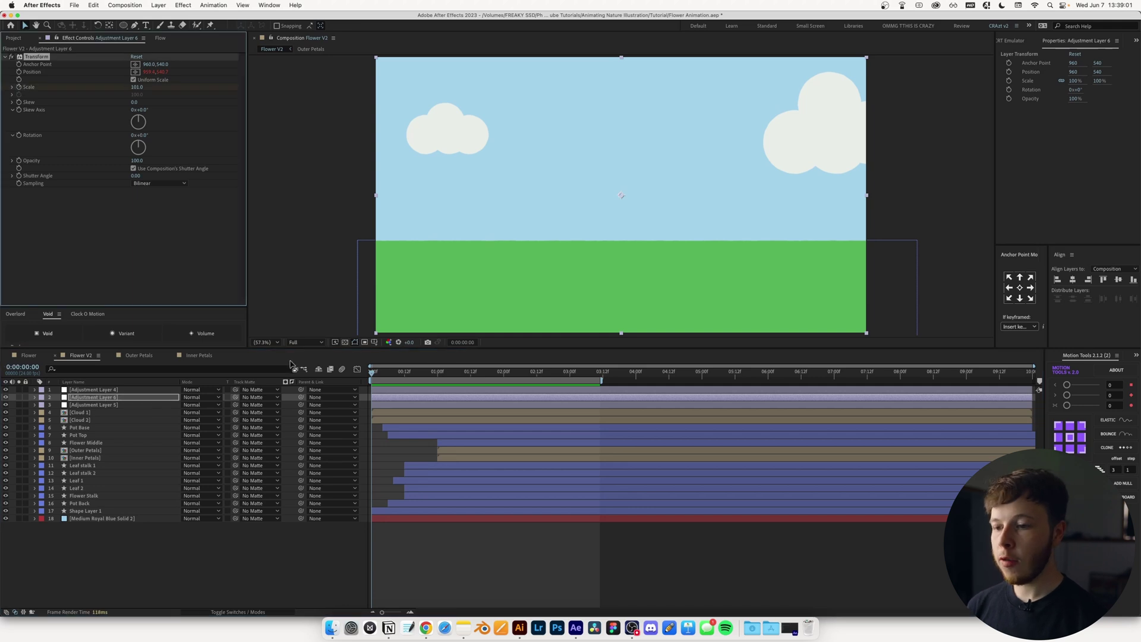
drag(380, 375, 598, 373)
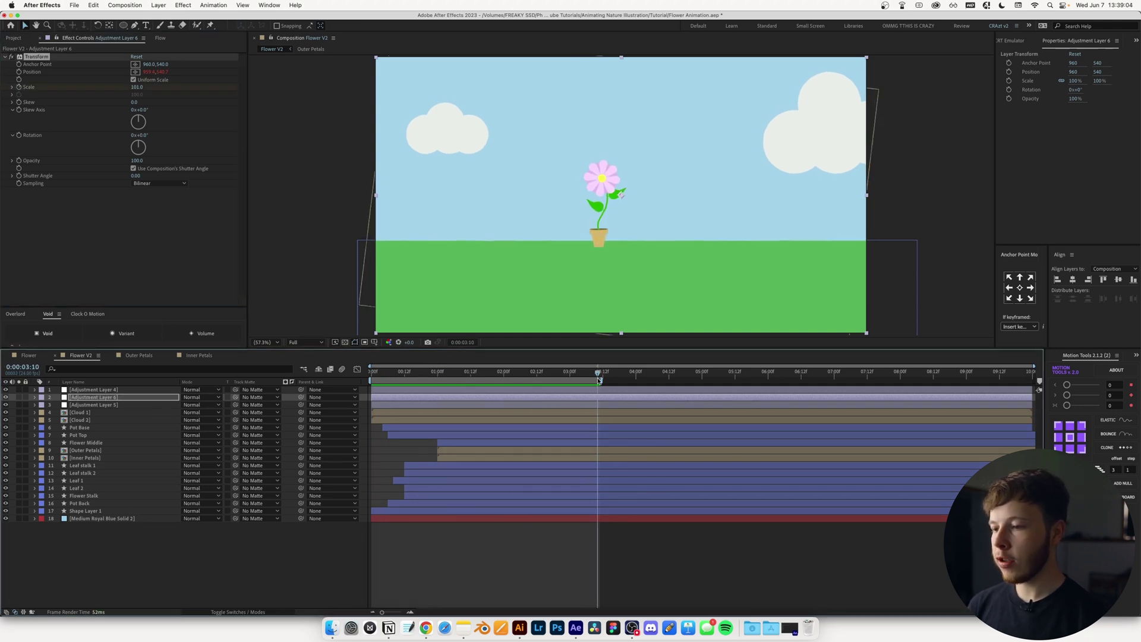
key(space)
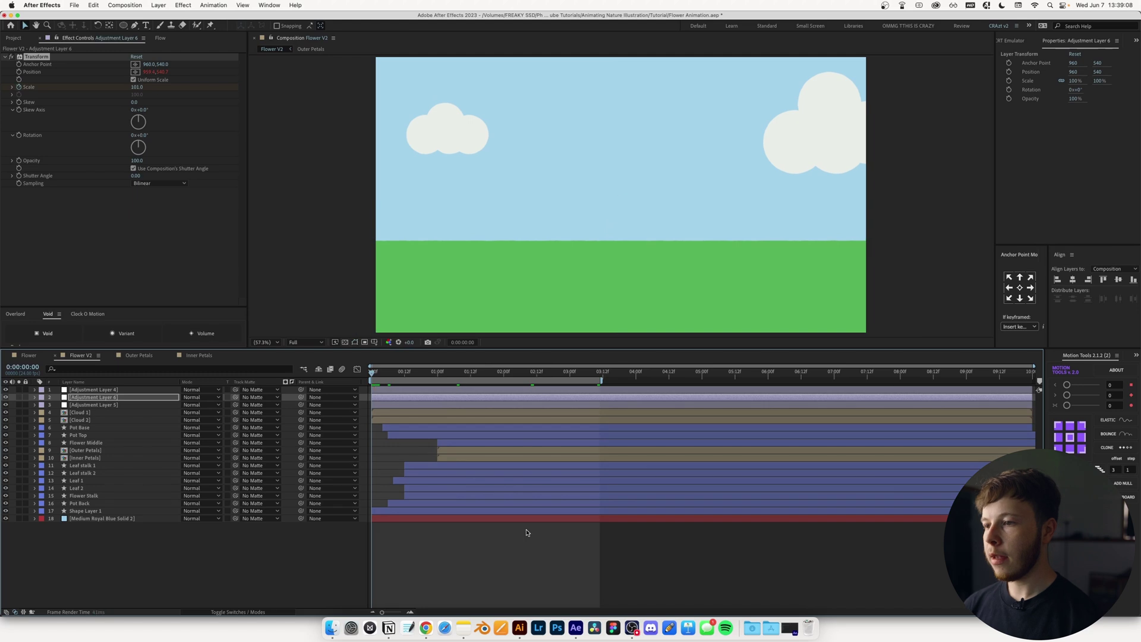